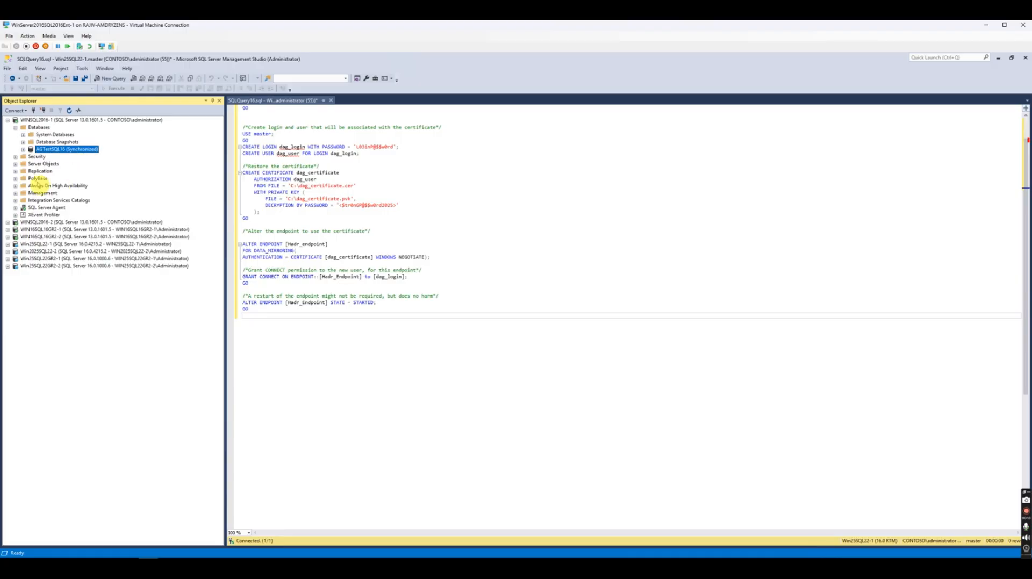
Step: Expand the AGSQL16-GR1 availability group on WINSQL2016-1 to inspect its availability databases and replicas
{"action": "left_click", "coordinate": [16, 185]}
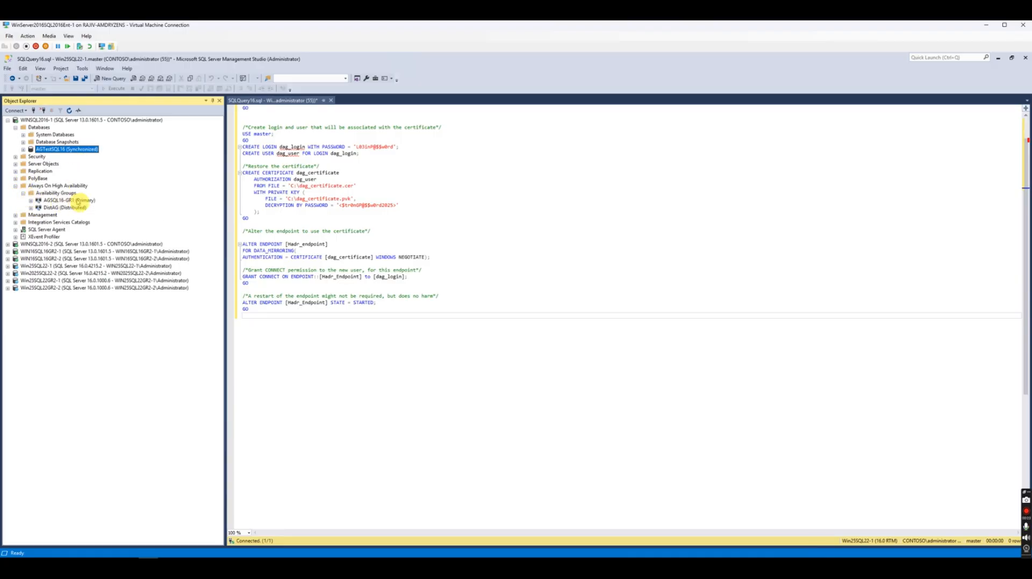
{"action": "left_click", "coordinate": [80, 202]}
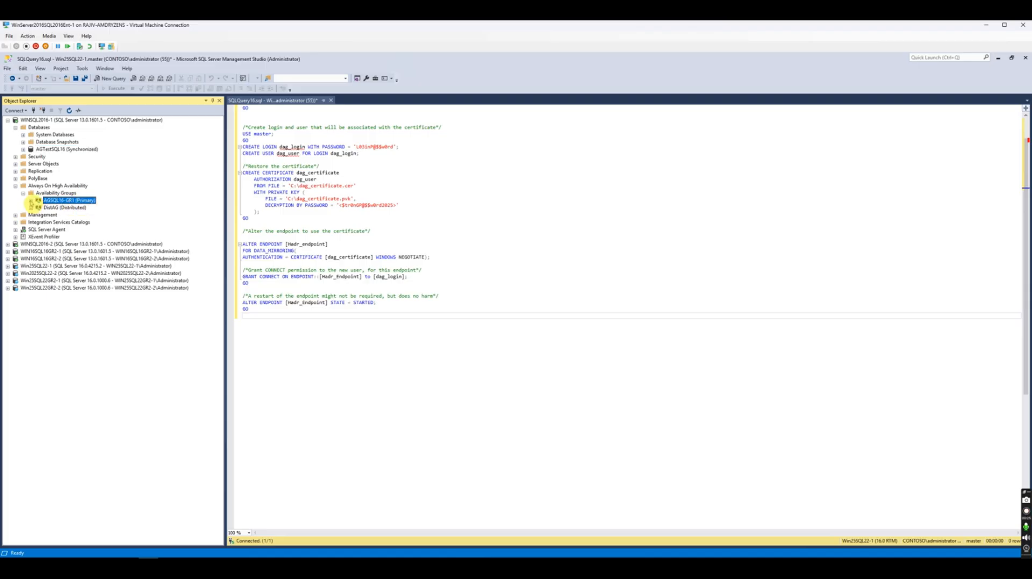
{"action": "left_click", "coordinate": [31, 201]}
{"action": "left_click", "coordinate": [39, 215]}
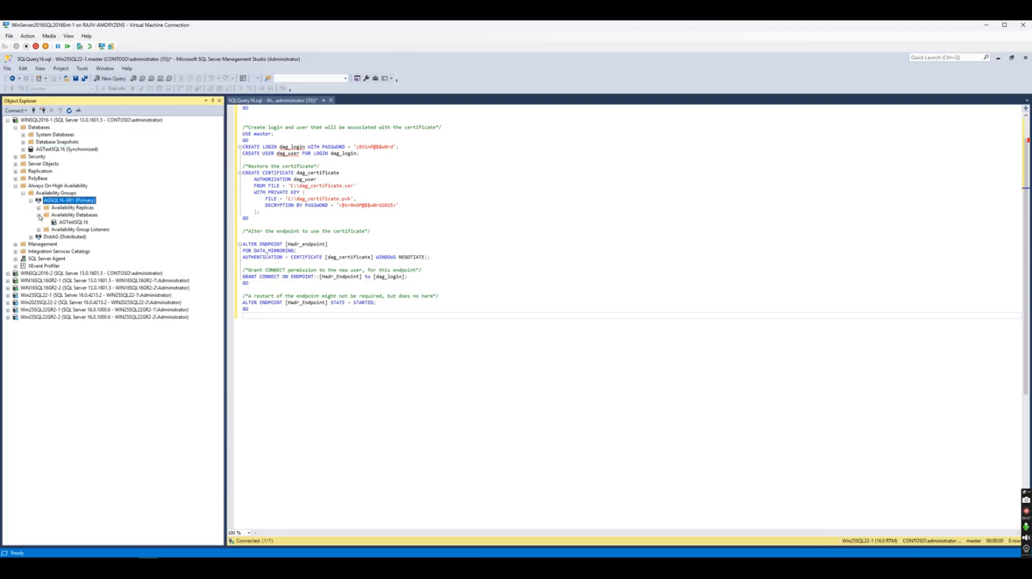
{"action": "left_click", "coordinate": [72, 222]}
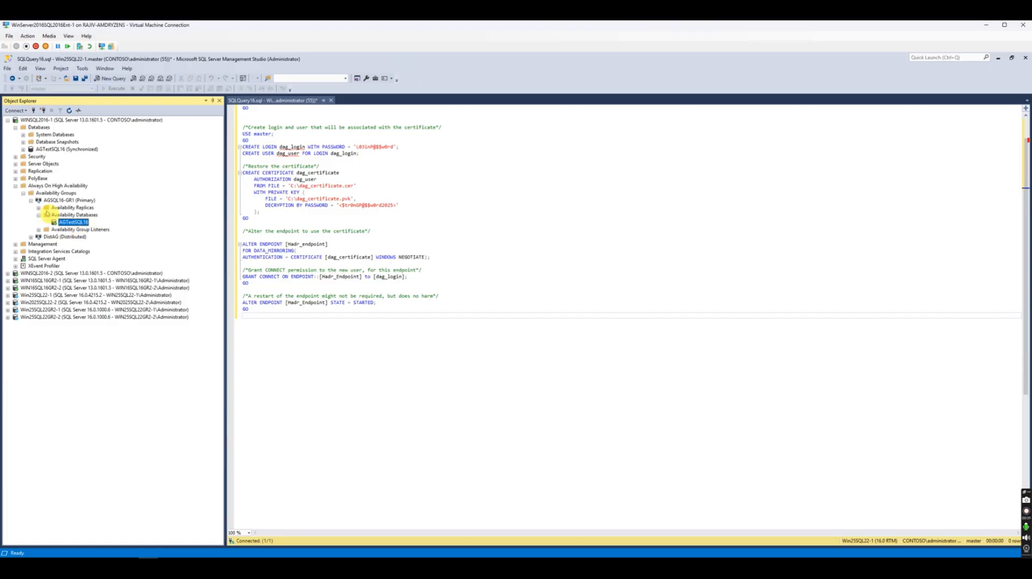
{"action": "left_click", "coordinate": [38, 208]}
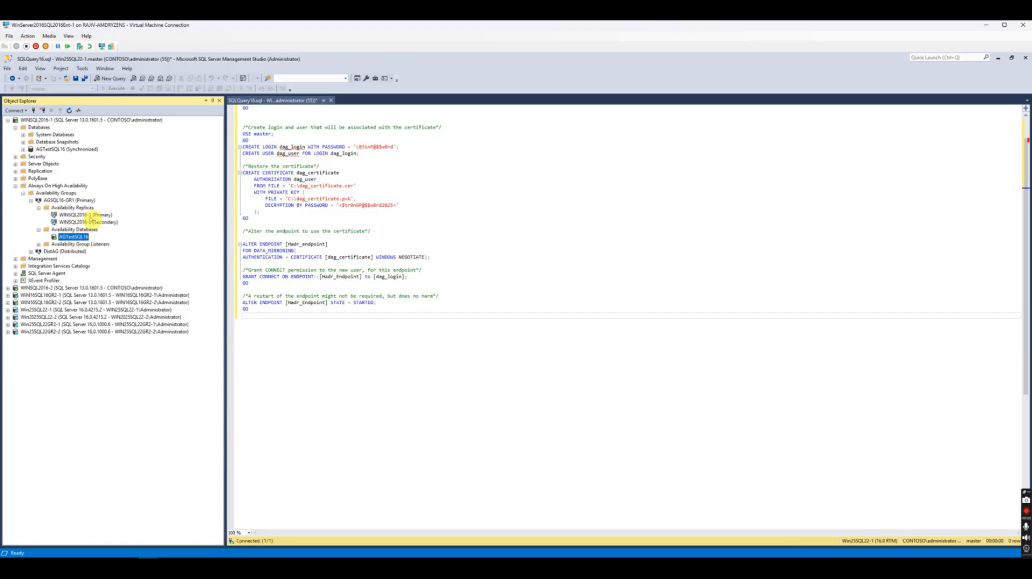
Step: Connect to the secondary replica WINSQL2016-2 with Windows Authentication and inspect its AGTestsql16 database
{"action": "right_click", "coordinate": [88, 223]}
{"action": "left_click", "coordinate": [104, 226]}
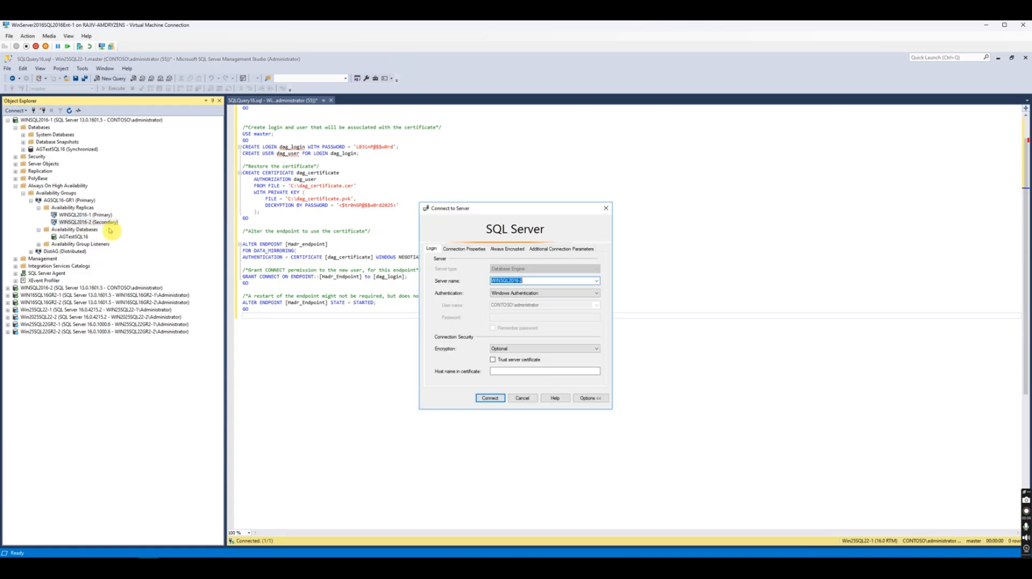
{"action": "left_click", "coordinate": [489, 399]}
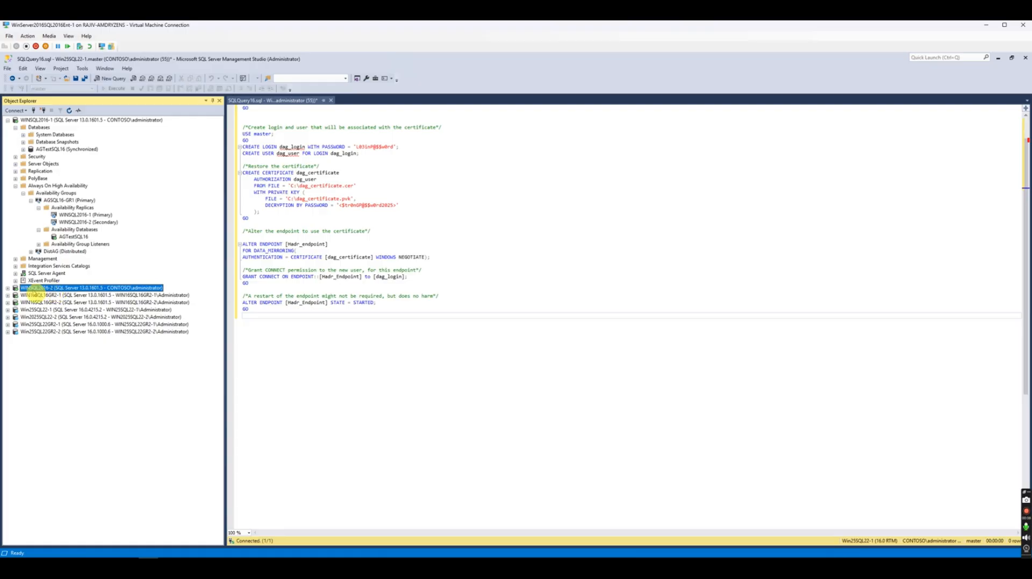
{"action": "left_click", "coordinate": [7, 288]}
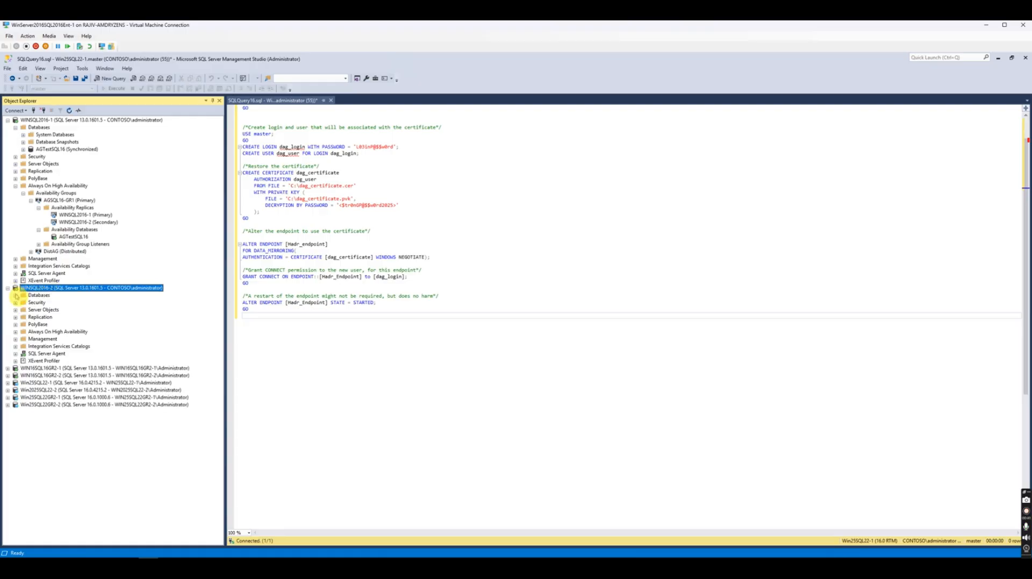
{"action": "left_click", "coordinate": [15, 295]}
{"action": "left_click", "coordinate": [63, 317]}
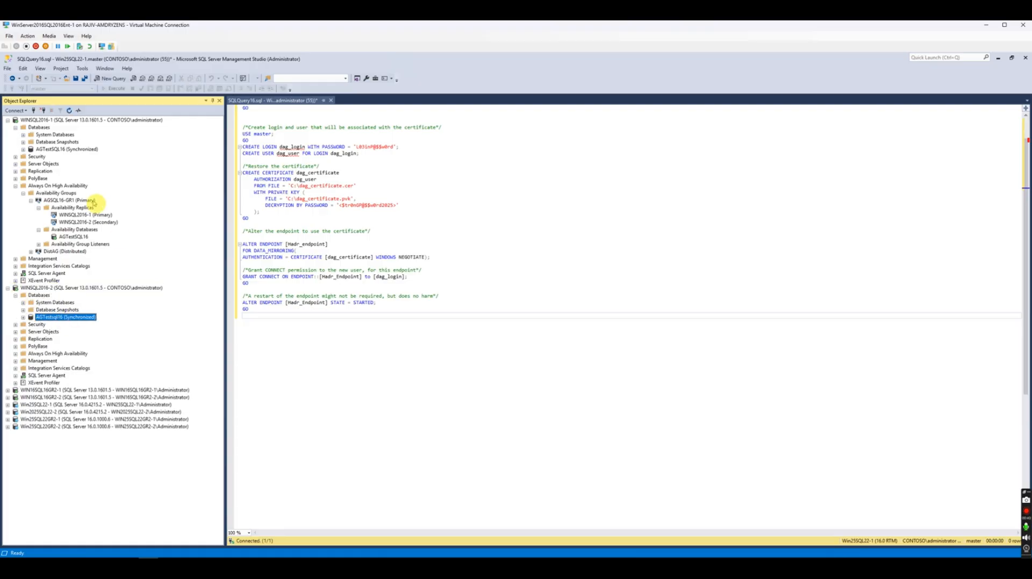
Step: View the dashboard of the AGSQL16-GR1 availability group on WINSQL2016-1 and close it
{"action": "right_click", "coordinate": [73, 201]}
{"action": "left_click", "coordinate": [107, 237]}
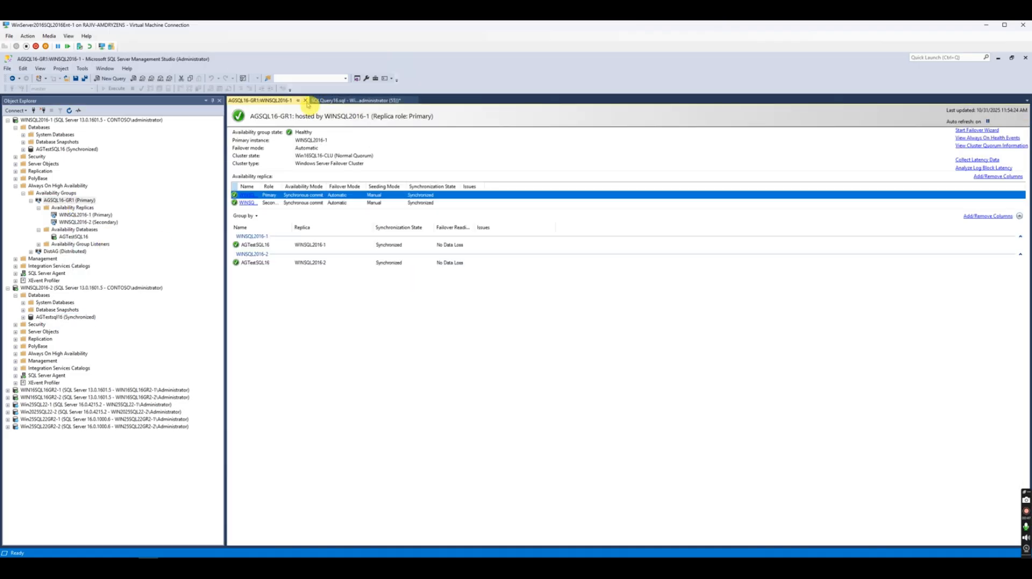
{"action": "left_click", "coordinate": [304, 101]}
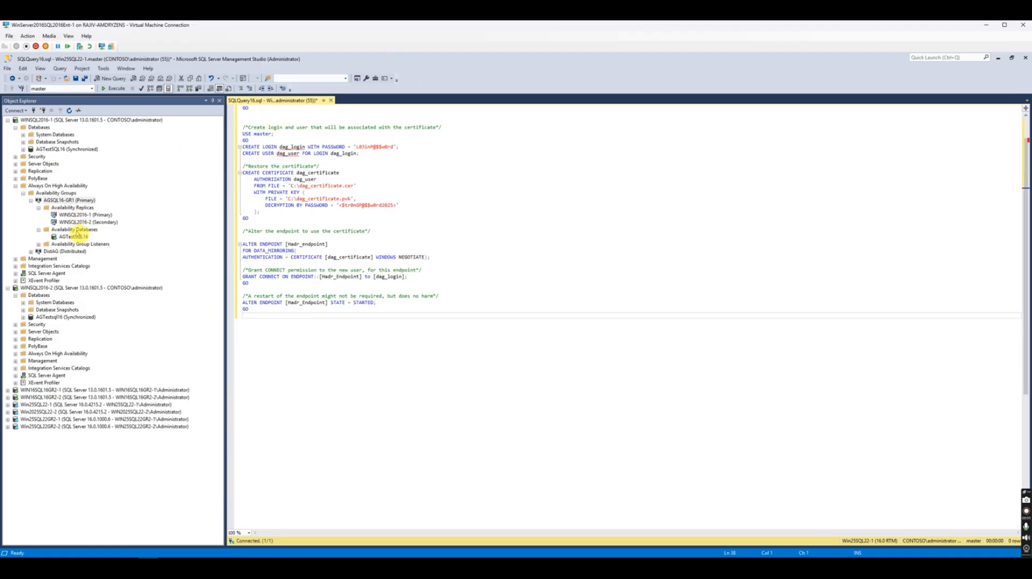
Step: Collapse AGSQL16-GR1 on WINSQL2016-1 and review the DistAG distributed group and the AGTestSQL16 database
{"action": "left_click", "coordinate": [75, 230]}
{"action": "left_click", "coordinate": [70, 252]}
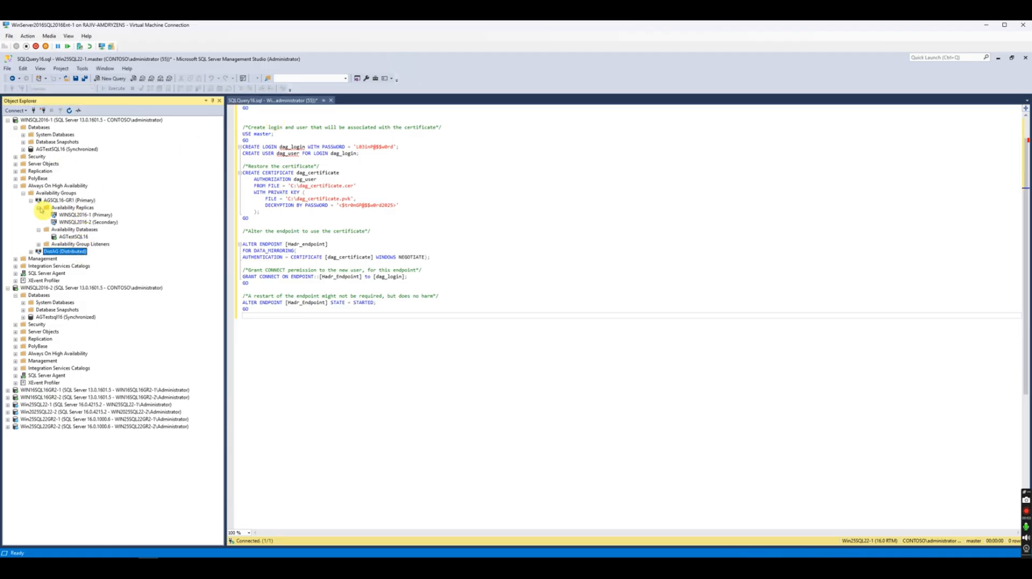
{"action": "left_click", "coordinate": [23, 193]}
{"action": "left_click", "coordinate": [23, 193]}
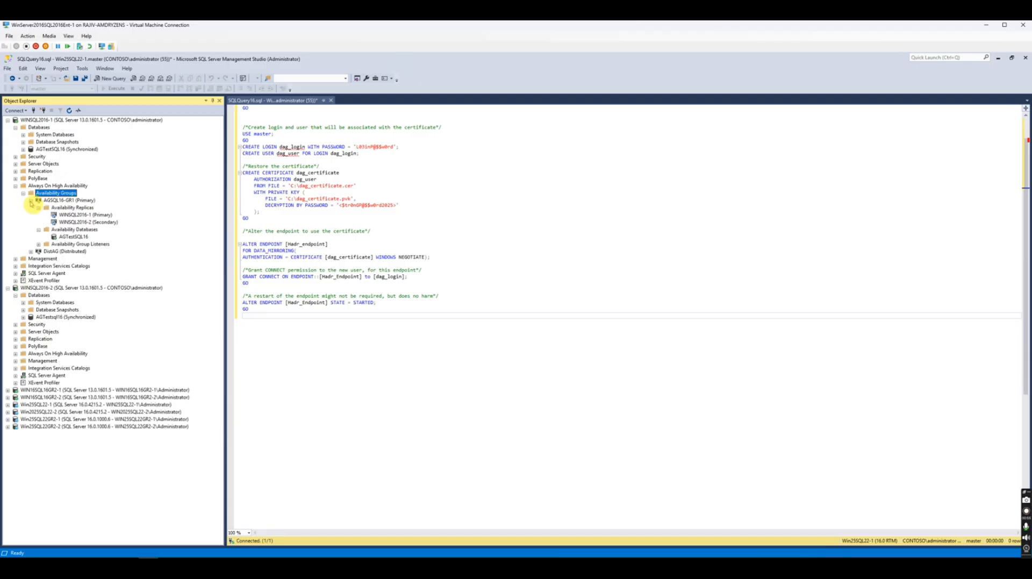
{"action": "left_click", "coordinate": [30, 200]}
{"action": "left_click", "coordinate": [54, 208]}
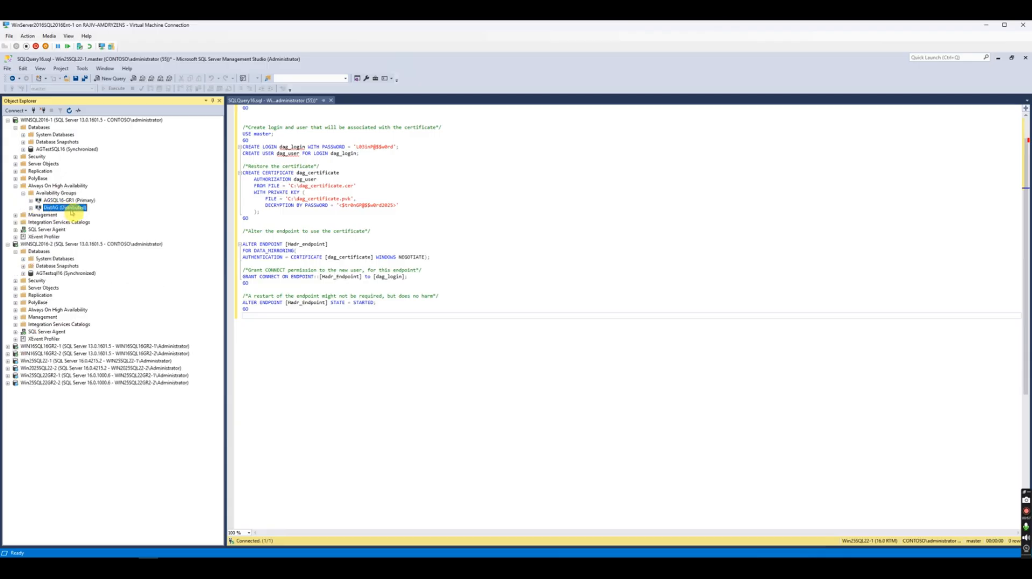
{"action": "left_click", "coordinate": [52, 151]}
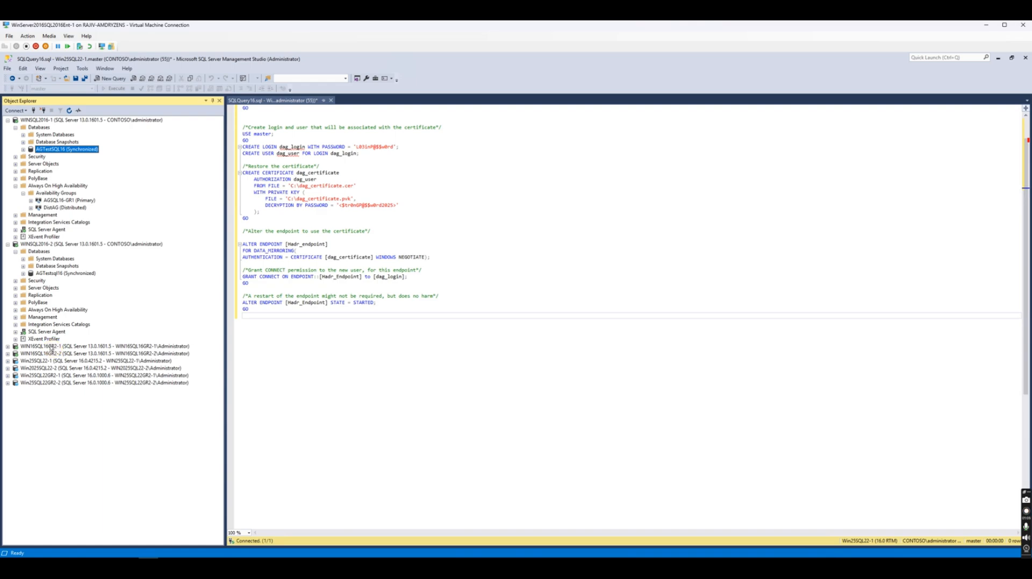
Step: Expand WIN16SQL16GR2-1 to inspect its databases and its AGSQL16GR2-1 availability group
{"action": "left_click", "coordinate": [52, 348]}
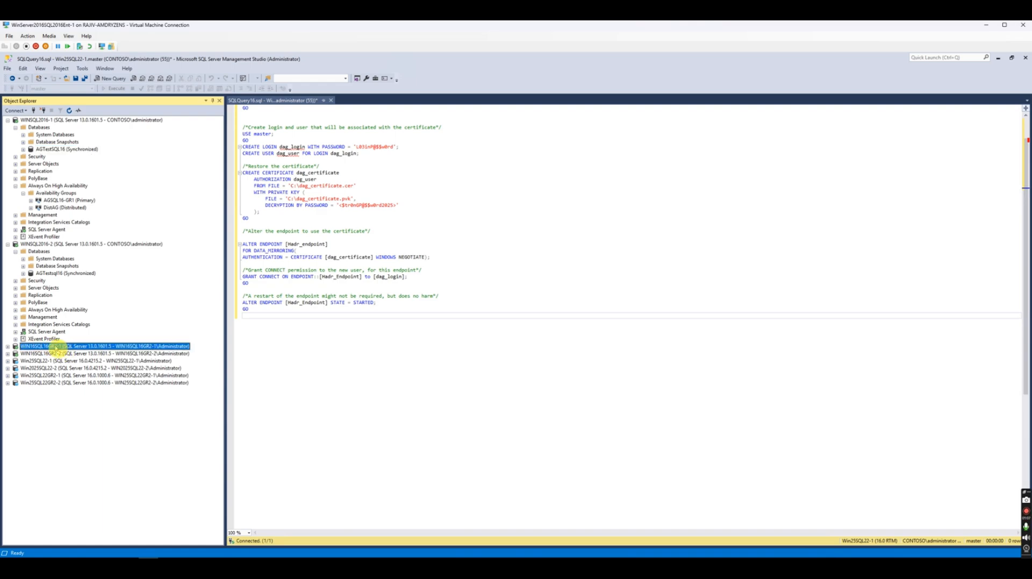
{"action": "left_click", "coordinate": [8, 346]}
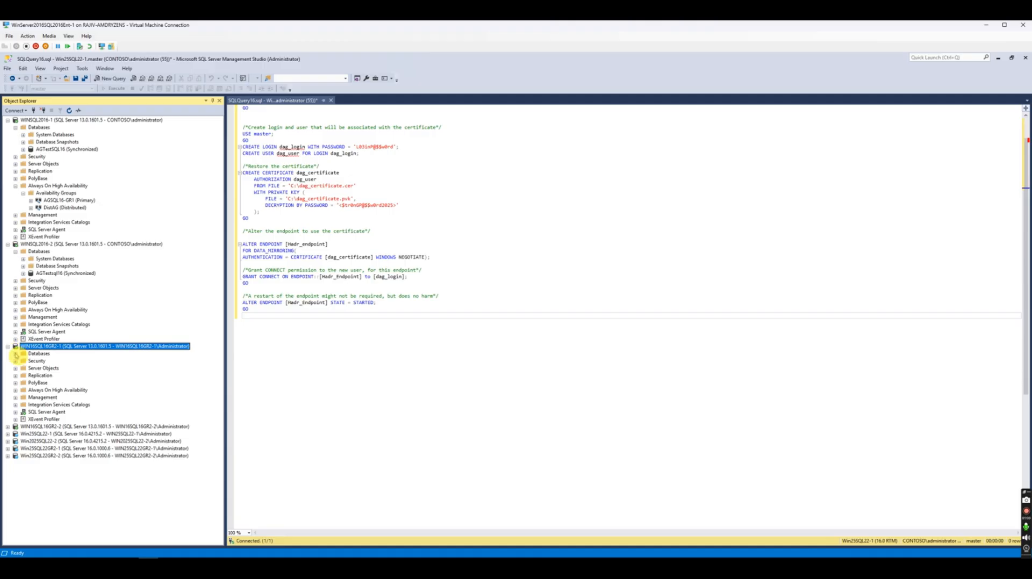
{"action": "left_click", "coordinate": [15, 355]}
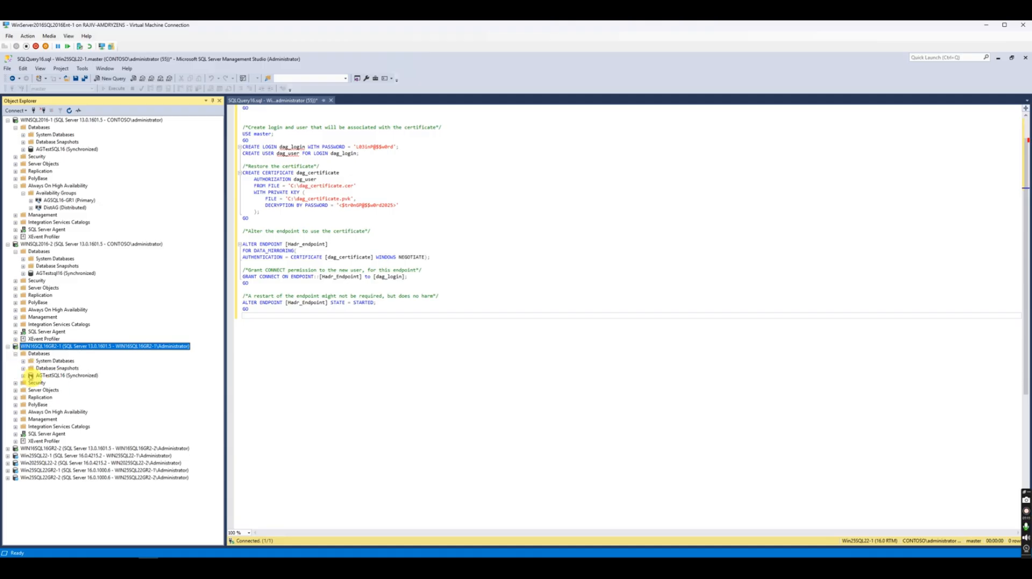
{"action": "left_click", "coordinate": [15, 412]}
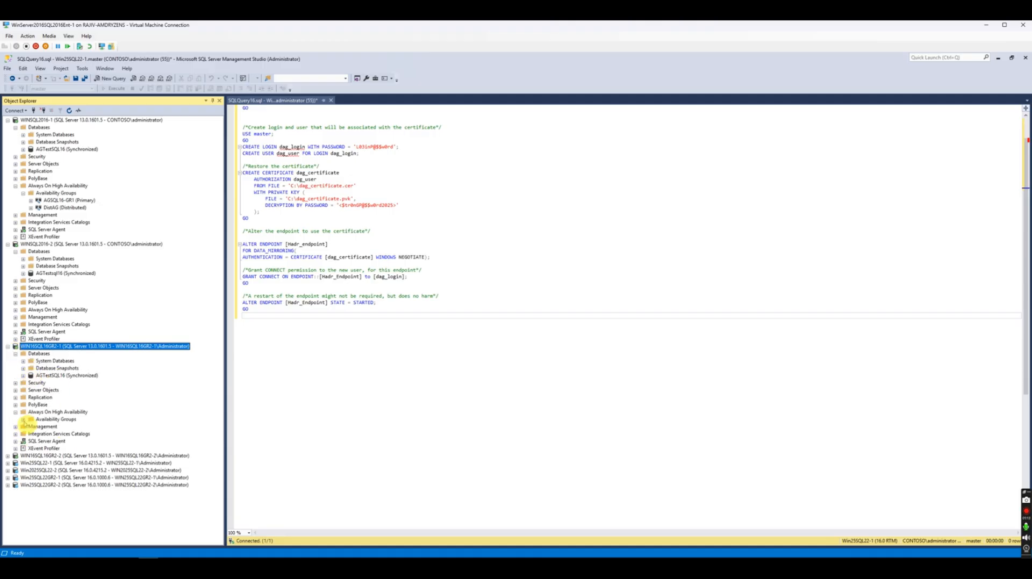
{"action": "left_click", "coordinate": [23, 419]}
{"action": "left_click", "coordinate": [30, 427]}
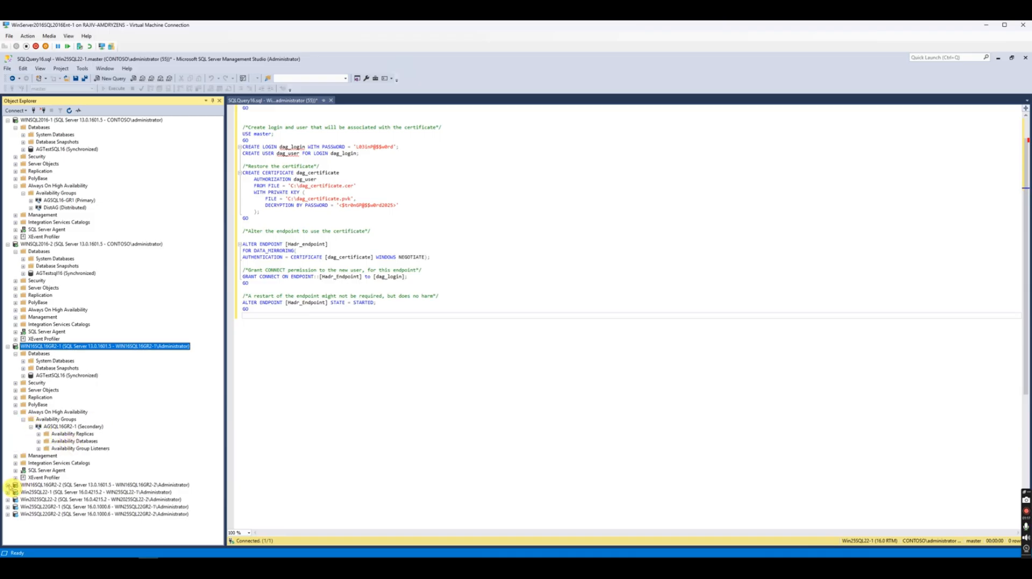
Step: Expand WIN16SQL16GR2-2, refresh WIN16SQL16GR2-1, and list the availability groups on both servers
{"action": "left_click", "coordinate": [8, 486]}
{"action": "left_click", "coordinate": [70, 111]}
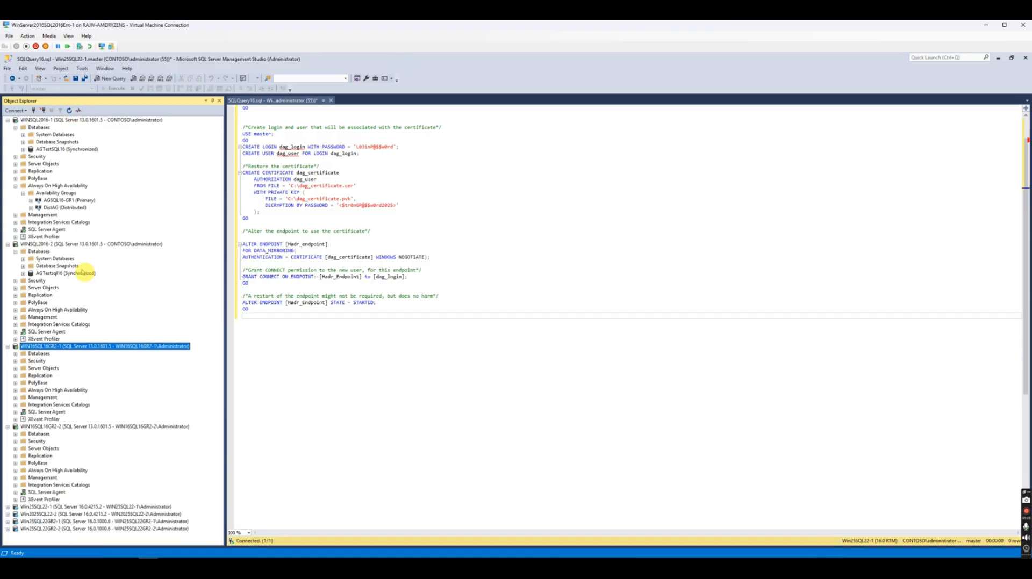
{"action": "left_click", "coordinate": [15, 391]}
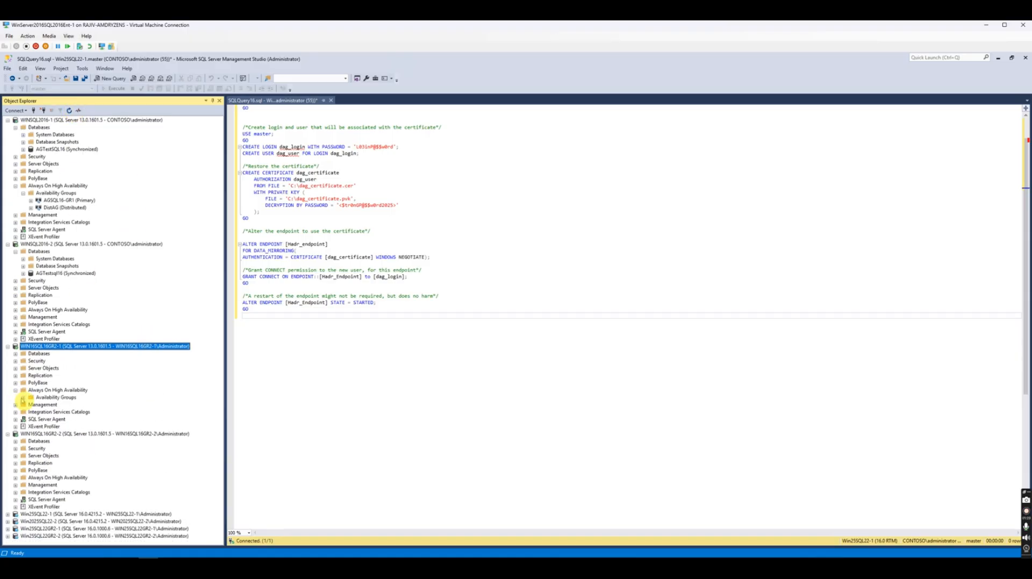
{"action": "left_click", "coordinate": [23, 398]}
{"action": "left_click", "coordinate": [15, 486]}
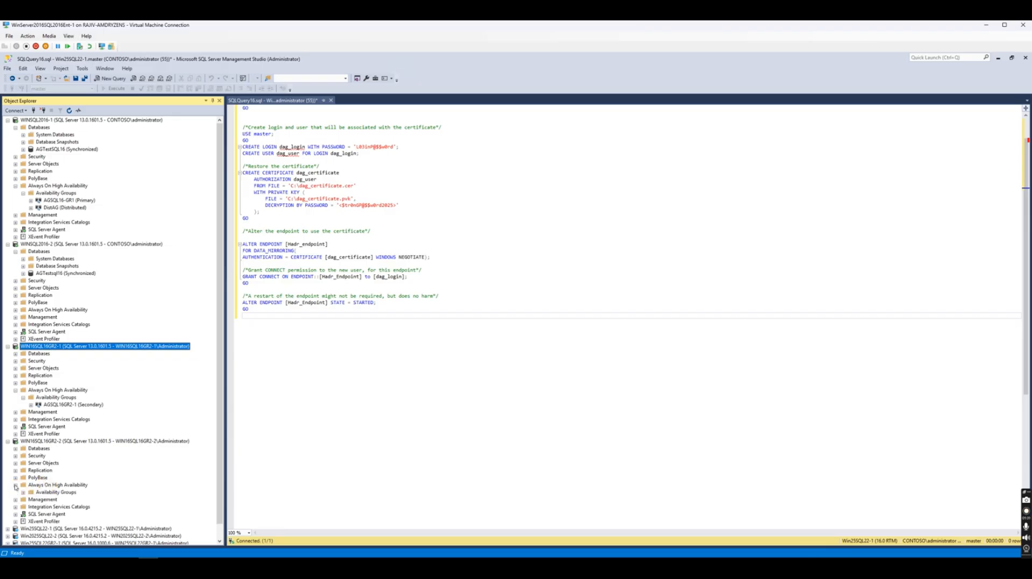
{"action": "left_click", "coordinate": [23, 493]}
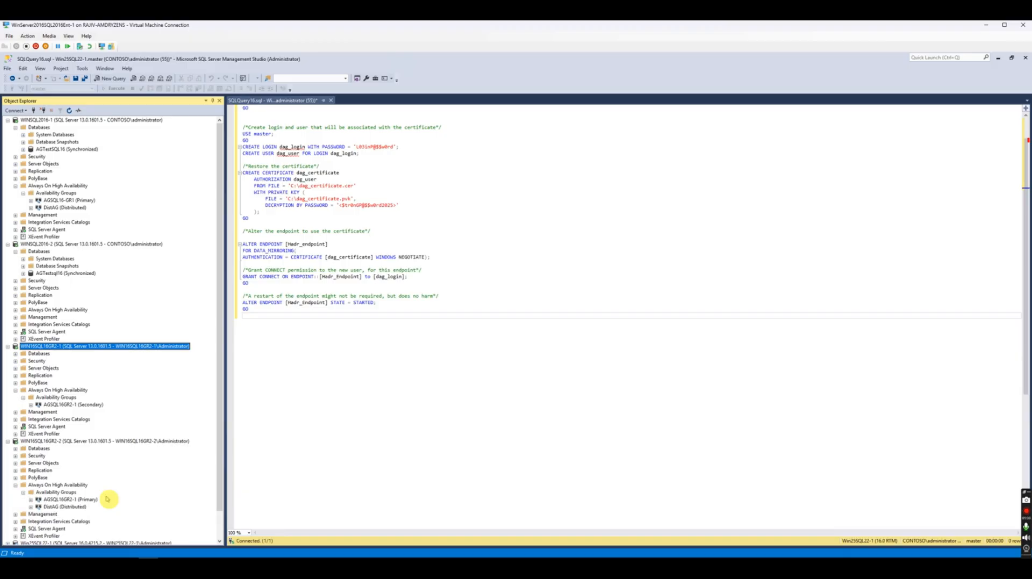
Step: Expand the AGSQL16GR2-1 availability group on WIN16SQL16GR2-2 to inspect its replicas
{"action": "left_click", "coordinate": [79, 507]}
{"action": "left_click", "coordinate": [85, 500]}
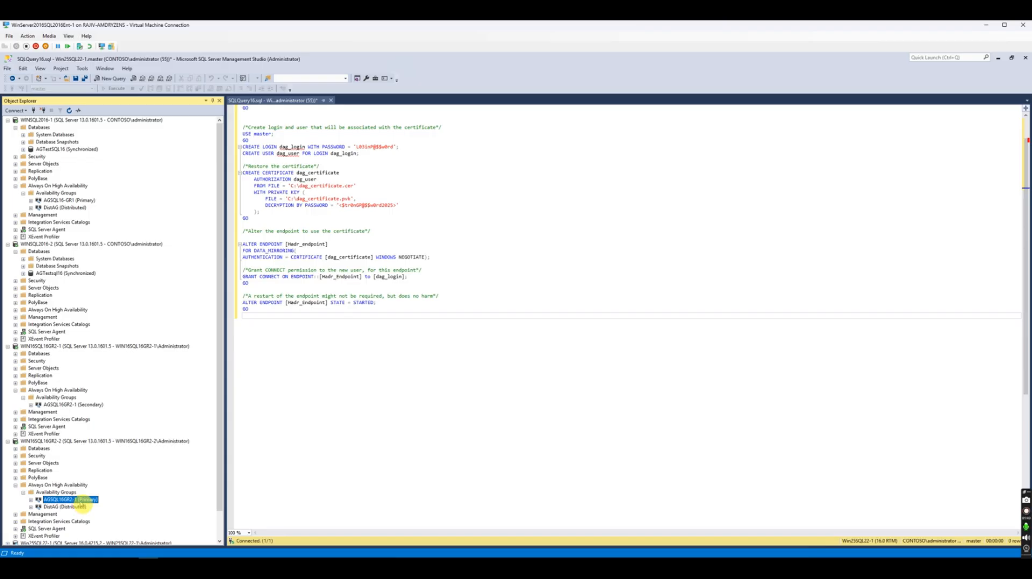
{"action": "double_click", "coordinate": [83, 502]}
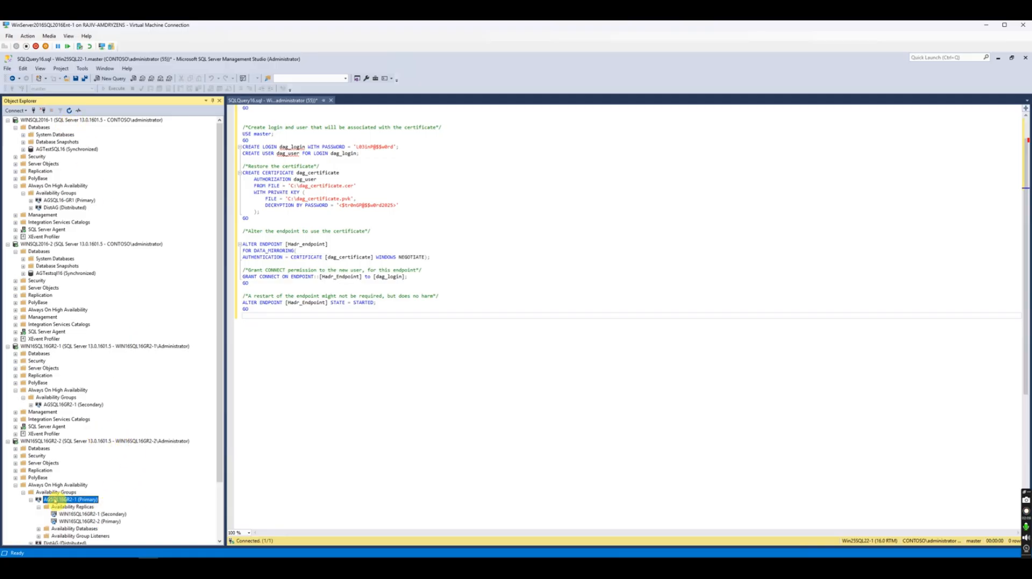
{"action": "right_click", "coordinate": [57, 500]}
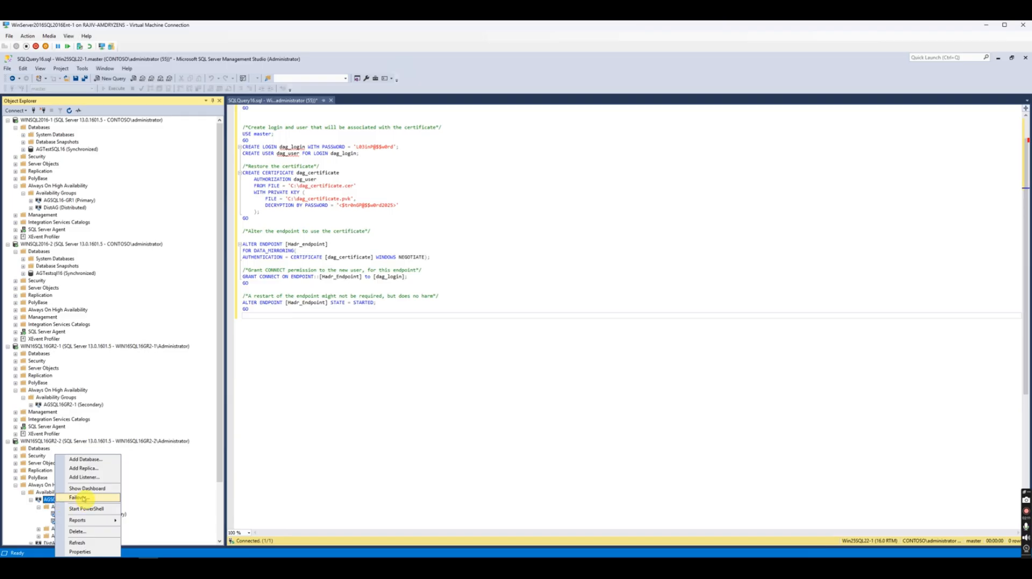
{"action": "left_click", "coordinate": [81, 498]}
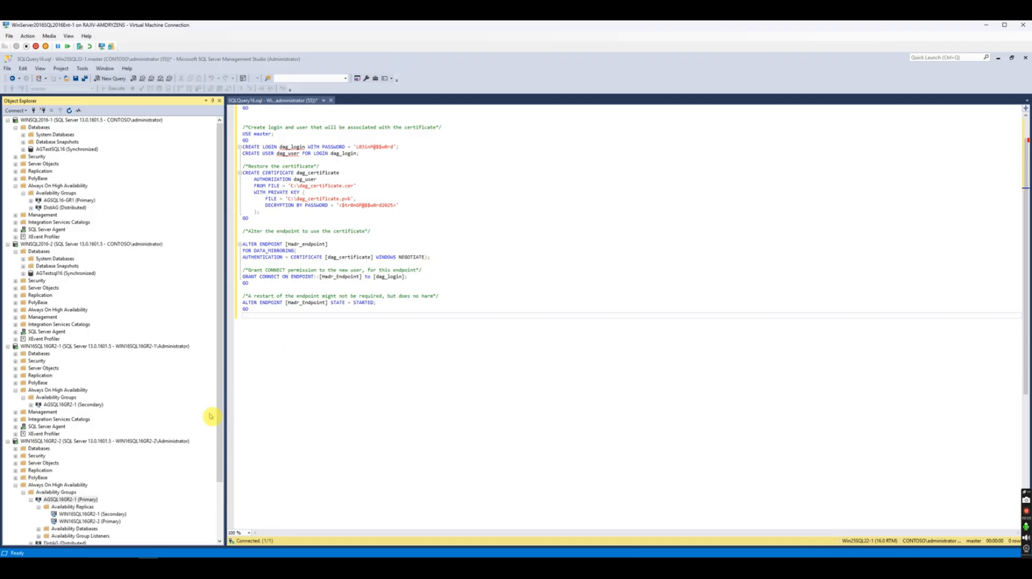
{"action": "left_click", "coordinate": [247, 283]}
Step: Start a failover of AGSQL16GR2-1 from WIN16SQL16GR2-2, with WIN16SQL16GR2-1 as the new primary replica
{"action": "right_click", "coordinate": [87, 502]}
{"action": "left_click", "coordinate": [105, 493]}
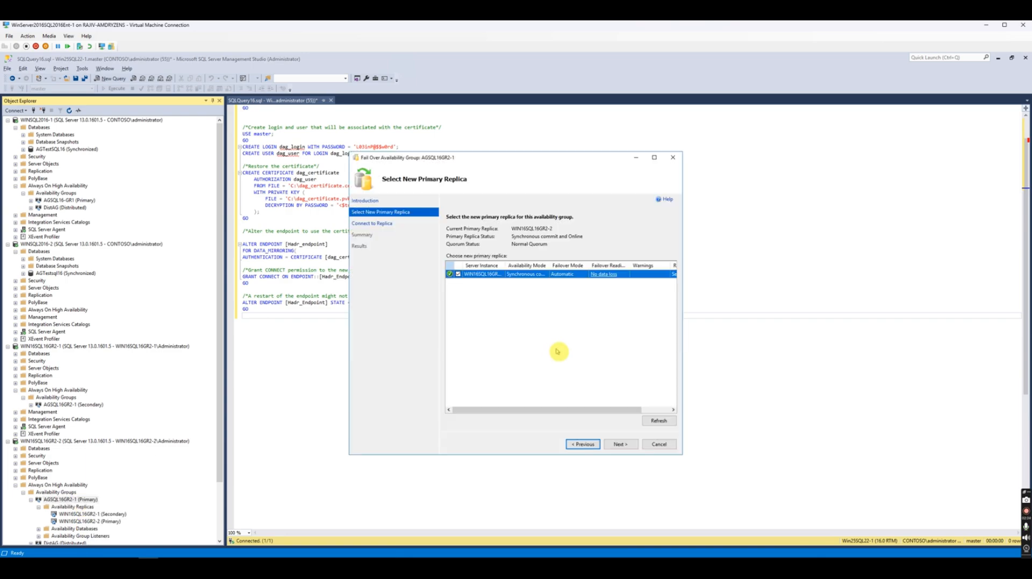
{"action": "left_click", "coordinate": [619, 446]}
Step: Connect to replica WIN16SQL16GR2-1 with Windows Authentication and run the failover of AGSQL16GR2-1
{"action": "left_click", "coordinate": [662, 251]}
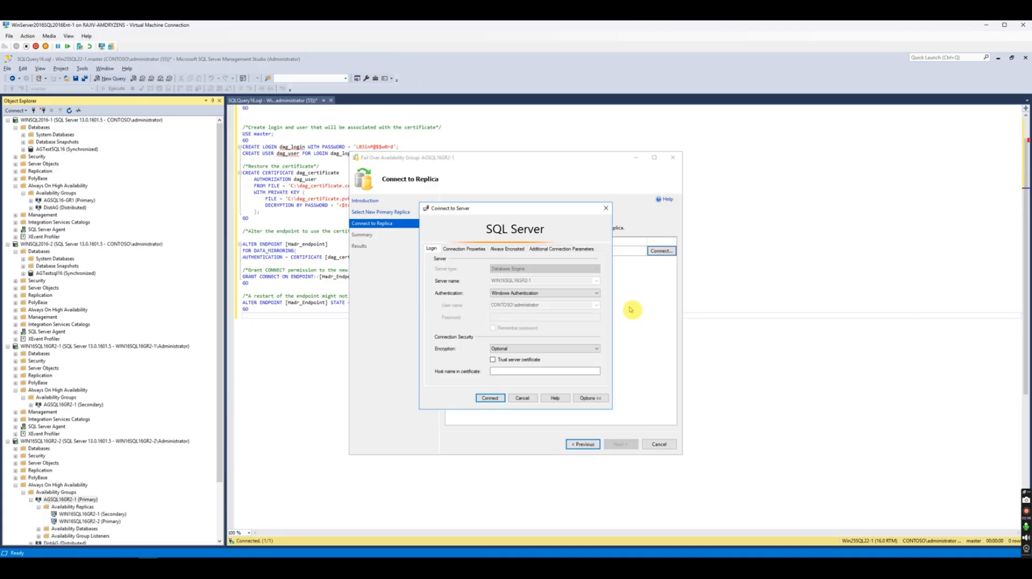
{"action": "left_click", "coordinate": [484, 396]}
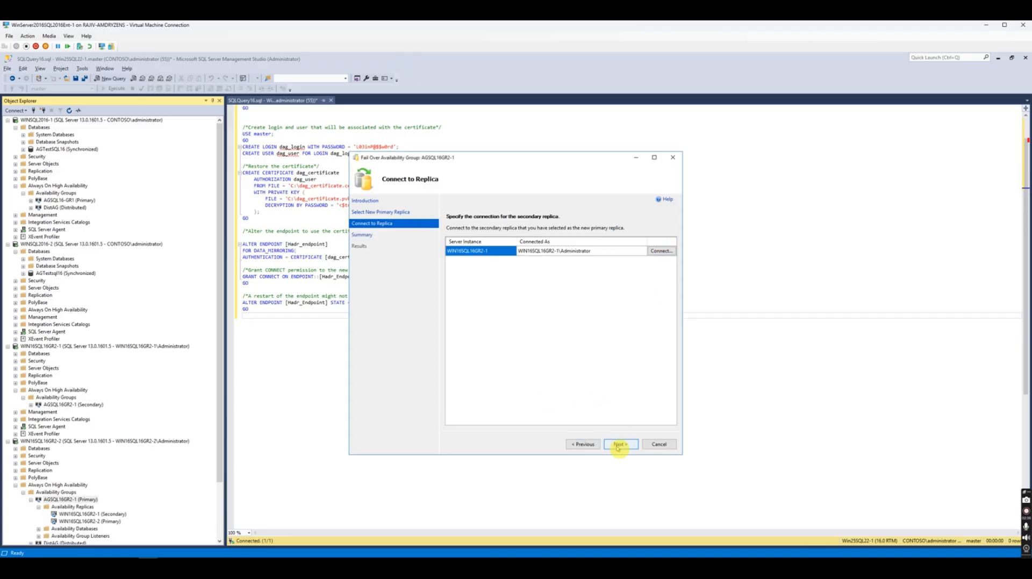
{"action": "left_click", "coordinate": [617, 444]}
{"action": "left_click", "coordinate": [618, 444]}
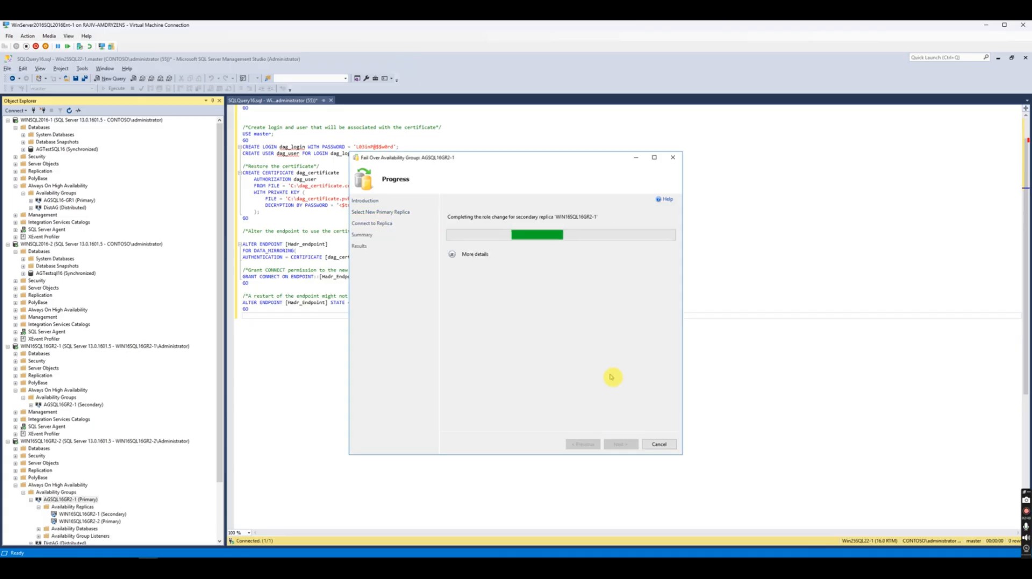
Step: Review the detailed progress of the AGSQL16GR2-1 failover, close the wizard, and select the WIN16SQL16GR2-2 server
{"action": "left_click", "coordinate": [452, 255]}
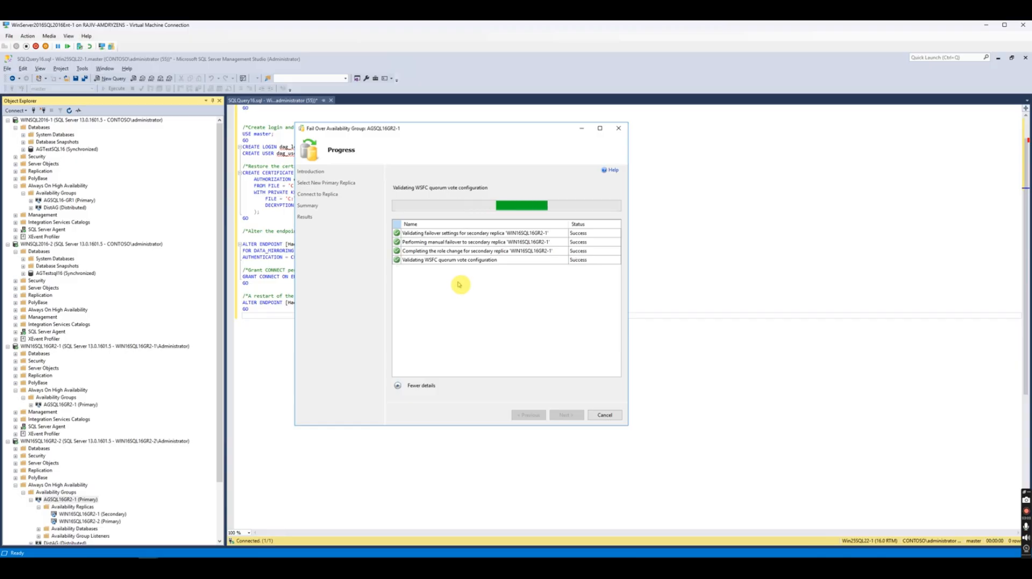
{"action": "left_click", "coordinate": [516, 280]}
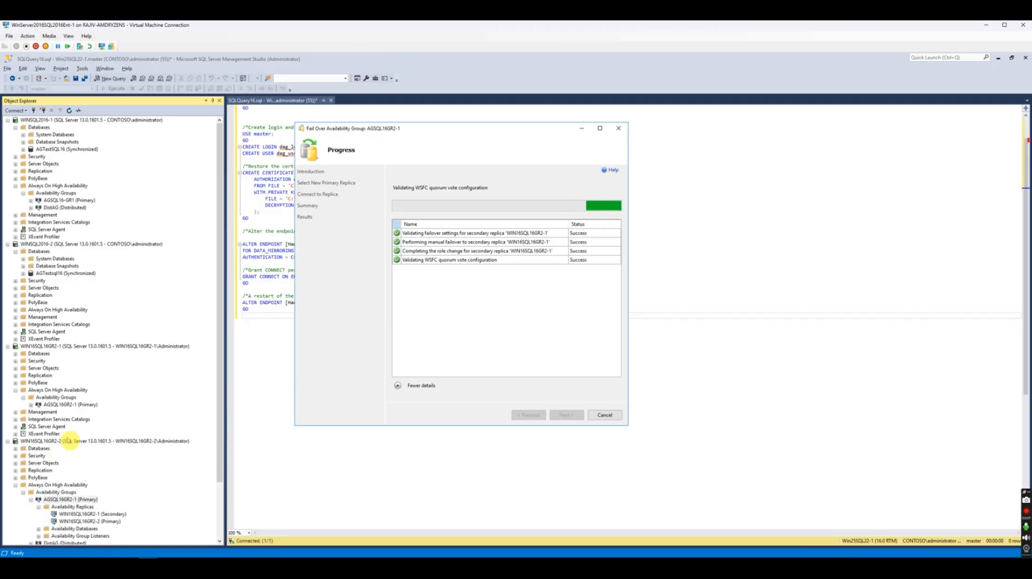
{"action": "left_click", "coordinate": [72, 442]}
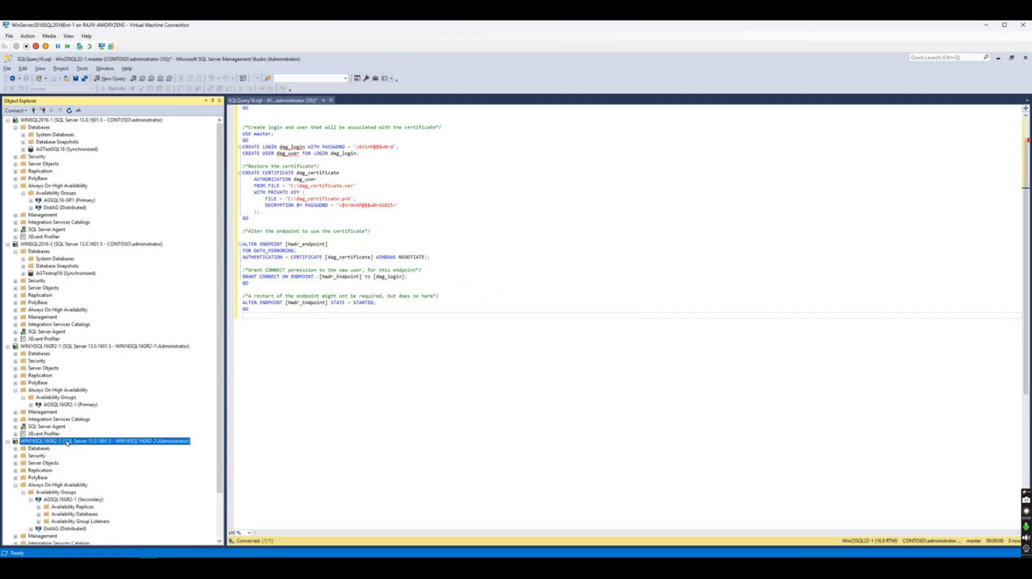
Step: Refresh the availability groups on WIN16SQL16GR2-1 and select its DistAG distributed group
{"action": "left_click", "coordinate": [70, 348]}
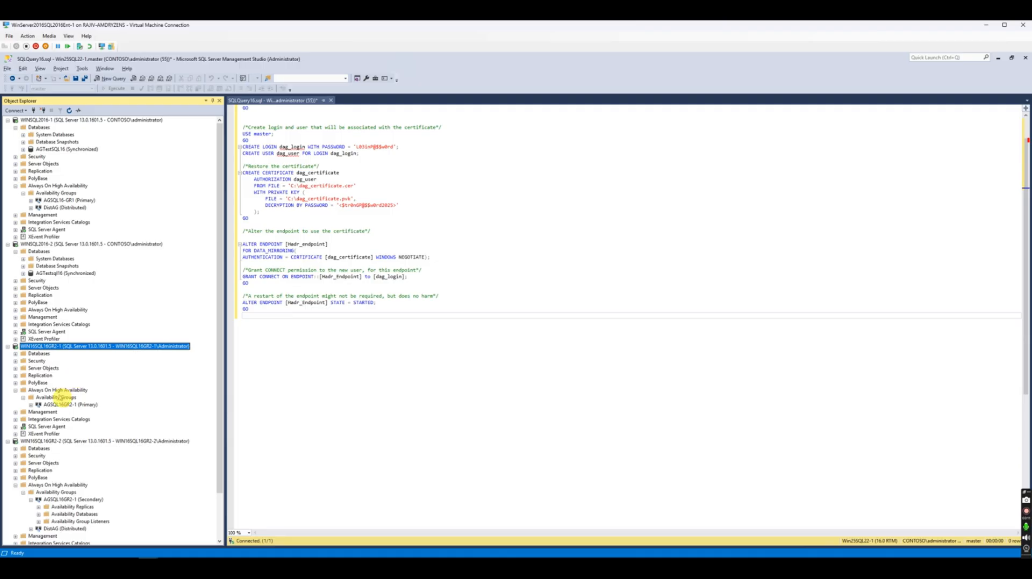
{"action": "left_click", "coordinate": [60, 398]}
{"action": "left_click", "coordinate": [69, 110]}
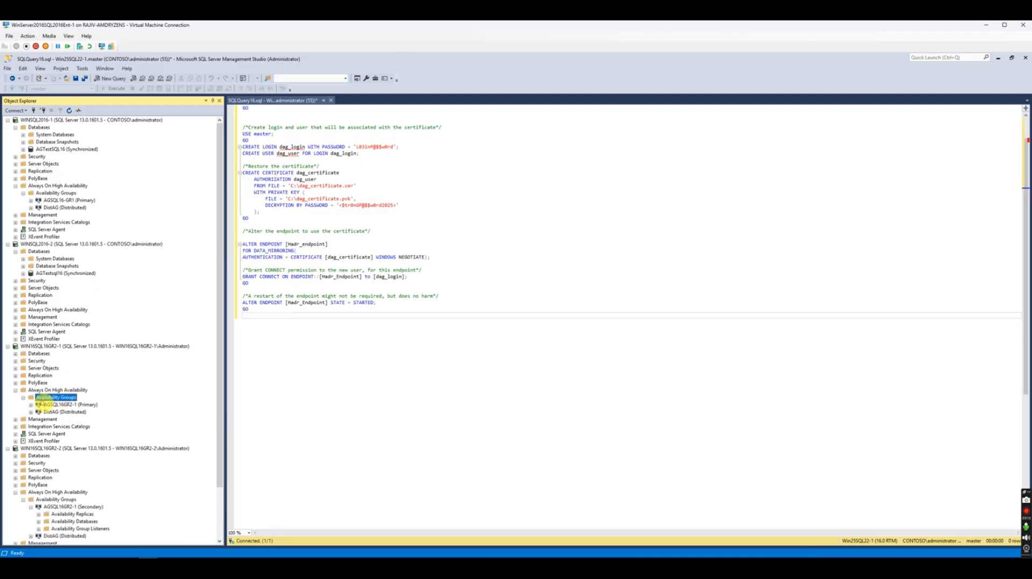
{"action": "left_click", "coordinate": [63, 412]}
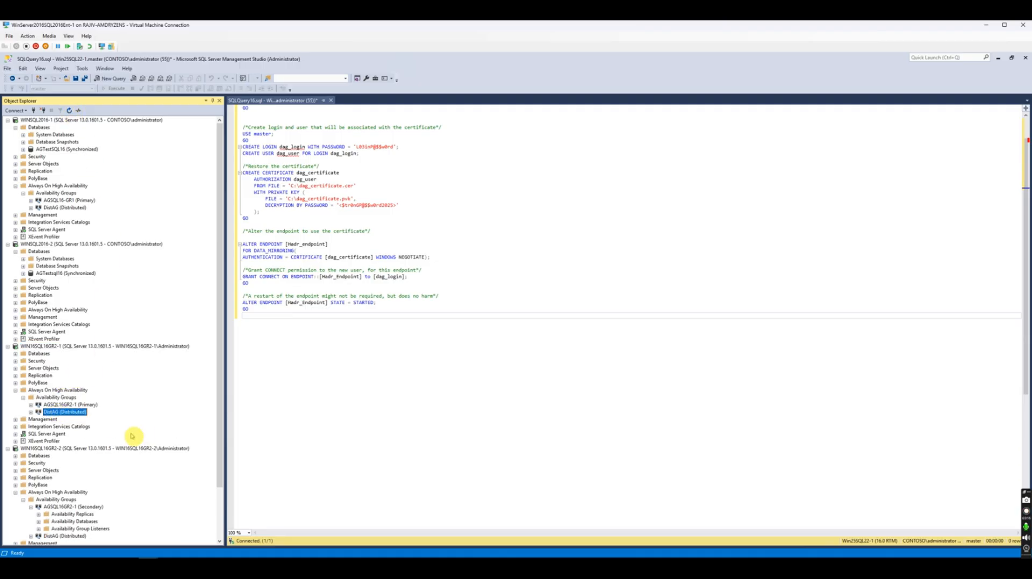
Step: Collapse the other expanded servers and query the top 1000 rows of dbo.test in AGTestSQL16 on WINSQL2016-1
{"action": "left_click", "coordinate": [7, 449]}
{"action": "left_click", "coordinate": [7, 347]}
{"action": "left_click", "coordinate": [8, 244]}
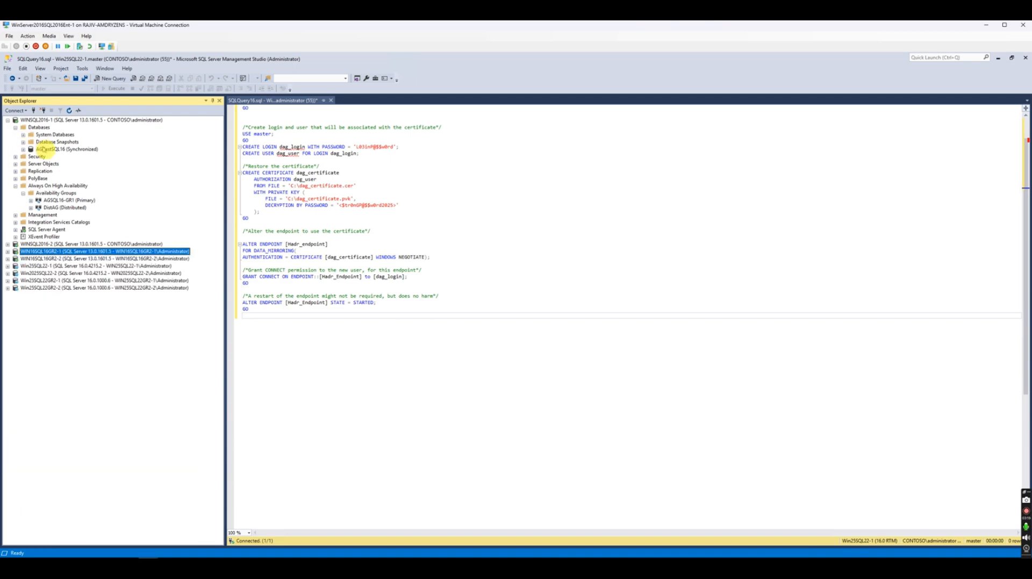
{"action": "left_click", "coordinate": [23, 149]}
{"action": "right_click", "coordinate": [56, 193]}
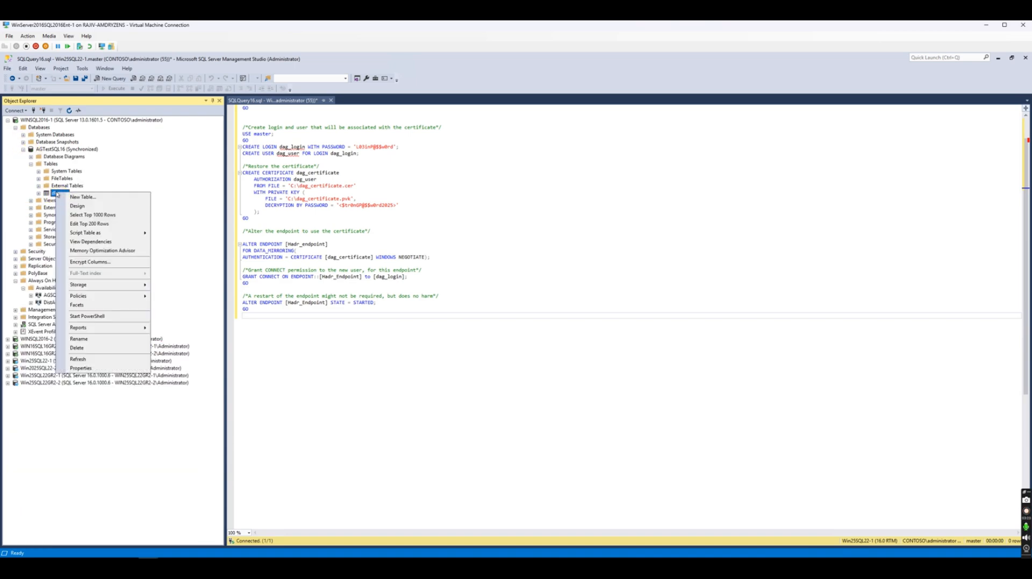
{"action": "left_click", "coordinate": [103, 214]}
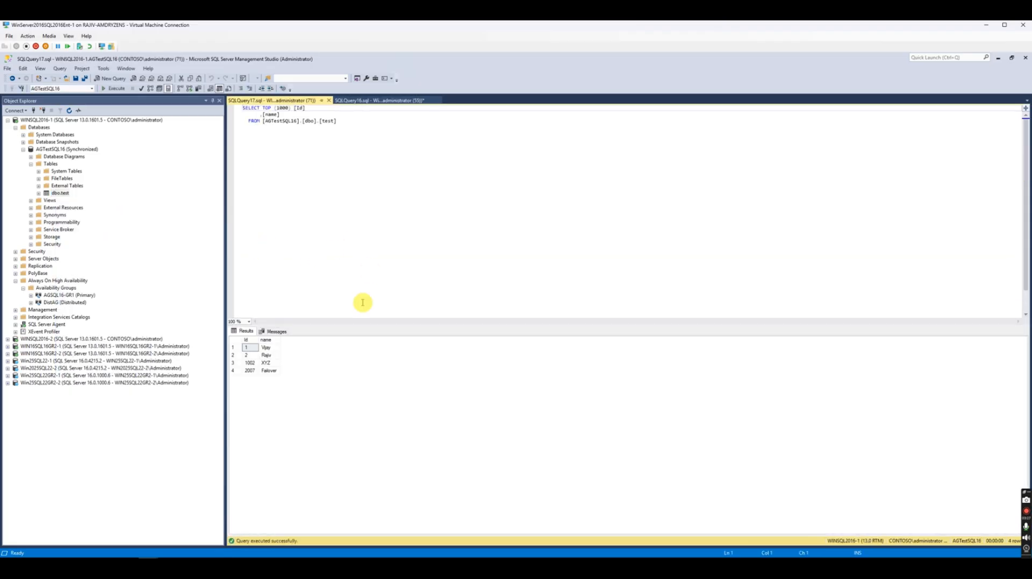
{"action": "left_click", "coordinate": [269, 371]}
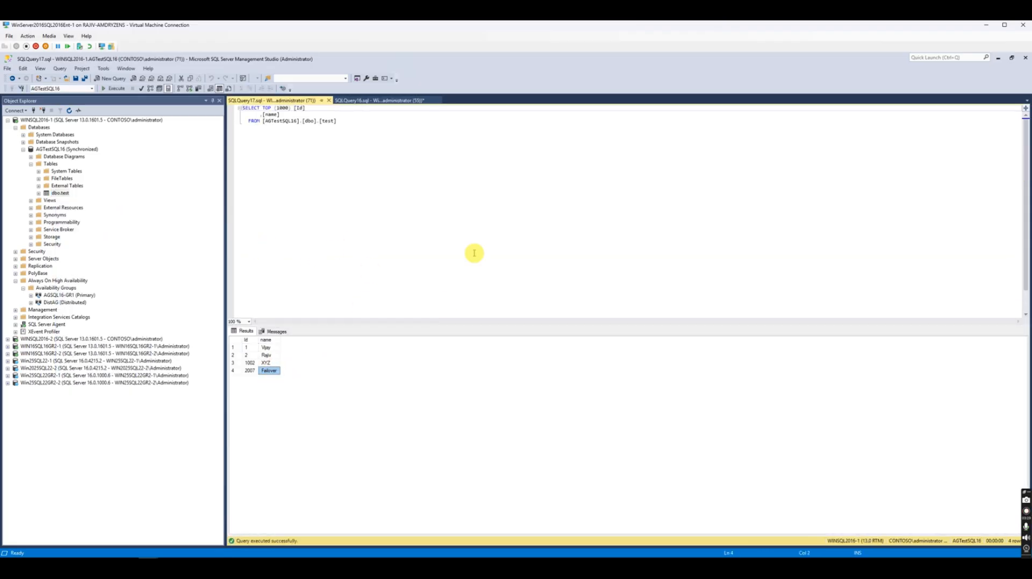
Step: Add the statement insert into test values('test') below the SELECT query for WINSQL2016-1
{"action": "left_click", "coordinate": [400, 155]}
{"action": "type", "text": "in"}
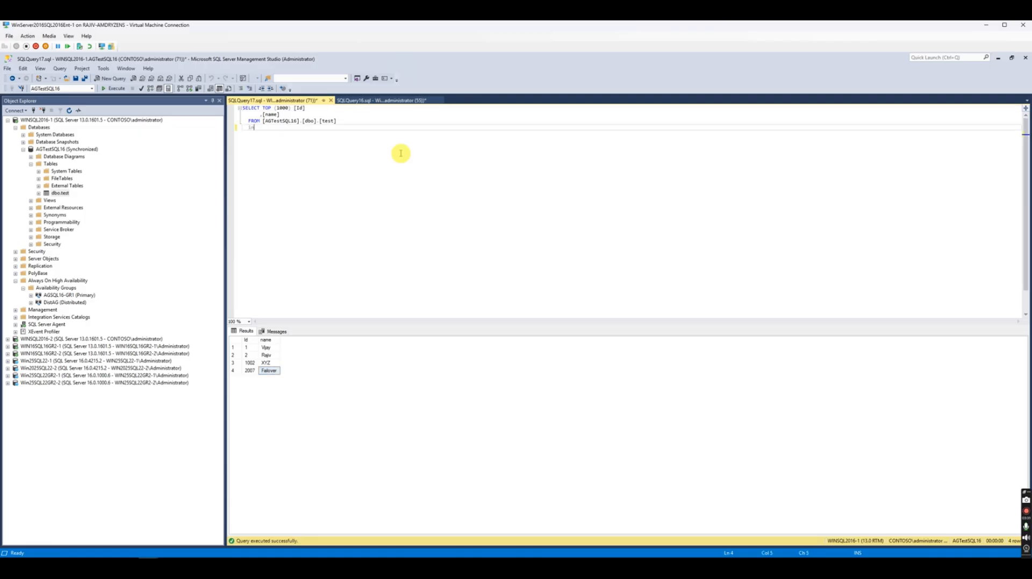
{"action": "type", "text": "sert into test balues('test"}
Step: Copy the SELECT query into a new query on WIN16SQL16GR2-2, run it, and check the rows of the test table
{"action": "left_click_drag", "start_coordinate": [345, 122], "coordinate": [203, 105]}
{"action": "key", "text": "ctrl+c"}
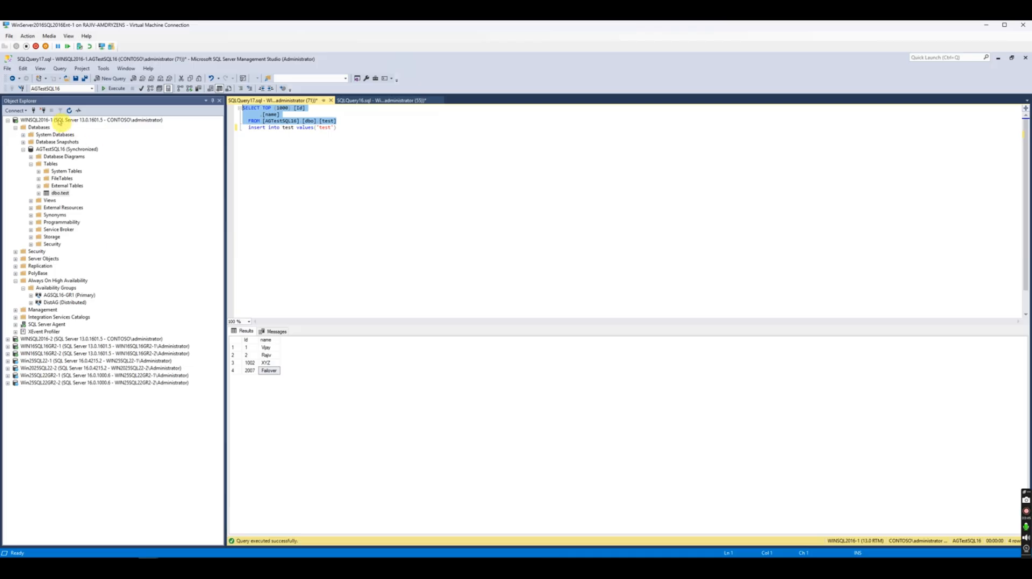
{"action": "left_click", "coordinate": [60, 120]}
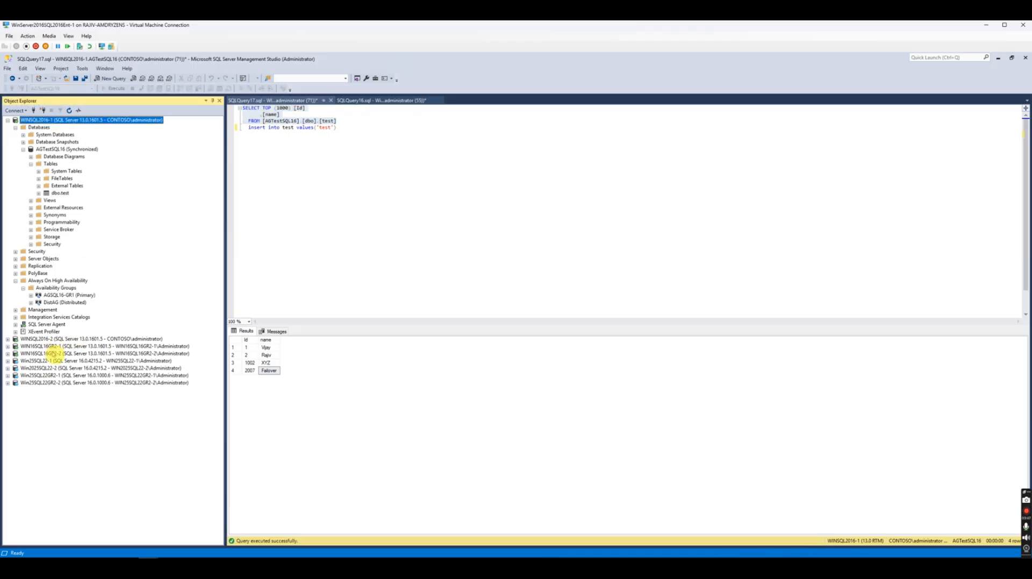
{"action": "left_click", "coordinate": [53, 355]}
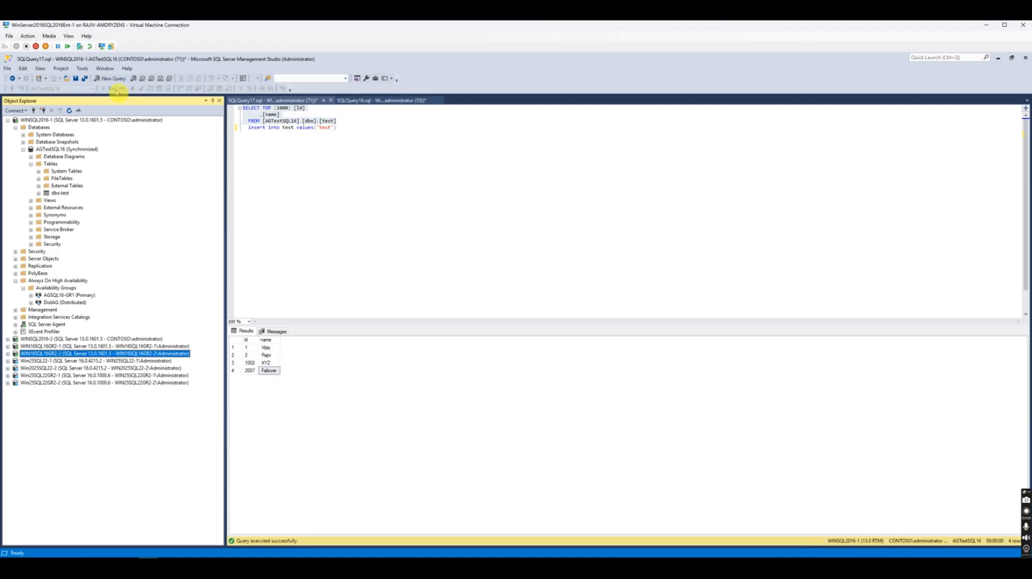
{"action": "left_click", "coordinate": [107, 80]}
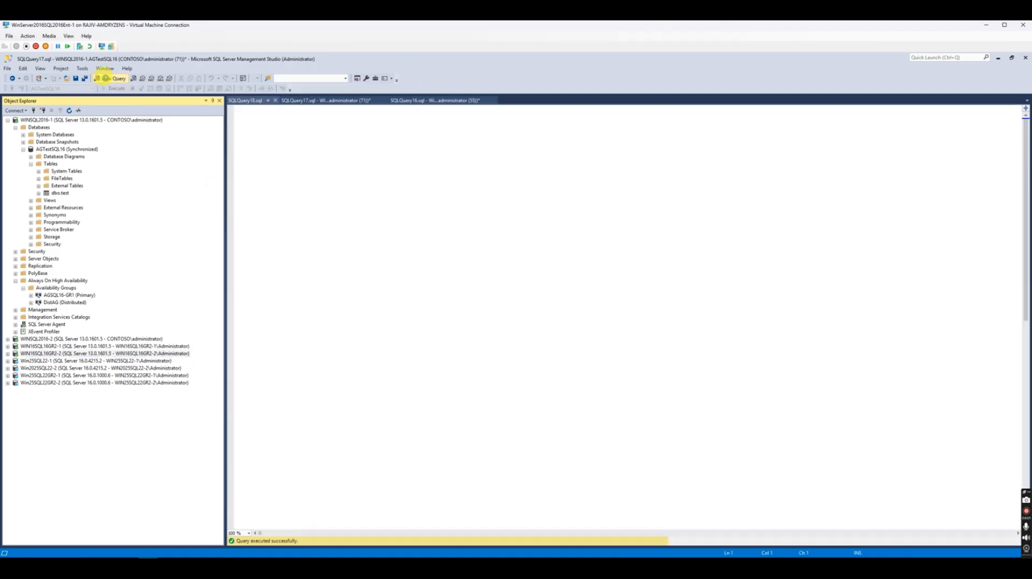
{"action": "key", "text": "ctrl+v"}
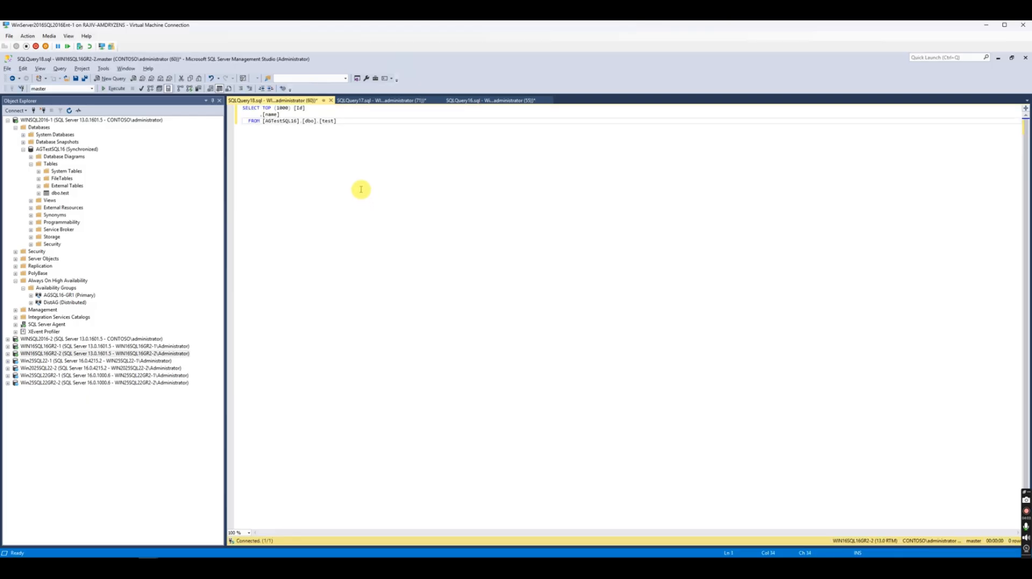
{"action": "key", "text": "F5"}
{"action": "left_click", "coordinate": [269, 370]}
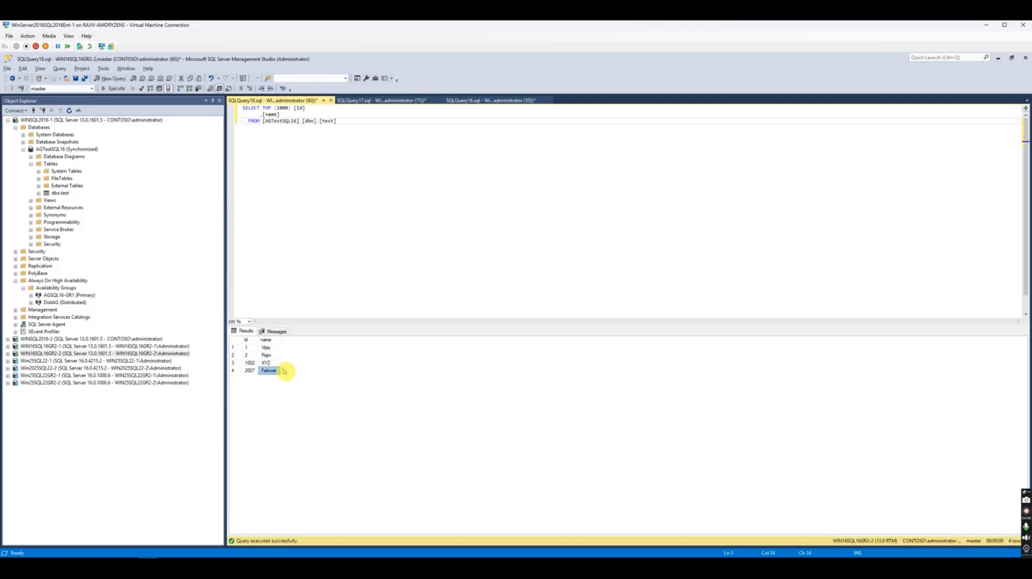
Step: Run only the insert statement on WINSQL2016-1, and rerun its SELECT query to check the test table
{"action": "left_click", "coordinate": [358, 101]}
{"action": "left_click_drag", "start_coordinate": [337, 127], "coordinate": [244, 129]}
{"action": "key", "text": "F5"}
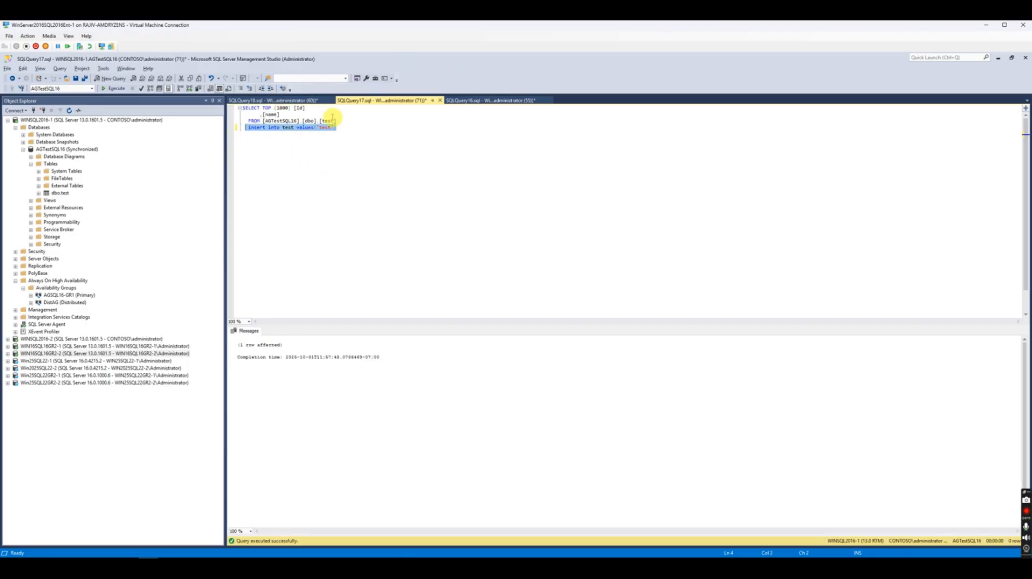
{"action": "left_click_drag", "start_coordinate": [337, 122], "coordinate": [231, 102]}
{"action": "key", "text": "F5"}
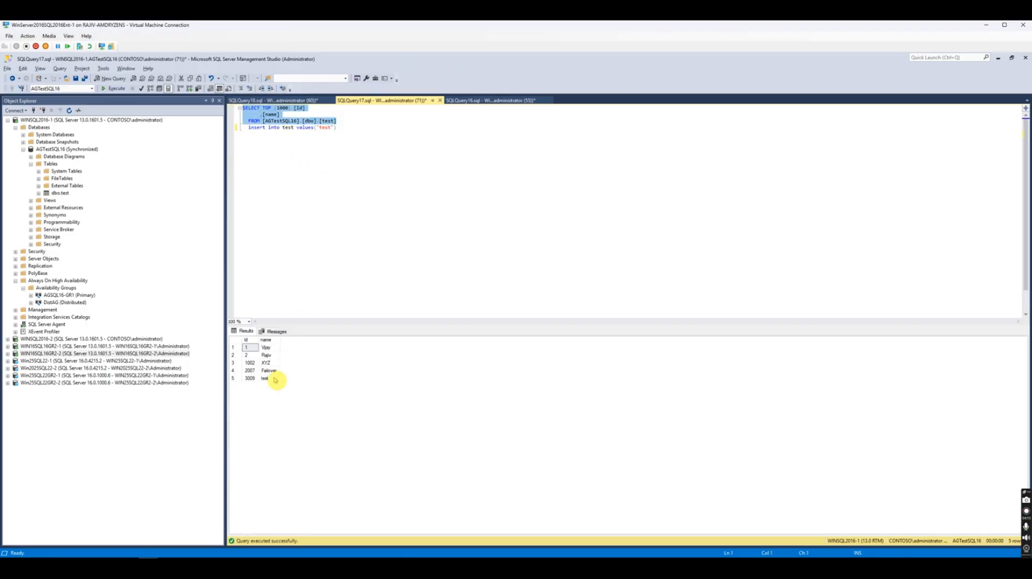
Step: Rerun the SELECT query on WIN16SQL16GR2-2 to check whether the inserted row has replicated
{"action": "left_click", "coordinate": [298, 101]}
{"action": "key", "text": "F5"}
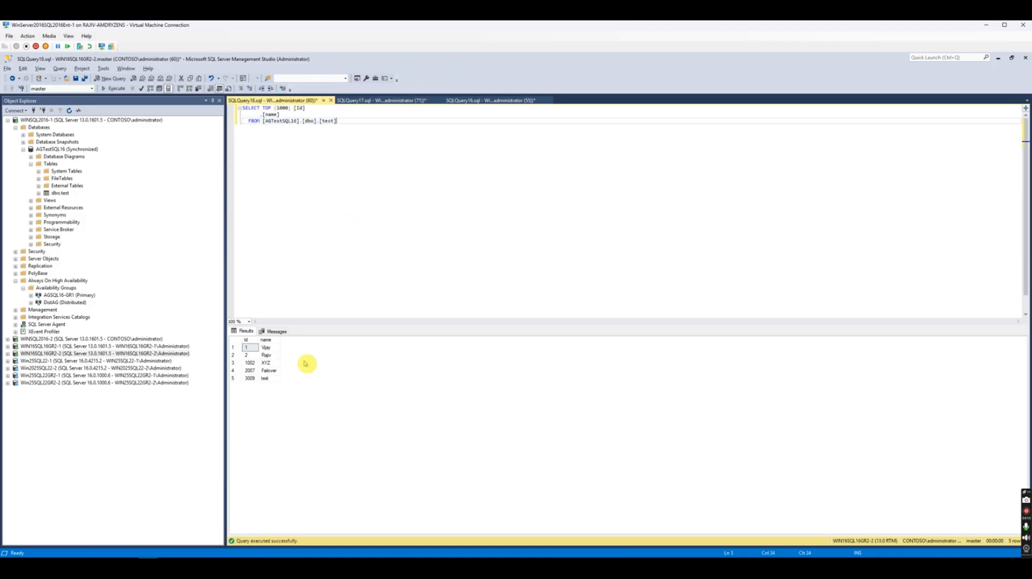
{"action": "left_click", "coordinate": [269, 379]}
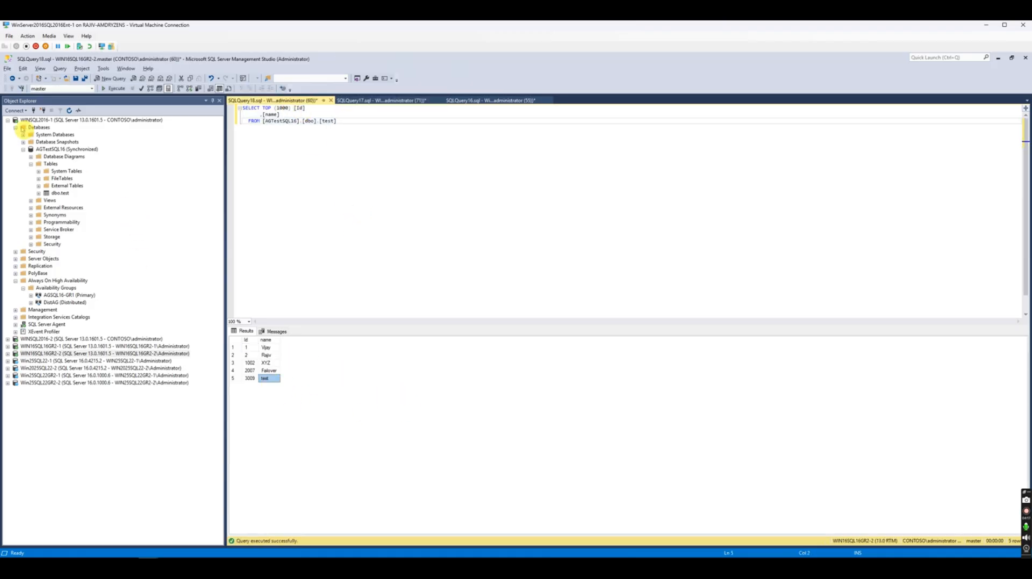
Step: Collapse WINSQL2016-1 and review the four SQL Server 2016 instances, from WINSQL2016-1 to WIN16SQL16GR2-2
{"action": "left_click", "coordinate": [7, 120]}
{"action": "left_click", "coordinate": [51, 121]}
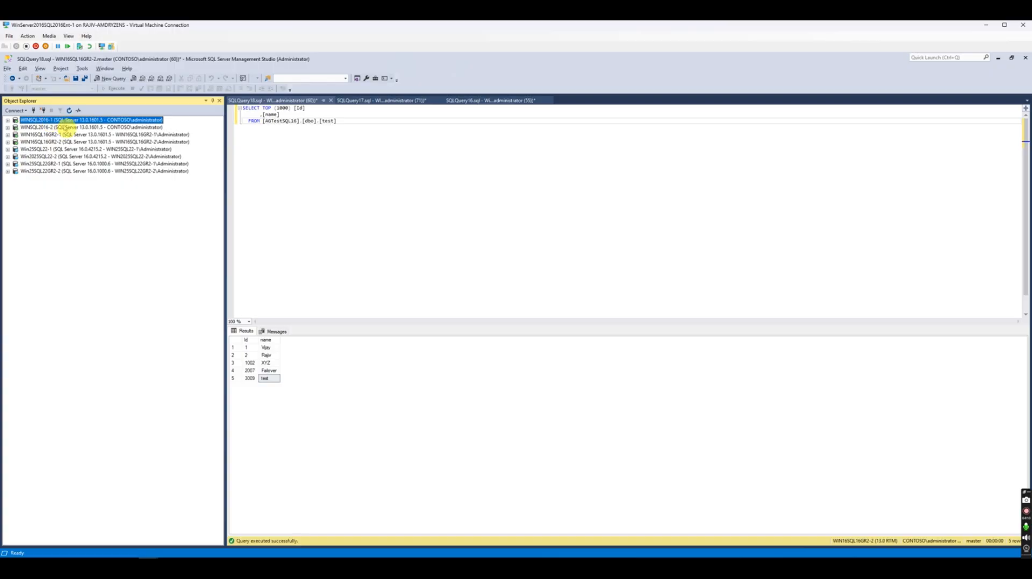
{"action": "left_click", "coordinate": [59, 135]}
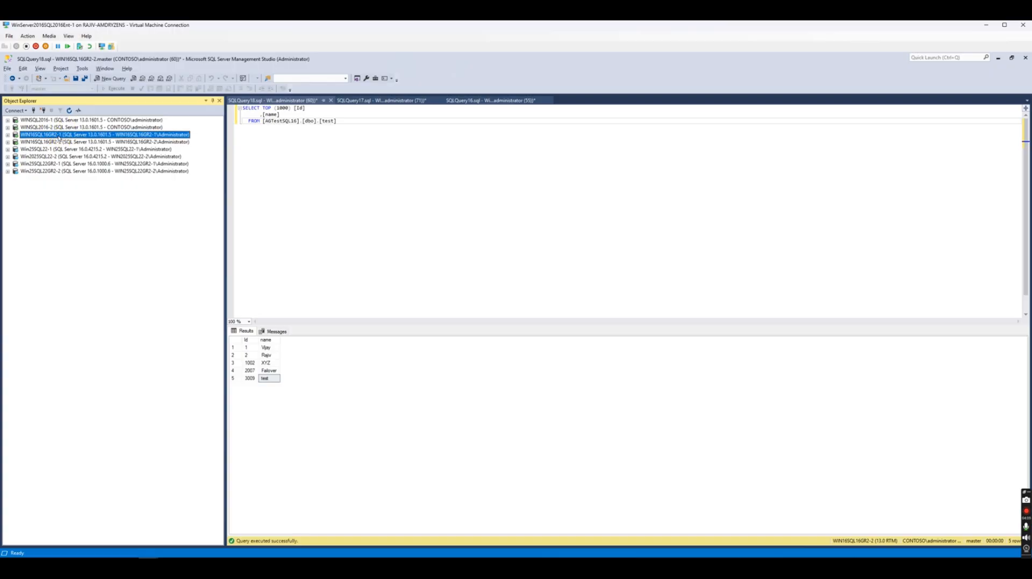
{"action": "left_click", "coordinate": [59, 142]}
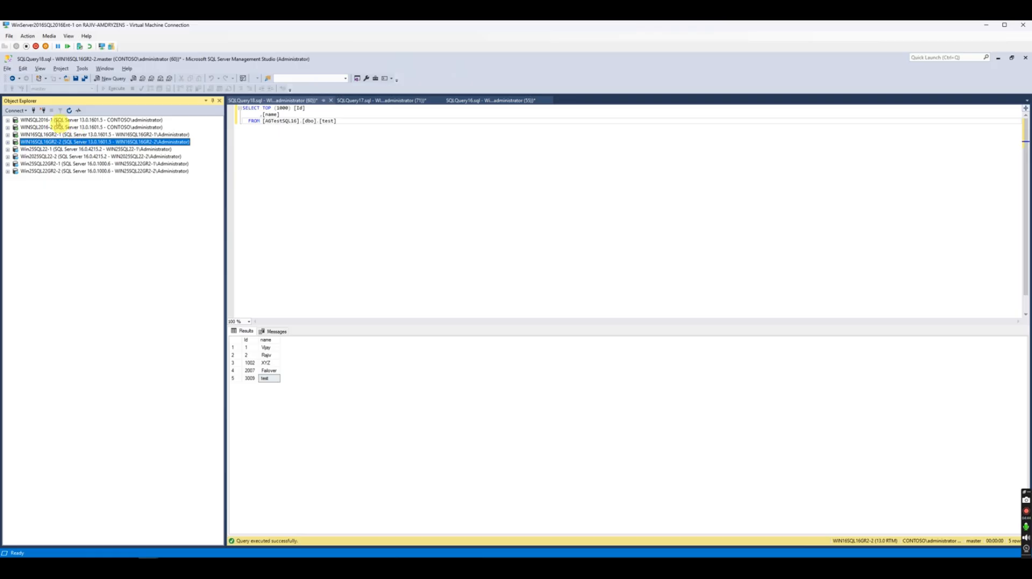
{"action": "left_click", "coordinate": [55, 121]}
{"action": "left_click", "coordinate": [54, 128]}
{"action": "left_click", "coordinate": [53, 134]}
{"action": "left_click", "coordinate": [53, 141]}
Step: Close the two test table queries, SQLQuery18.sql and SQLQuery17.sql, without saving them
{"action": "left_click", "coordinate": [331, 101]}
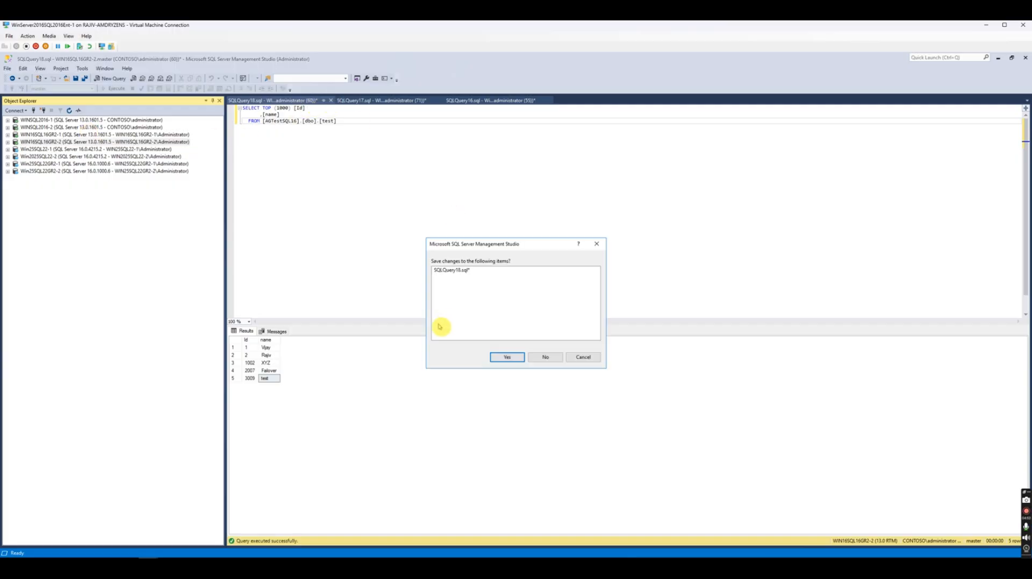
{"action": "left_click", "coordinate": [538, 357]}
{"action": "left_click", "coordinate": [330, 101]}
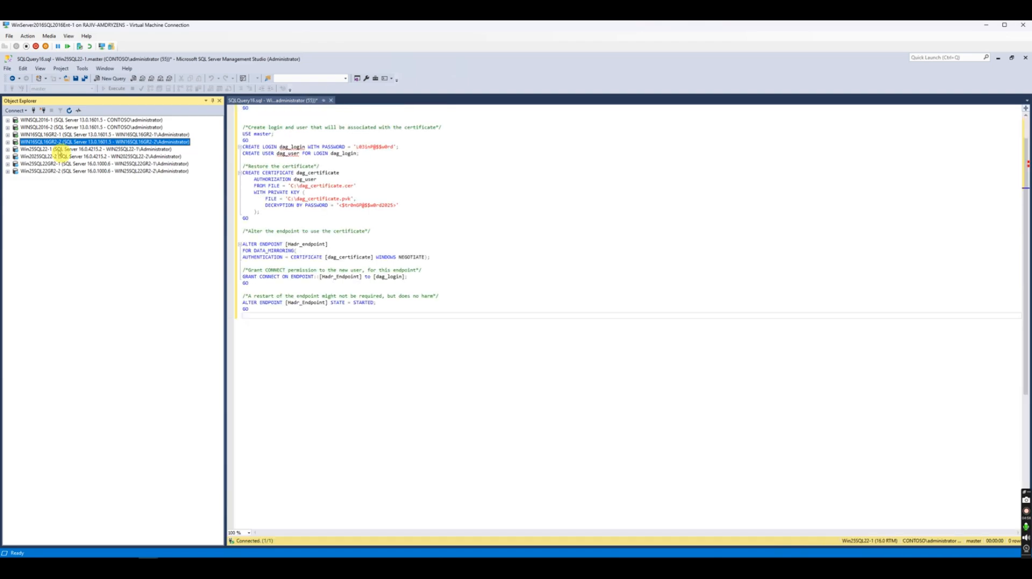
Step: Review the dag_login creation statement alongside WINSQL2016-1 and the four SQL Server 2022 instances
{"action": "left_click", "coordinate": [56, 149]}
{"action": "left_click", "coordinate": [56, 120]}
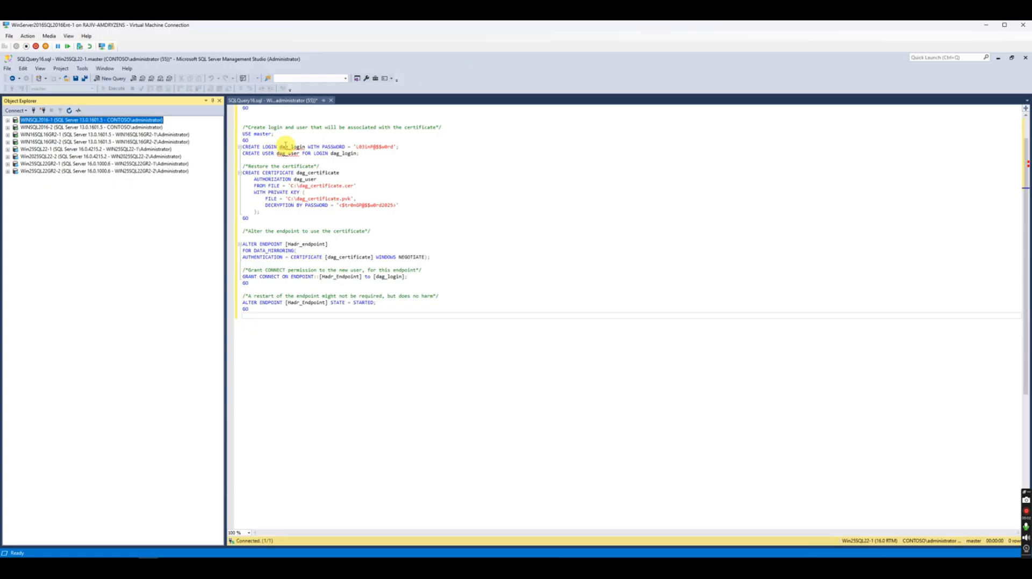
{"action": "left_click_drag", "start_coordinate": [278, 147], "coordinate": [291, 147]}
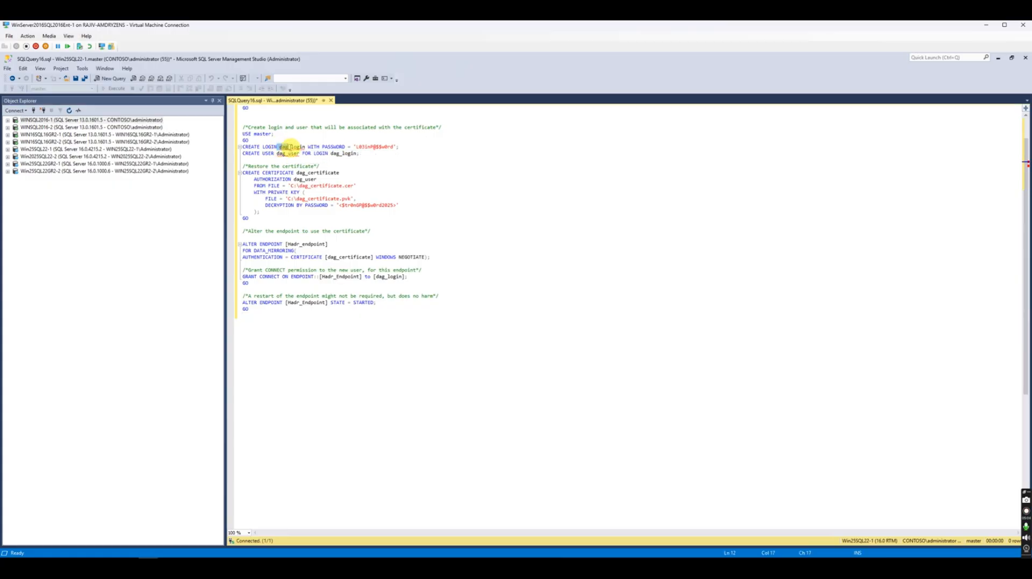
{"action": "left_click", "coordinate": [48, 121]}
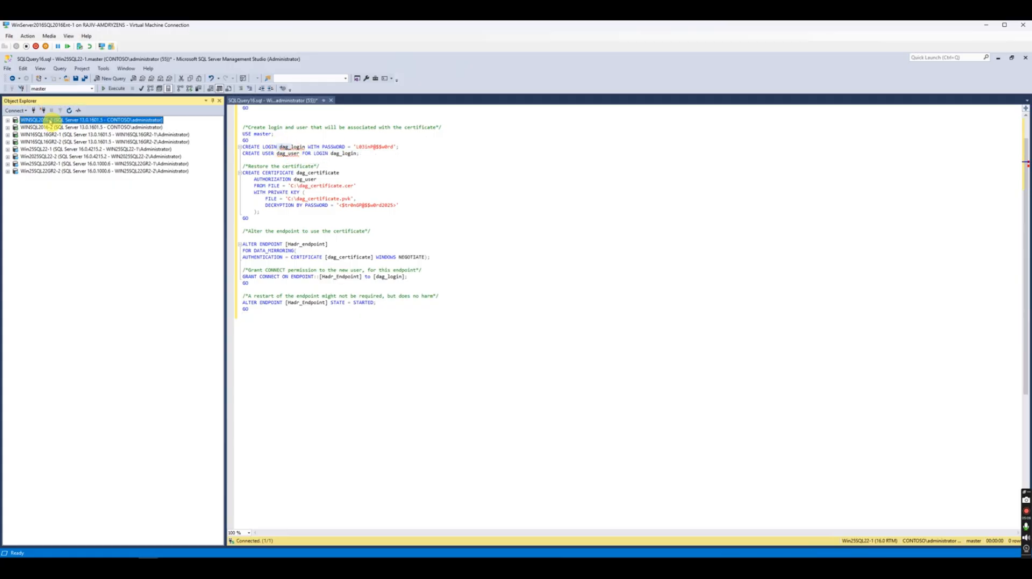
{"action": "left_click", "coordinate": [52, 150]}
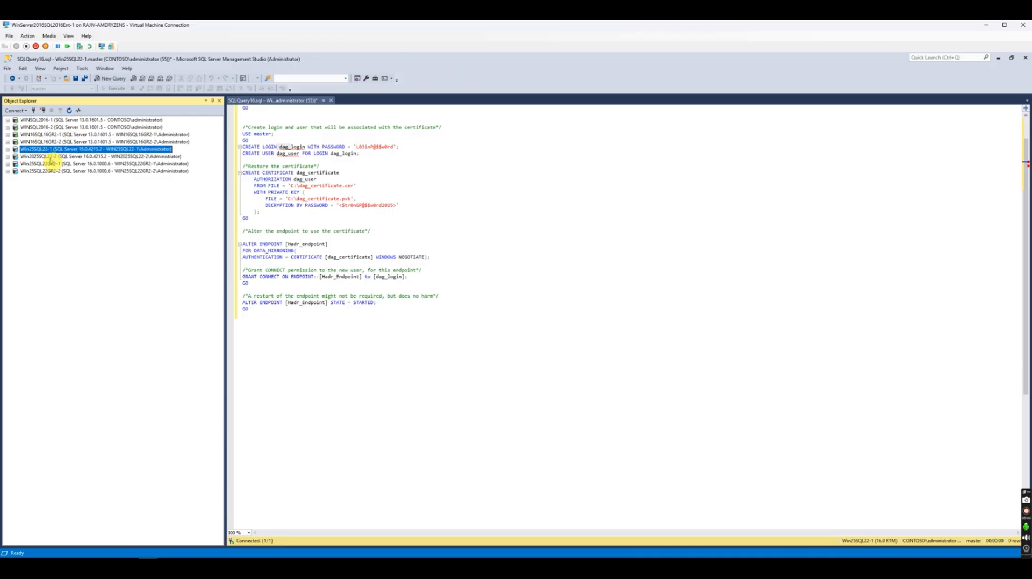
{"action": "left_click", "coordinate": [52, 157]}
{"action": "left_click", "coordinate": [52, 165]}
{"action": "left_click", "coordinate": [54, 171]}
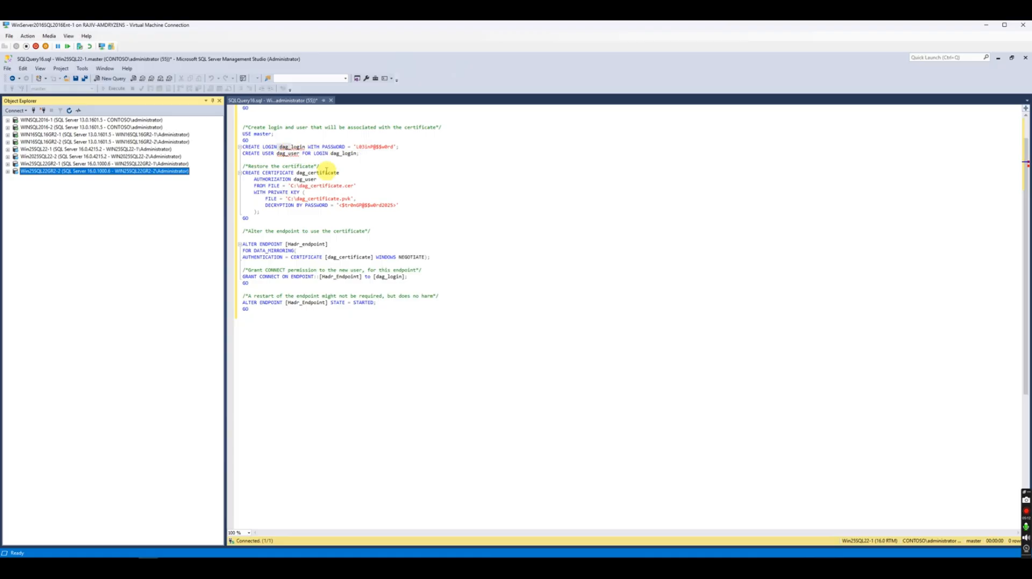
Step: Examine the script's login creation, Hadr_endpoint alteration and the CONNECT grant to dag_login
{"action": "left_click_drag", "start_coordinate": [271, 147], "coordinate": [343, 143]}
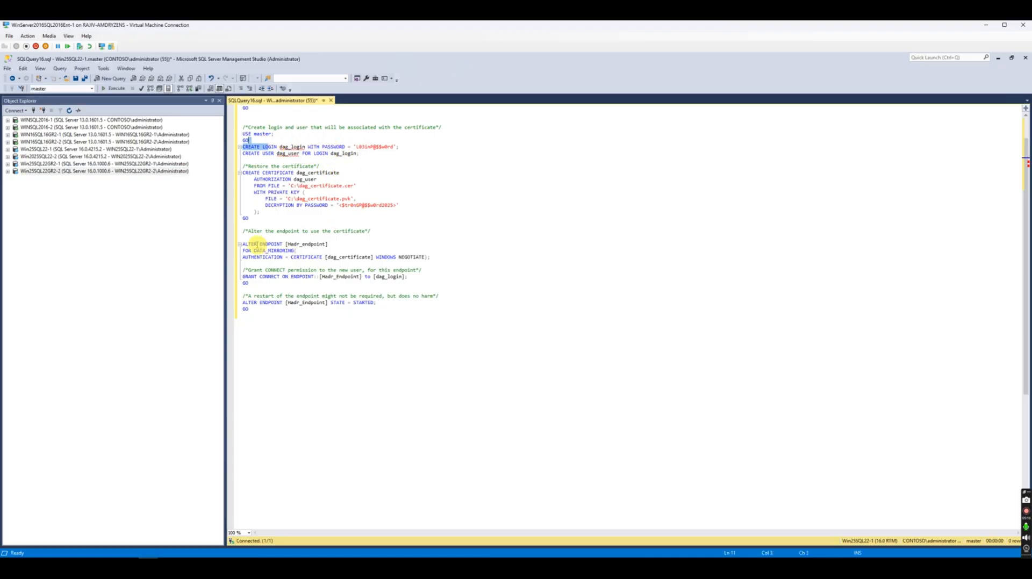
{"action": "left_click_drag", "start_coordinate": [258, 244], "coordinate": [332, 249]}
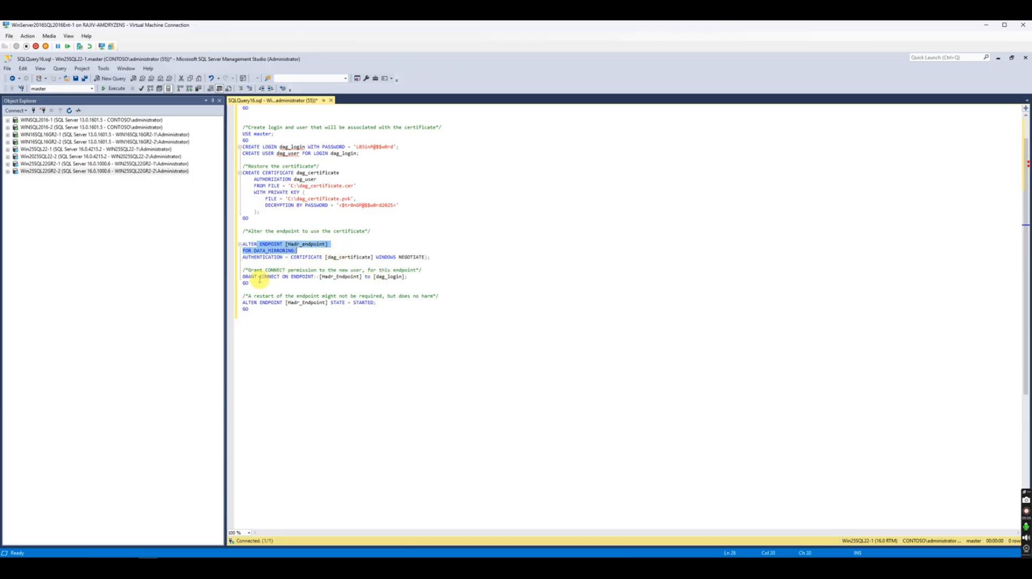
{"action": "left_click_drag", "start_coordinate": [374, 277], "coordinate": [401, 277]}
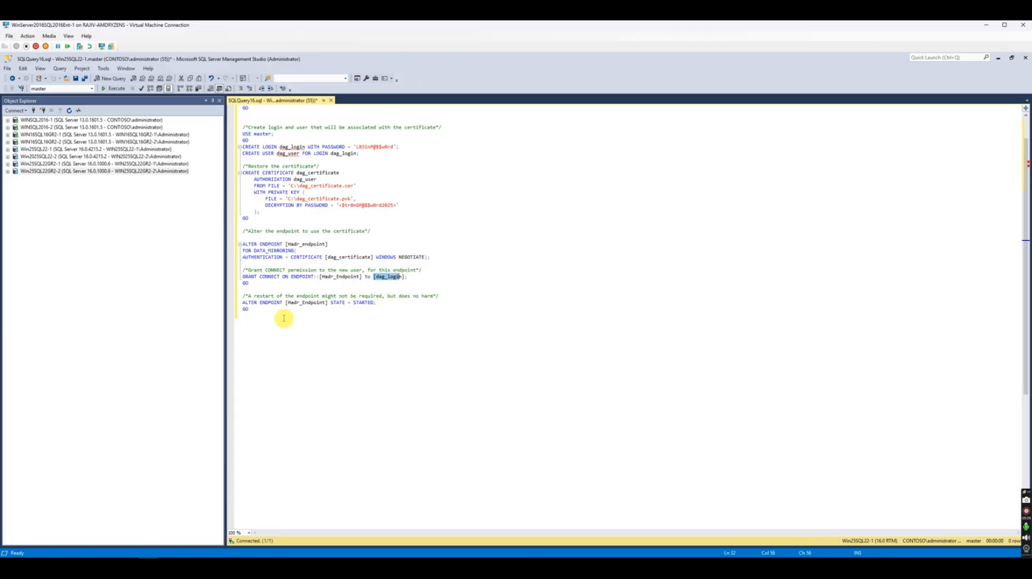
Step: Examine the full certificate script up to its master key statement, alongside servers Win2025SQL22-2, Win25SQL22GR2-1 and Win25SQL22GR2-2
{"action": "left_click_drag", "start_coordinate": [283, 319], "coordinate": [236, 114]}
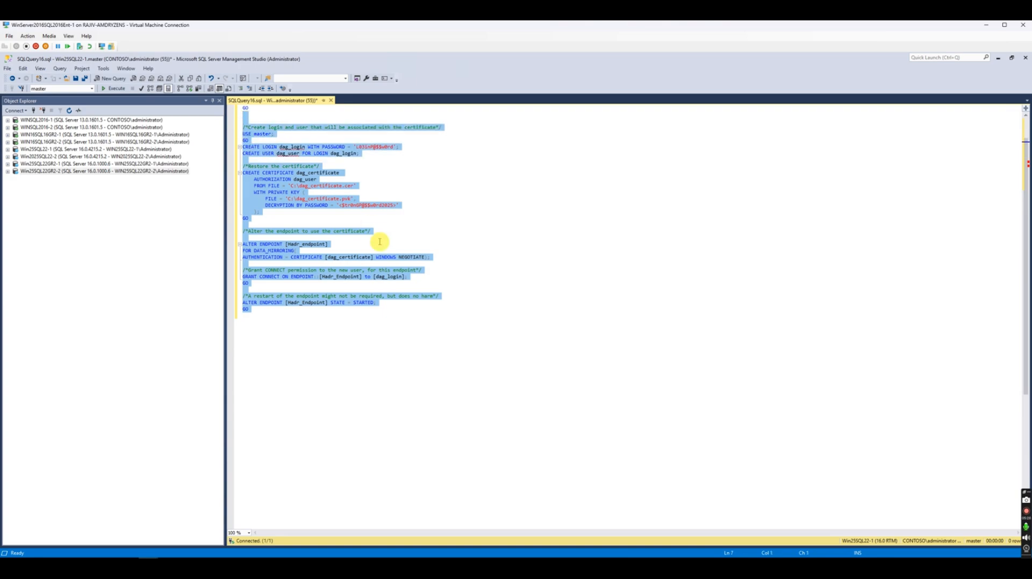
{"action": "left_click", "coordinate": [50, 157]}
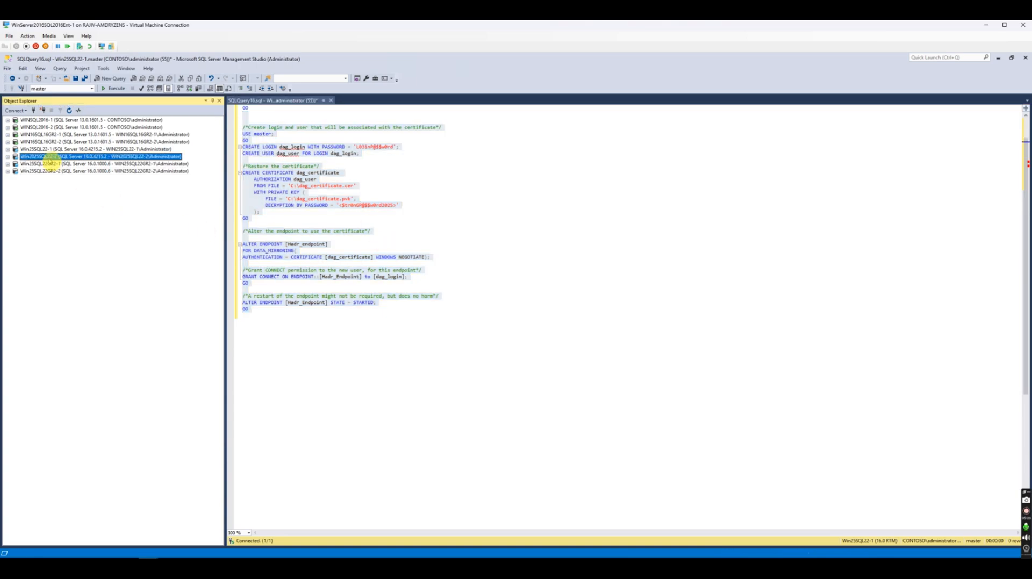
{"action": "left_click", "coordinate": [52, 164]}
{"action": "left_click", "coordinate": [53, 172]}
{"action": "left_click", "coordinate": [508, 244]}
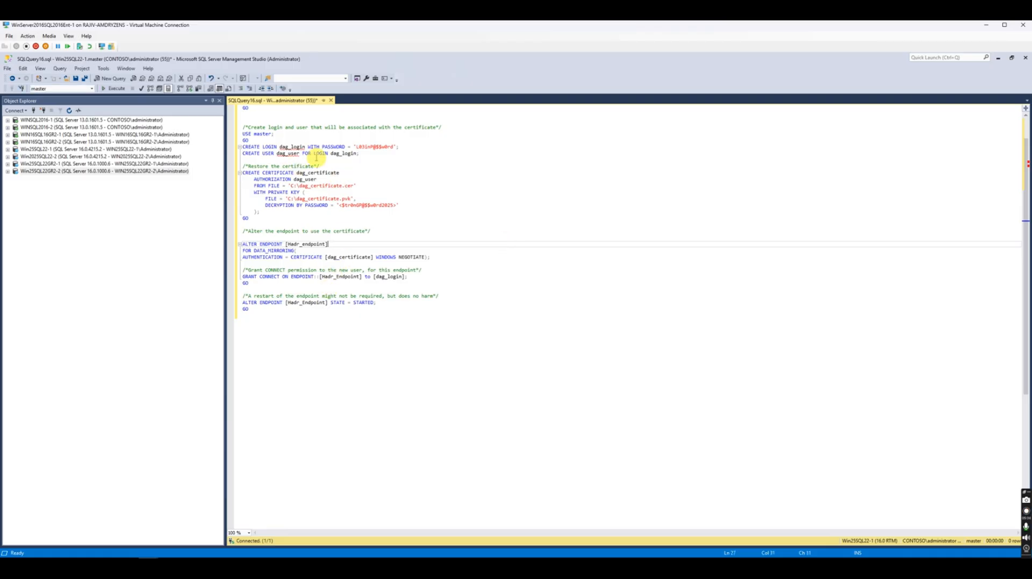
{"action": "scroll", "coordinate": [376, 197], "scroll_direction": "up", "scroll_amount": 2}
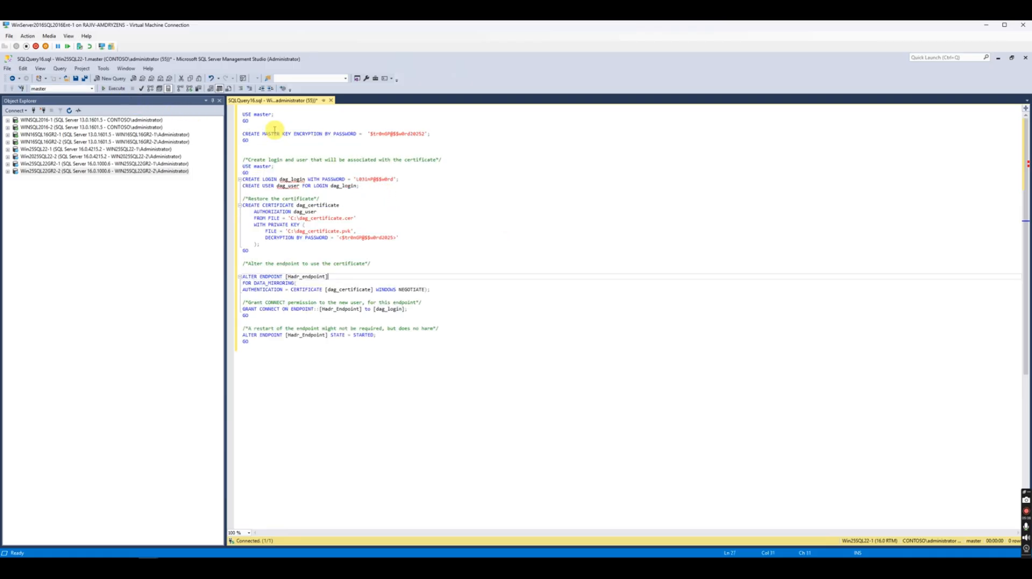
Step: Run the full certificate and endpoint script on Win25SQL22-1
{"action": "left_click", "coordinate": [252, 146]}
{"action": "left_click", "coordinate": [114, 88]}
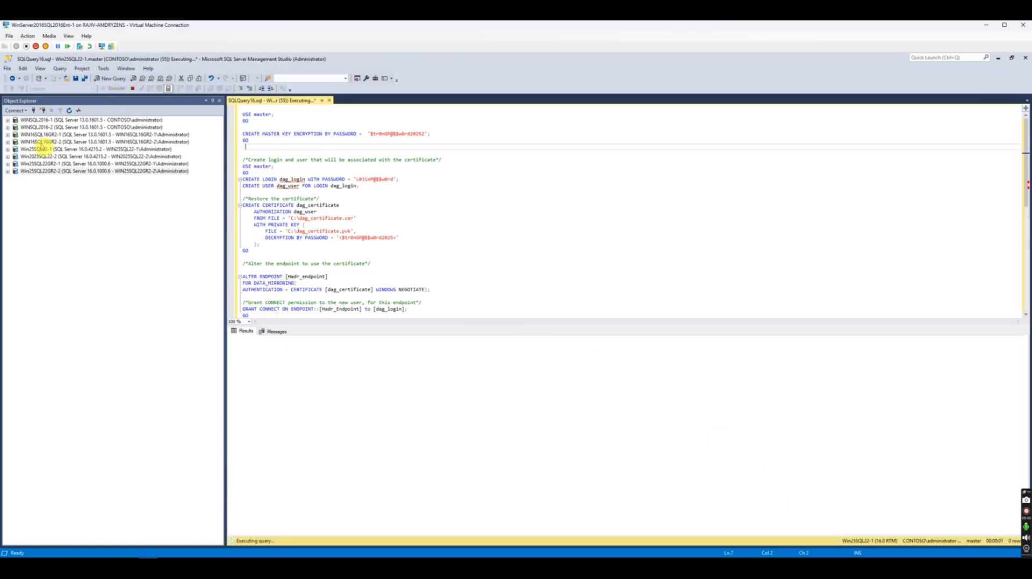
{"action": "left_click", "coordinate": [41, 148]}
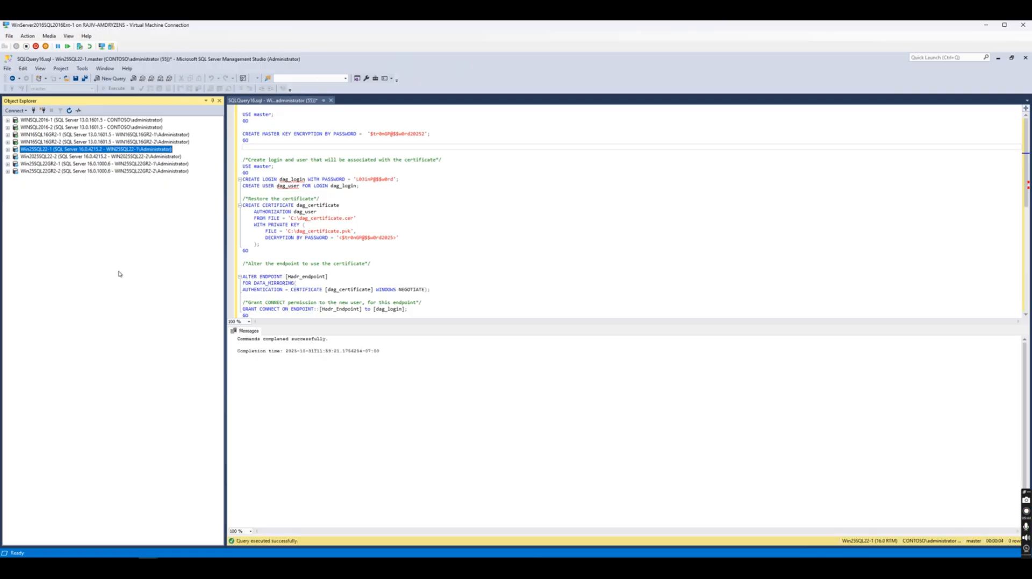
Step: Copy the whole certificate script, including its master key, login and private key passwords, into a new query on Win2025SQL22-2 and run it
{"action": "left_click", "coordinate": [460, 268]}
{"action": "key", "text": "ctrl+a"}
{"action": "key", "text": "ctrl+c"}
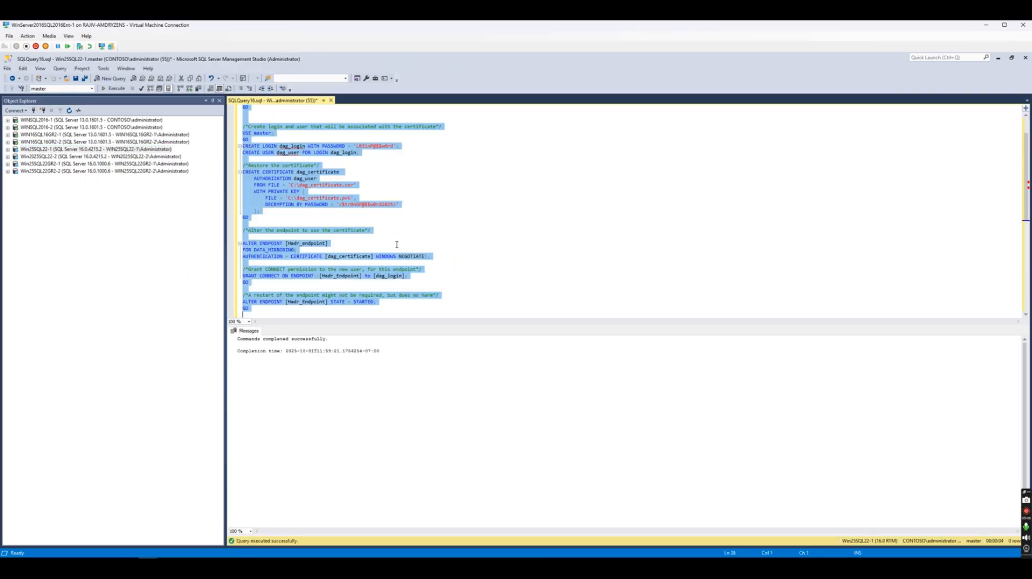
{"action": "left_click", "coordinate": [62, 157]}
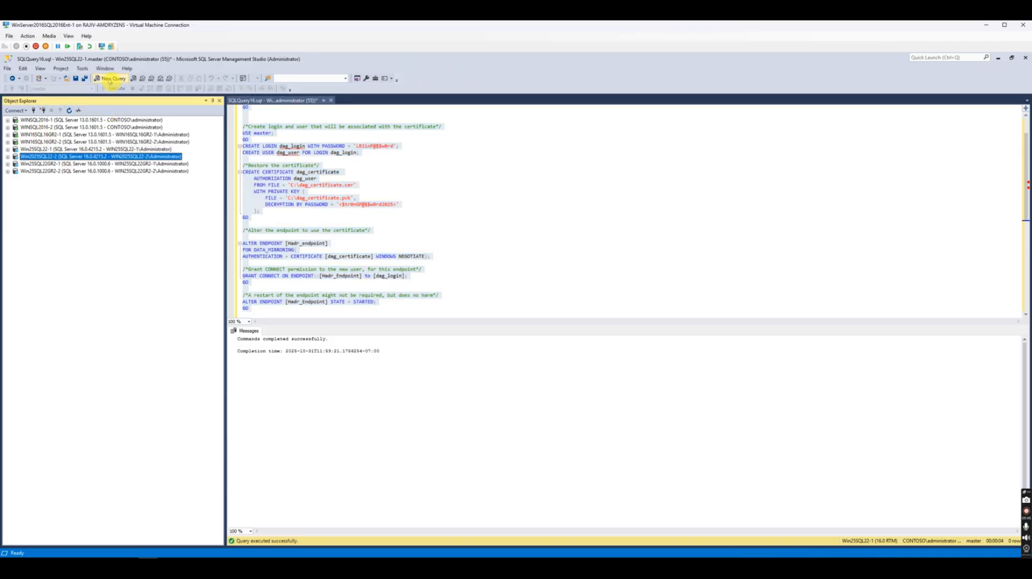
{"action": "left_click", "coordinate": [109, 79]}
{"action": "key", "text": "ctrl+v"}
{"action": "key", "text": "alt"}
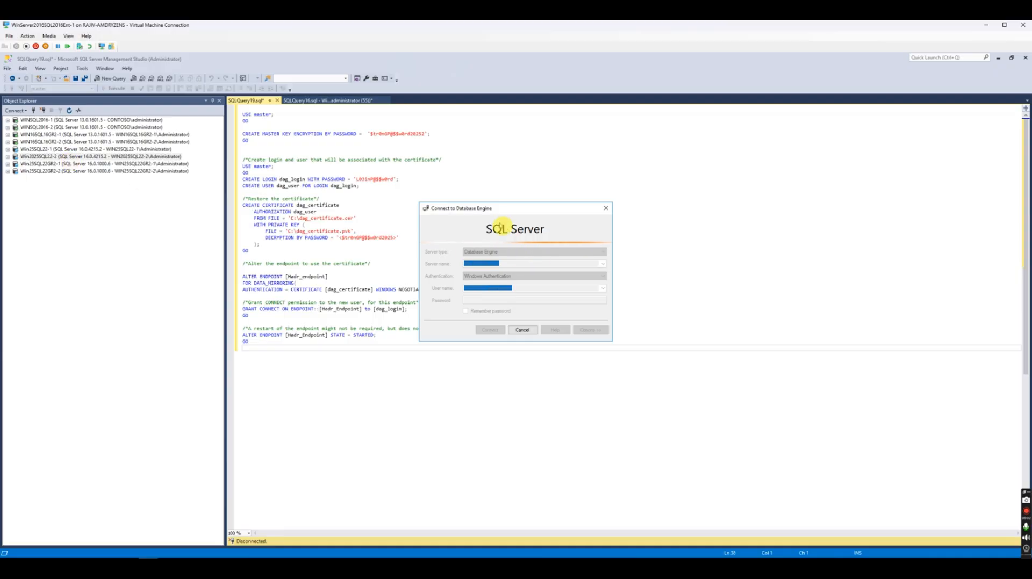
{"action": "key", "text": "F5"}
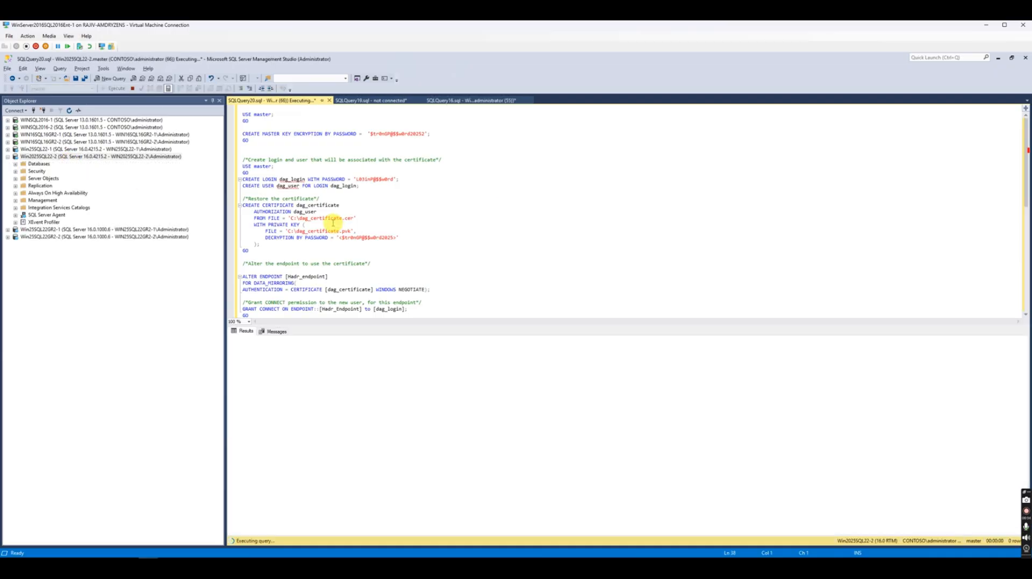
Step: Close the disconnected query SQLQuery19.sql without saving it
{"action": "left_click", "coordinate": [388, 100]}
{"action": "left_click", "coordinate": [420, 100]}
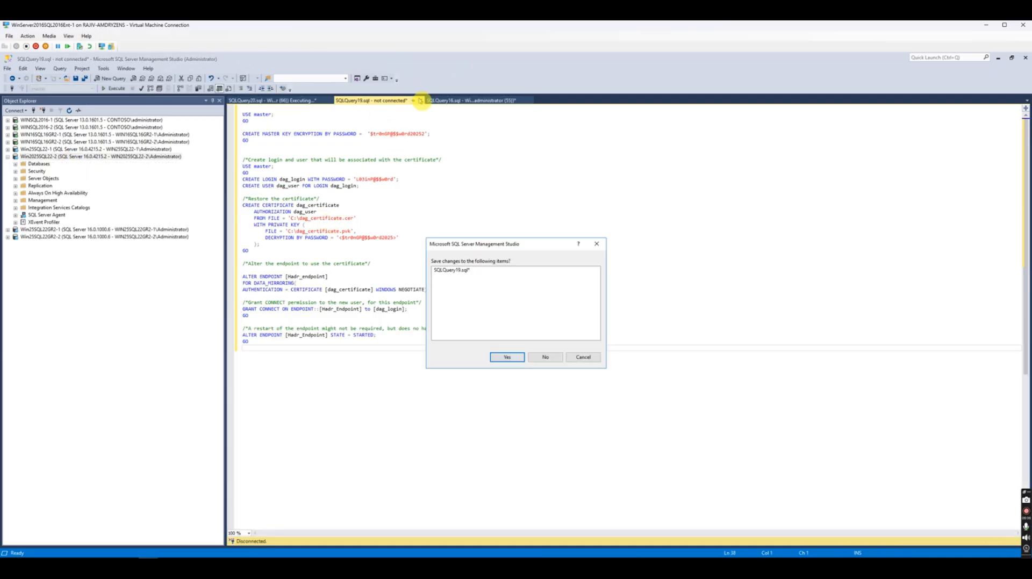
{"action": "left_click", "coordinate": [545, 359]}
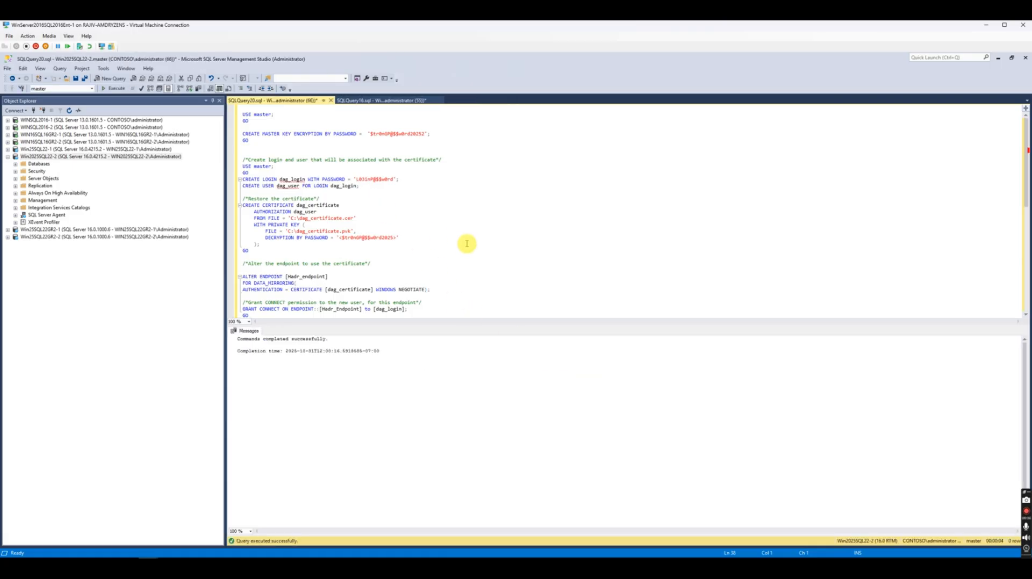
Step: Paste the certificate script with its master key, login and private key passwords into a new query on Win25SQL22GR2-1 and run it
{"action": "left_click", "coordinate": [8, 157]}
{"action": "left_click", "coordinate": [51, 163]}
{"action": "left_click", "coordinate": [110, 78]}
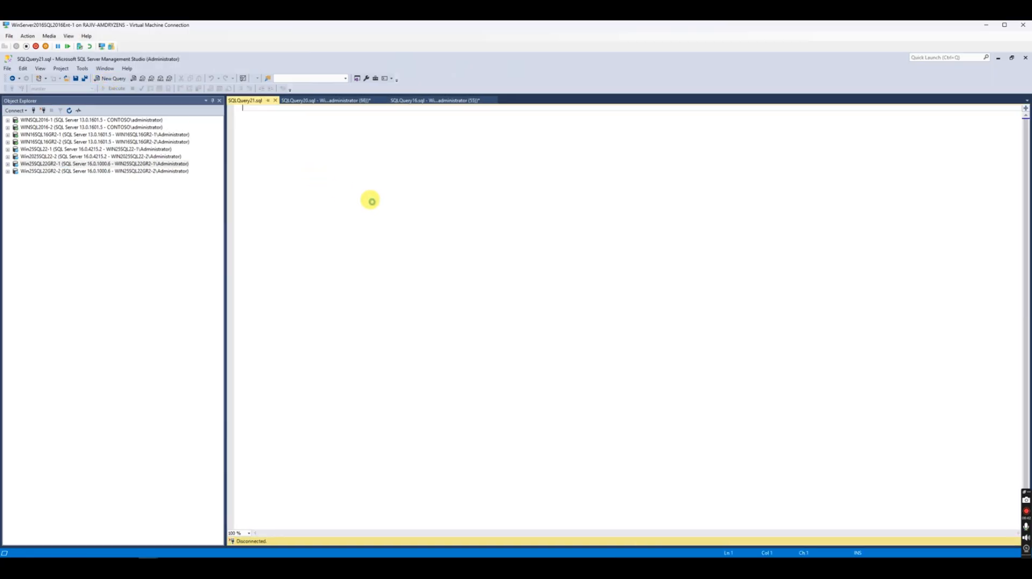
{"action": "key", "text": "ctrl+v"}
{"action": "key", "text": "F5"}
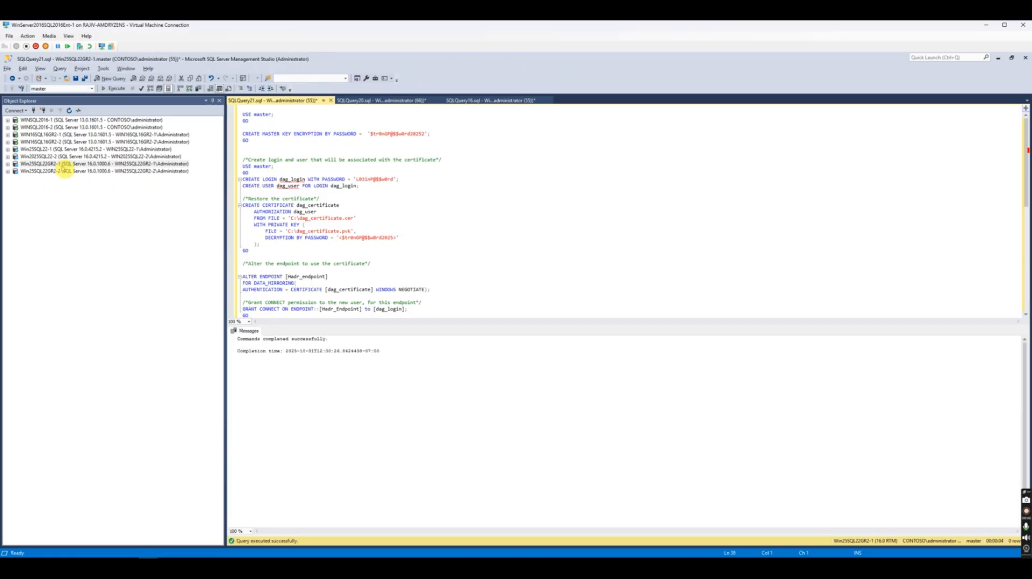
Step: Paste the certificate script with its master key, login and private key passwords into a new query on Win25SQL22GR2-2 and run it
{"action": "left_click", "coordinate": [65, 173]}
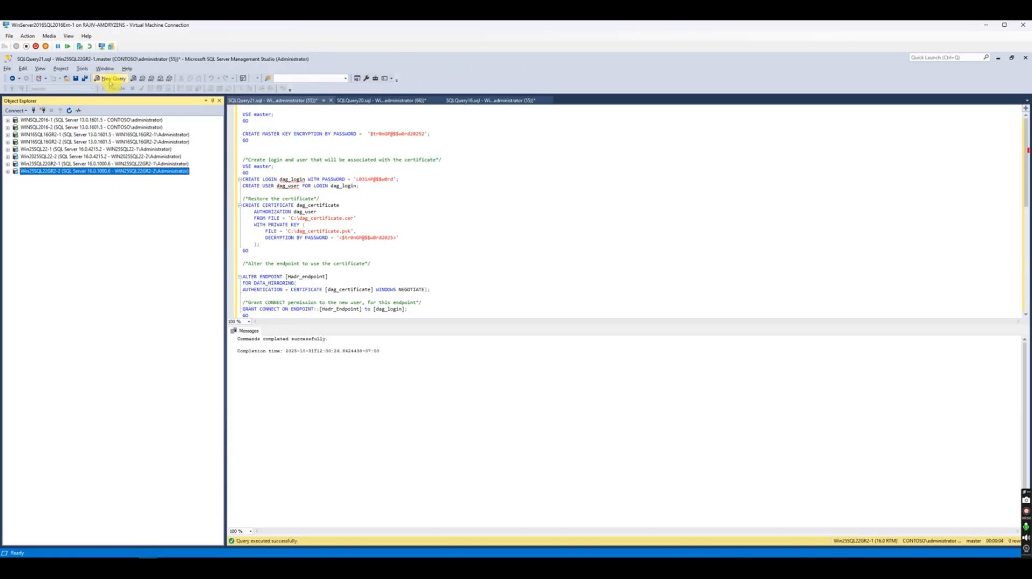
{"action": "left_click", "coordinate": [110, 79]}
{"action": "key", "text": "ctrl+v"}
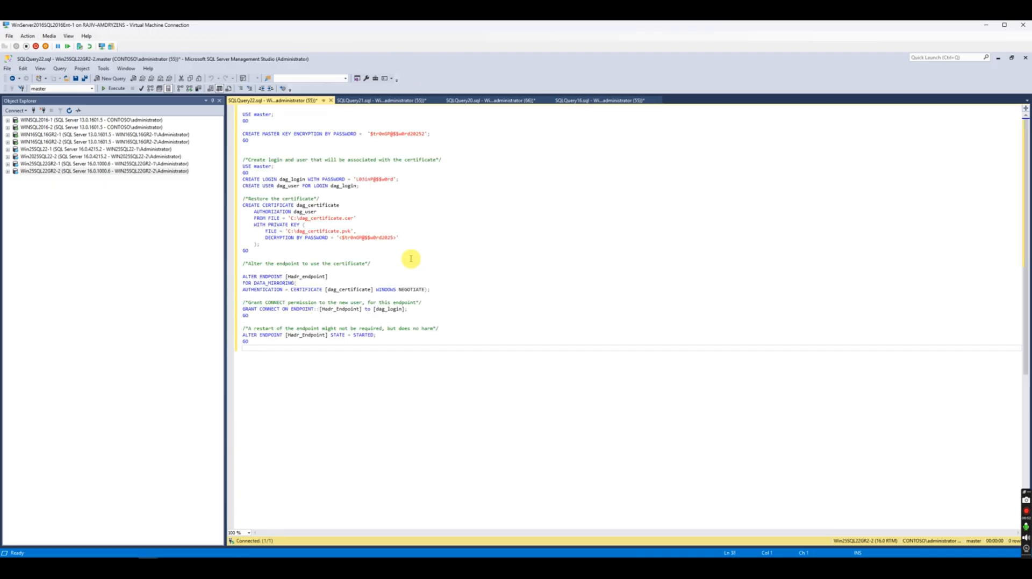
{"action": "key", "text": "F5"}
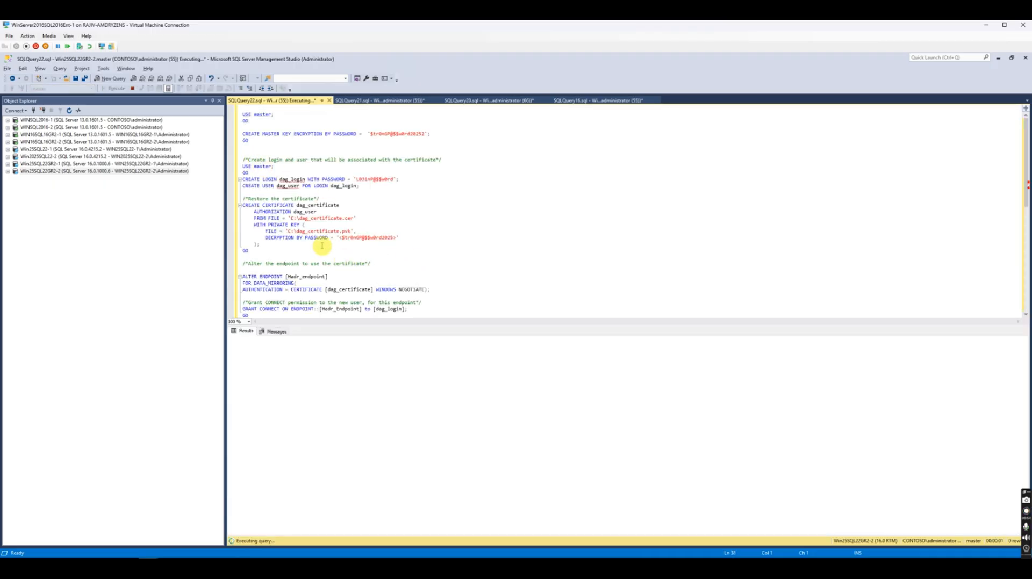
Step: Refresh the WINSQL2016-1 server and expand its Databases folder
{"action": "left_click", "coordinate": [47, 120]}
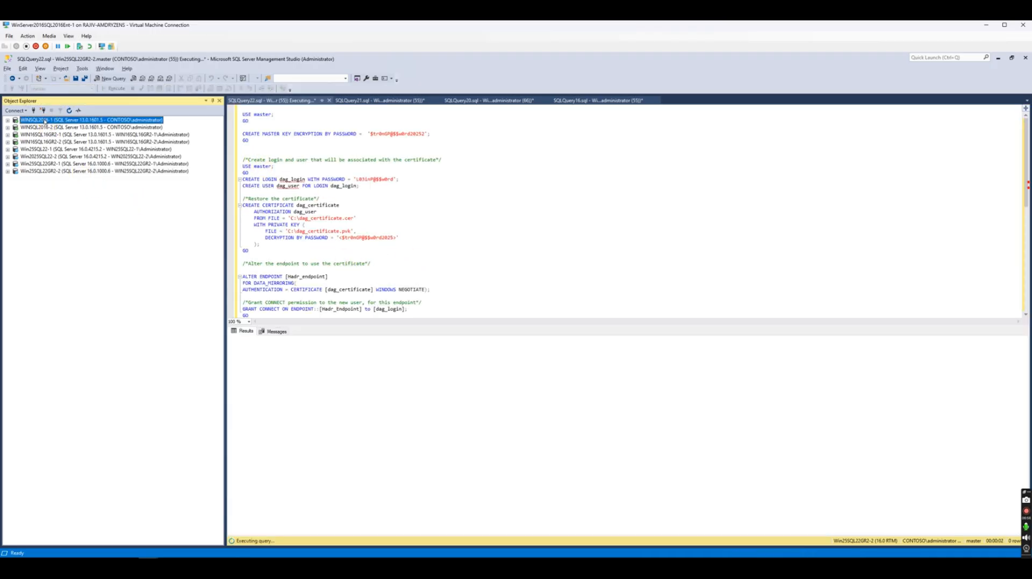
{"action": "left_click", "coordinate": [97, 157]}
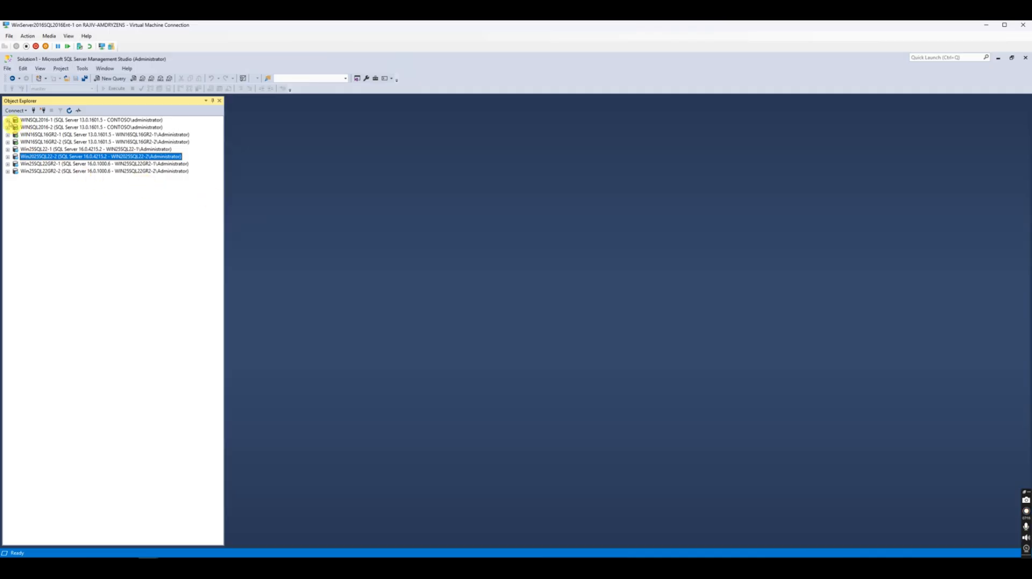
{"action": "left_click", "coordinate": [8, 120]}
{"action": "left_click", "coordinate": [56, 120]}
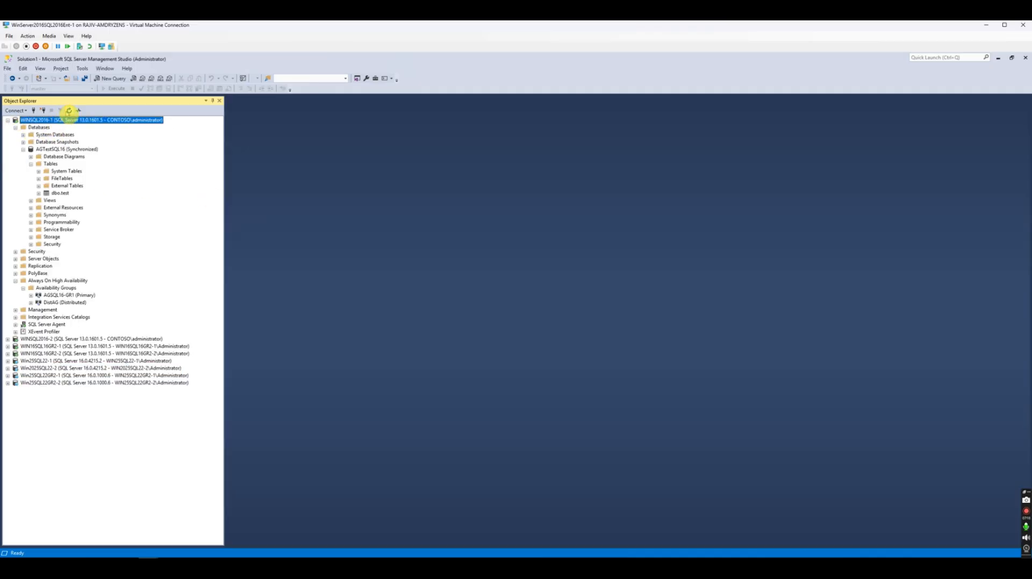
{"action": "left_click", "coordinate": [69, 112]}
{"action": "double_click", "coordinate": [24, 127]}
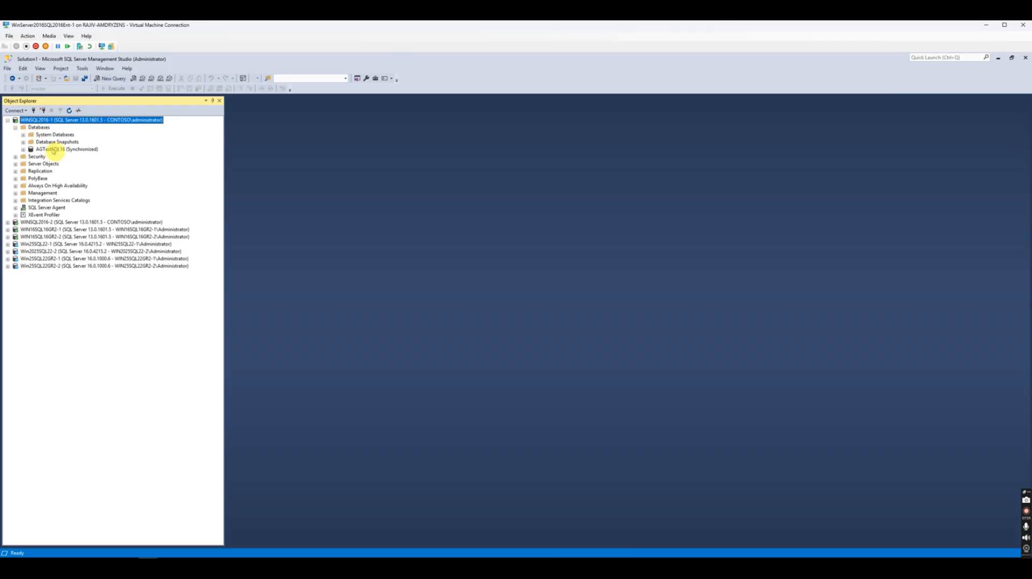
Step: Back up database AGTestSQL16 on WINSQL2016-1 to C:\AGTestSQL164.bkp with a new backup database query
{"action": "left_click", "coordinate": [54, 150]}
{"action": "left_click", "coordinate": [111, 78]}
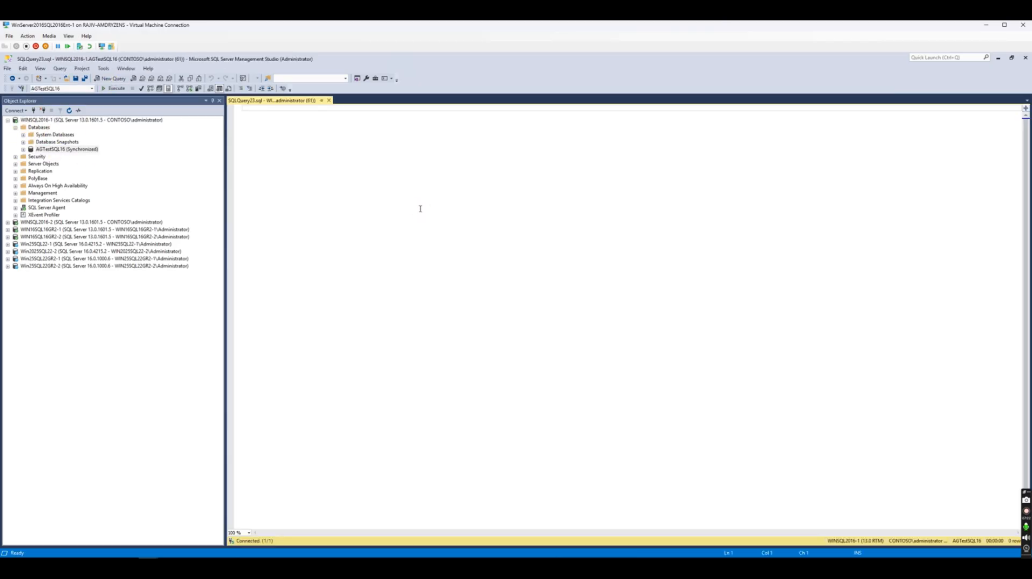
{"action": "type", "text": "backup database"}
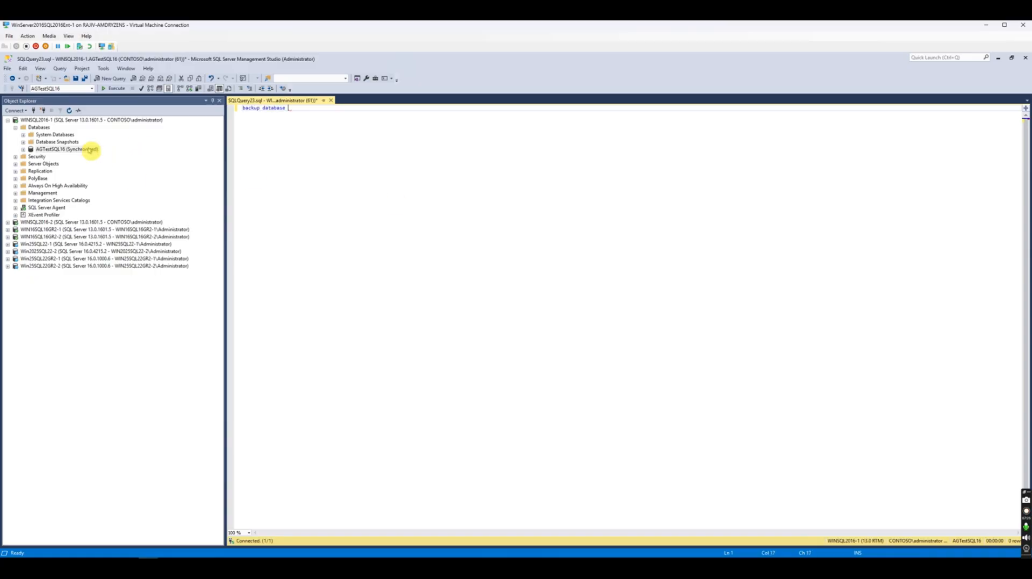
{"action": "left_click_drag", "start_coordinate": [81, 150], "coordinate": [392, 167]}
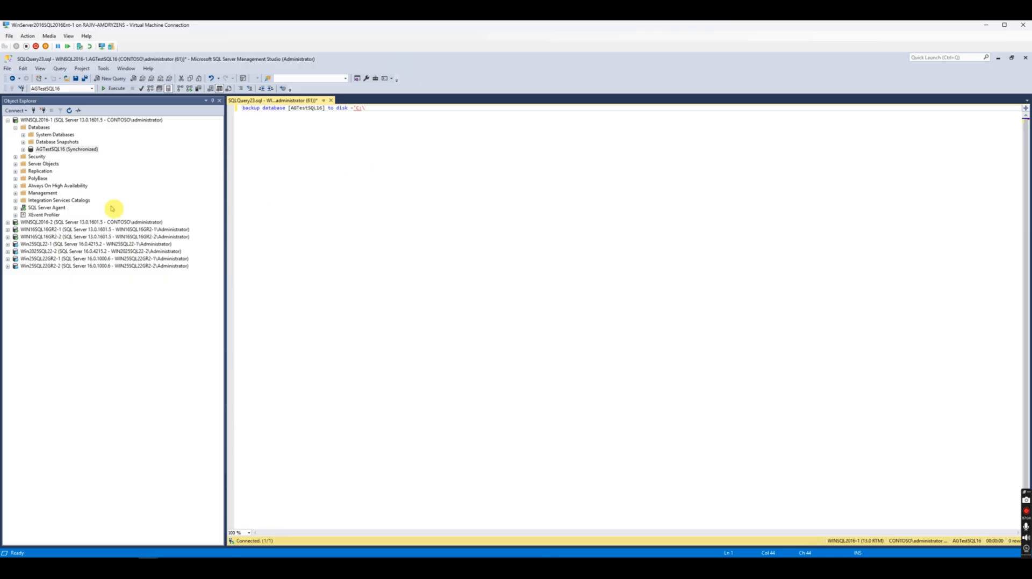
{"action": "left_click_drag", "start_coordinate": [63, 149], "coordinate": [454, 144]}
{"action": "left_click", "coordinate": [441, 130]}
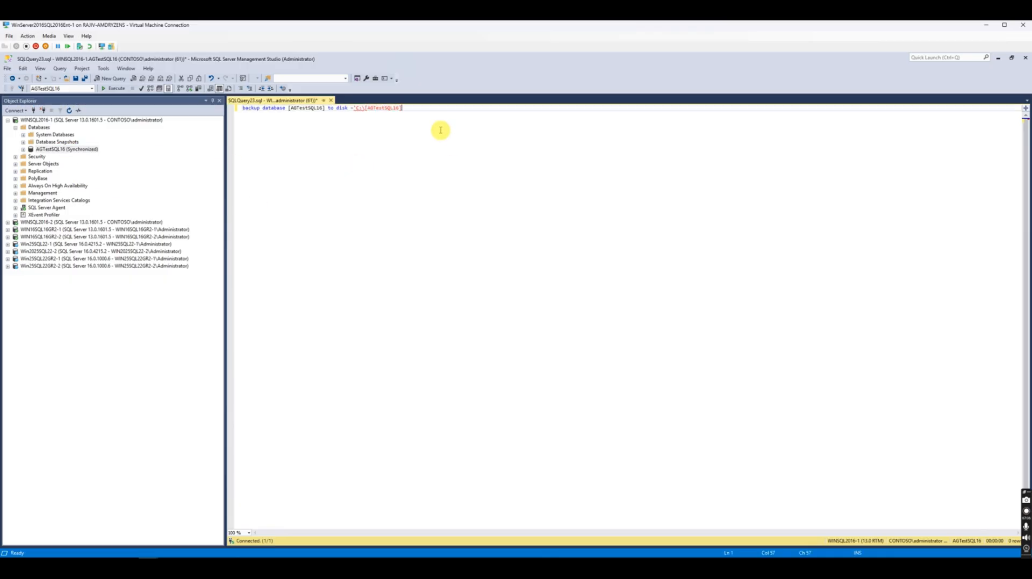
{"action": "key", "text": "BackSpace"}
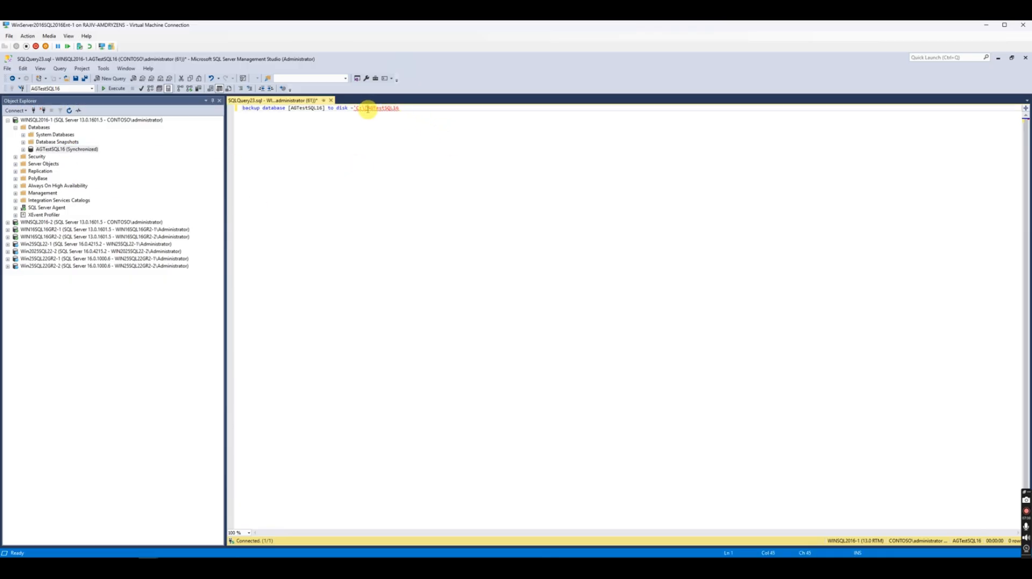
{"action": "key", "text": "BackSpace"}
{"action": "type", "text": "4.bkp'"}
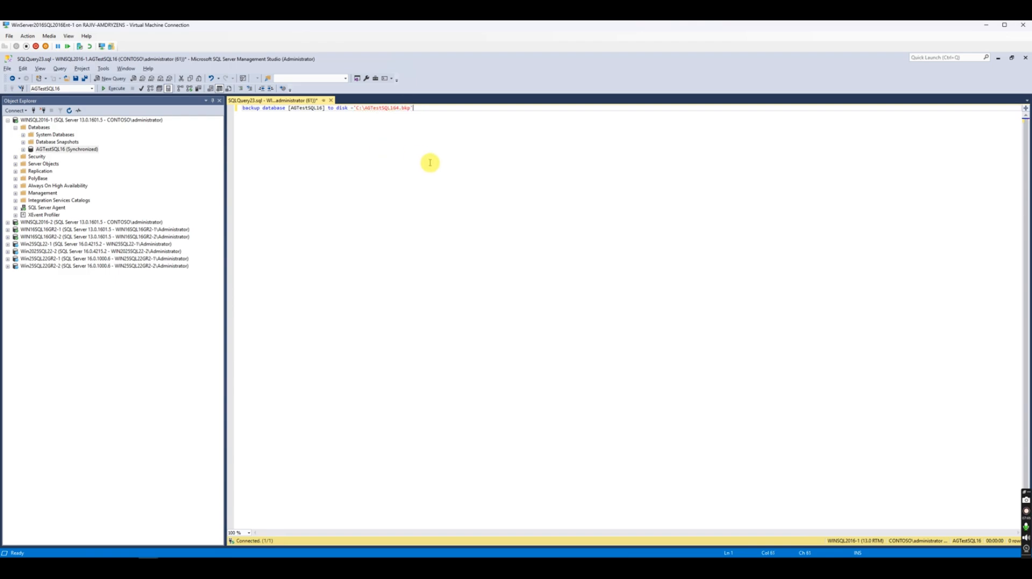
{"action": "key", "text": "F5"}
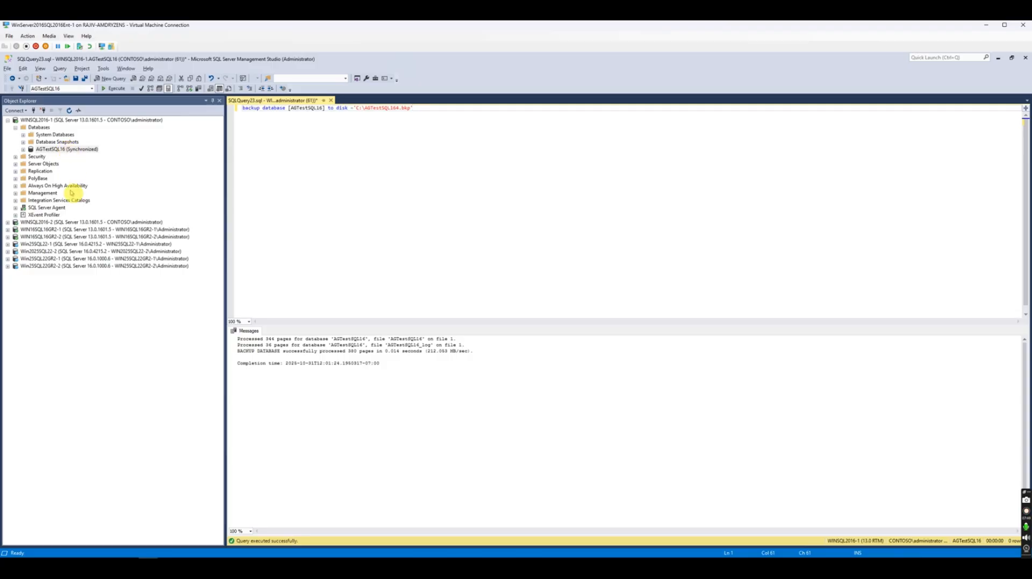
Step: Go through the two WIN16SQL16GR2 servers and the four SQL Server 2022 instances in the server list
{"action": "left_click", "coordinate": [64, 230]}
{"action": "left_click", "coordinate": [63, 238]}
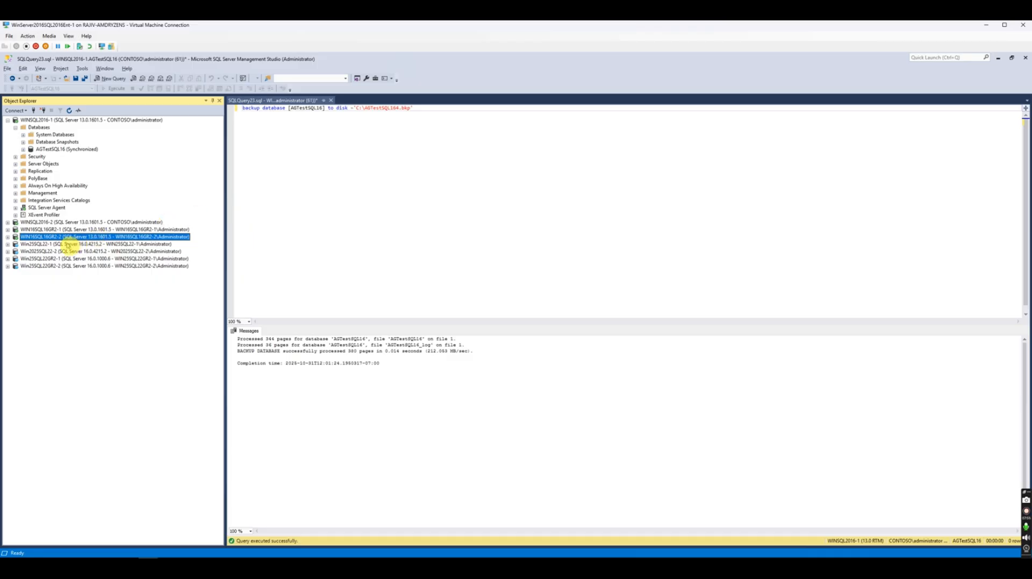
{"action": "left_click", "coordinate": [360, 117]}
{"action": "left_click", "coordinate": [64, 245]}
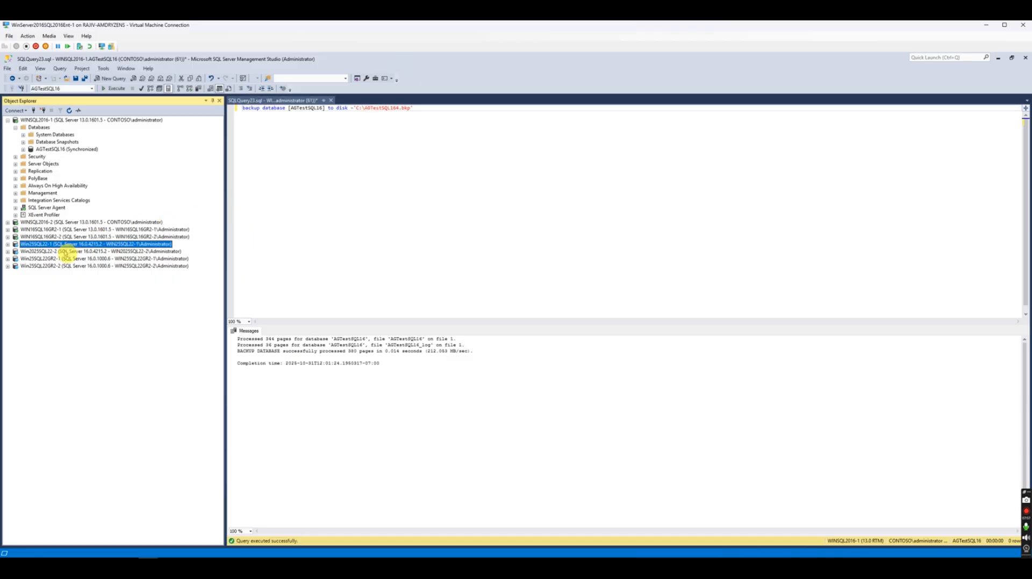
{"action": "left_click", "coordinate": [65, 252]}
{"action": "left_click", "coordinate": [67, 258]}
{"action": "left_click", "coordinate": [69, 266]}
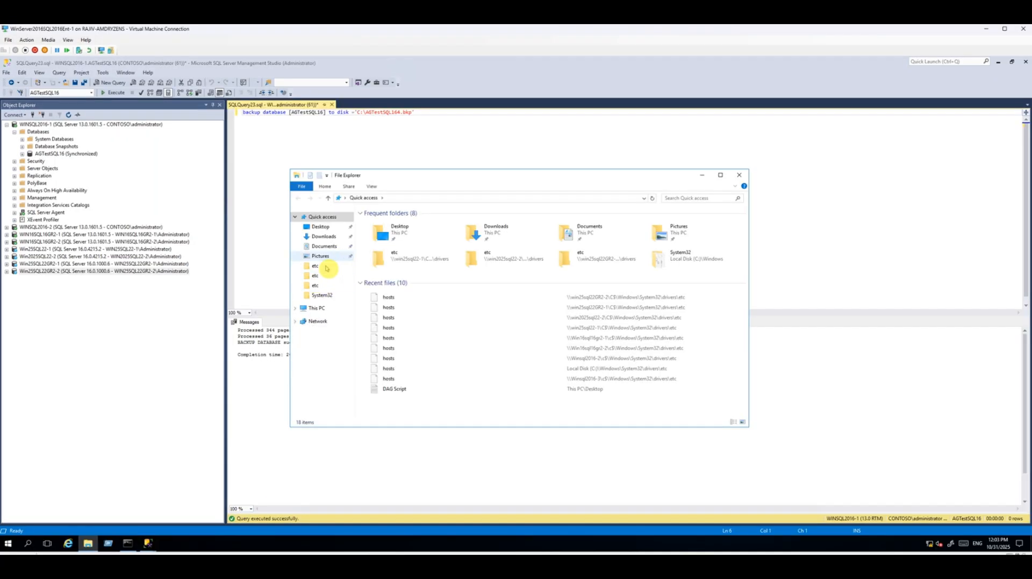
Step: Permanently delete the old backup files AGTestSQL162.bkp, AGTestSQL162 and AGTestSQL163.bak from Local Disk (C:) in File Explorer
{"action": "left_click", "coordinate": [316, 307]}
{"action": "double_click", "coordinate": [424, 299]}
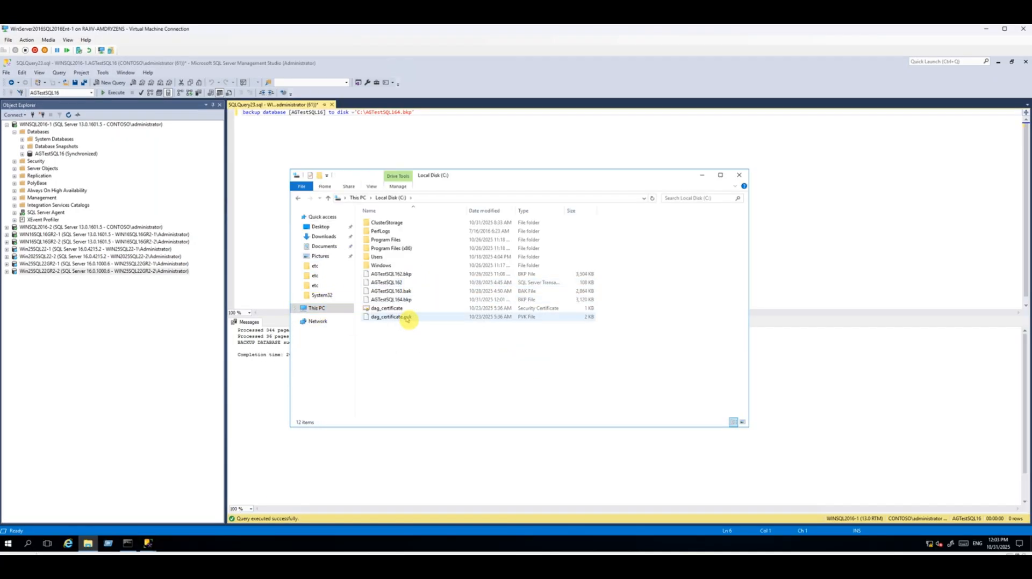
{"action": "left_click", "coordinate": [399, 299]}
{"action": "left_click", "coordinate": [404, 292]}
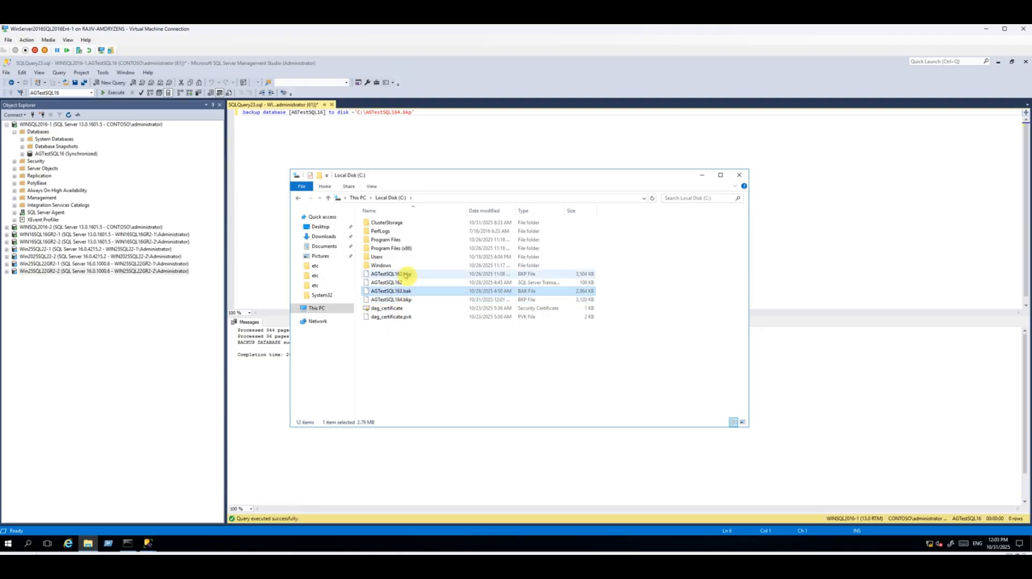
{"action": "left_click", "coordinate": [385, 274], "text": "shift"}
{"action": "key", "text": "shift+Delete"}
{"action": "key", "text": "Return"}
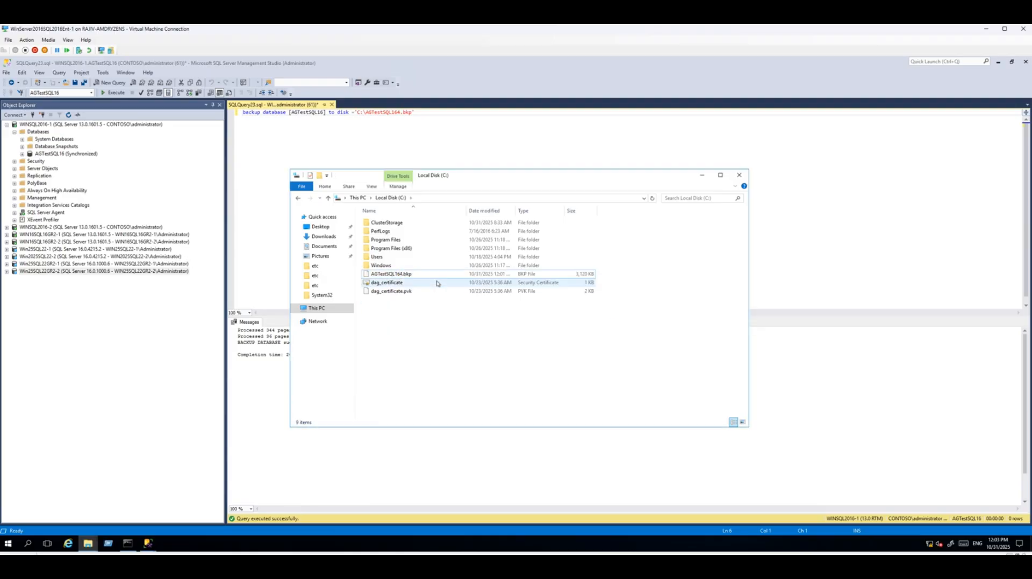
Step: Copy the backup file AGTestSQL164.bkp from Local Disk (C:) to the clipboard and move the File Explorer window aside
{"action": "right_click", "coordinate": [399, 278]}
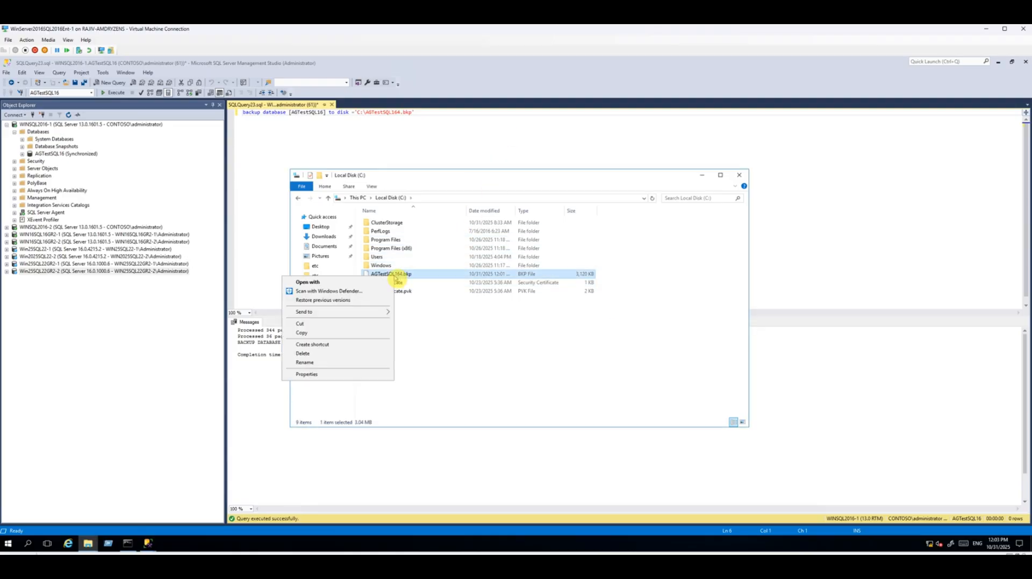
{"action": "left_click", "coordinate": [307, 334]}
{"action": "left_click_drag", "start_coordinate": [408, 181], "coordinate": [238, 168]}
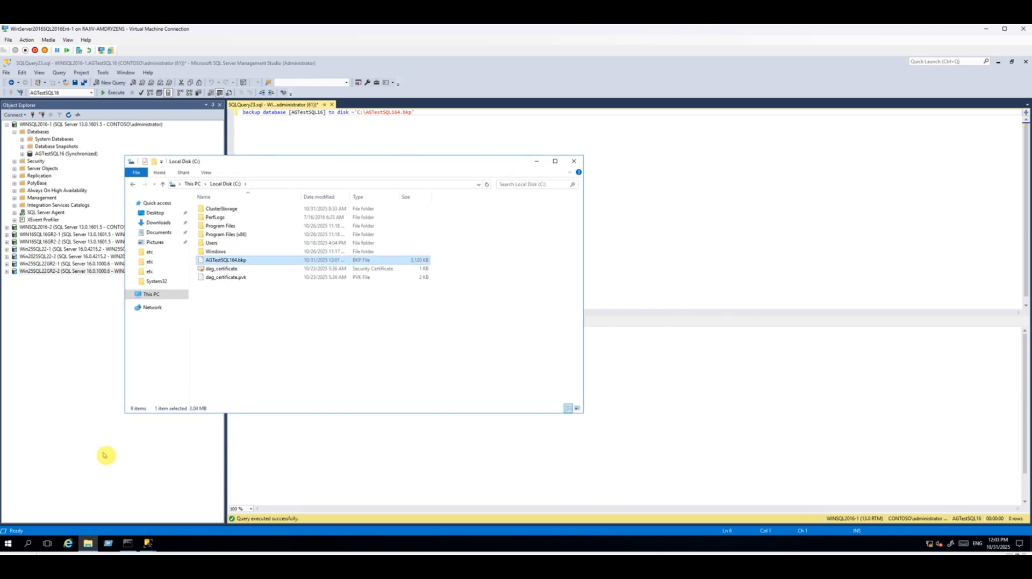
Step: Open the administrative share \\win25sql22-1\C$ from the Run dialog
{"action": "left_click", "coordinate": [108, 543]}
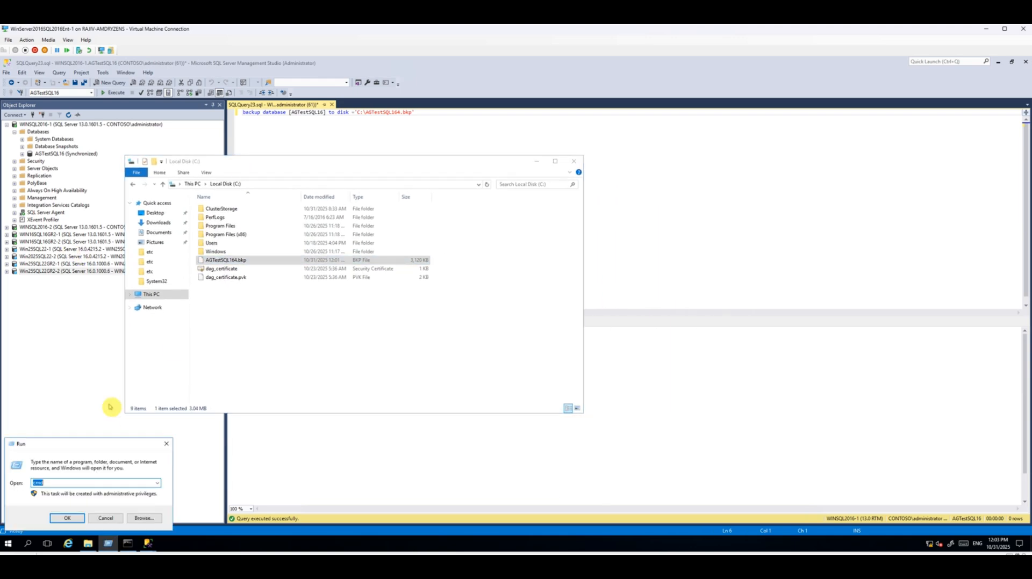
{"action": "left_click_drag", "start_coordinate": [75, 451], "coordinate": [139, 458]}
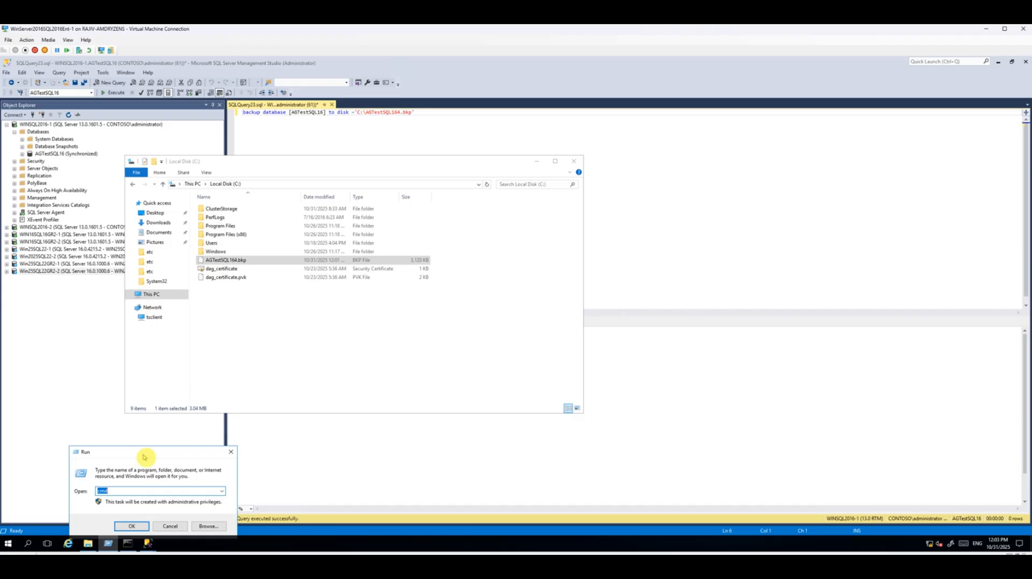
{"action": "type", "text": "\\\\"}
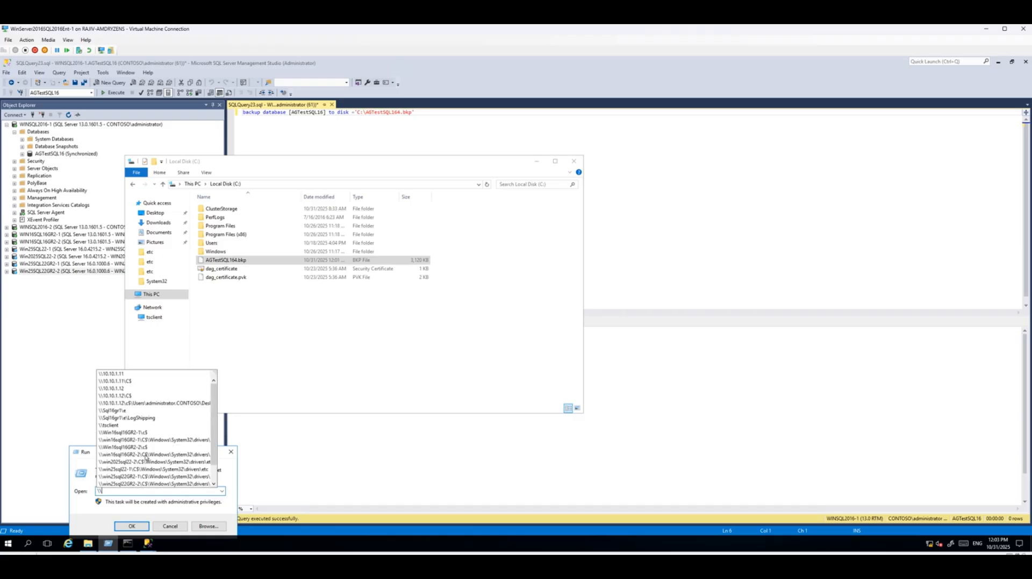
{"action": "type", "text": "win"}
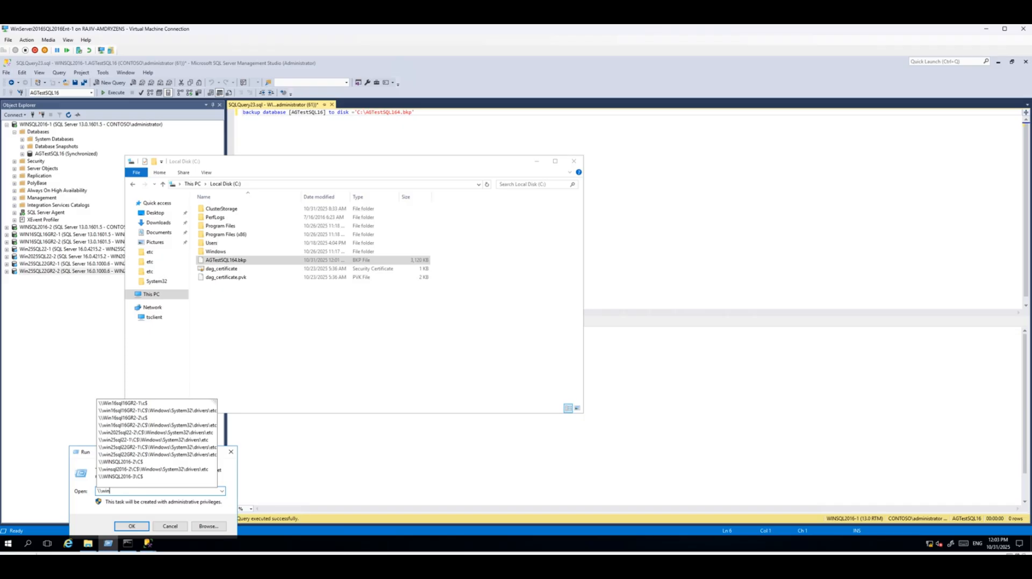
{"action": "type", "text": "25sql"}
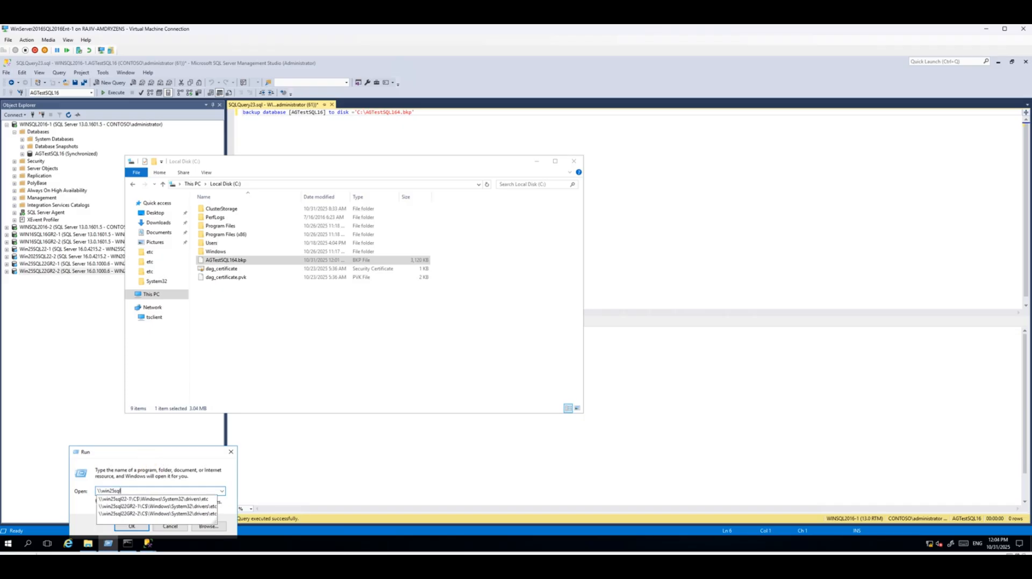
{"action": "type", "text": "22-1\\c$"}
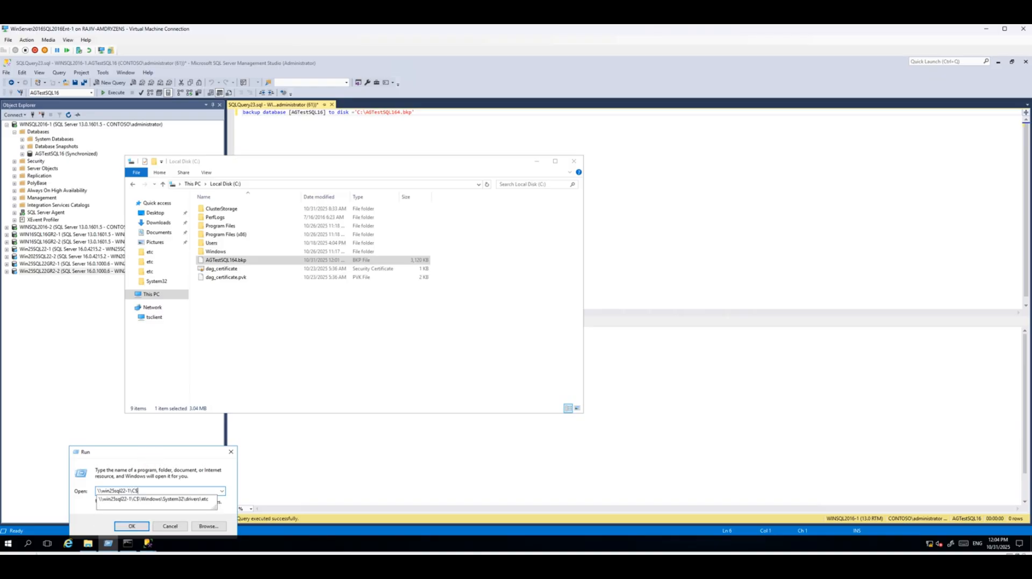
{"action": "key", "text": "Return"}
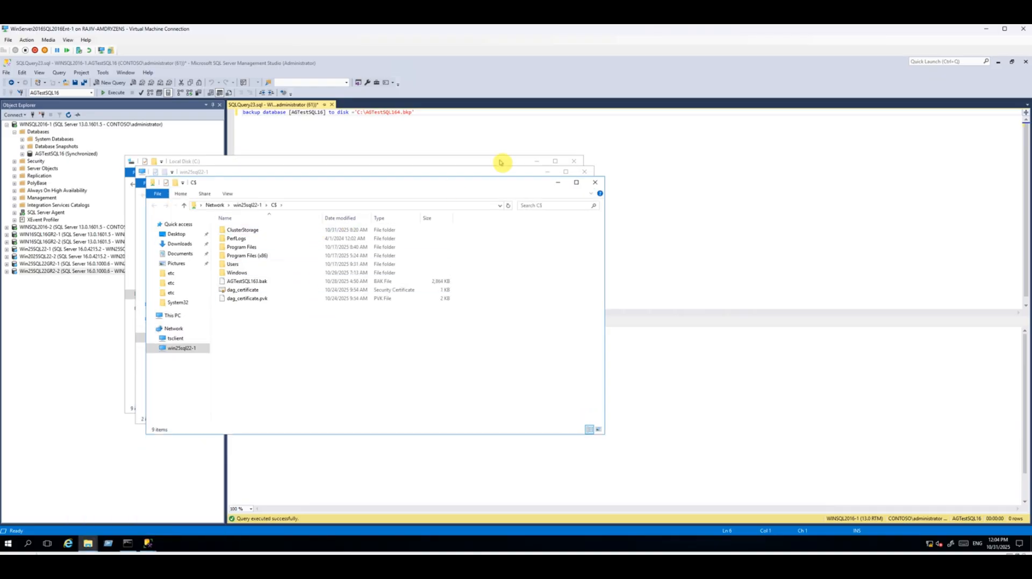
Step: Close the extra win25sql22-1 Explorer window and place the C$ window so the Local Disk (C:) files stay accessible
{"action": "left_click", "coordinate": [384, 168]}
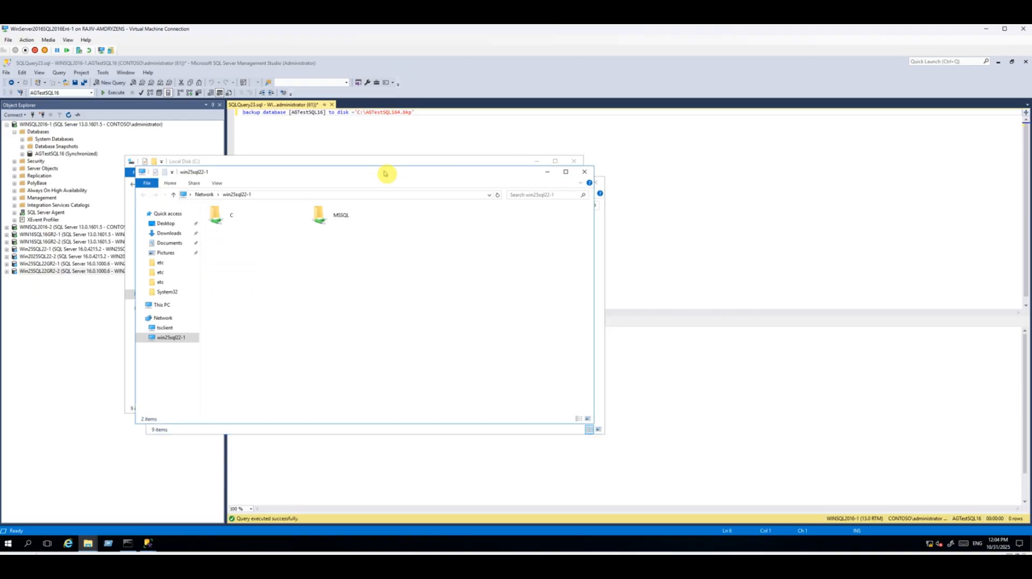
{"action": "left_click", "coordinate": [583, 172]}
{"action": "left_click_drag", "start_coordinate": [316, 185], "coordinate": [568, 193]}
{"action": "left_click_drag", "start_coordinate": [568, 213], "coordinate": [565, 221]}
Step: Permanently delete AGTestSQL163.bak from \\win25sql22-1\C$ and copy AGTestSQL164.bkp there from Local Disk (C:)
{"action": "left_click", "coordinate": [514, 315]}
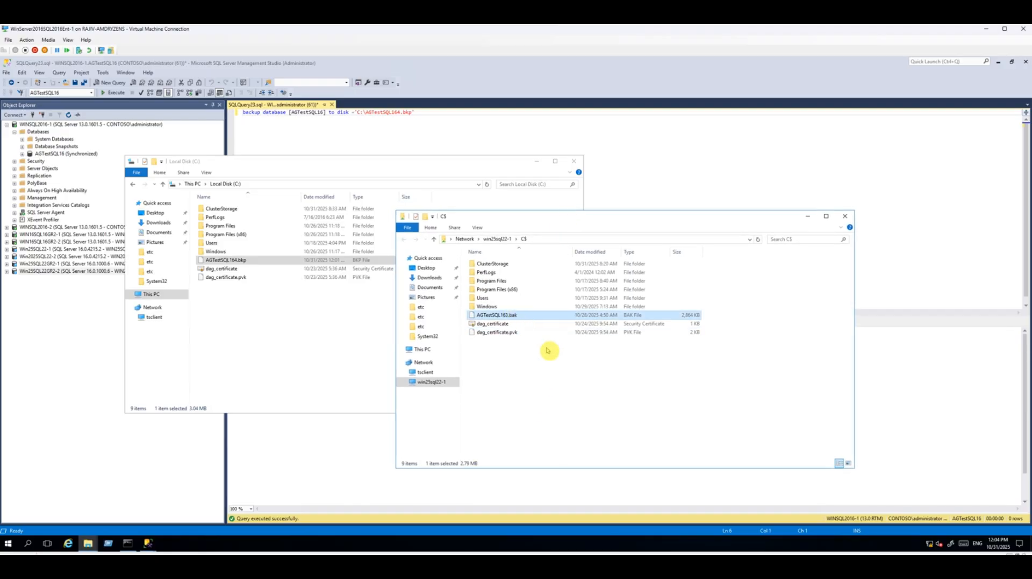
{"action": "key", "text": "Delete"}
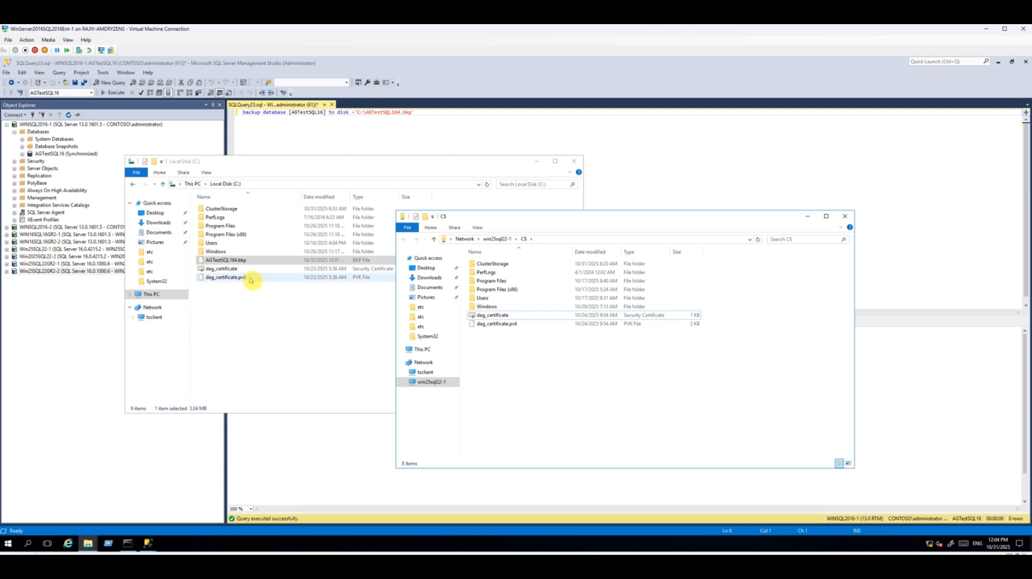
{"action": "left_click_drag", "start_coordinate": [237, 262], "coordinate": [602, 393]}
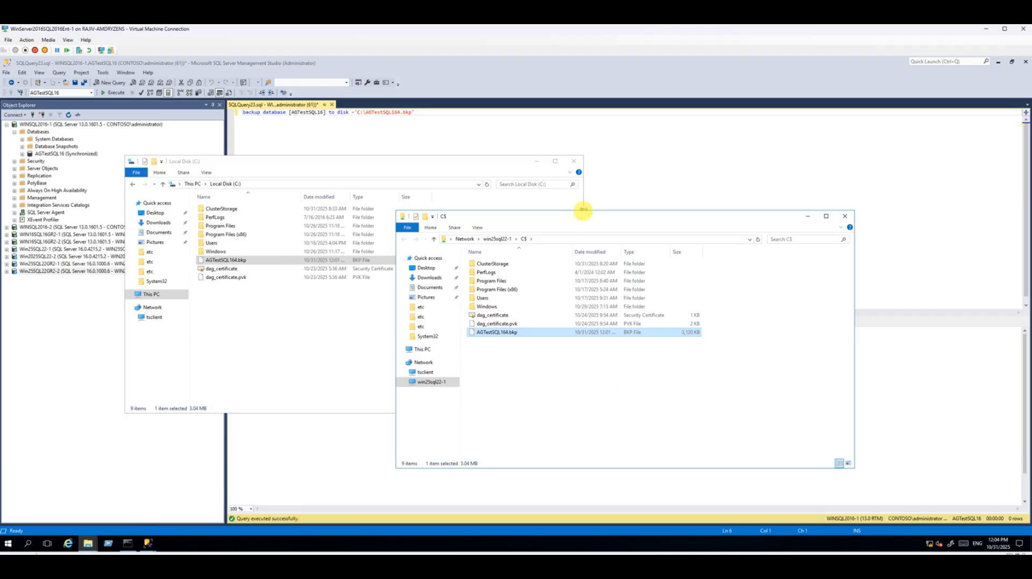
Step: Change the share window's path to \\win2025sql22-2\C$, checking the server name against Object Explorer
{"action": "left_click", "coordinate": [564, 240]}
{"action": "left_click", "coordinate": [523, 239]}
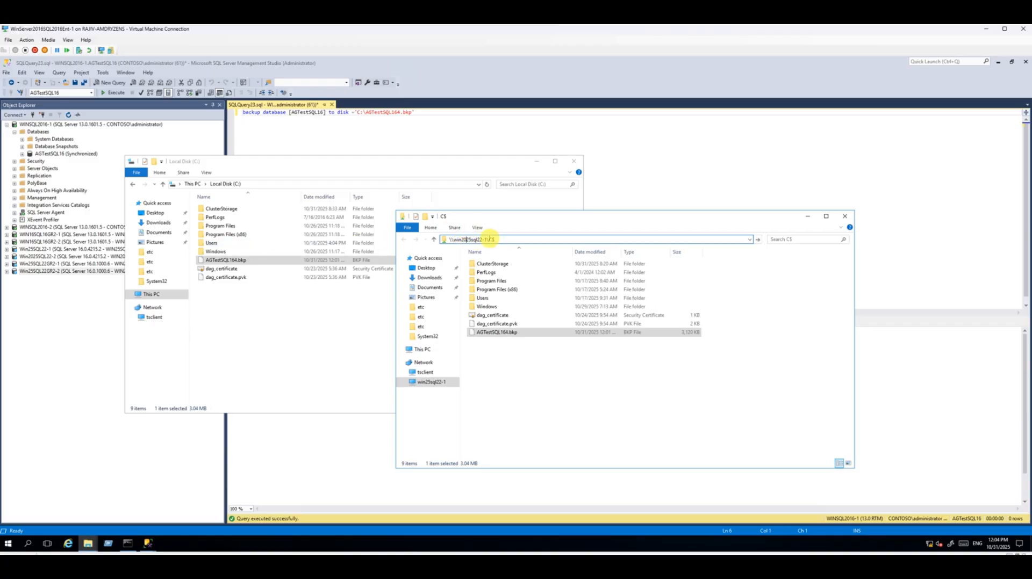
{"action": "left_click", "coordinate": [487, 239]}
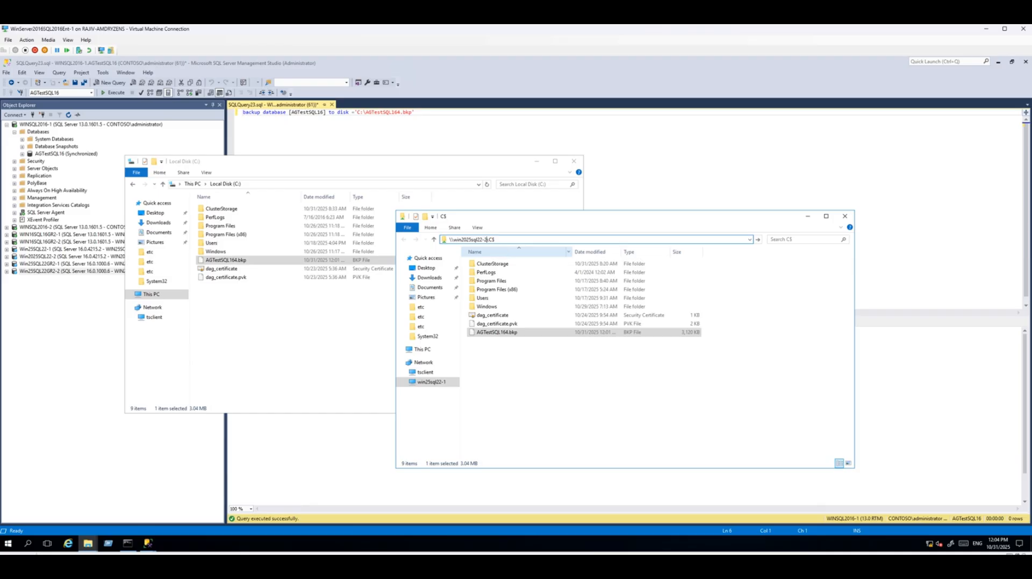
{"action": "key", "text": "ctrl+a"}
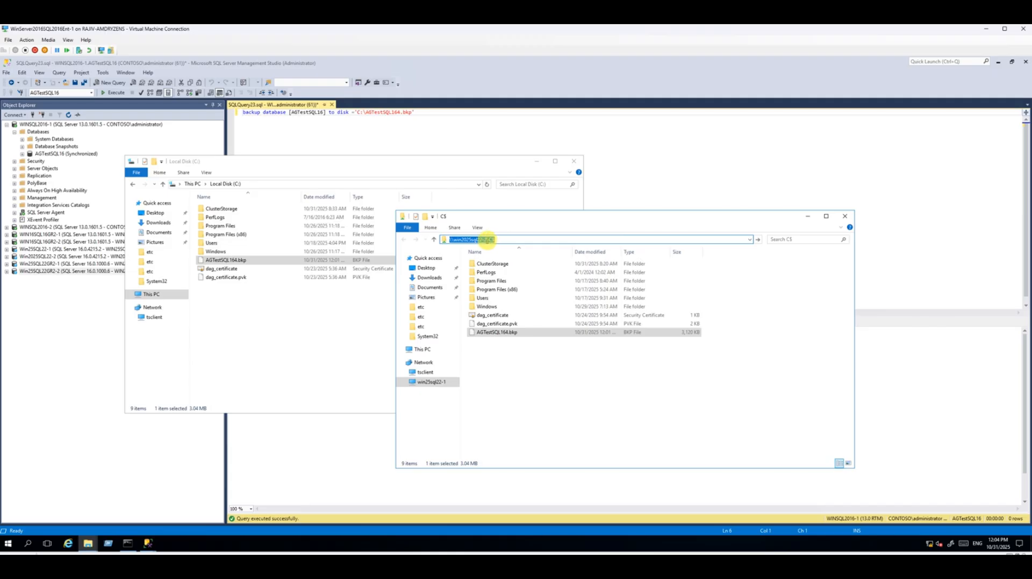
{"action": "left_click", "coordinate": [506, 240]}
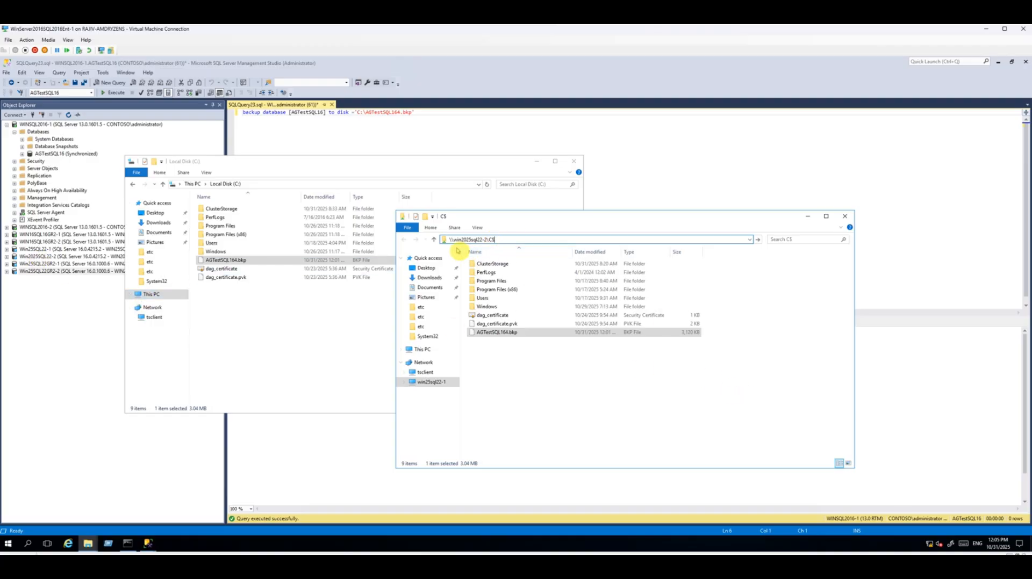
{"action": "left_click", "coordinate": [39, 257]}
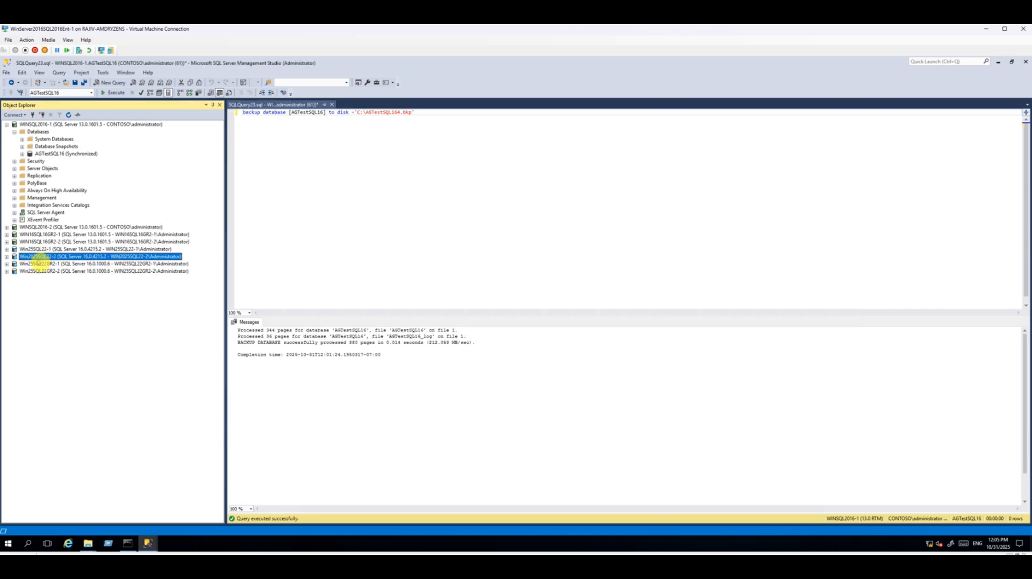
{"action": "key", "text": "alt+Tab"}
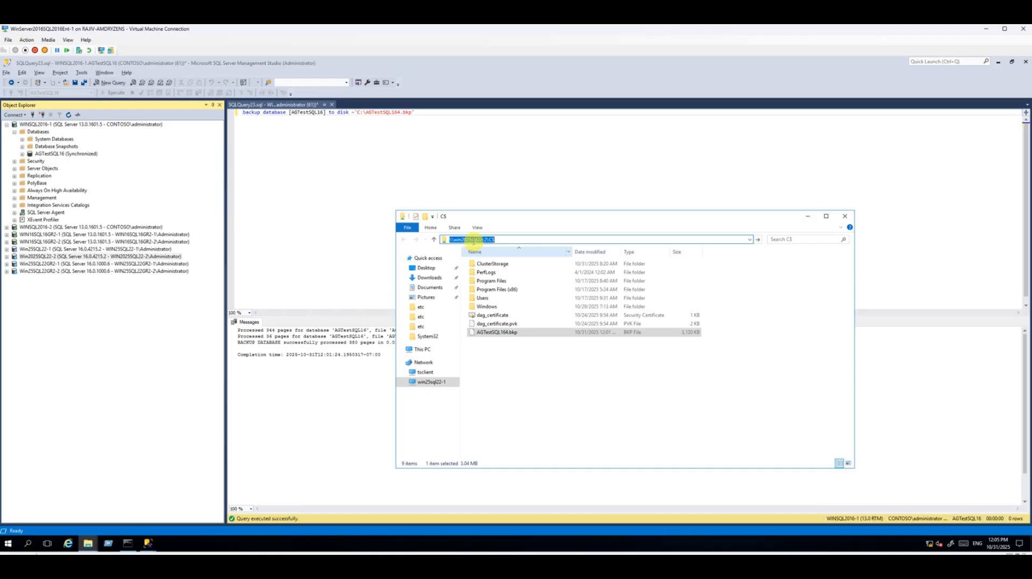
{"action": "key", "text": "Return"}
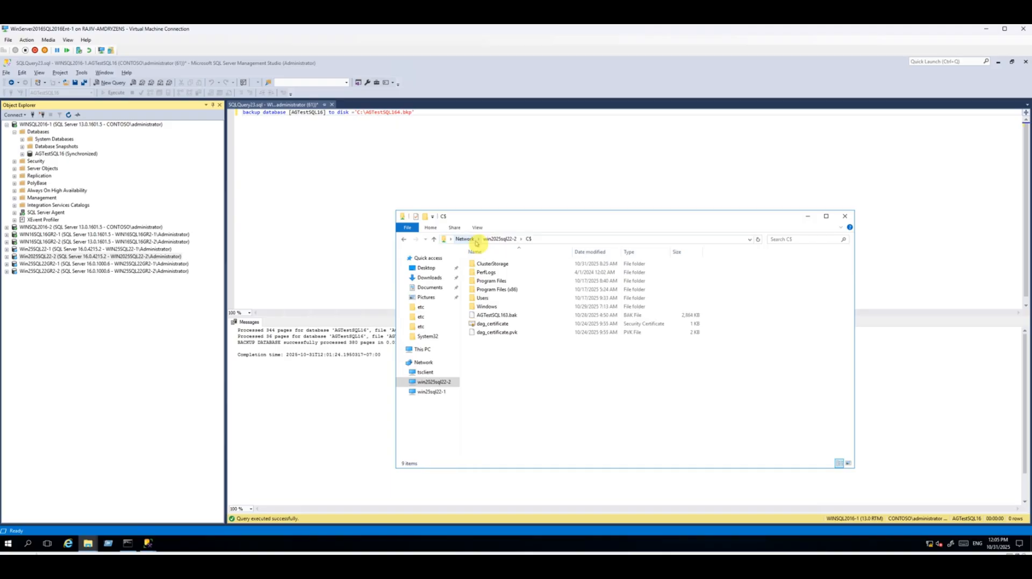
{"action": "left_click", "coordinate": [573, 240]}
{"action": "left_click", "coordinate": [559, 364]}
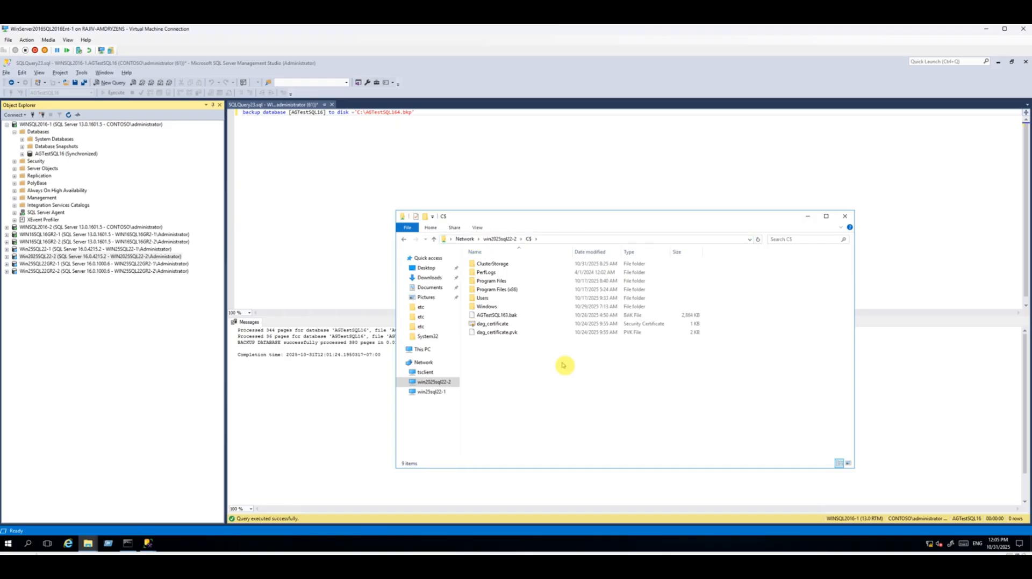
Step: Copy AGTestSQL164.bkp from Local Disk (C:) to \\win2025sql22-2\C$ and permanently delete AGTestSQL163.bak from that share
{"action": "left_click", "coordinate": [90, 544]}
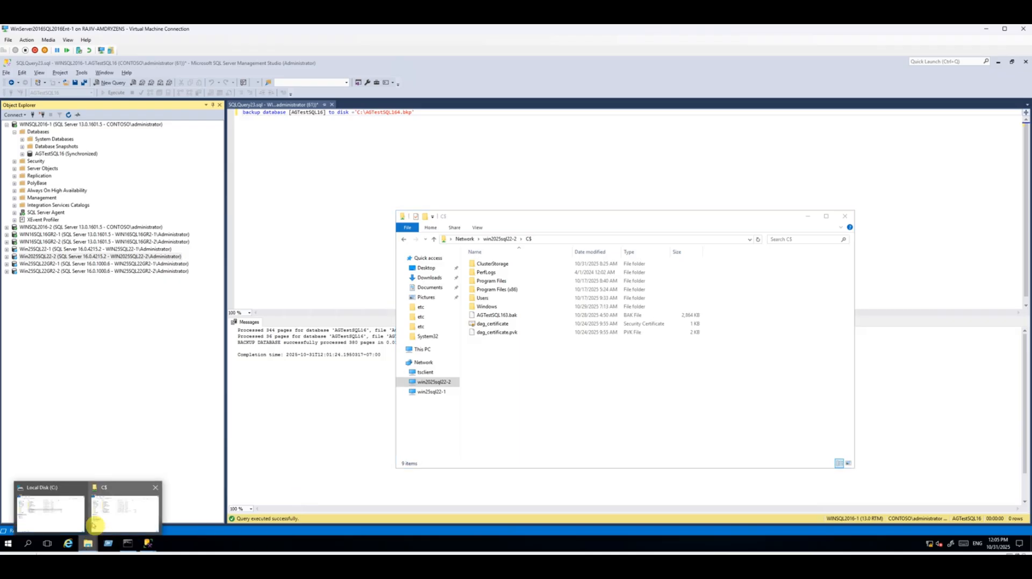
{"action": "left_click", "coordinate": [73, 515]}
{"action": "left_click", "coordinate": [657, 357]}
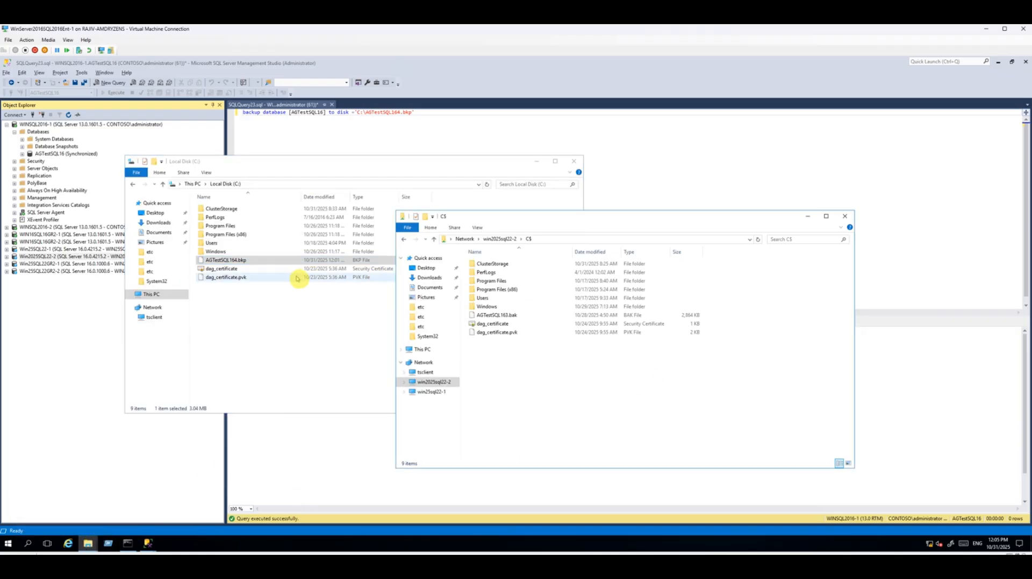
{"action": "left_click_drag", "start_coordinate": [260, 260], "coordinate": [606, 402]}
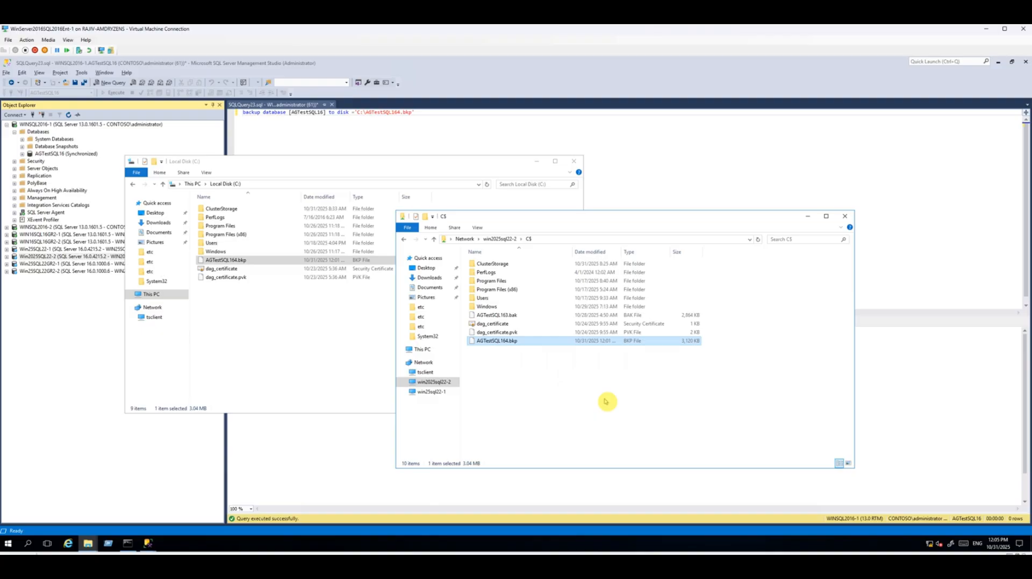
{"action": "left_click", "coordinate": [511, 316]}
{"action": "key", "text": "Delete"}
{"action": "key", "text": "Return"}
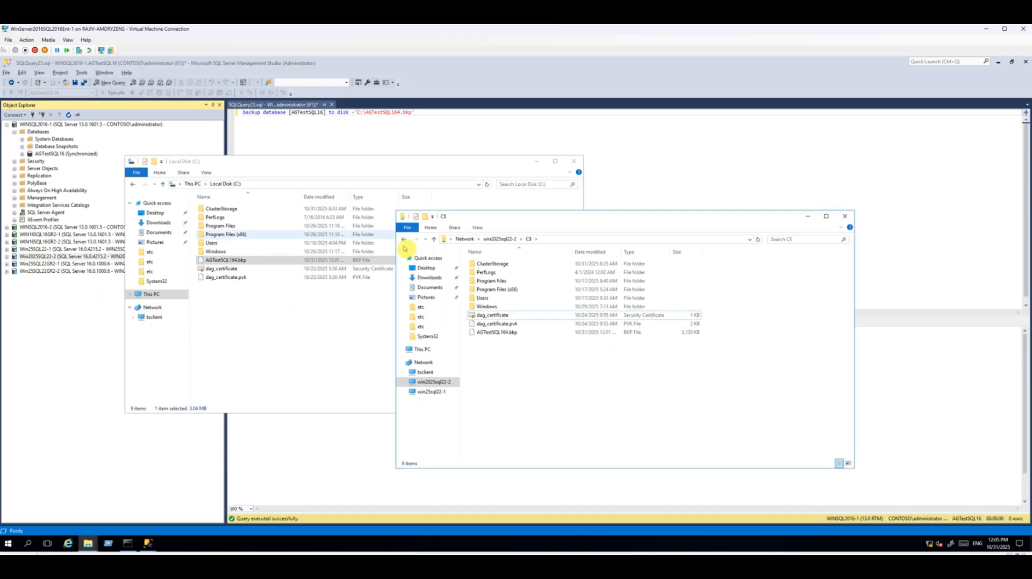
Step: Edit the share window's path to open \\win25sql22GR2-1\C$
{"action": "left_click", "coordinate": [561, 240]}
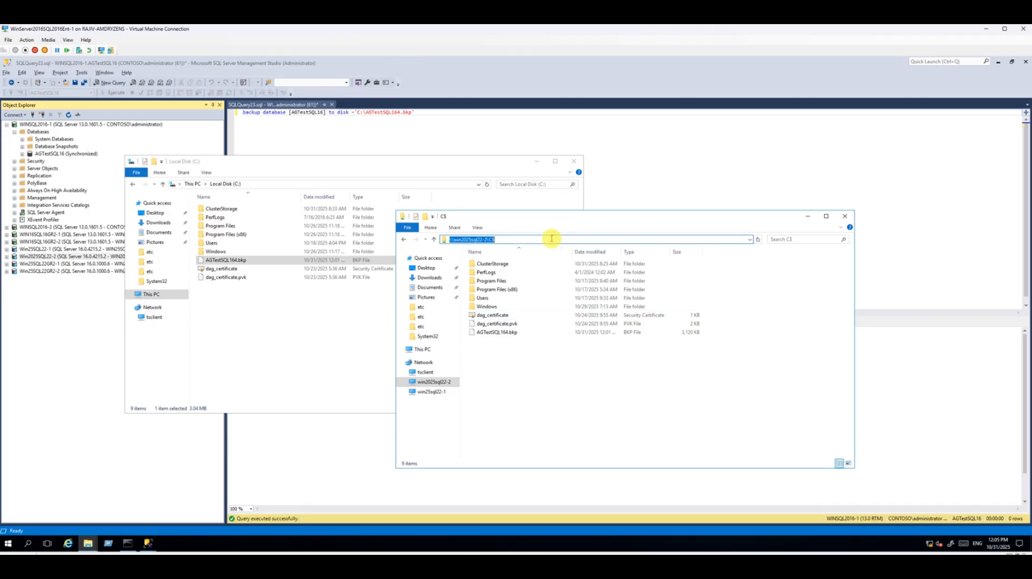
{"action": "left_click", "coordinate": [465, 240]}
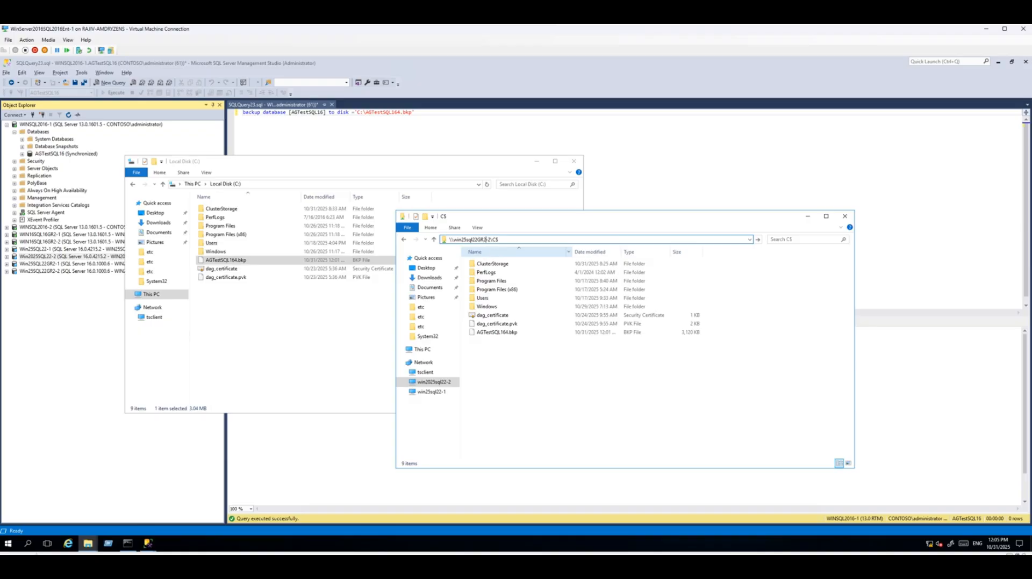
{"action": "key", "text": "Right"}
{"action": "key", "text": "Right"}
{"action": "key", "text": "BackSpace"}
{"action": "type", "text": "1"}
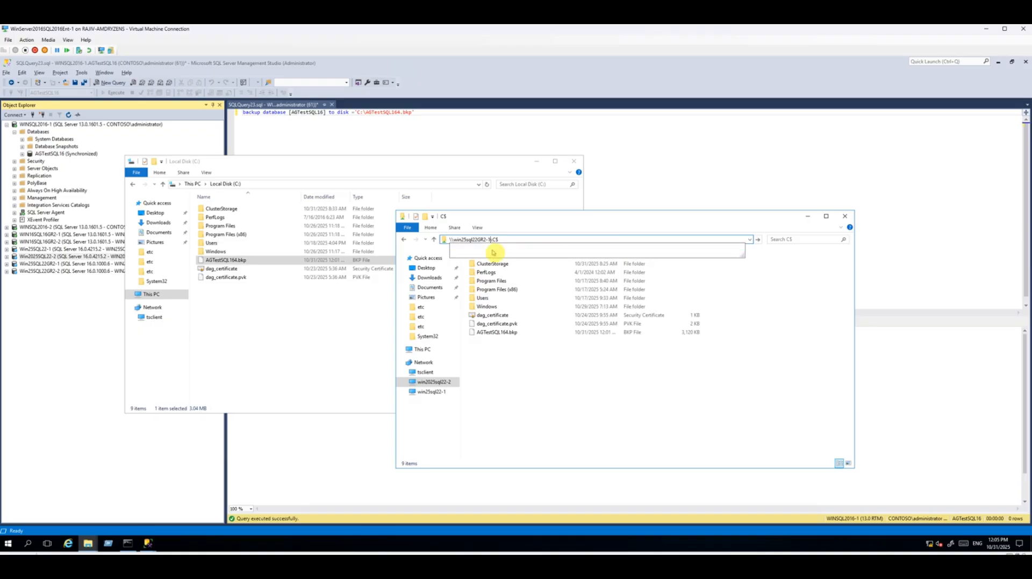
{"action": "key", "text": "Return"}
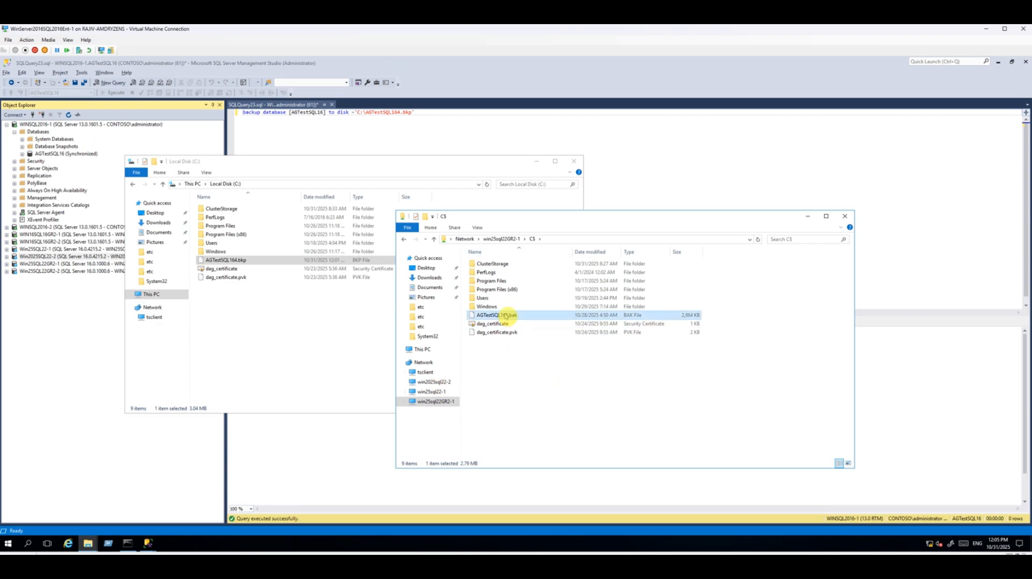
Step: Permanently delete AGTestSQL163.bak from \\win25sql22GR2-1\C$ and copy AGTestSQL164.bkp there from Local Disk (C:)
{"action": "key", "text": "Delete"}
{"action": "key", "text": "Return"}
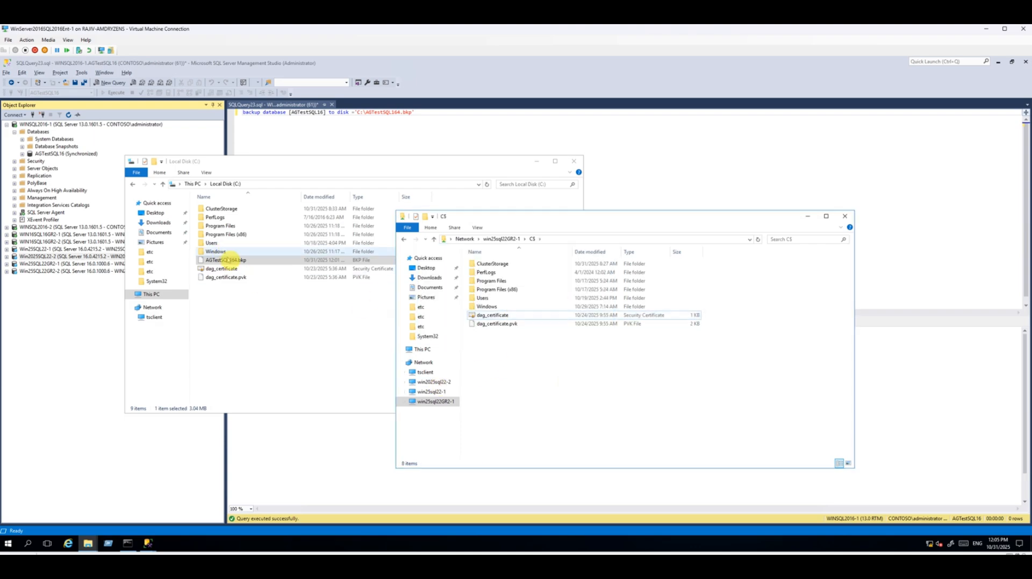
{"action": "left_click_drag", "start_coordinate": [233, 260], "coordinate": [588, 391]}
Step: Edit the share window's path to open \\win25sql22GR2-2\C$
{"action": "left_click", "coordinate": [569, 245]}
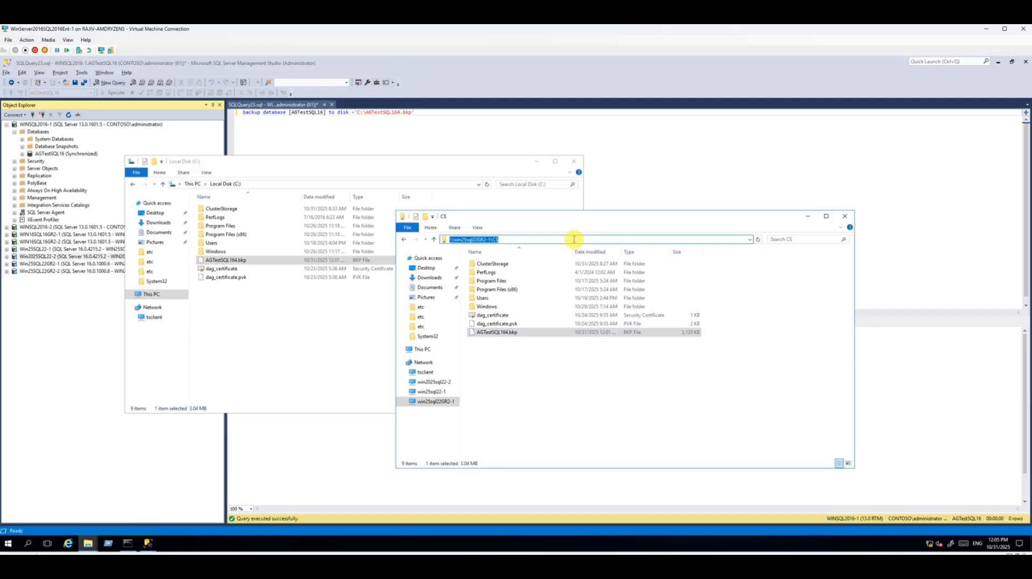
{"action": "left_click", "coordinate": [490, 239]}
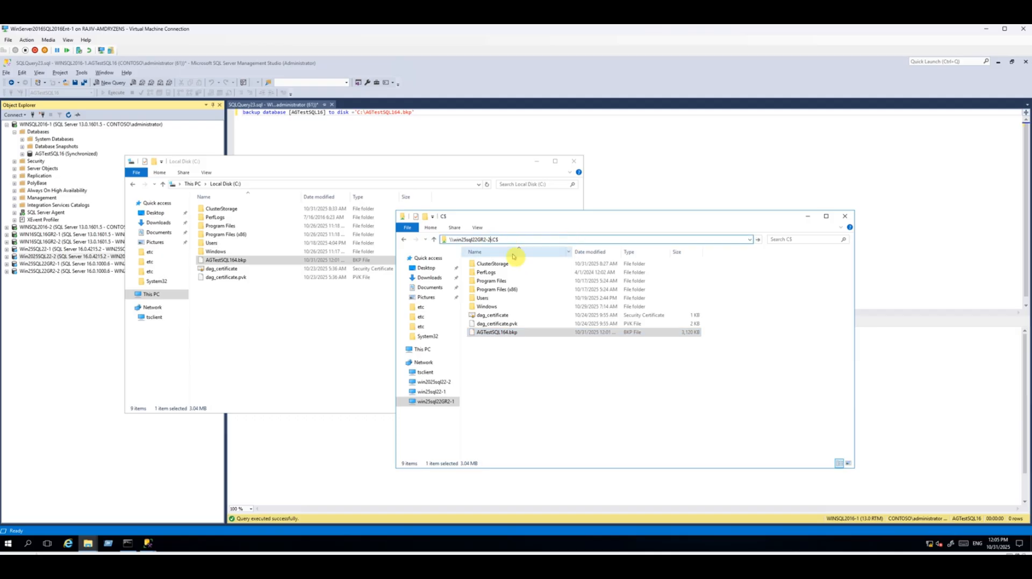
{"action": "type", "text": "2"}
{"action": "key", "text": "Return"}
Step: Permanently delete AGTestSQL163.bak from \\win25sql22GR2-2\C$ and copy AGTestSQL164.bkp there from Local Disk (C:)
{"action": "left_click", "coordinate": [486, 316]}
{"action": "key", "text": "Delete"}
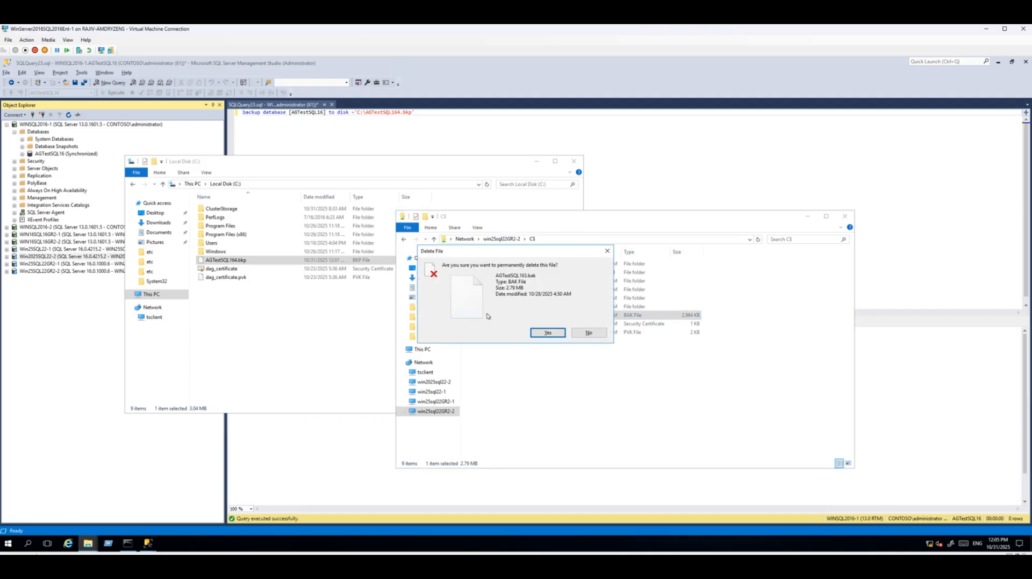
{"action": "key", "text": "Return"}
{"action": "left_click_drag", "start_coordinate": [258, 260], "coordinate": [594, 384]}
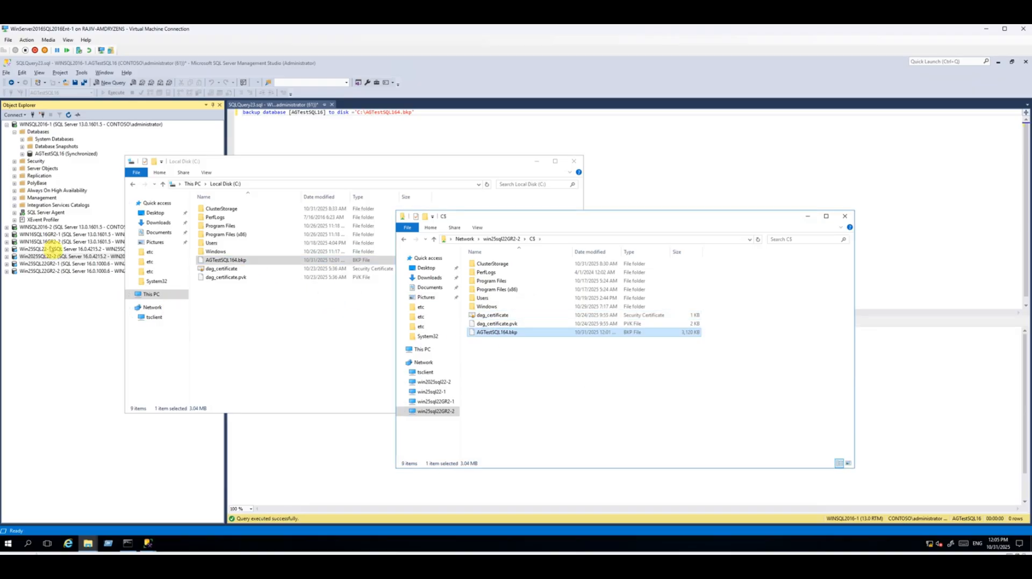
Step: Switch to SQL Server Management Studio and open the Restore Database dialog for the databases on Win25SQL22-1
{"action": "left_click", "coordinate": [52, 250]}
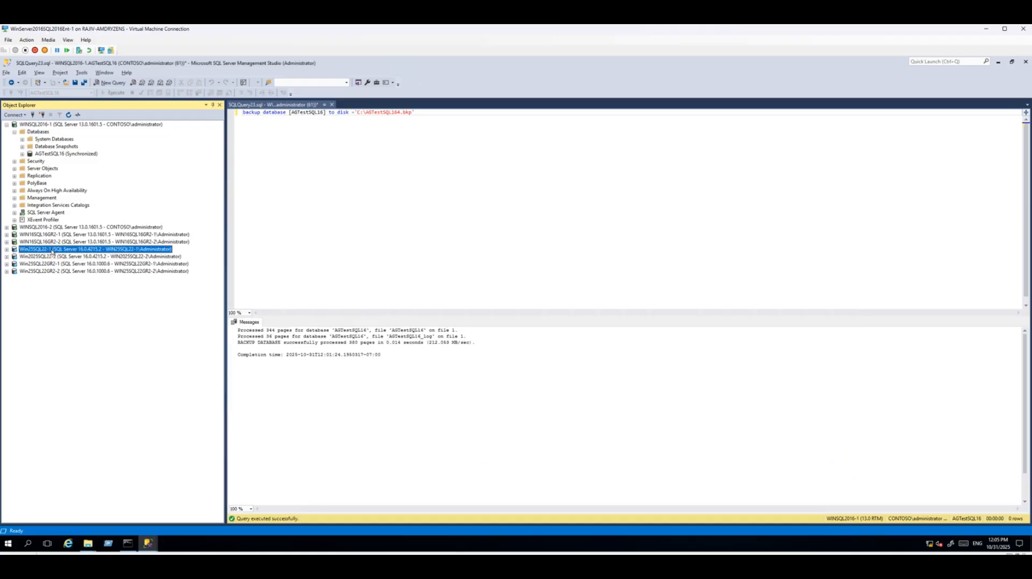
{"action": "left_click", "coordinate": [6, 250]}
{"action": "right_click", "coordinate": [37, 256]}
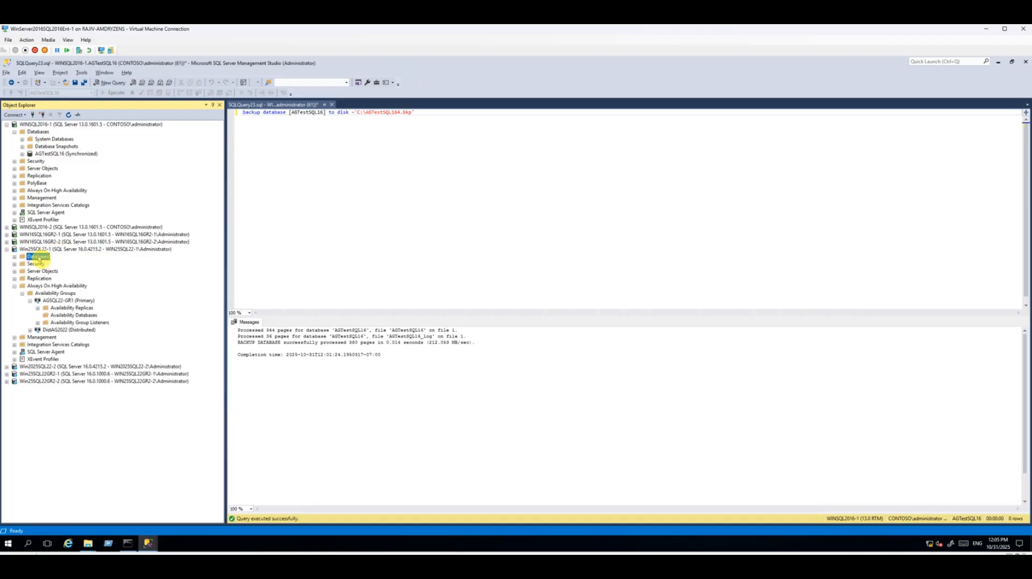
{"action": "left_click", "coordinate": [82, 282]}
{"action": "left_click", "coordinate": [15, 286]}
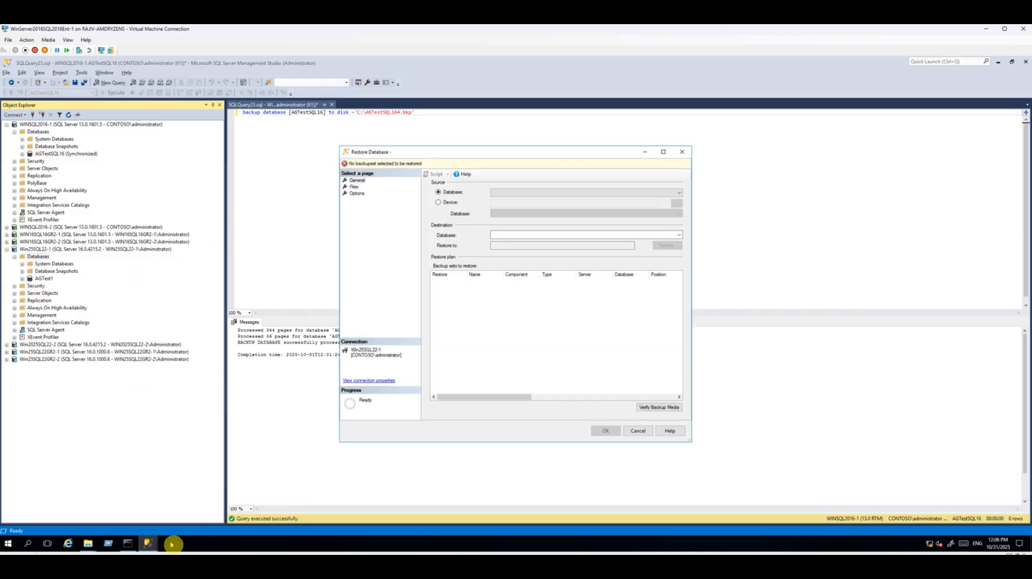
Step: Set the restore source to the device file C:\AGTestSQL164.bkp, browsing the C: root with all file types shown
{"action": "mouse_move", "coordinate": [153, 544]}
{"action": "left_click", "coordinate": [239, 494]}
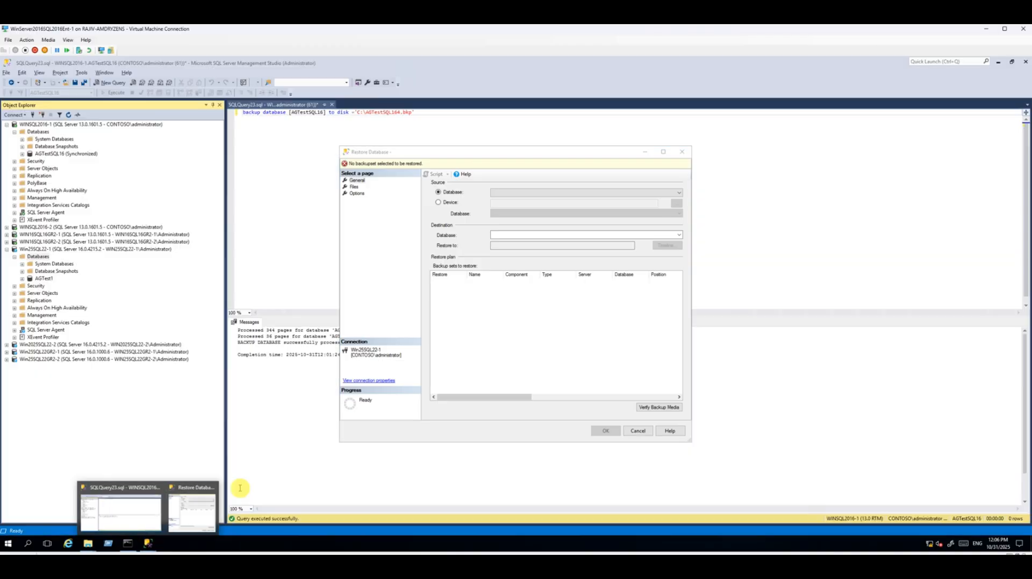
{"action": "left_click", "coordinate": [450, 203]}
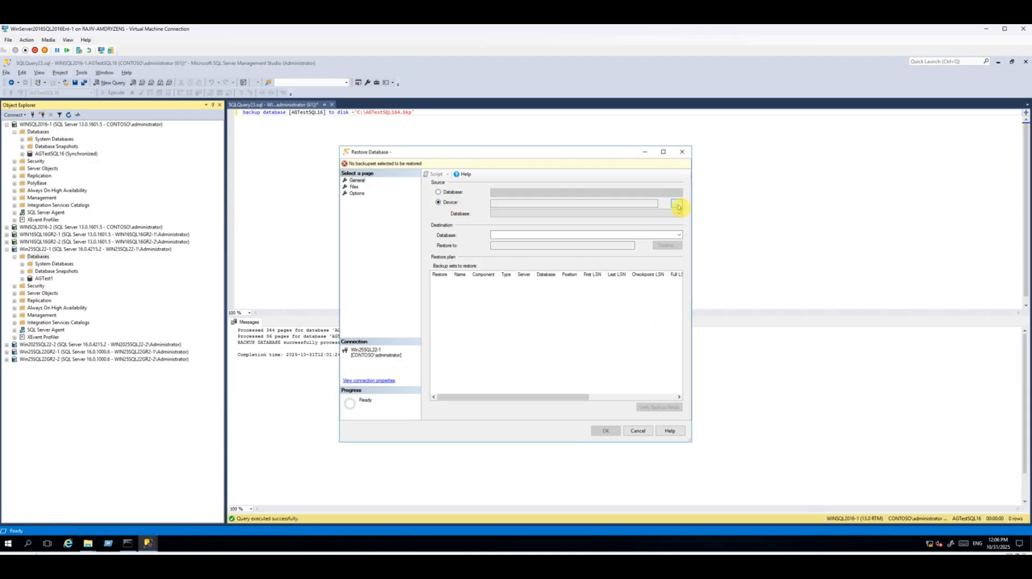
{"action": "left_click", "coordinate": [677, 204]}
{"action": "left_click", "coordinate": [580, 273]}
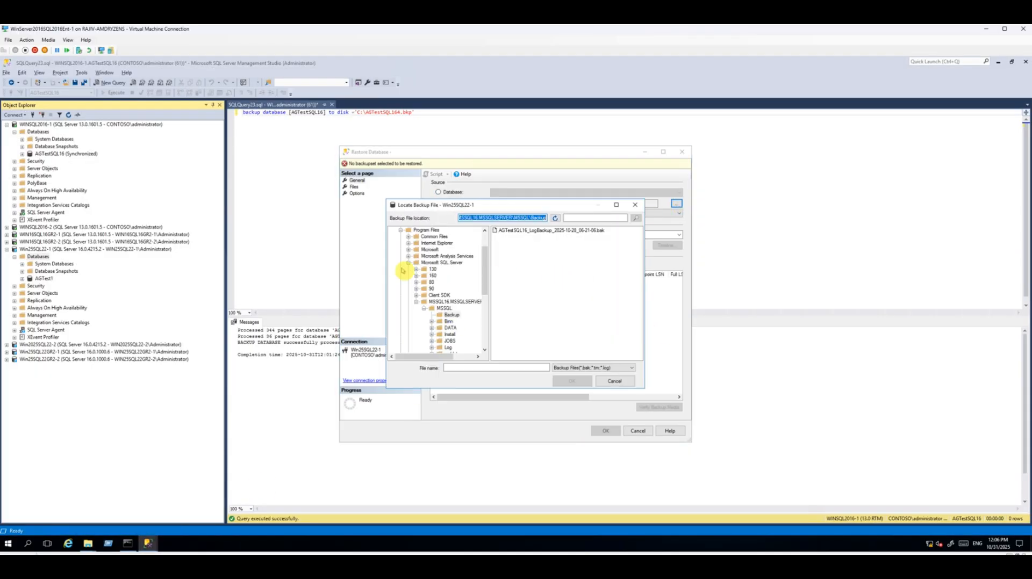
{"action": "scroll", "coordinate": [404, 272], "scroll_direction": "up", "scroll_amount": 3}
{"action": "left_click", "coordinate": [407, 231]}
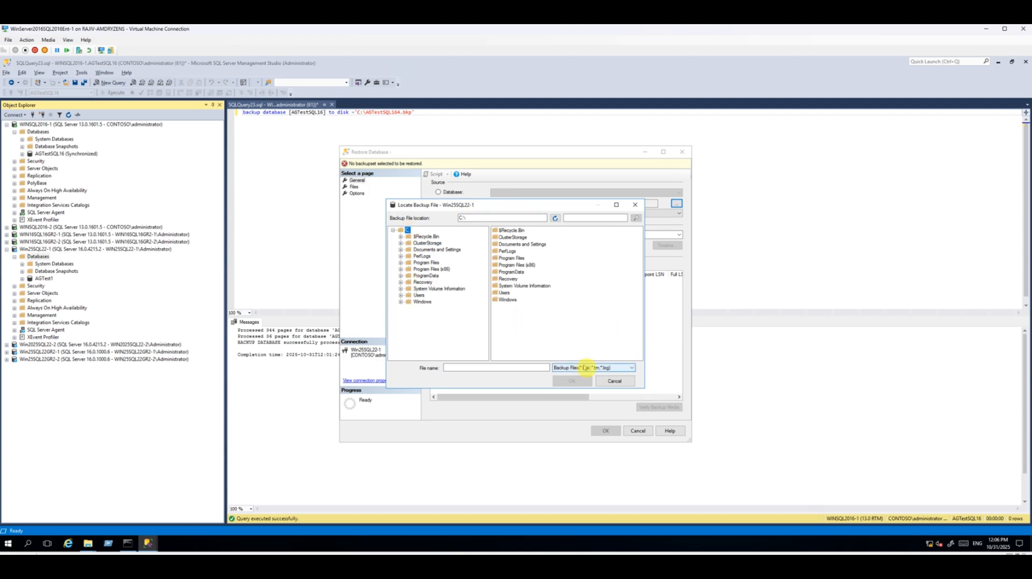
{"action": "left_click", "coordinate": [591, 368]}
{"action": "left_click", "coordinate": [571, 380]}
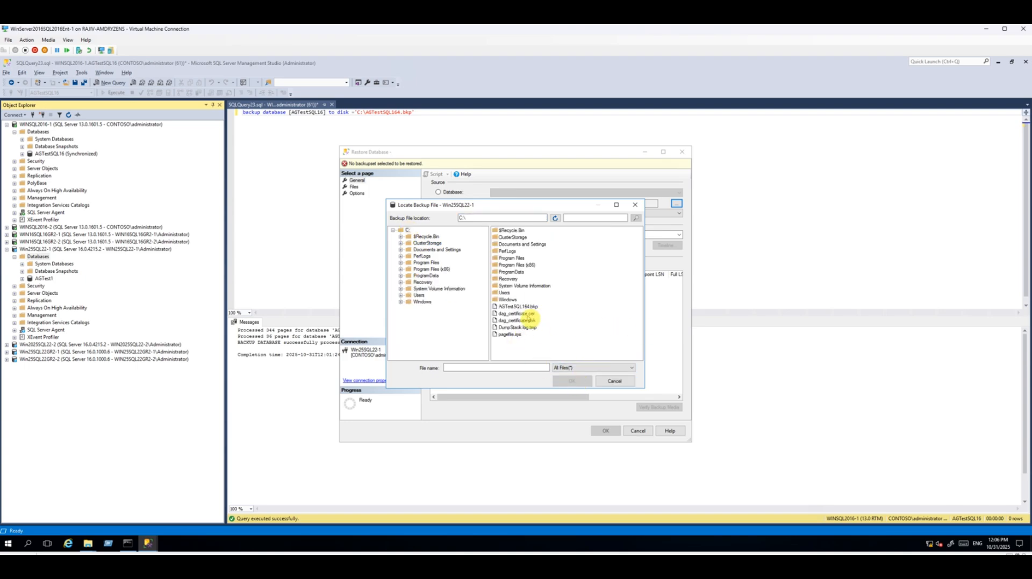
{"action": "double_click", "coordinate": [531, 310]}
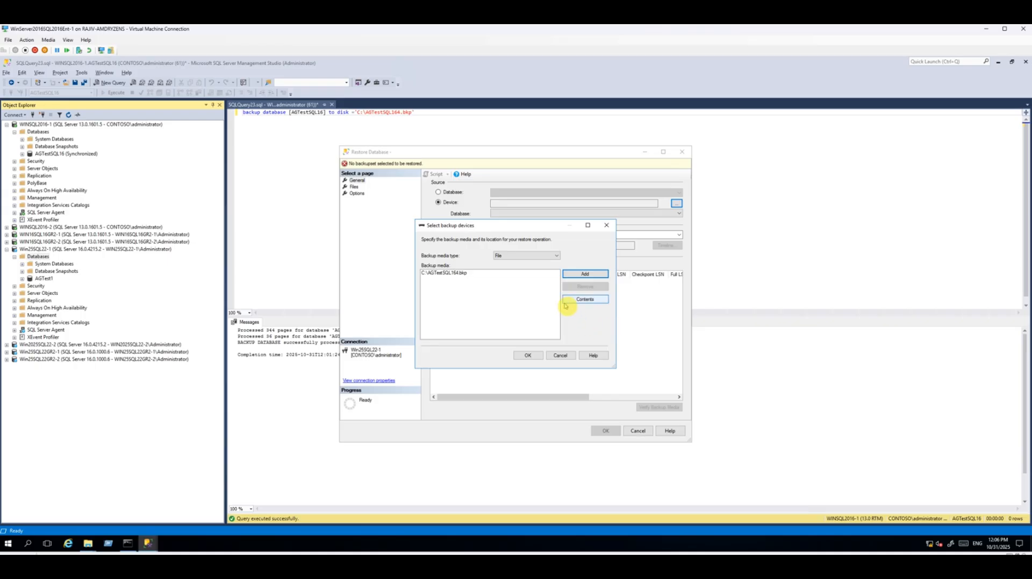
{"action": "left_click", "coordinate": [527, 355]}
Step: Change the Restore As paths of the AGTestSQL16 data and log files from MSSQL13.MSSQLSERVER to the MSSQL16.MSSQLSERVER DATA folder
{"action": "left_click", "coordinate": [354, 187]}
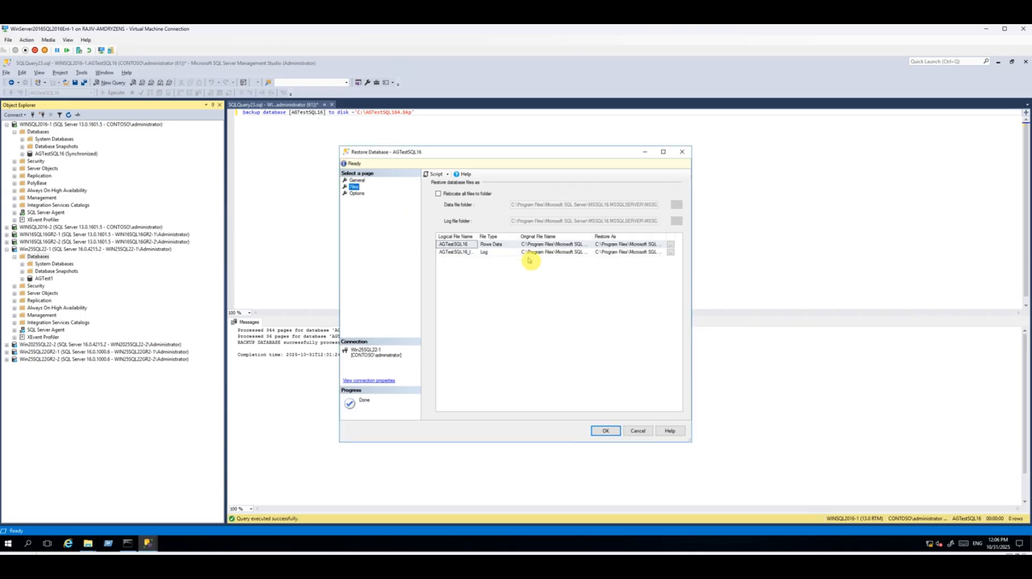
{"action": "left_click", "coordinate": [666, 152]}
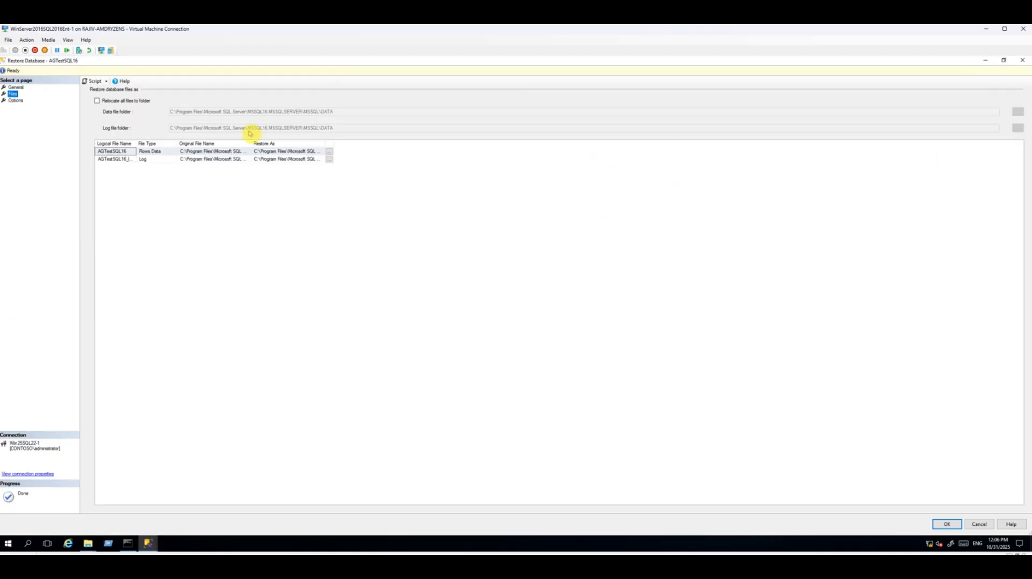
{"action": "left_click_drag", "start_coordinate": [255, 145], "coordinate": [382, 144]}
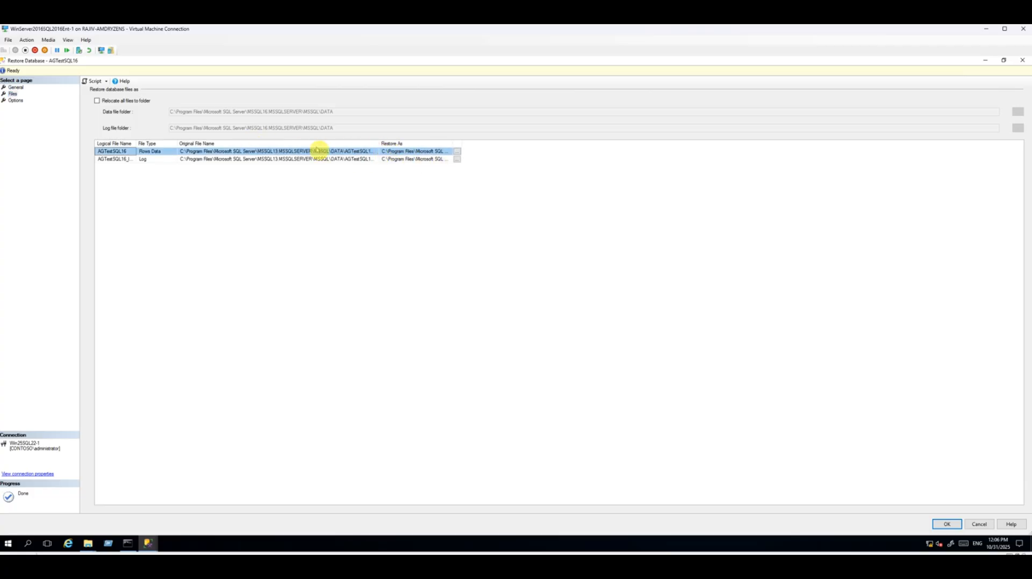
{"action": "left_click", "coordinate": [278, 152]}
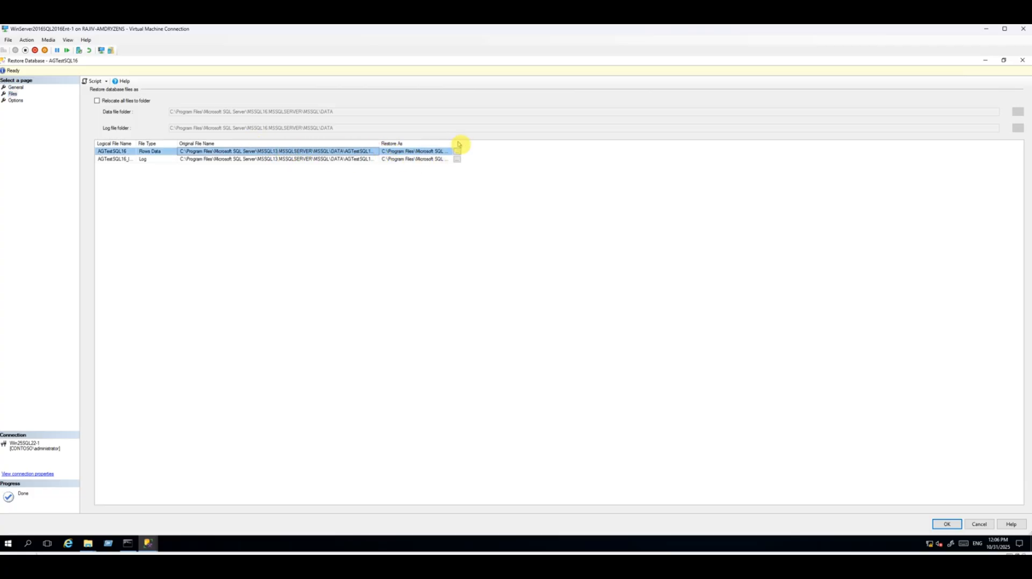
{"action": "left_click_drag", "start_coordinate": [452, 144], "coordinate": [699, 144]}
{"action": "left_click", "coordinate": [471, 152]}
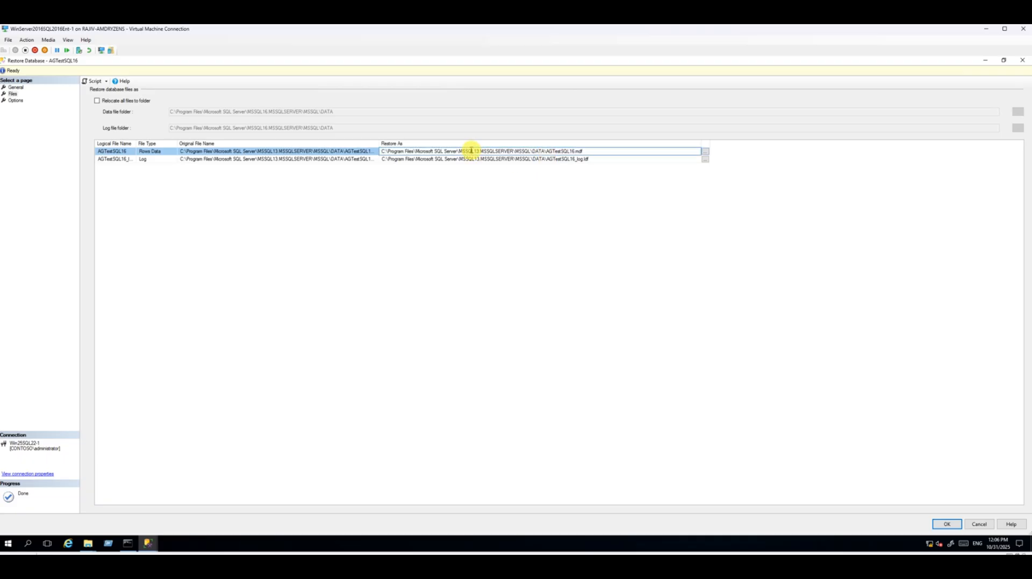
{"action": "left_click", "coordinate": [478, 152]}
{"action": "key", "text": "BackSpace"}
{"action": "type", "text": "6"}
{"action": "left_click", "coordinate": [478, 159]}
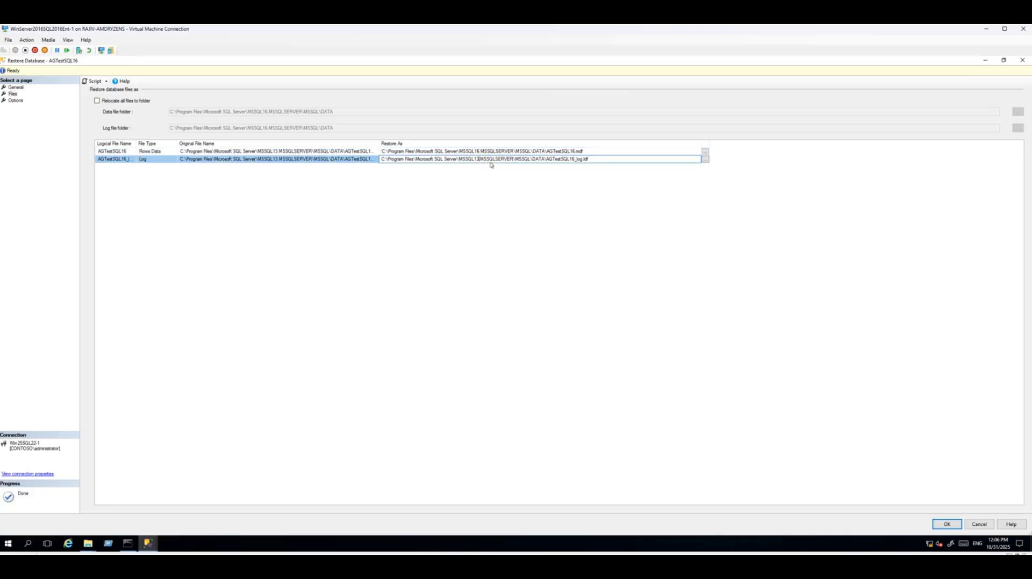
Step: Set the recovery state to RESTORE WITH NORECOVERY and script the restore to a new query
{"action": "left_click", "coordinate": [15, 100]}
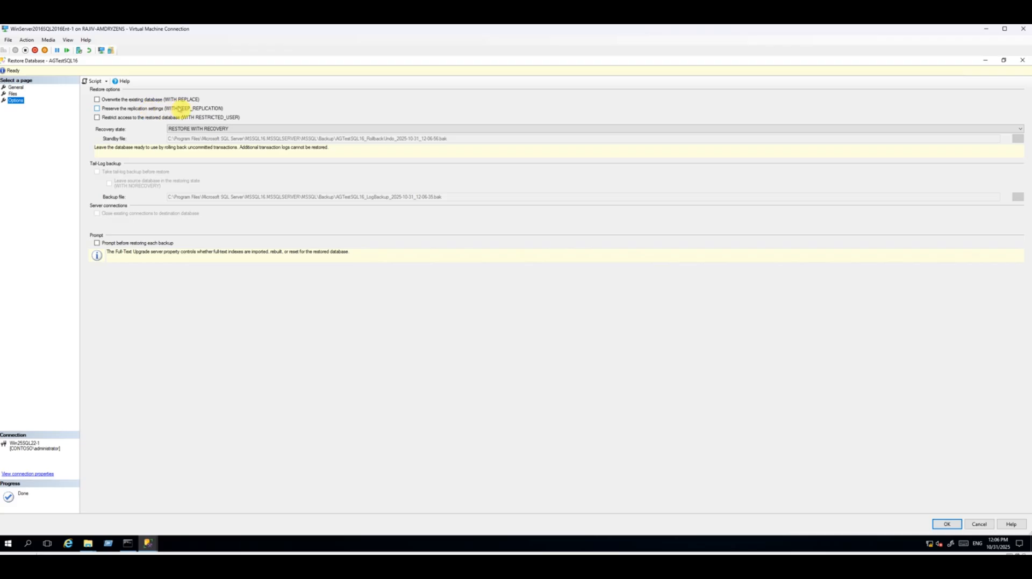
{"action": "left_click", "coordinate": [196, 129]}
{"action": "left_click", "coordinate": [224, 141]}
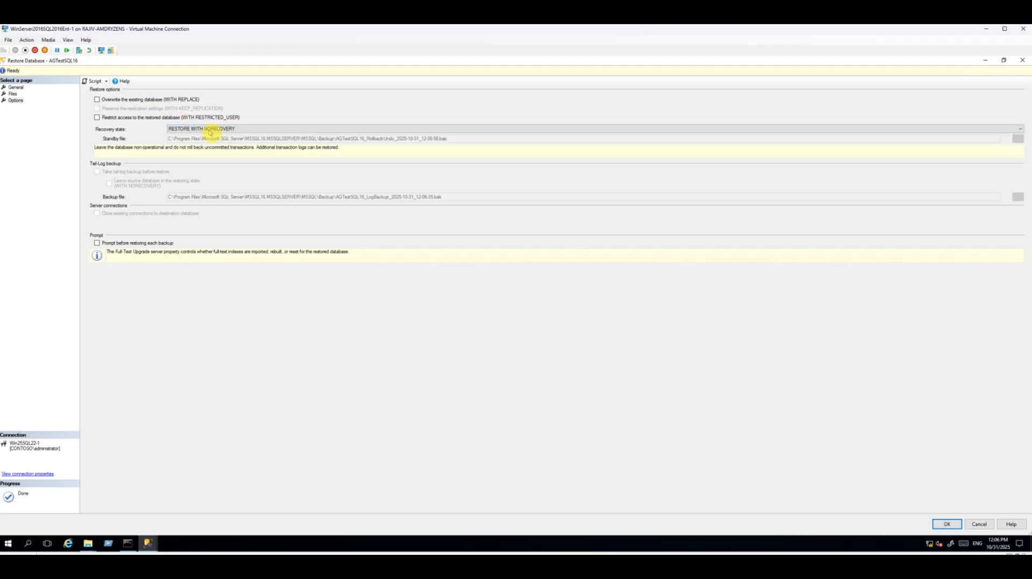
{"action": "left_click", "coordinate": [93, 82]}
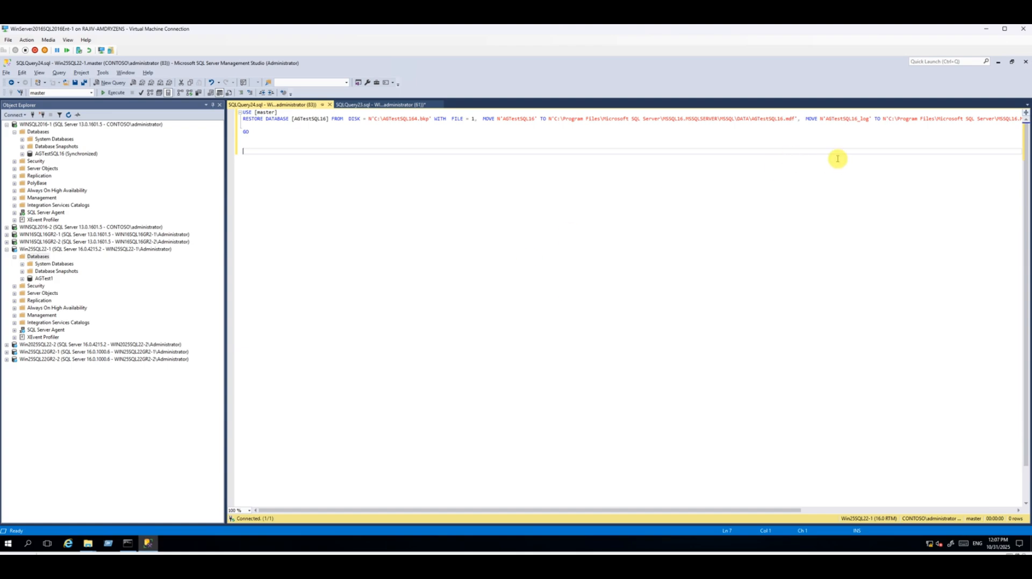
Step: Execute the restore script on Win25SQL22-1 with the log file's MOVE clause on its own line, and refresh the server's databases
{"action": "left_click", "coordinate": [804, 119]}
{"action": "key", "text": "Return"}
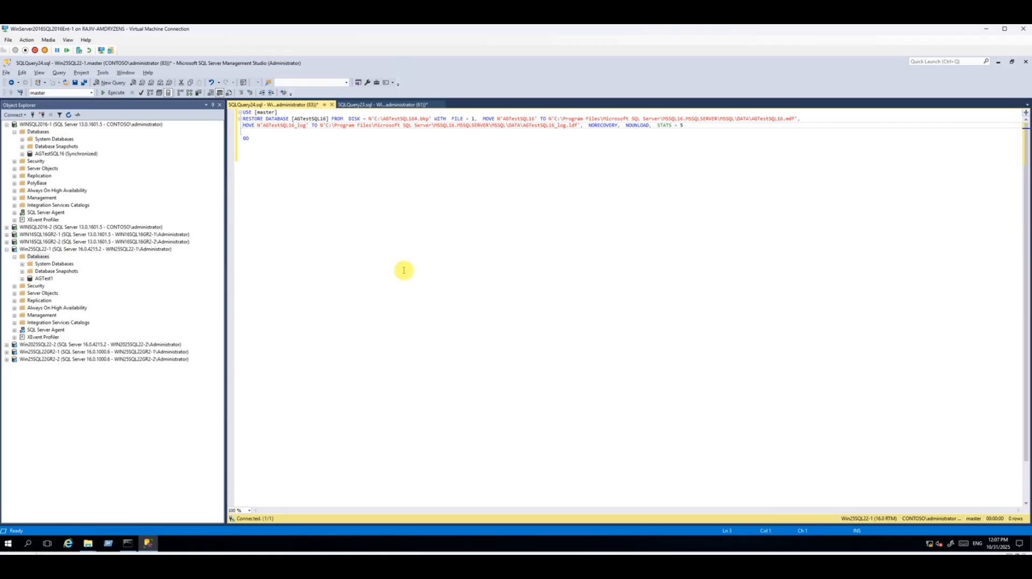
{"action": "key", "text": "F5"}
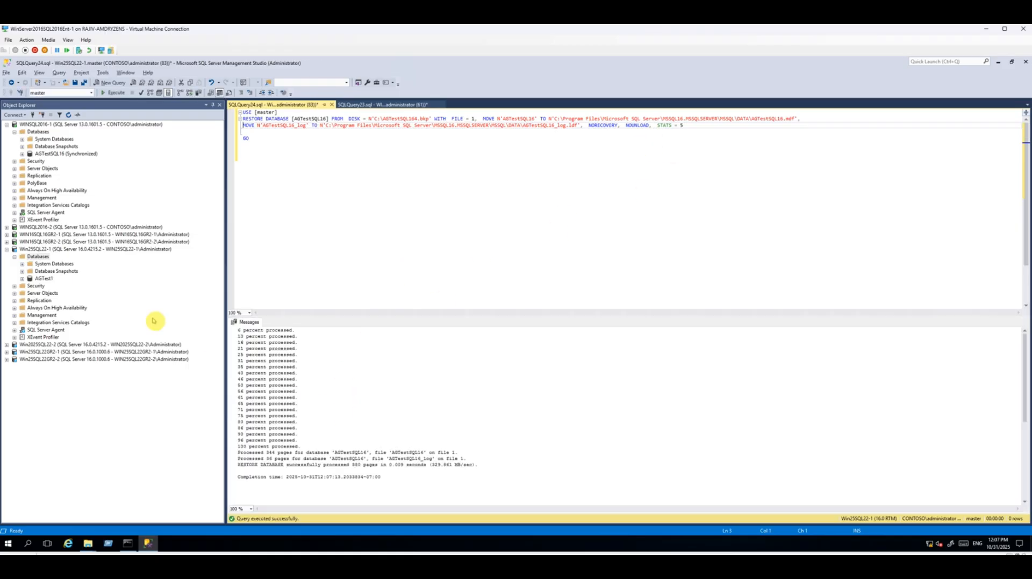
{"action": "left_click", "coordinate": [37, 257]}
{"action": "left_click", "coordinate": [72, 115]}
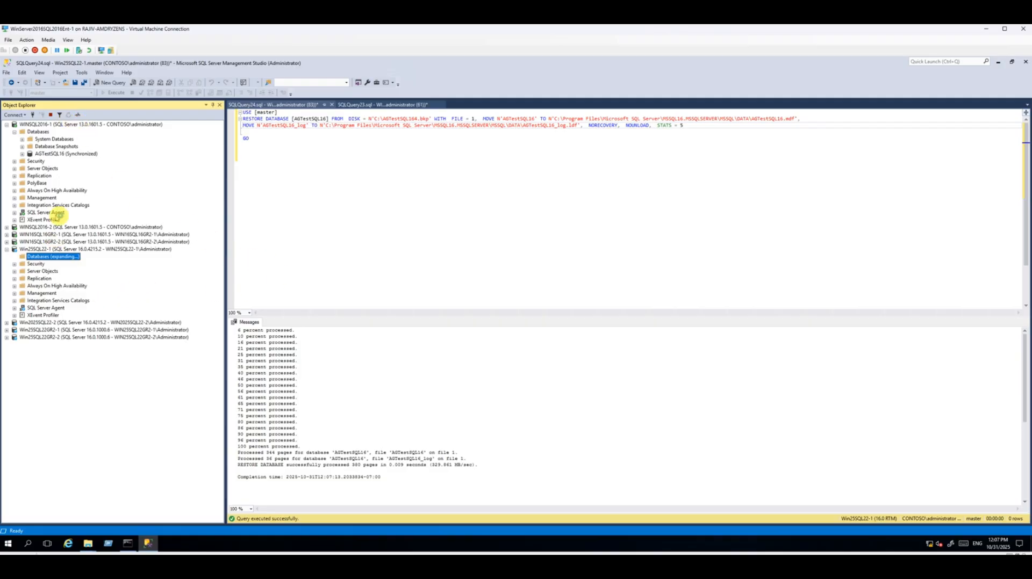
Step: Copy the whole restore script into a new query connected to Win2025SQL22-2
{"action": "left_click", "coordinate": [332, 201]}
{"action": "key", "text": "ctrl+a"}
{"action": "key", "text": "ctrl+c"}
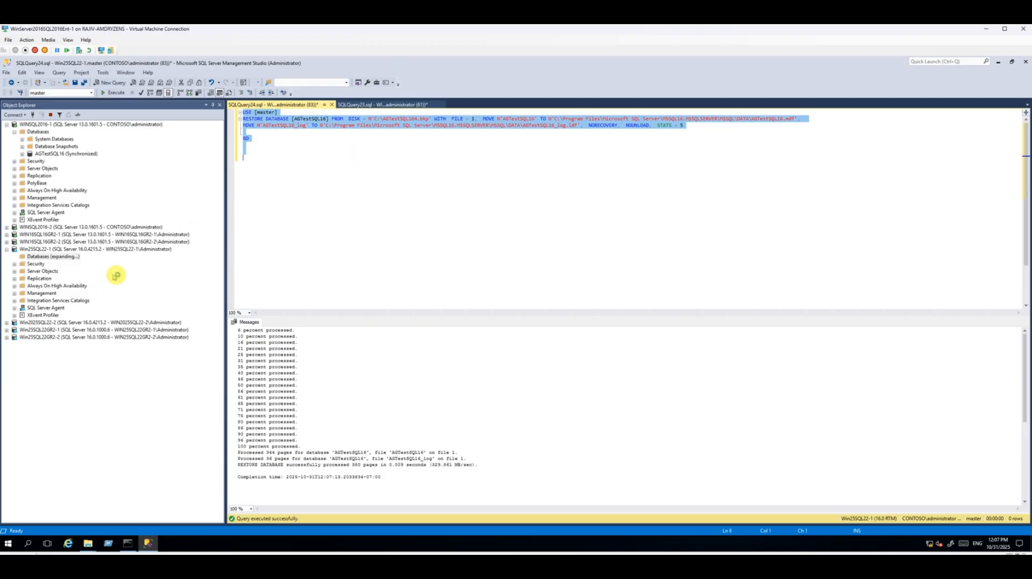
{"action": "left_click", "coordinate": [55, 323]}
{"action": "key", "text": "ctrl+n"}
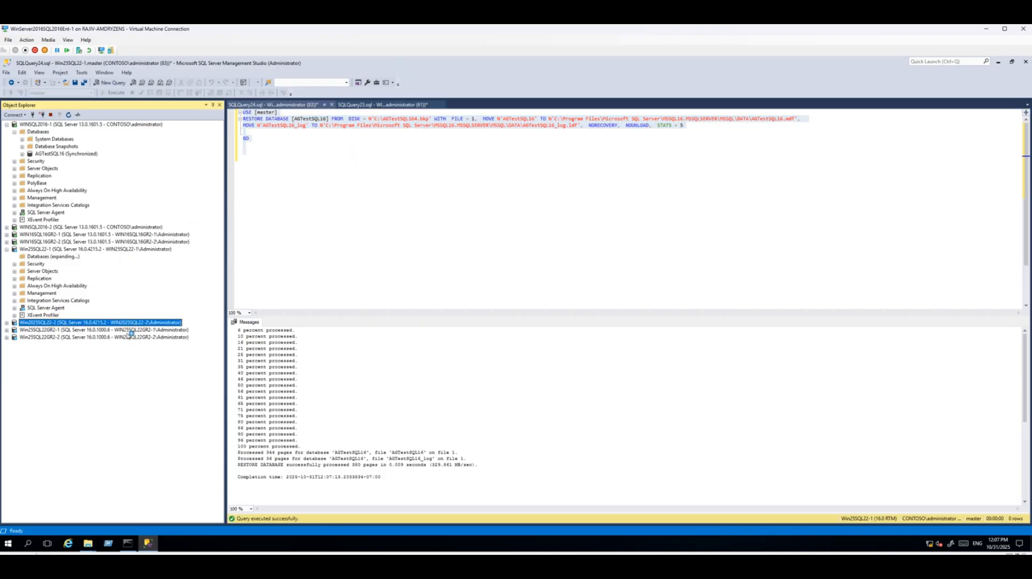
{"action": "type", "text": "USE [master] RESTORE DATABASE [AGTestSQL16] FROM  DISK = N'C:\\AGTestSQL16.bkp' WITH  FILE = 1,  MOVE N'AGTestSQL16' TO N'C:\\Program Files\\Microsoft SQL Server\\MSSQL16.MSSQLSERVER\\MSSQL\\DATA\\AGTestSQL16.mdf', MOVE N'AGTestSQL16_log' TO N'C:\\Program Files\\Microsoft SQL Server\\MSSQL16.MSSQLSERVER\\MSSQL\\DATA\\AGTestSQL16_log.ldf',  NORECOVERY,  NOUNLOAD,  STATS = 5  GO"}
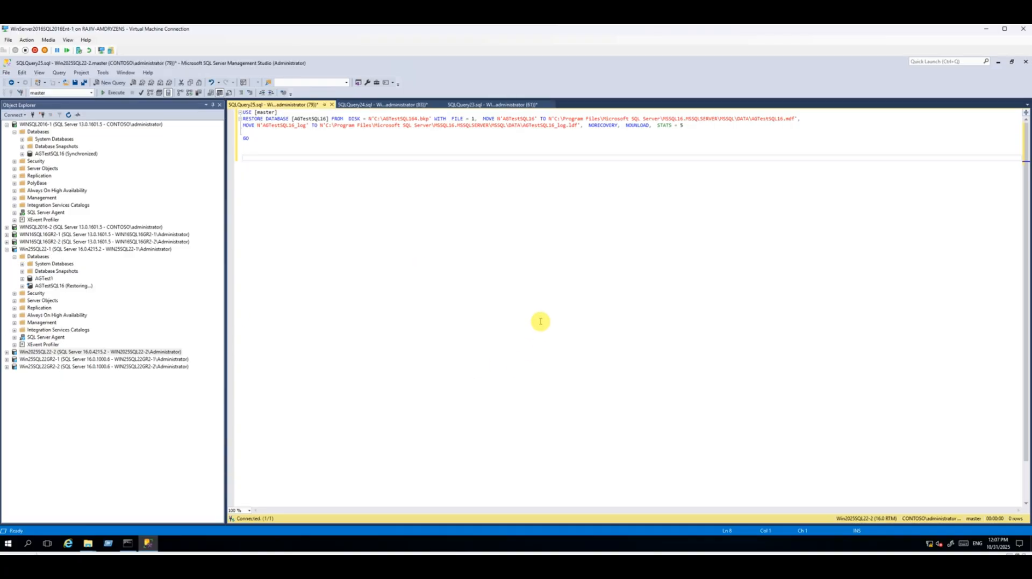
Step: Check the state of AGTestSQL16 on Win25SQL22-1 and collapse that server in Object Explorer
{"action": "left_click", "coordinate": [377, 106]}
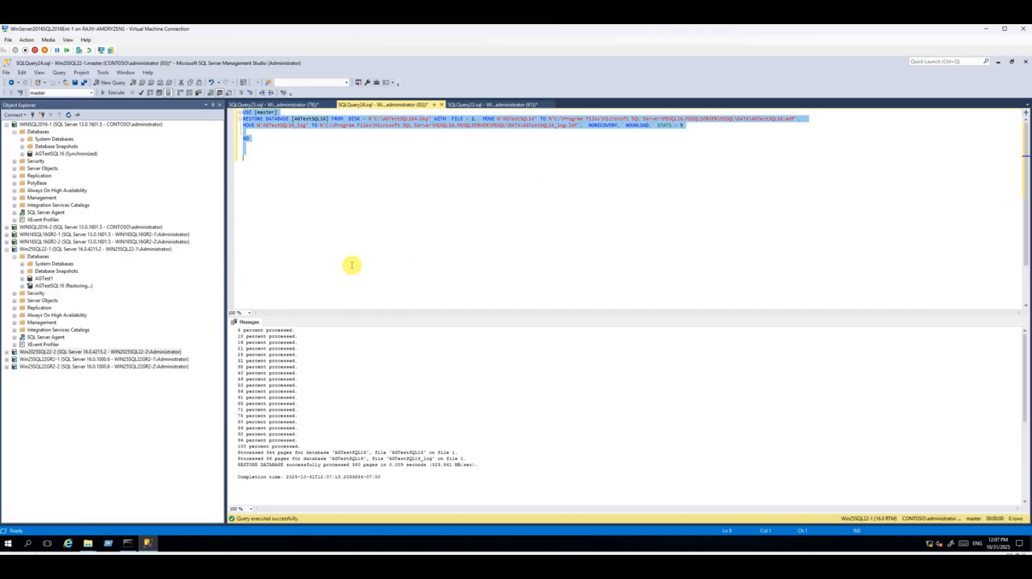
{"action": "left_click", "coordinate": [84, 288]}
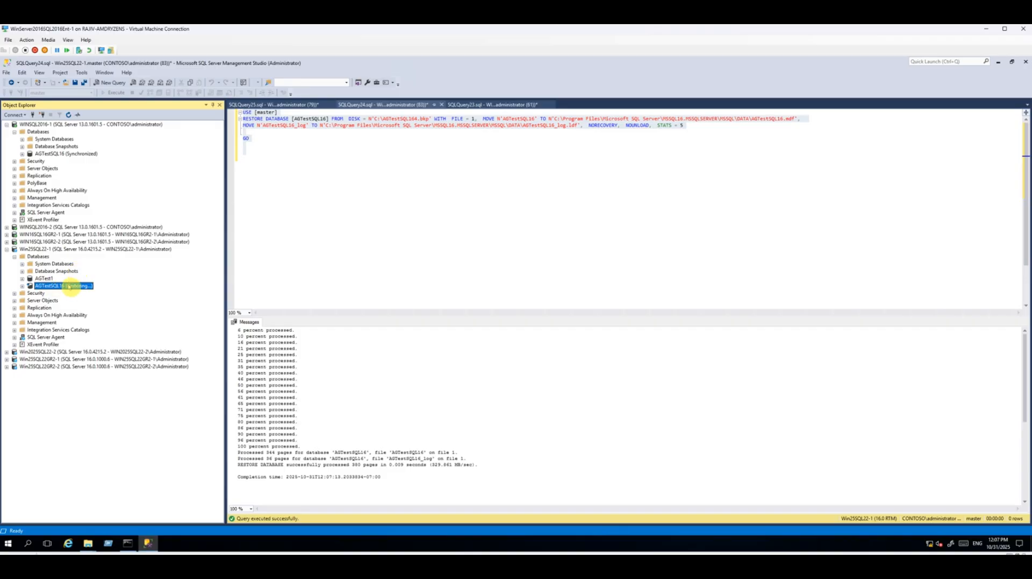
{"action": "left_click", "coordinate": [49, 249]}
{"action": "left_click", "coordinate": [6, 250]}
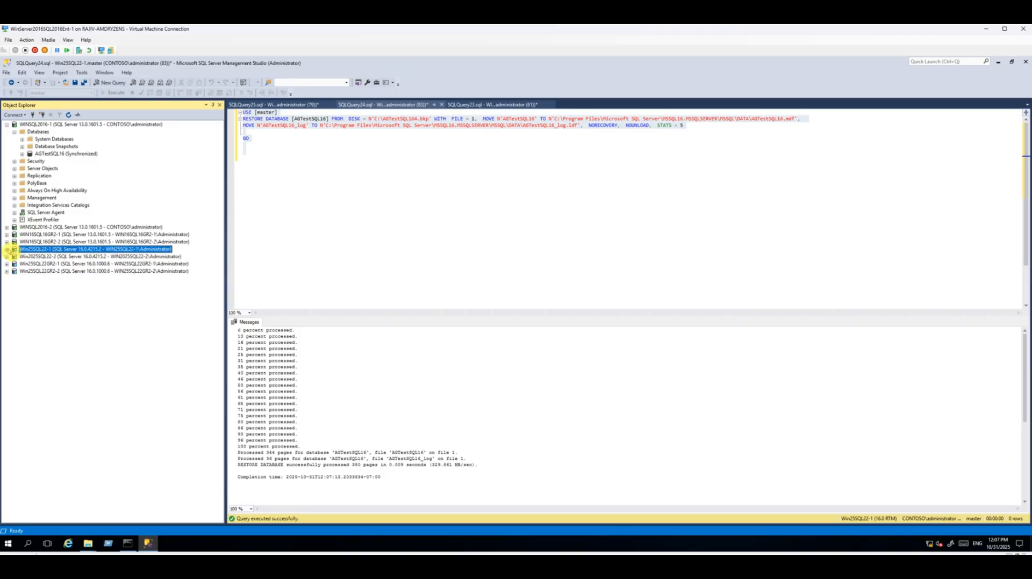
Step: Execute the restore script on Win2025SQL22-2 and check AGTestSQL16 among the server's databases
{"action": "left_click", "coordinate": [274, 105]}
{"action": "left_click", "coordinate": [60, 257]}
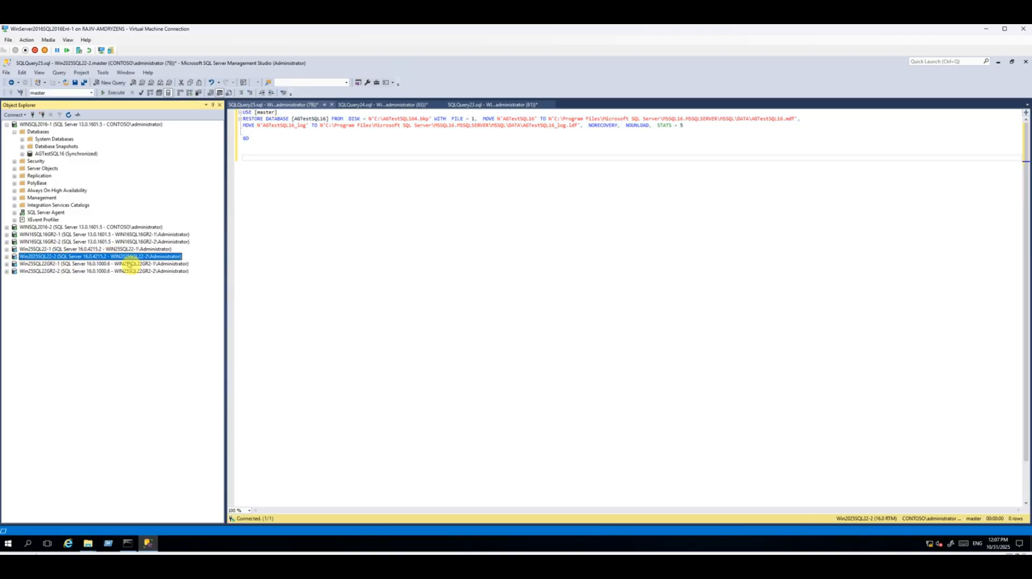
{"action": "left_click", "coordinate": [403, 215]}
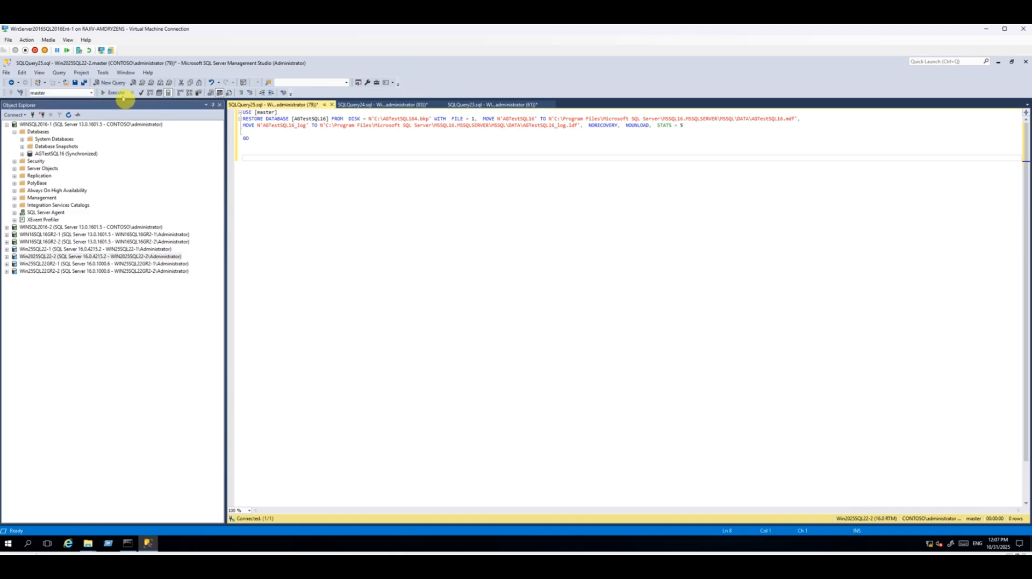
{"action": "left_click", "coordinate": [113, 93]}
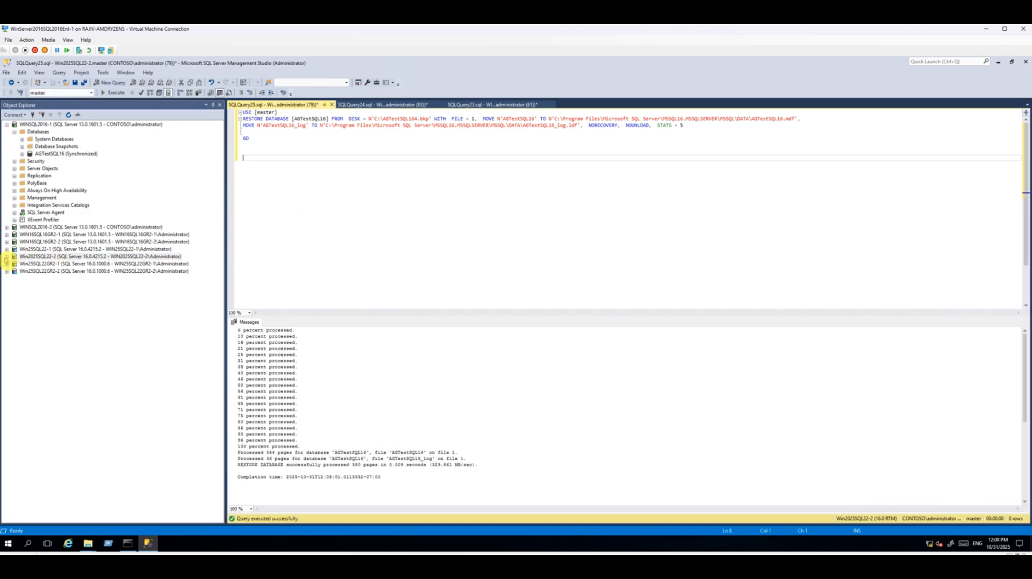
{"action": "left_click", "coordinate": [6, 256]}
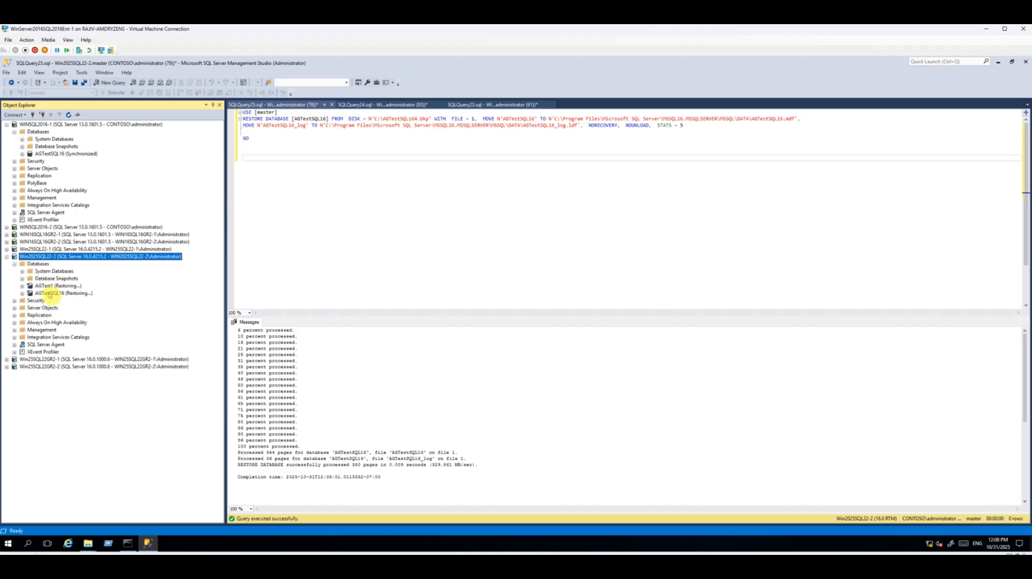
{"action": "left_click", "coordinate": [59, 293]}
{"action": "left_click", "coordinate": [6, 257]}
Step: Run the copied restore script in a new query on Win25SQL22GR2-1 and refresh that server's databases
{"action": "left_click", "coordinate": [6, 264]}
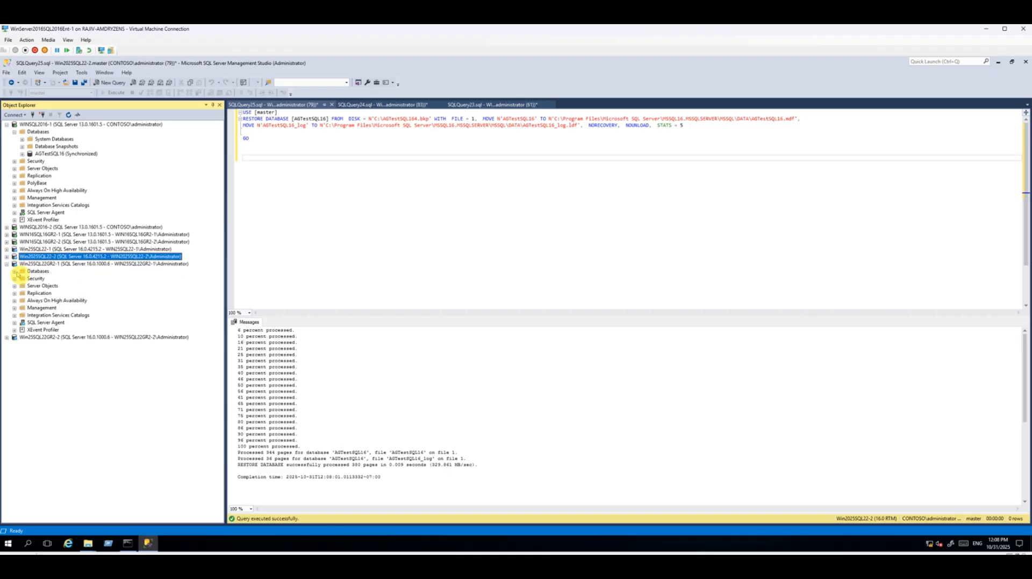
{"action": "left_click", "coordinate": [14, 272]}
{"action": "left_click", "coordinate": [54, 264]}
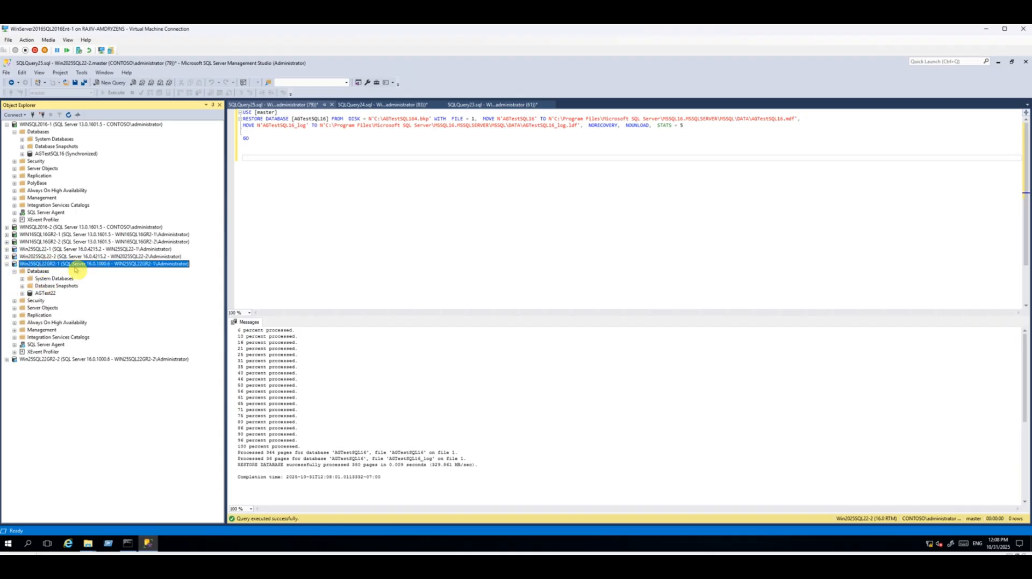
{"action": "left_click", "coordinate": [114, 83]}
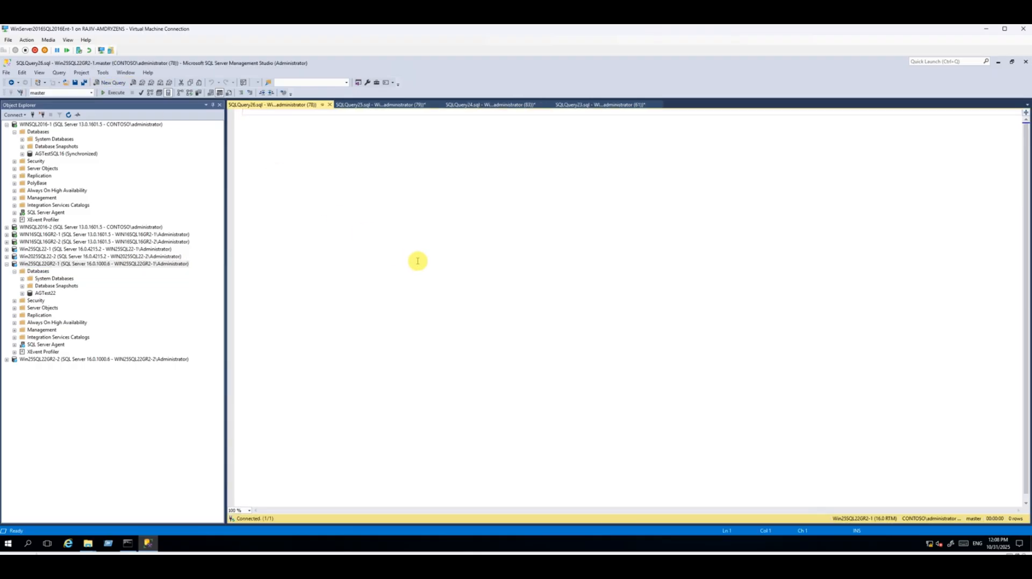
{"action": "type", "text": "USE [master] RESTORE DATABASE [AGTestSQL16] FROM  DISK = N'C:\\AGTestSQL16.bkp' WITH  FILE = 1,  MOVE N'AGTestSQL16' TO N'C:\\Program Files\\Microsoft SQL Server\\MSSQL16.MSSQLSERVER\\MSSQL\\DATA\\AGTestSQL16.mdf', MOVE N'AGTestSQL16_log' TO N'C:\\Program Files\\Microsoft SQL Server\\MSSQL16.MSSQLSERVER\\MSSQL\\DATA\\AGTestSQL16_log.ldf',  NORECOVERY,  NOUNLOAD,  STATS = 5  GO"}
{"action": "key", "text": "F5"}
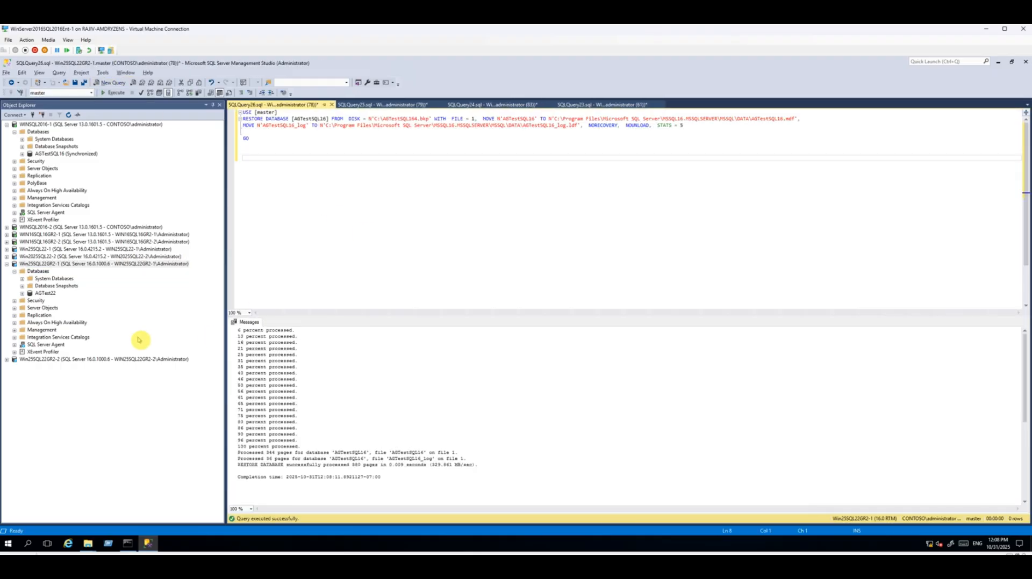
{"action": "left_click", "coordinate": [37, 271]}
{"action": "left_click", "coordinate": [68, 114]}
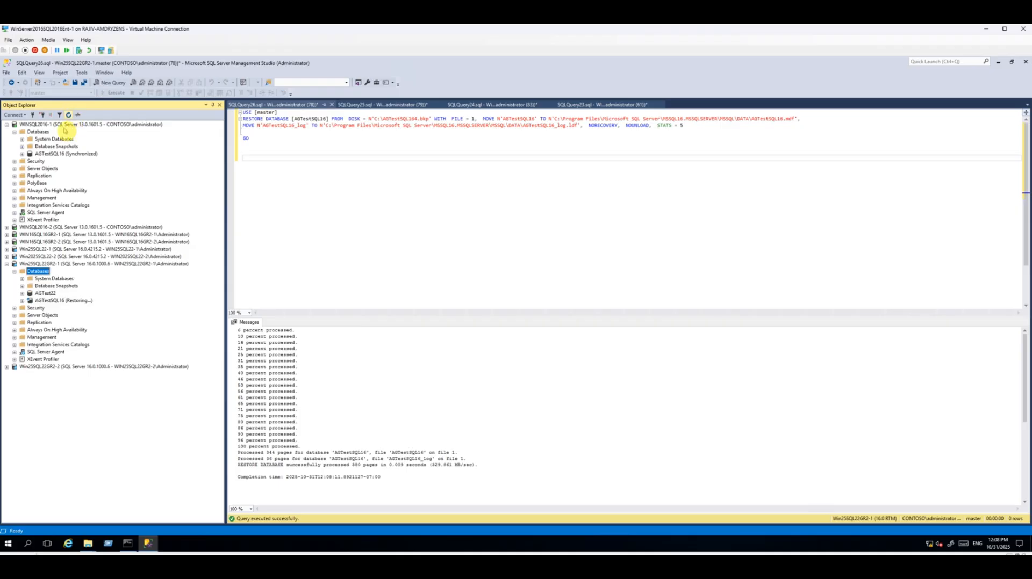
Step: Run the copied AGTestSQL16 restore script in a new query on Win25SQL22GR2-2
{"action": "left_click", "coordinate": [39, 366]}
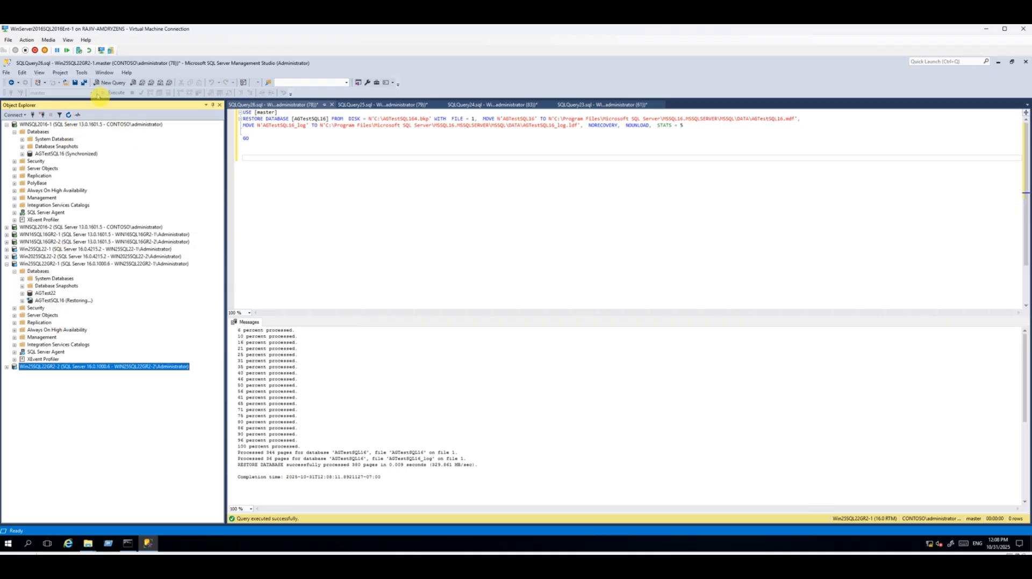
{"action": "left_click", "coordinate": [110, 82]}
{"action": "key", "text": "ctrl+v"}
{"action": "key", "text": "F5"}
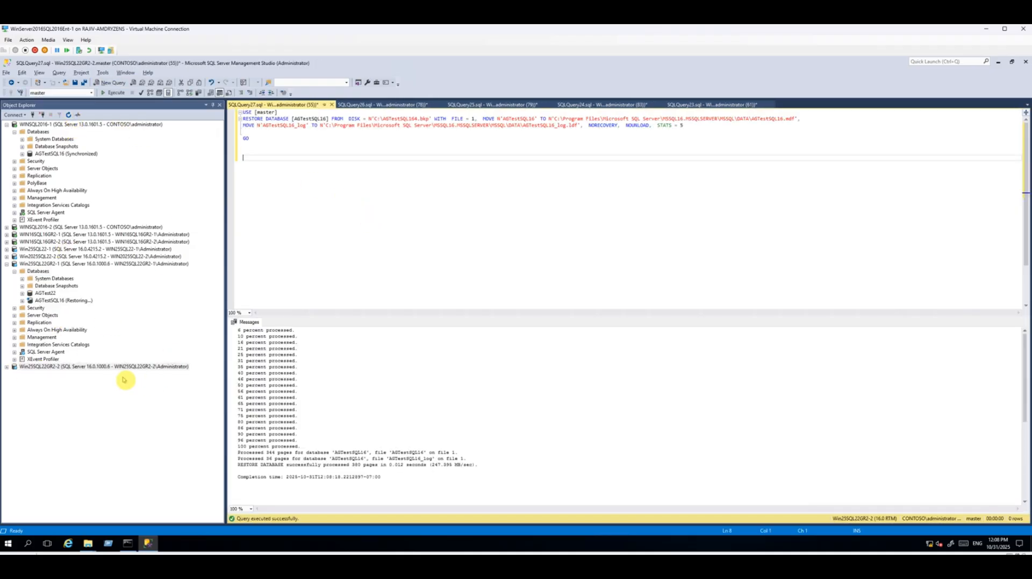
Step: Refresh the databases of Win25SQL22GR2-2 and check the state of AGTestSQL16 there
{"action": "left_click", "coordinate": [7, 367]}
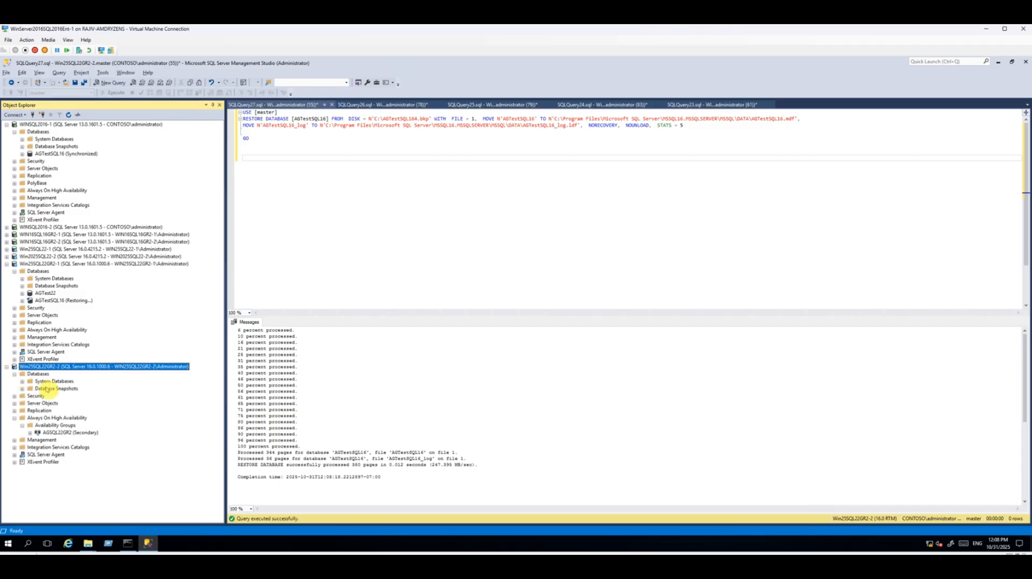
{"action": "left_click", "coordinate": [37, 374]}
{"action": "left_click", "coordinate": [68, 114]}
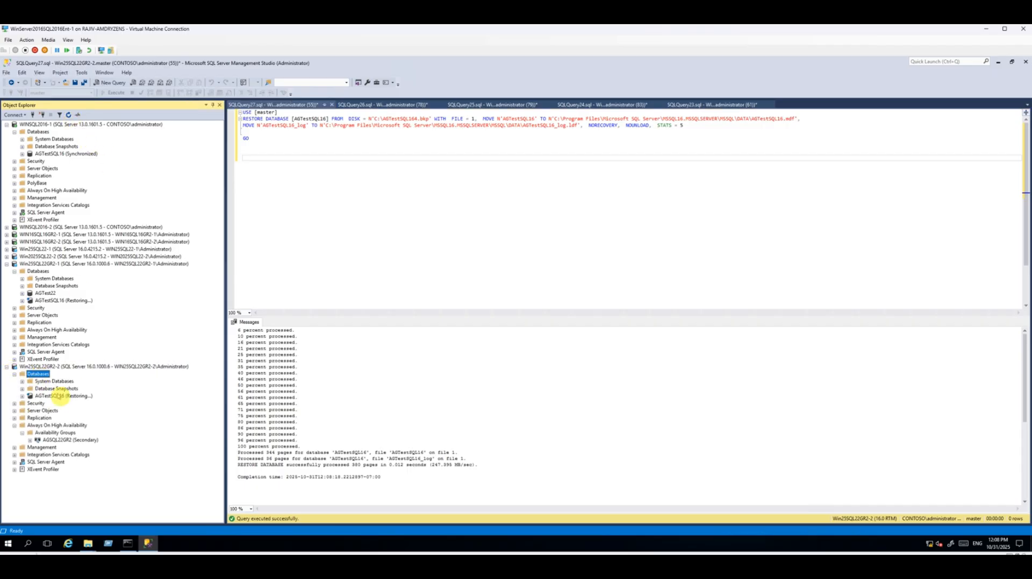
{"action": "left_click", "coordinate": [59, 397]}
Step: Refresh the four SQL Server 2022 servers in Object Explorer, collapsing Win25SQL22GR2-1 and Win2025SQL22-2
{"action": "left_click", "coordinate": [54, 264]}
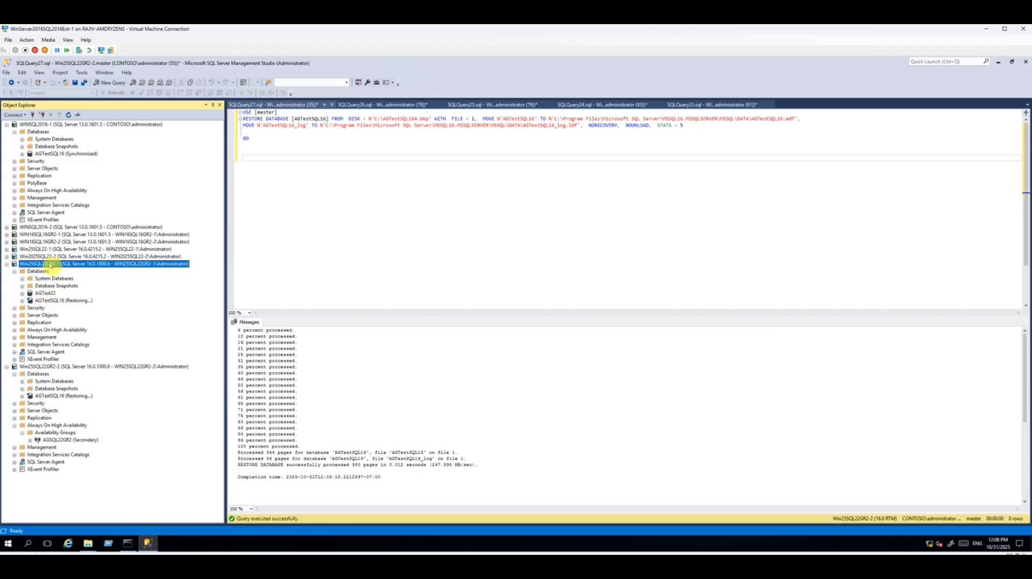
{"action": "double_click", "coordinate": [37, 271]}
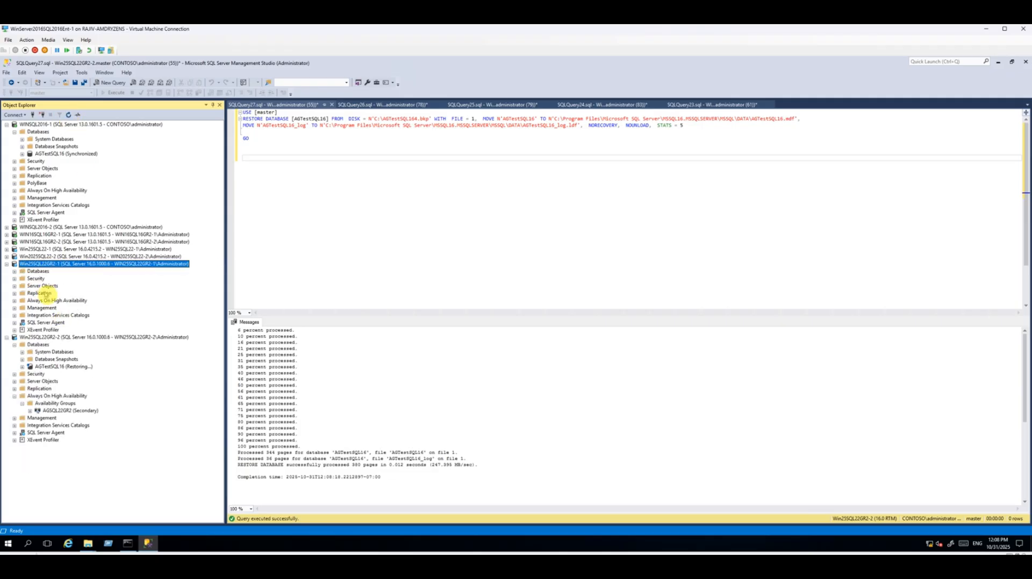
{"action": "left_click", "coordinate": [53, 337]}
{"action": "left_click", "coordinate": [68, 115]}
{"action": "left_click", "coordinate": [6, 264]}
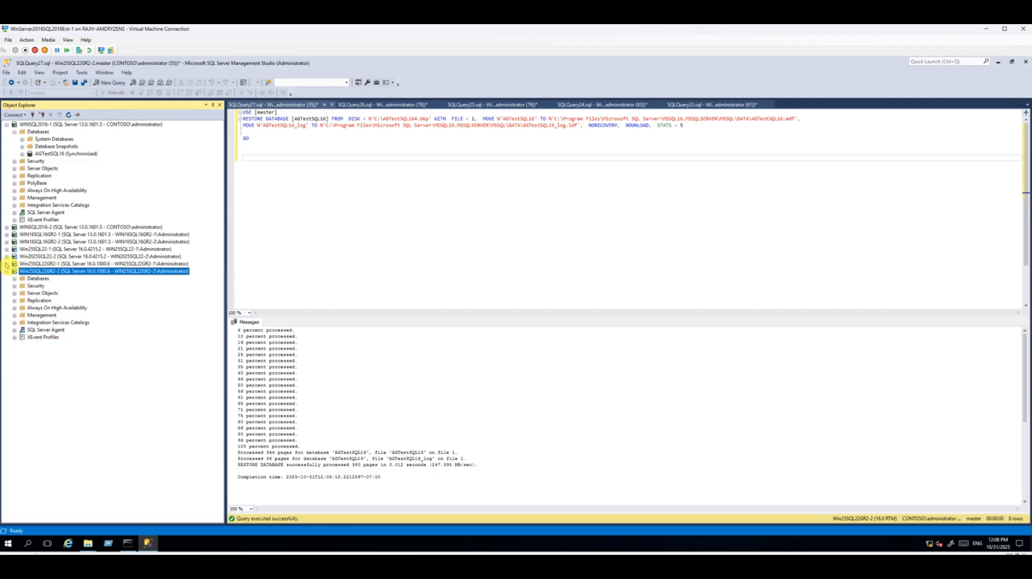
{"action": "left_click", "coordinate": [7, 256]}
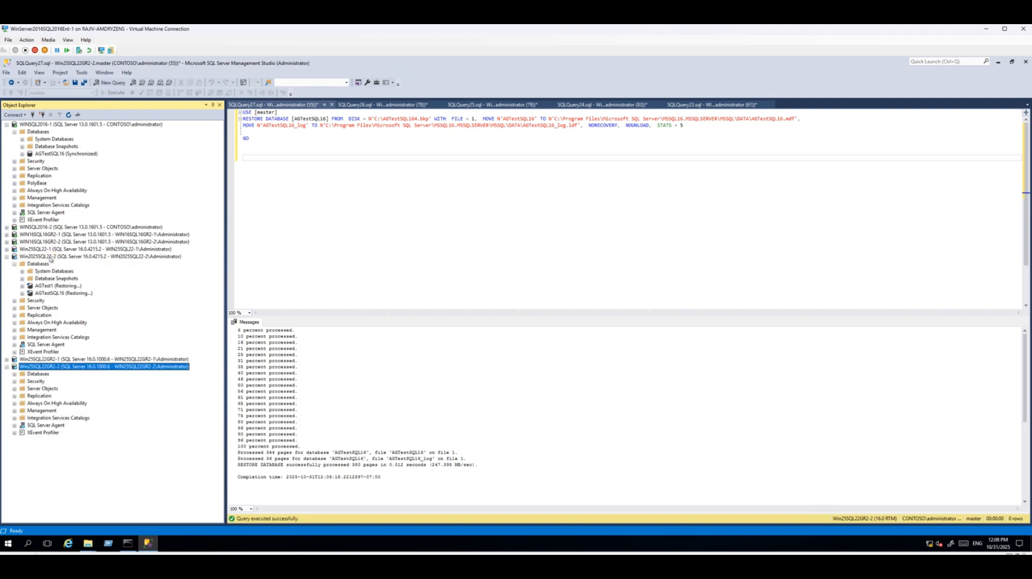
{"action": "left_click", "coordinate": [51, 257]}
{"action": "left_click", "coordinate": [68, 114]}
{"action": "left_click", "coordinate": [7, 257]}
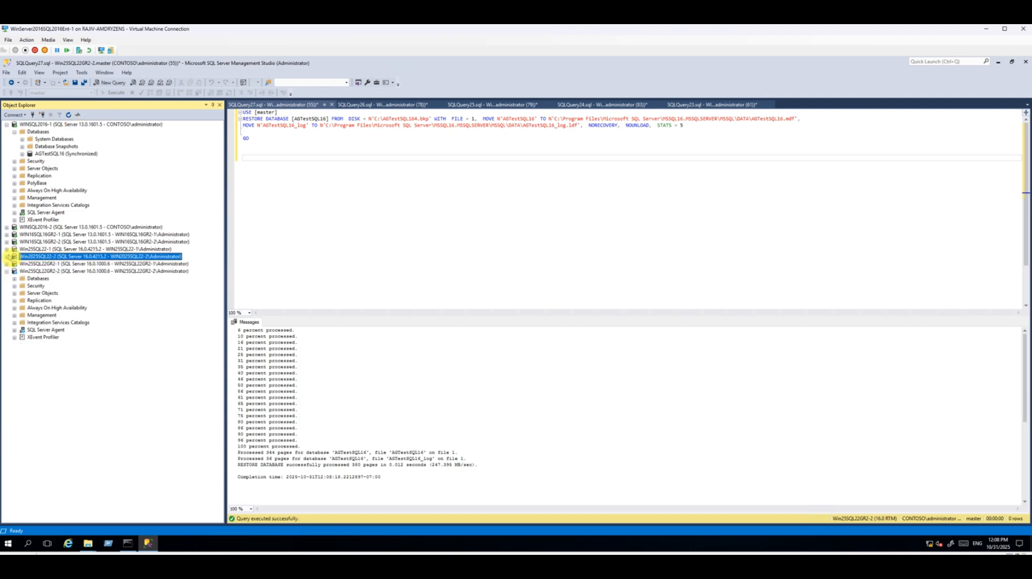
{"action": "left_click", "coordinate": [7, 250]}
{"action": "left_click", "coordinate": [50, 250]}
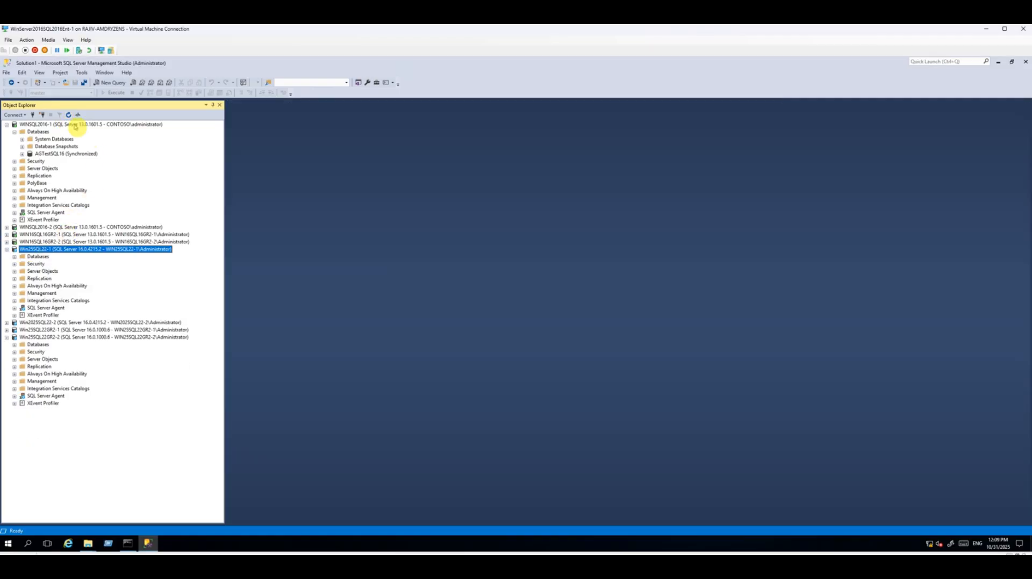
Step: In a new query on WINSQL2016-1, enter the script creating distributed group DistAG2022 from AGSQL16-GR1 and AGSQL22-GR1 with asynchronous commit, manual failover and manual seeding
{"action": "left_click", "coordinate": [76, 124]}
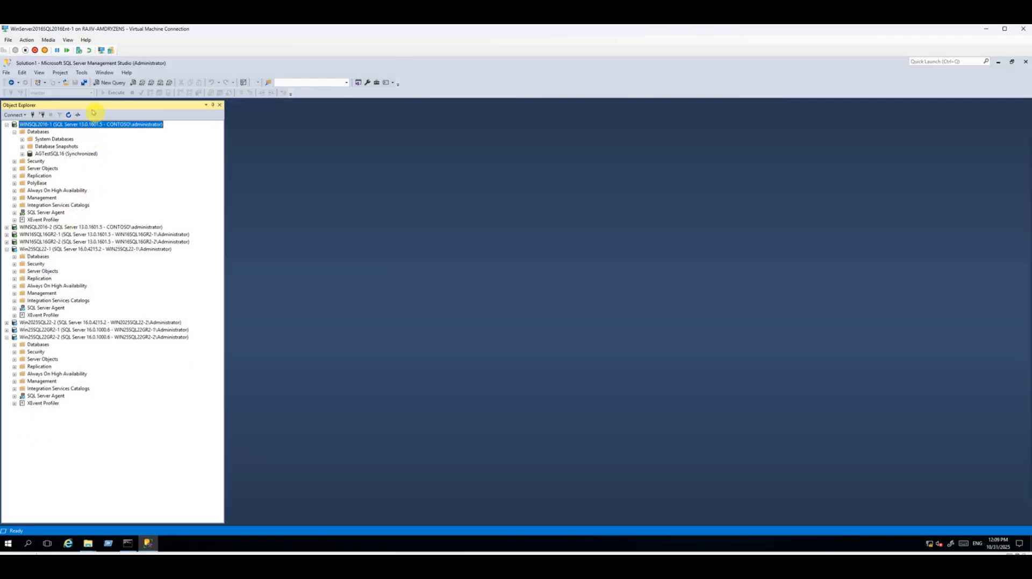
{"action": "left_click", "coordinate": [111, 82]}
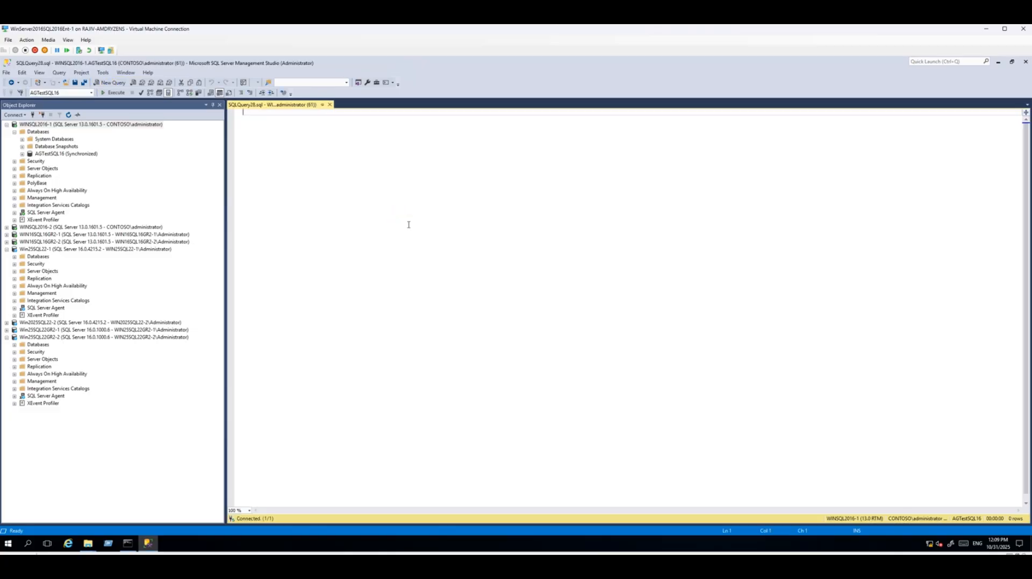
{"action": "type", "text": "USE master; GO  CREATE AVAILABILITY GROUP DistAG2022 WITH (DISTRIBUTED) AVAILABILITY GROUP ON N'AGSQL16-GR1' WITH( LISTENER_URL = N'tcp://SQL16GR1.contoso.com:5022', AVAILABILITY_MODE = ASYNCHRONOUS_COMMIT, FAILOVER_MODE = MANUAL, SEEDING_MODE = MANUAL ), N'AGSQL22-GR1' WITH ( LISTENER_URL = N'tcp://SQL22GR1.corp.com:5022', AVAILABILITY_MODE = ASYNCHRONOUS_COMMIT, FAILOVER_MODE = MANUAL, SEEDING_MODE = MANUAL );"}
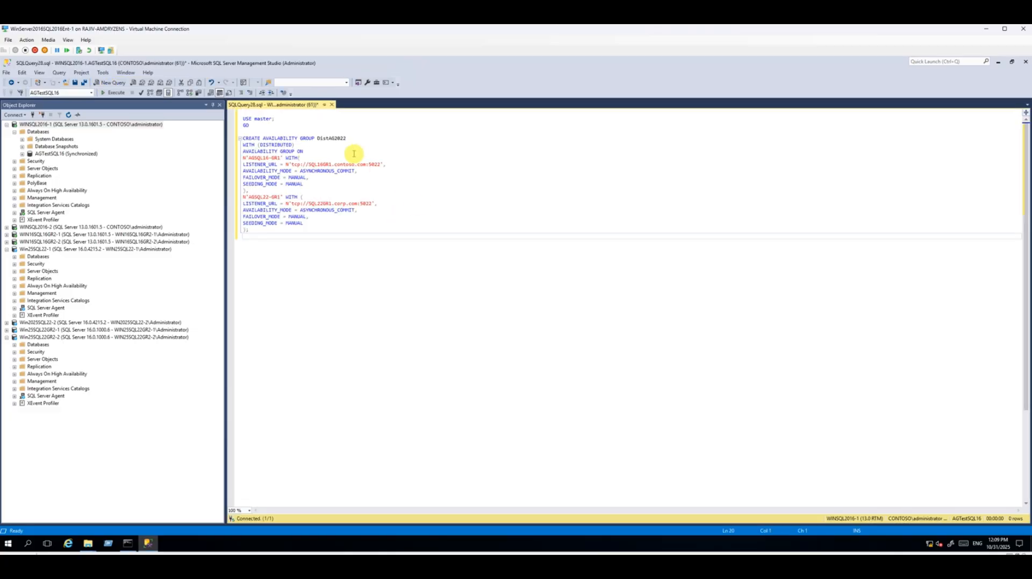
Step: Collapse Win25SQL22-1 and Win25SQL22GR2-2, open a blank query on Win25SQL22-1 and return to the DistAG2022 script
{"action": "left_click", "coordinate": [7, 249]}
{"action": "left_click", "coordinate": [6, 271]}
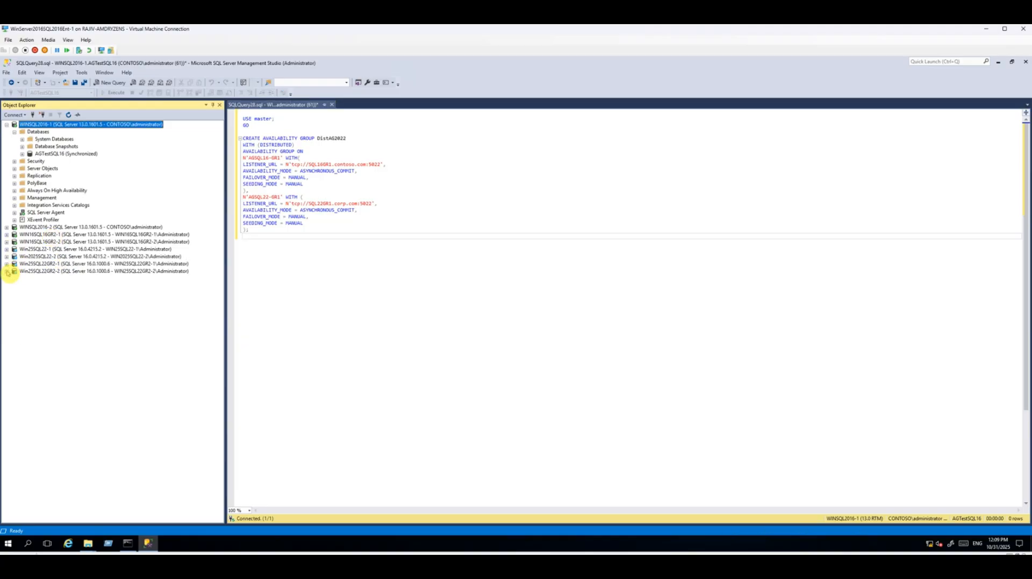
{"action": "left_click", "coordinate": [51, 250]}
{"action": "left_click", "coordinate": [106, 85]}
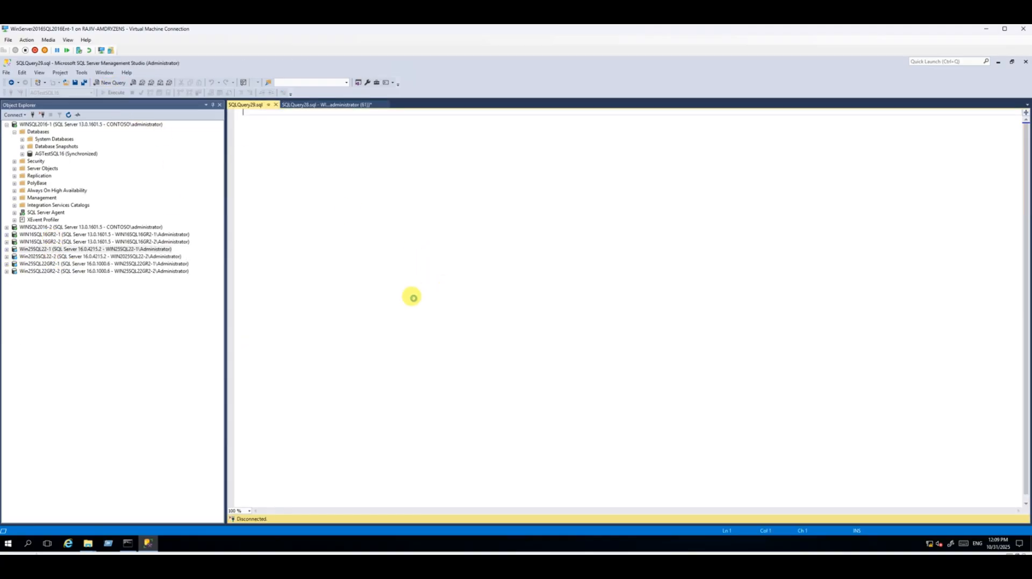
{"action": "left_click", "coordinate": [361, 105]}
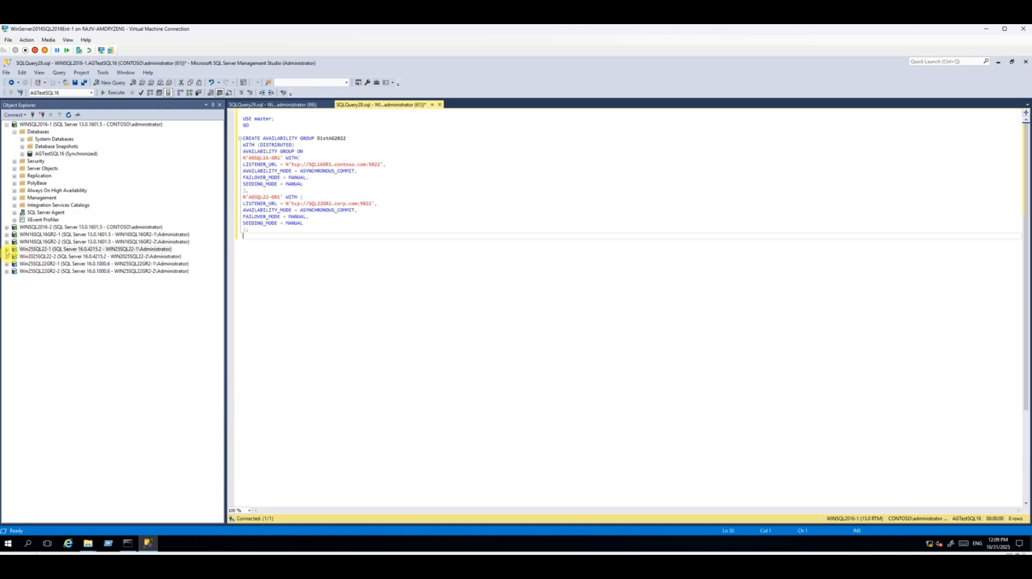
Step: Show the availability groups of Win25SQL22-1 in Object Explorer
{"action": "left_click", "coordinate": [6, 250]}
{"action": "left_click", "coordinate": [14, 286]}
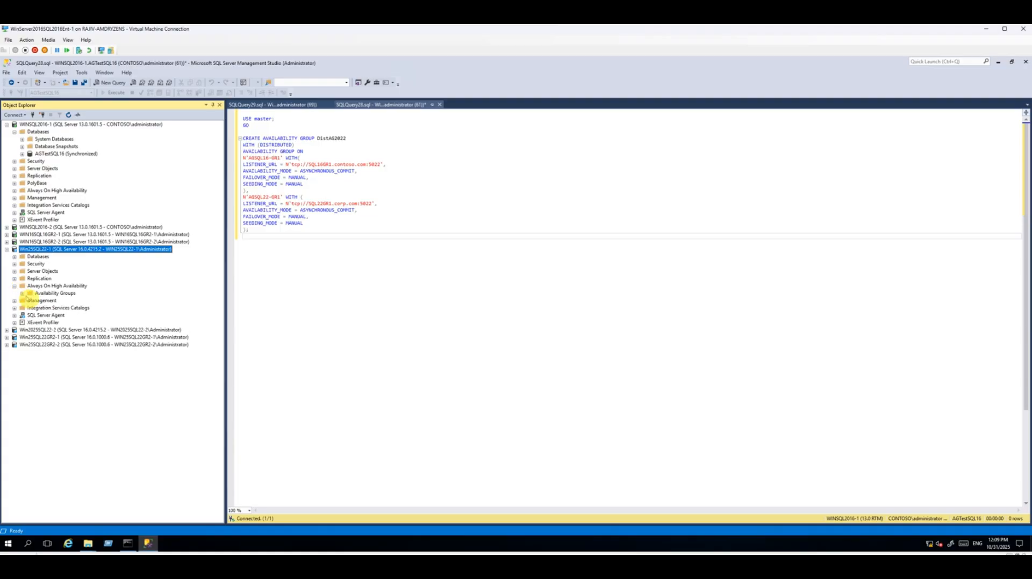
{"action": "left_click", "coordinate": [22, 294]}
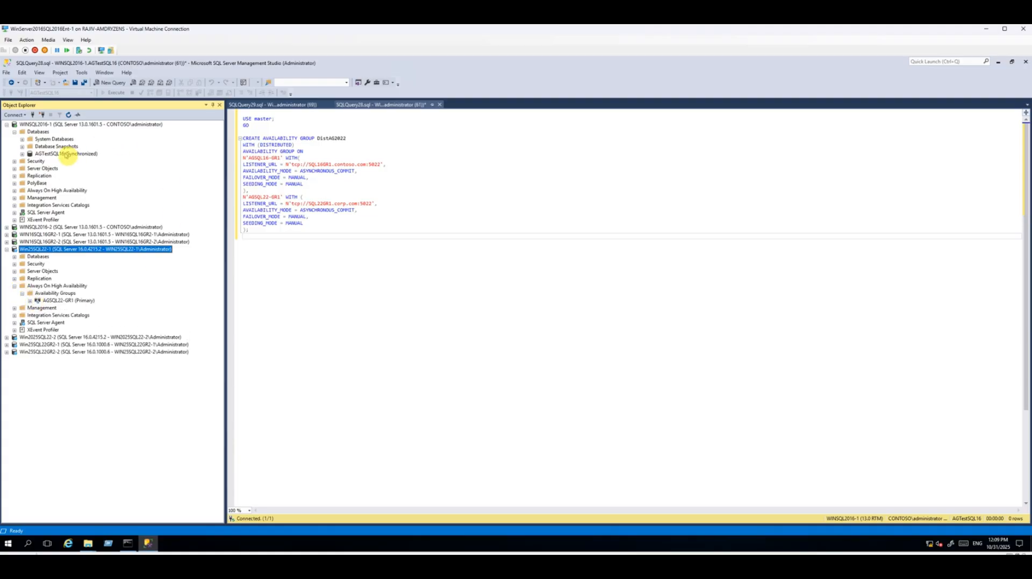
Step: Compare the availability group and listener names on WINSQL2016-1 with AGSQL16-GR1 and its listener URL in the script
{"action": "left_click", "coordinate": [14, 132]}
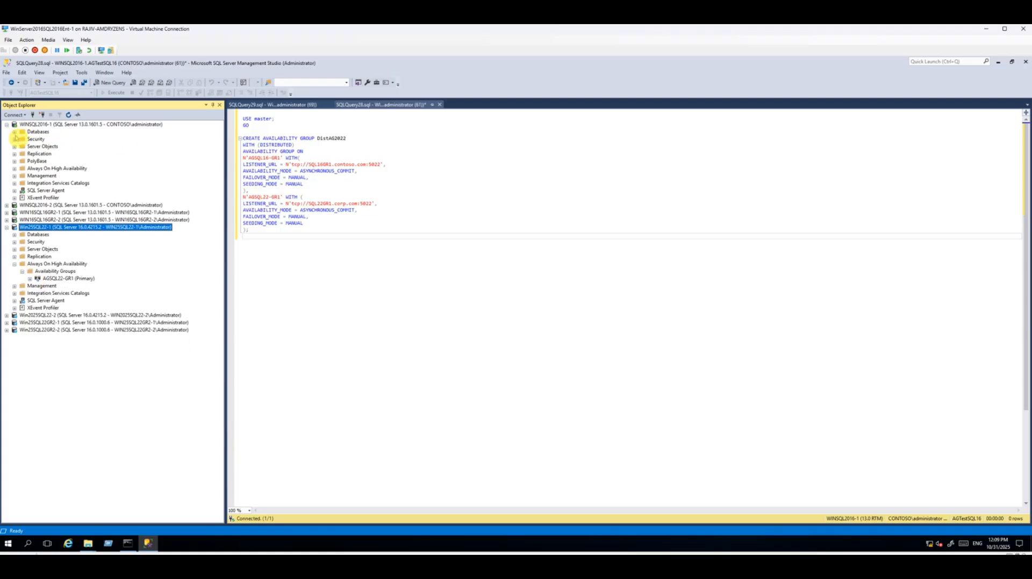
{"action": "left_click", "coordinate": [15, 169]}
{"action": "left_click", "coordinate": [22, 175]}
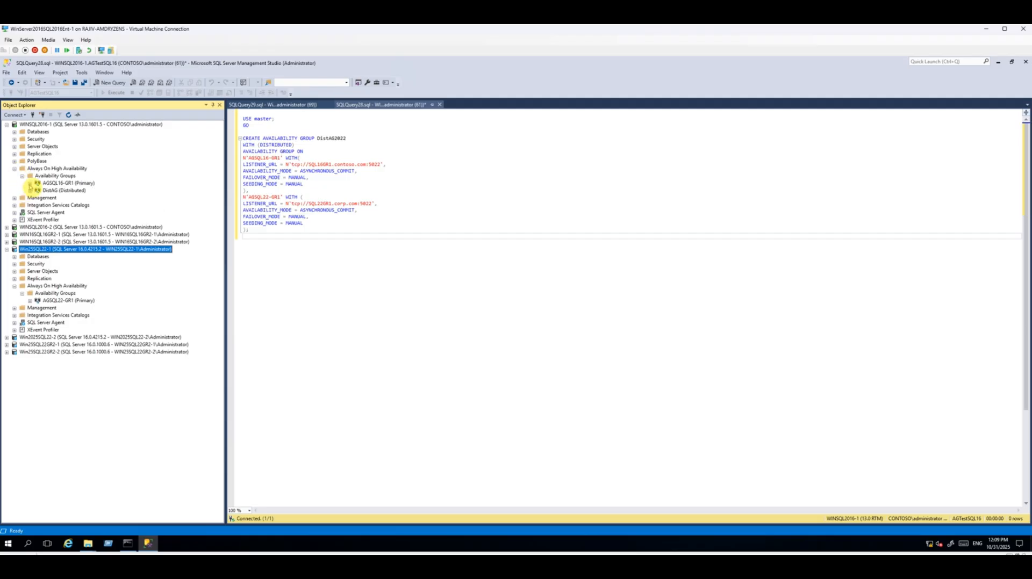
{"action": "left_click", "coordinate": [30, 184]}
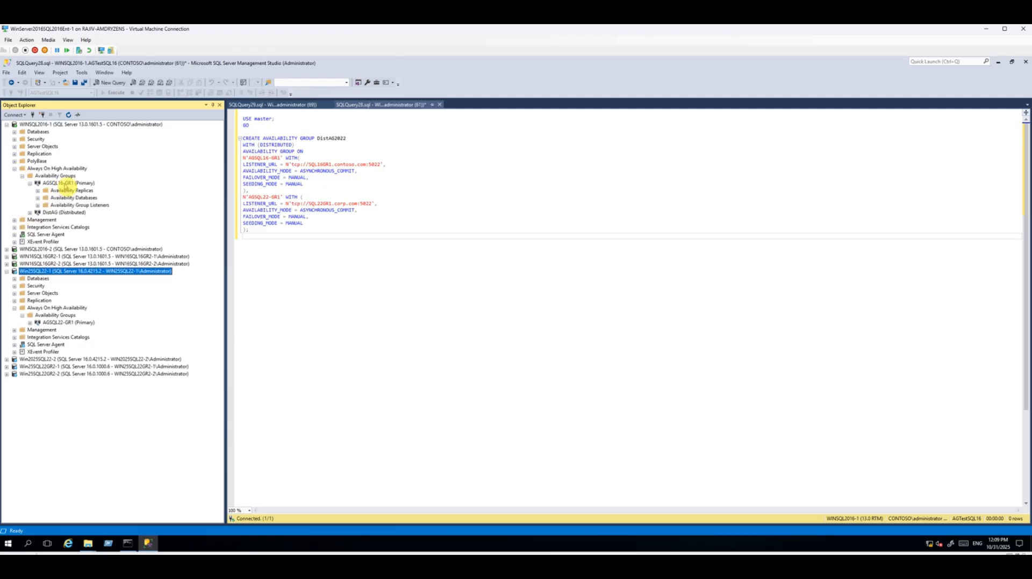
{"action": "left_click_drag", "start_coordinate": [248, 158], "coordinate": [282, 158]}
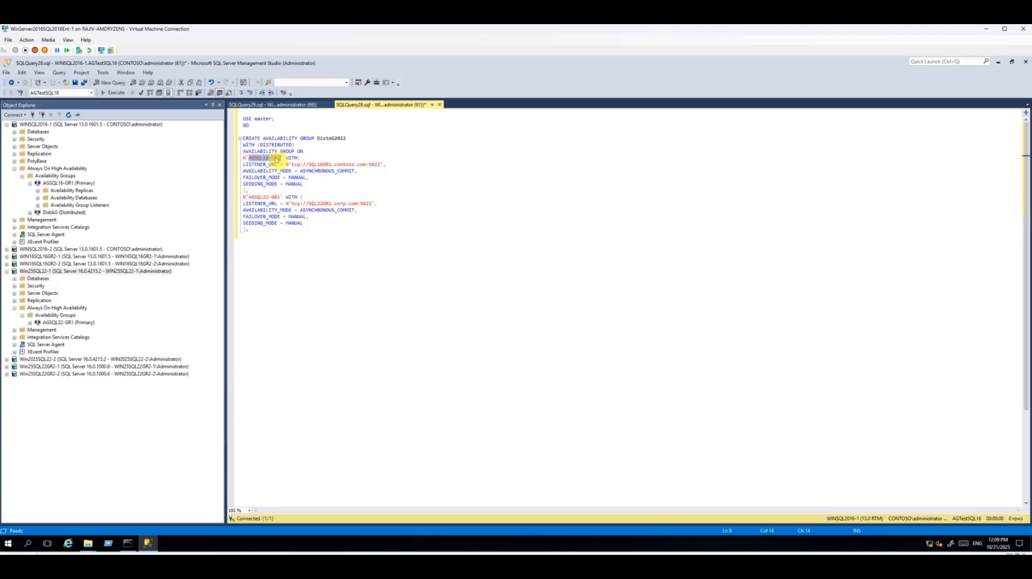
{"action": "left_click", "coordinate": [38, 205]}
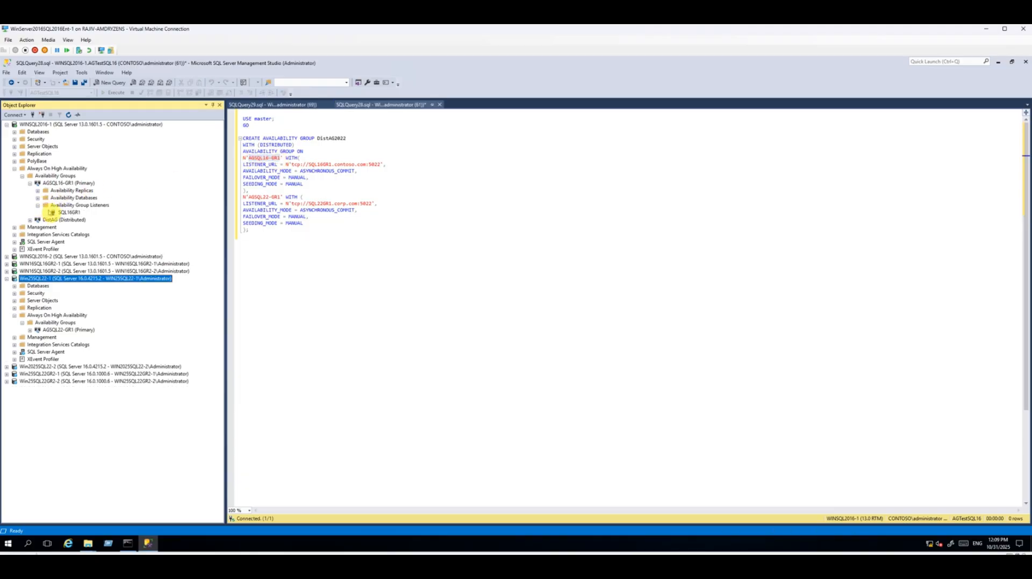
{"action": "left_click", "coordinate": [68, 213]}
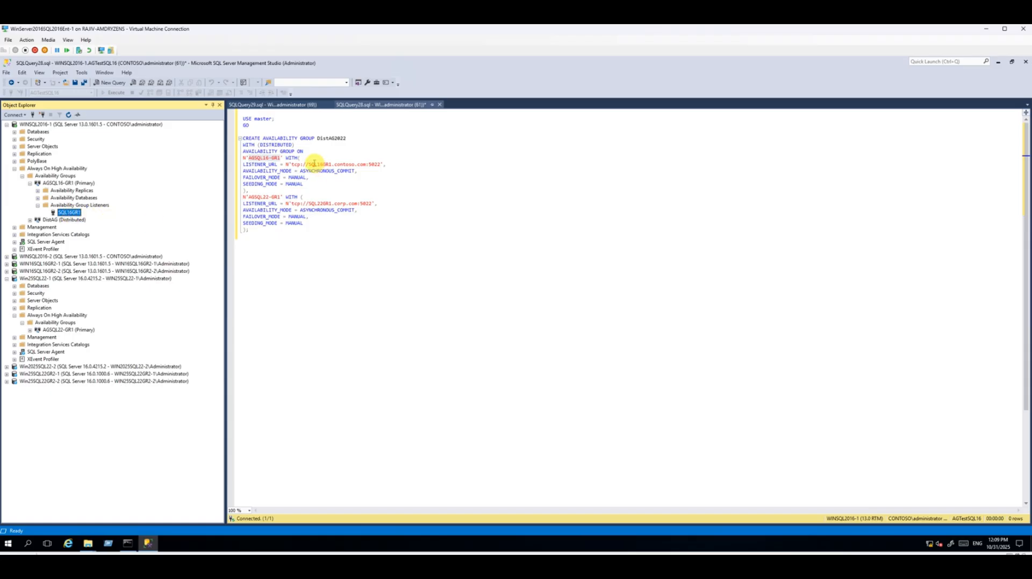
{"action": "left_click_drag", "start_coordinate": [309, 164], "coordinate": [324, 164]}
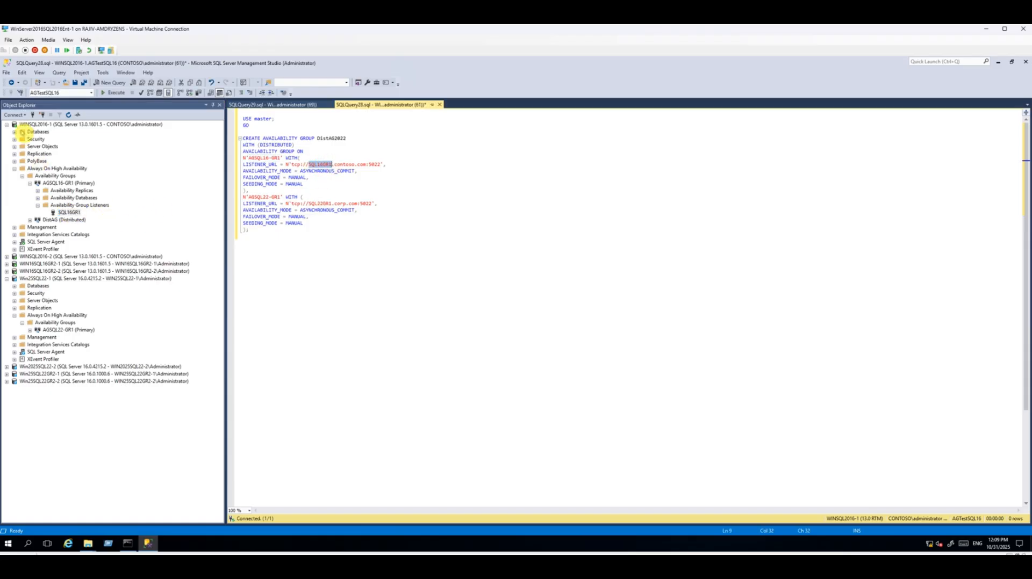
Step: Collapse WINSQL2016-1 and compare AGSQL22-GR1 and its listener on Win25SQL22-1 with the script's second group and listener URL
{"action": "left_click", "coordinate": [7, 124]}
{"action": "left_click", "coordinate": [56, 205]}
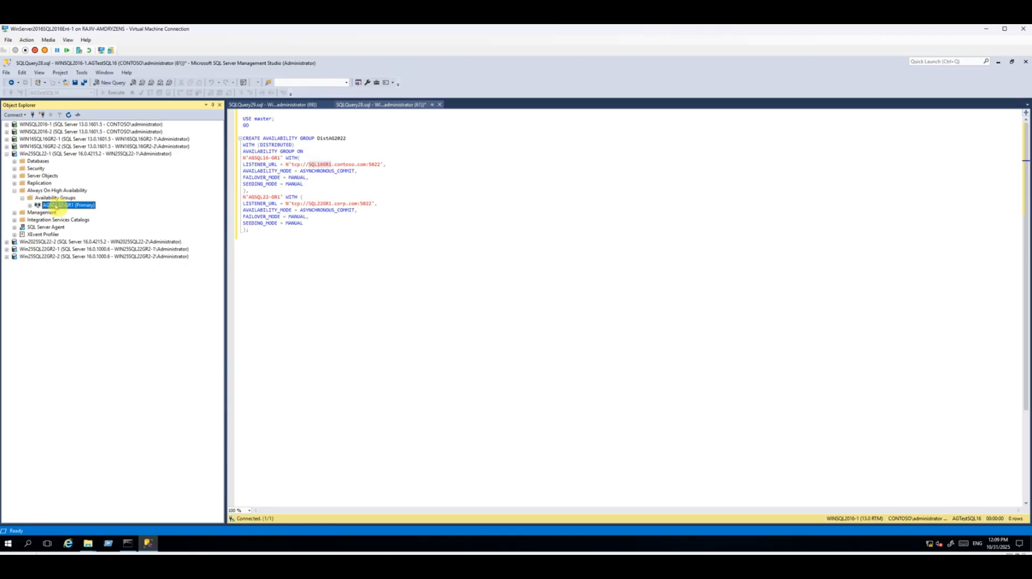
{"action": "left_click", "coordinate": [45, 155]}
{"action": "left_click", "coordinate": [30, 205]}
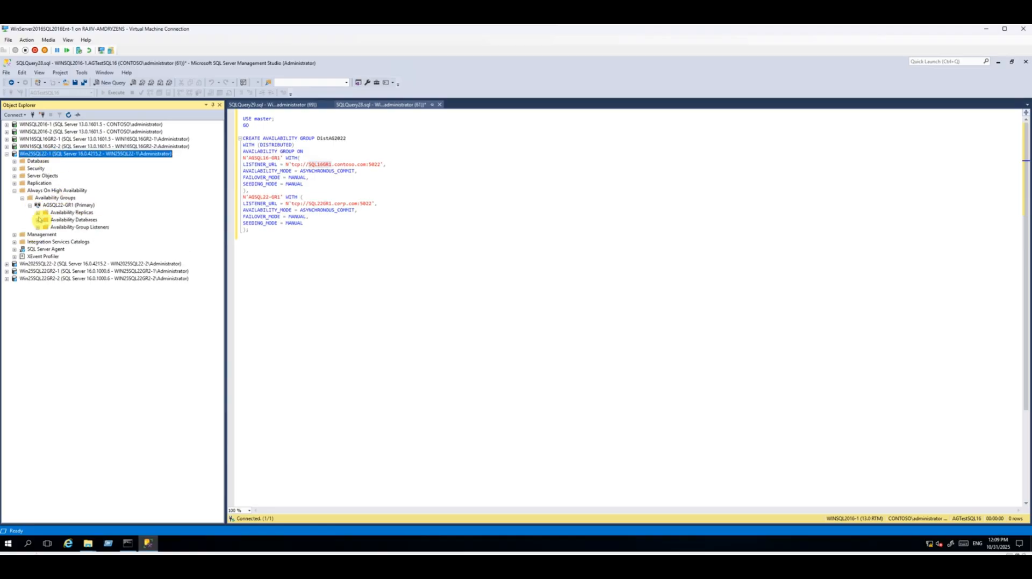
{"action": "left_click", "coordinate": [37, 220]}
{"action": "left_click", "coordinate": [38, 227]}
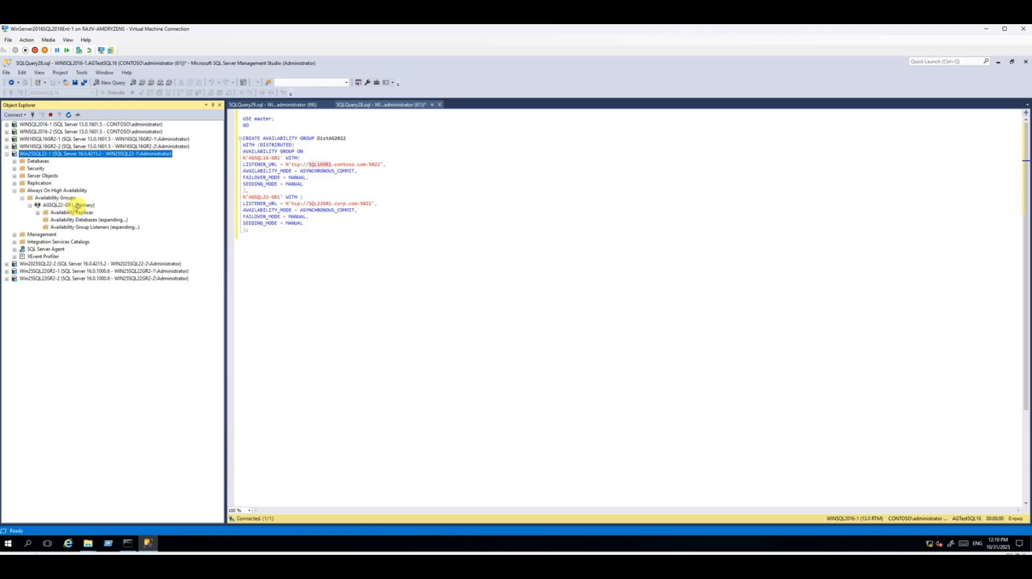
{"action": "left_click", "coordinate": [257, 197]}
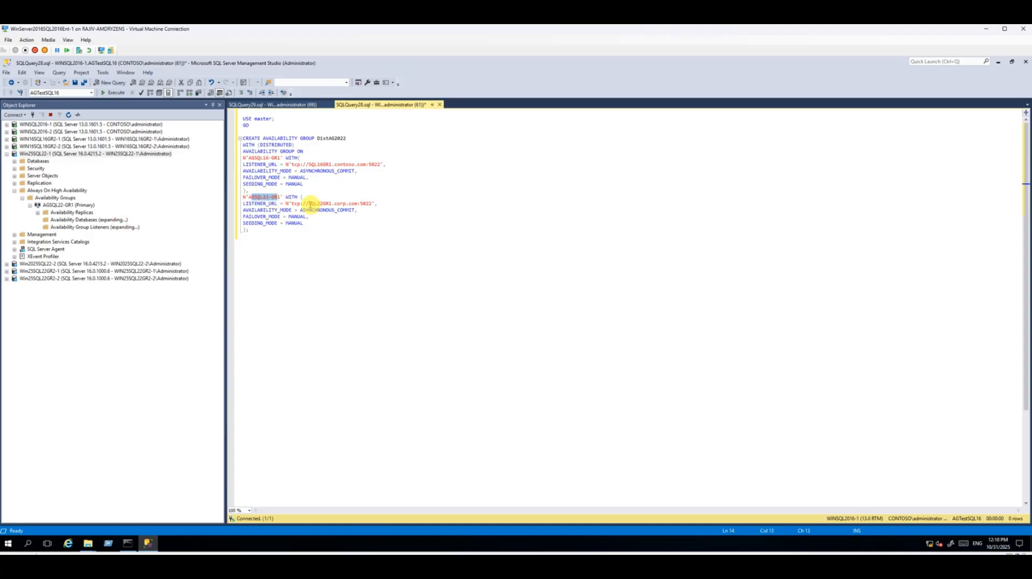
{"action": "left_click_drag", "start_coordinate": [309, 204], "coordinate": [360, 204]}
{"action": "left_click", "coordinate": [56, 228]}
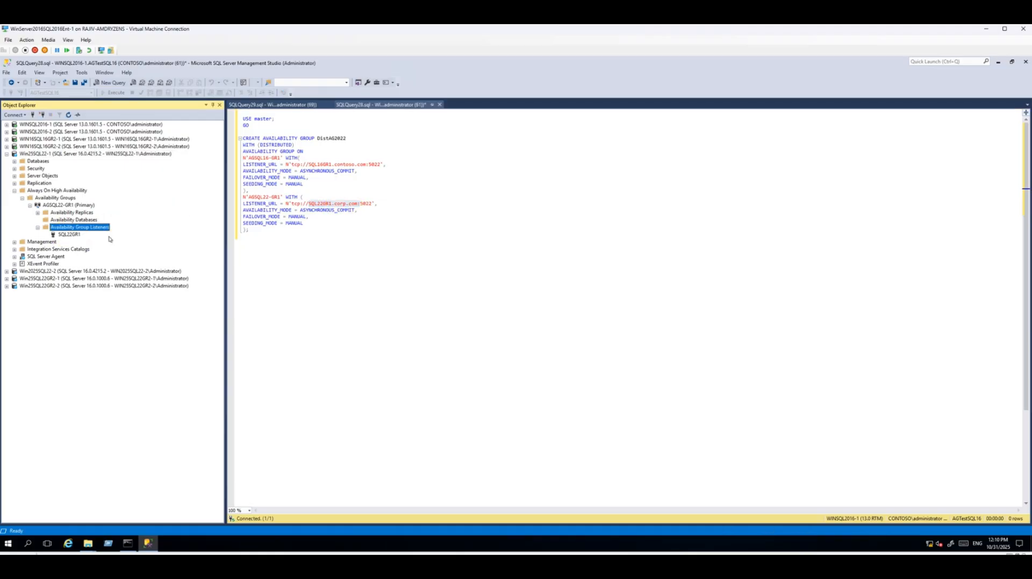
{"action": "left_click", "coordinate": [75, 234]}
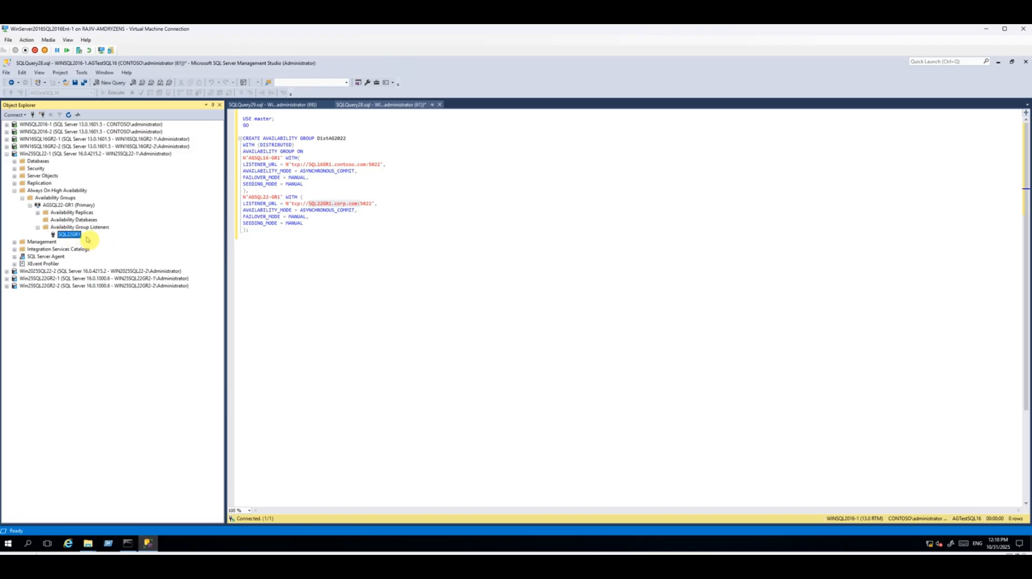
{"action": "left_click", "coordinate": [74, 220]}
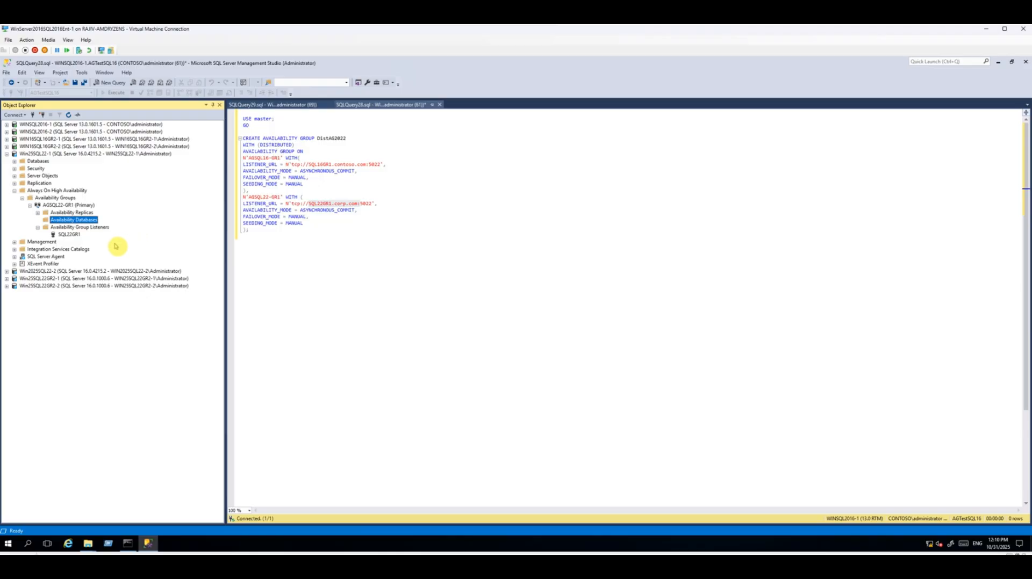
{"action": "left_click", "coordinate": [69, 235]}
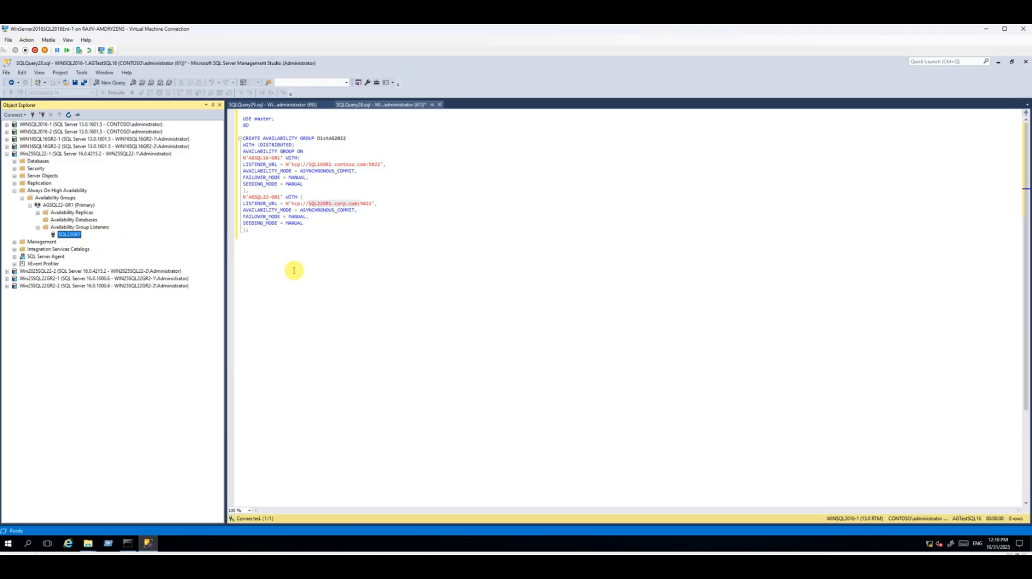
Step: Copy the whole DistAG2022 script into the blank query connected to Win25SQL22-1
{"action": "left_click_drag", "start_coordinate": [320, 269], "coordinate": [237, 89]}
{"action": "key", "text": "ctrl+c"}
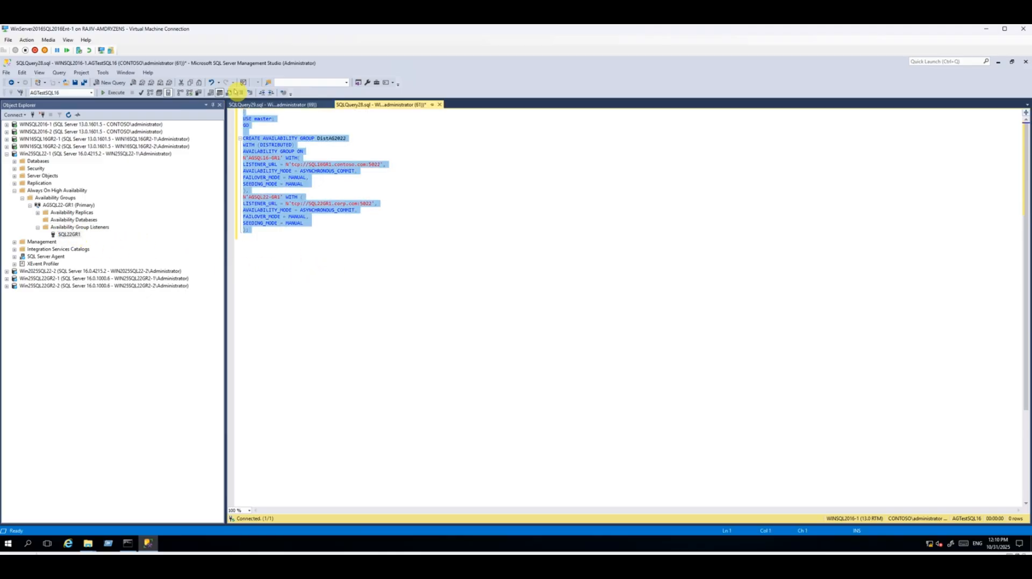
{"action": "left_click", "coordinate": [295, 105]}
{"action": "key", "text": "ctrl+v"}
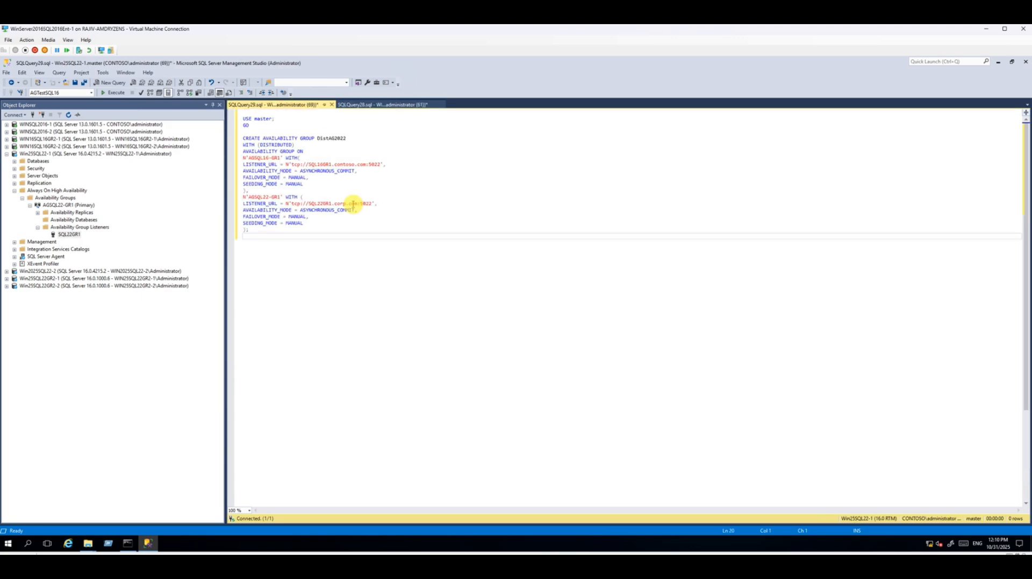
Step: In the copied script, change CREATE to ALTER and replace the WITH (DISTRIBUTED) line with Join
{"action": "double_click", "coordinate": [251, 138]}
{"action": "type", "text": "AL"}
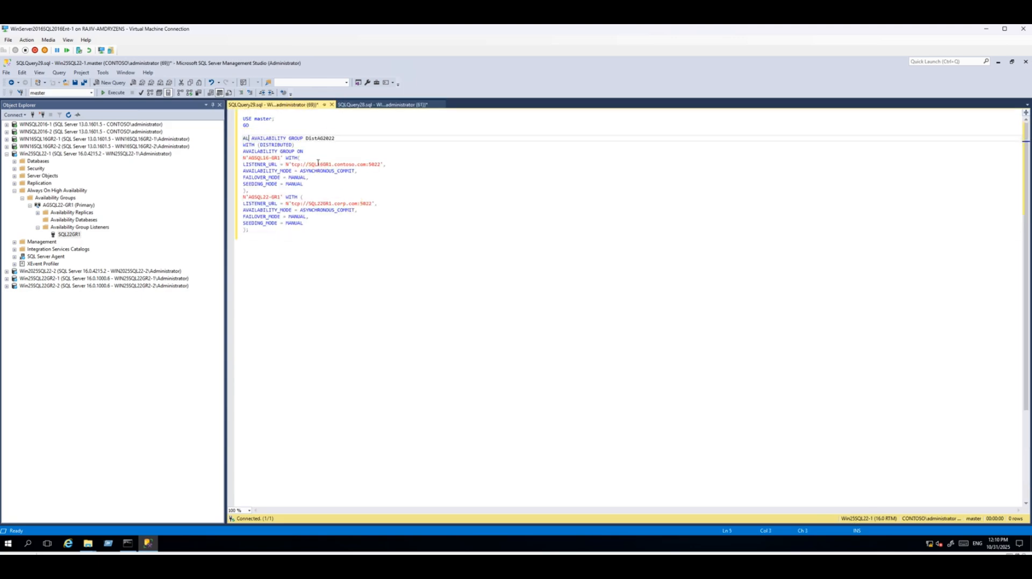
{"action": "type", "text": "TER"}
{"action": "left_click_drag", "start_coordinate": [294, 145], "coordinate": [242, 145]}
{"action": "type", "text": "M"}
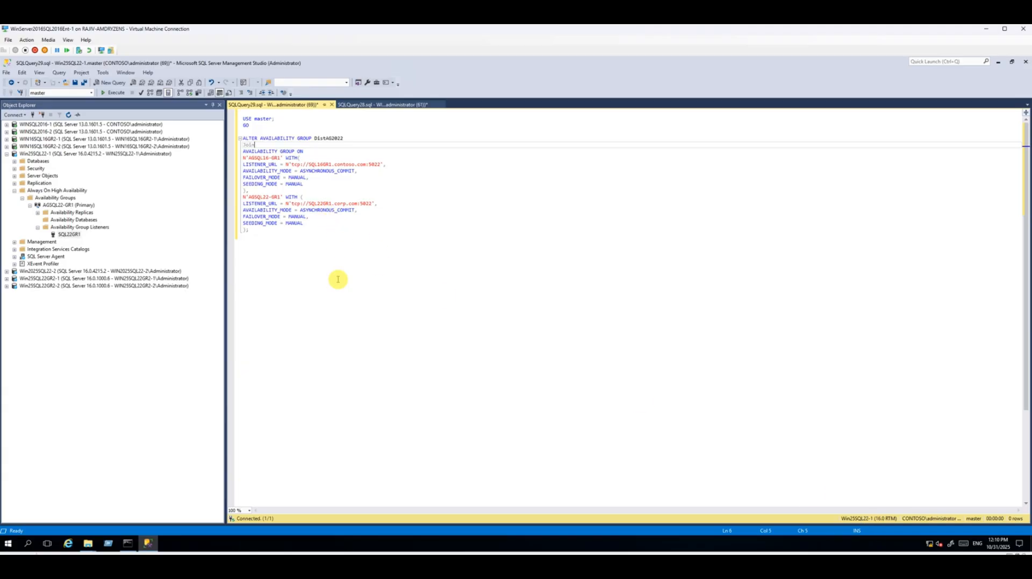
Step: Check the distributed group name DistAG2022 in the CREATE script connected to WINSQL2016-1
{"action": "left_click", "coordinate": [362, 105]}
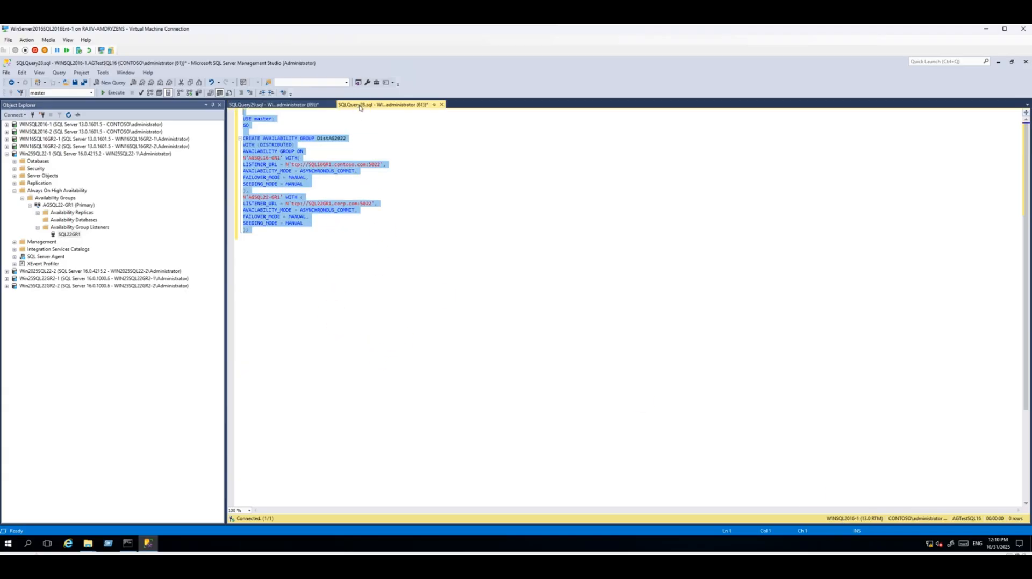
{"action": "left_click", "coordinate": [425, 271]}
{"action": "double_click", "coordinate": [325, 138]}
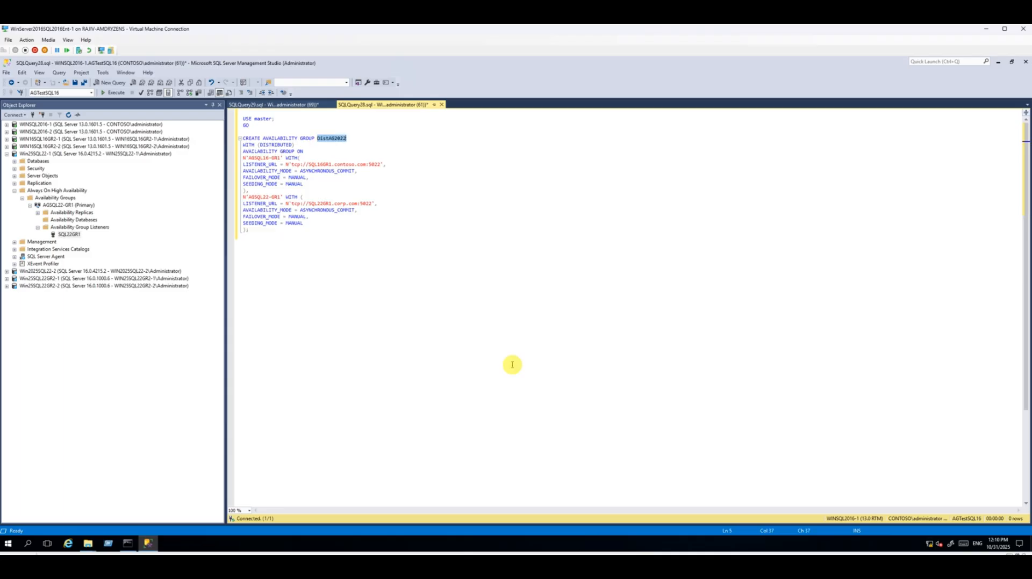
{"action": "left_click", "coordinate": [442, 330]}
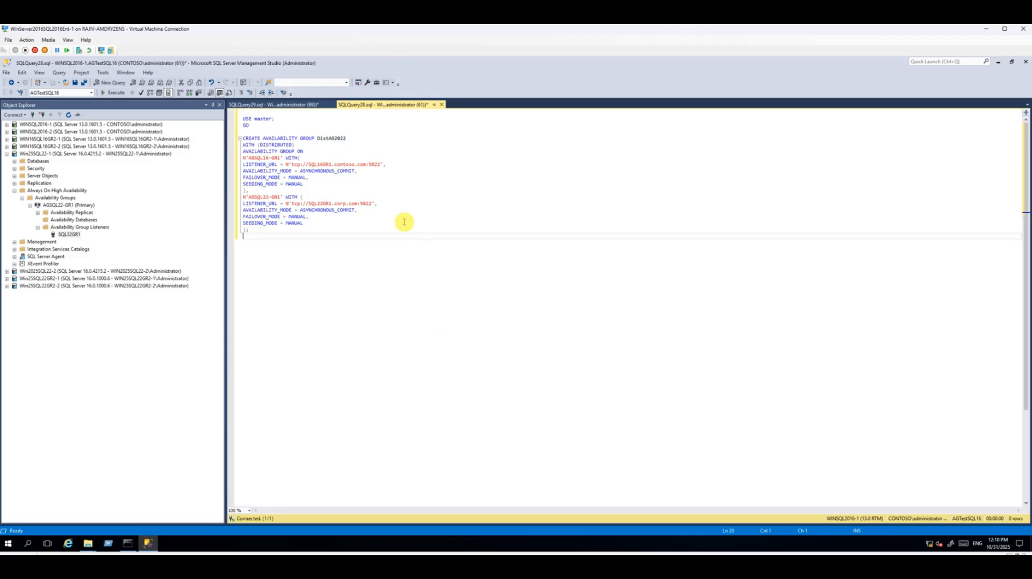
{"action": "double_click", "coordinate": [326, 139]}
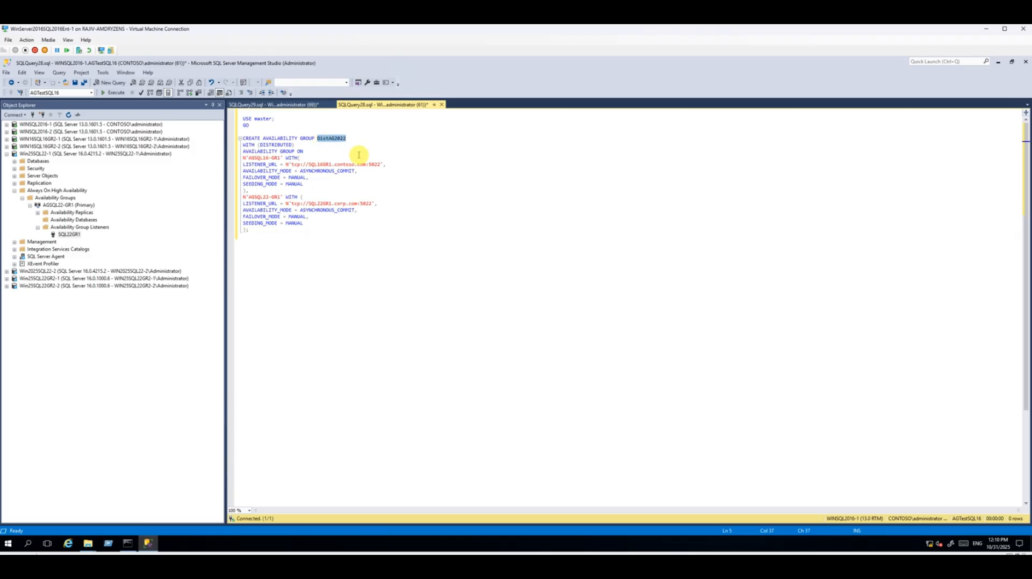
Step: Collapse Win25SQL22-1 and append alter database [AGTestSQL16] SET HADR Availability Group = [DistAG2022] to its join script
{"action": "left_click", "coordinate": [5, 154]}
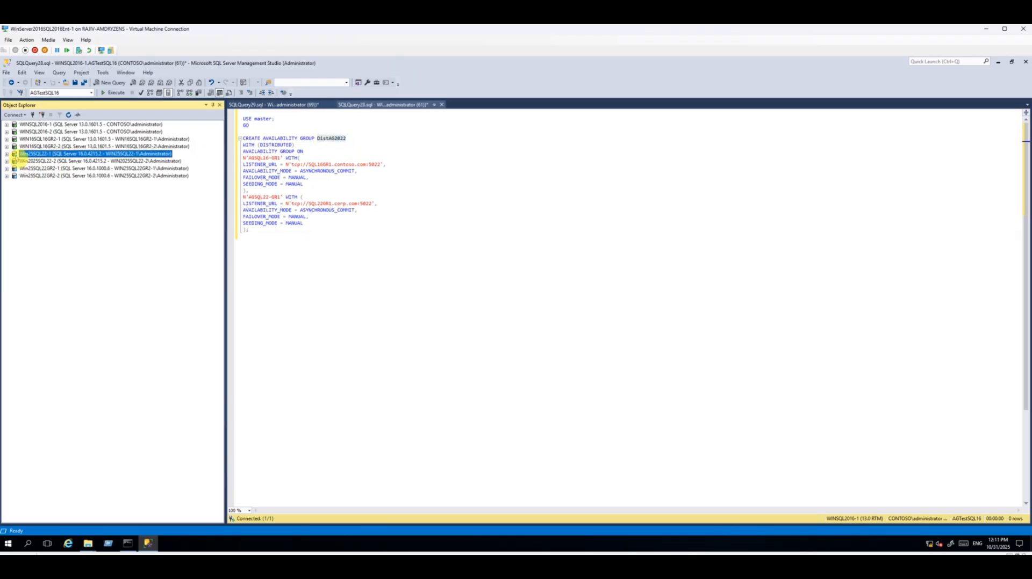
{"action": "left_click", "coordinate": [275, 105]}
{"action": "left_click", "coordinate": [386, 171]}
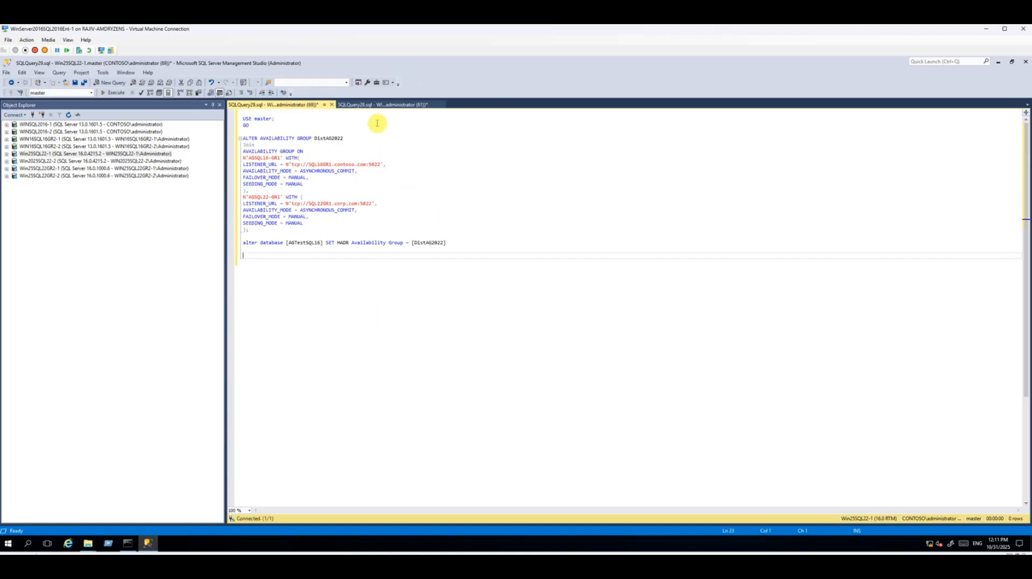
Step: Execute the CREATE AVAILABILITY GROUP DistAG2022 script on WINSQL2016-1
{"action": "left_click", "coordinate": [361, 106]}
{"action": "left_click", "coordinate": [496, 217]}
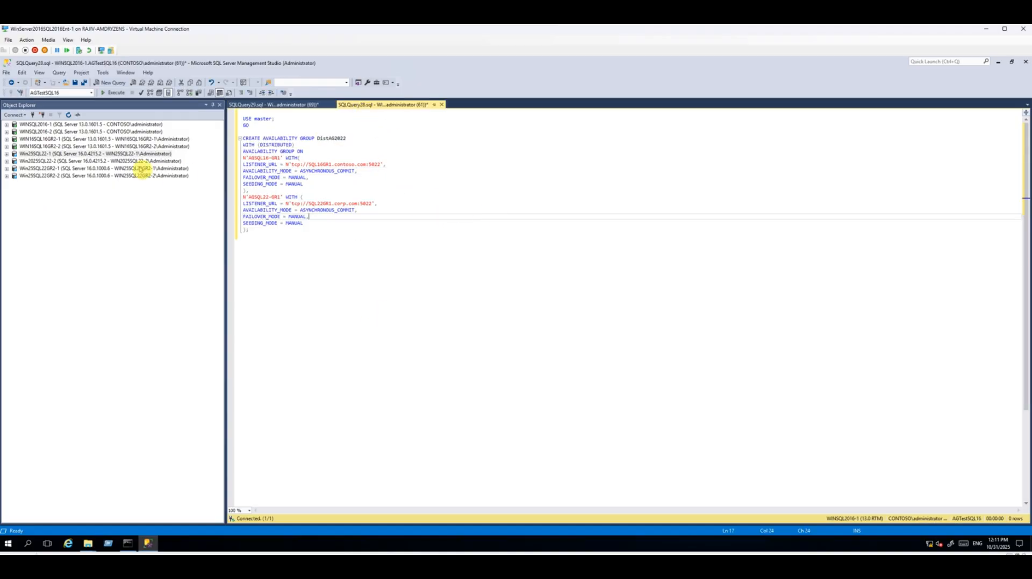
{"action": "left_click", "coordinate": [57, 127]}
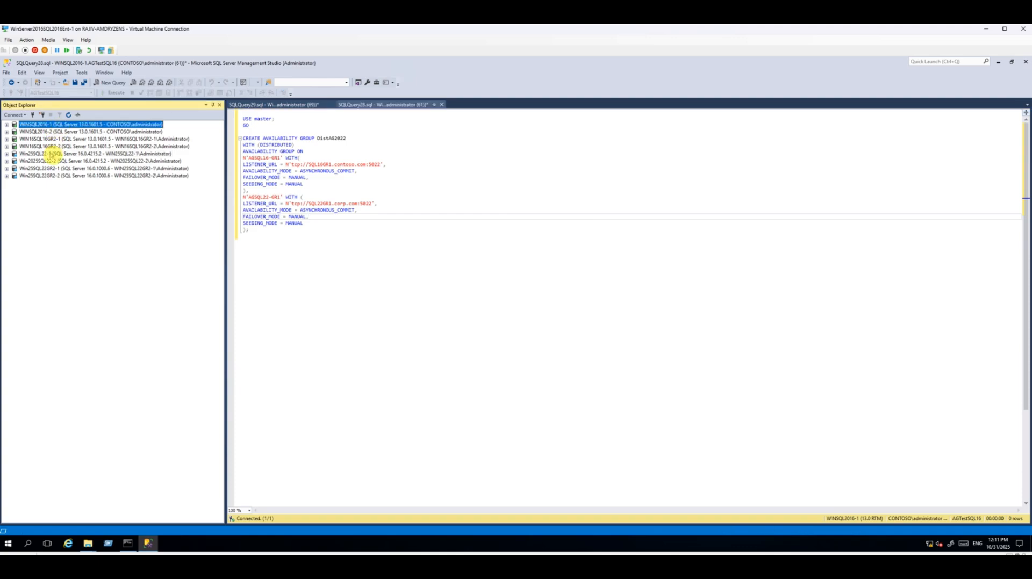
{"action": "left_click", "coordinate": [54, 154]}
{"action": "left_click", "coordinate": [322, 255]}
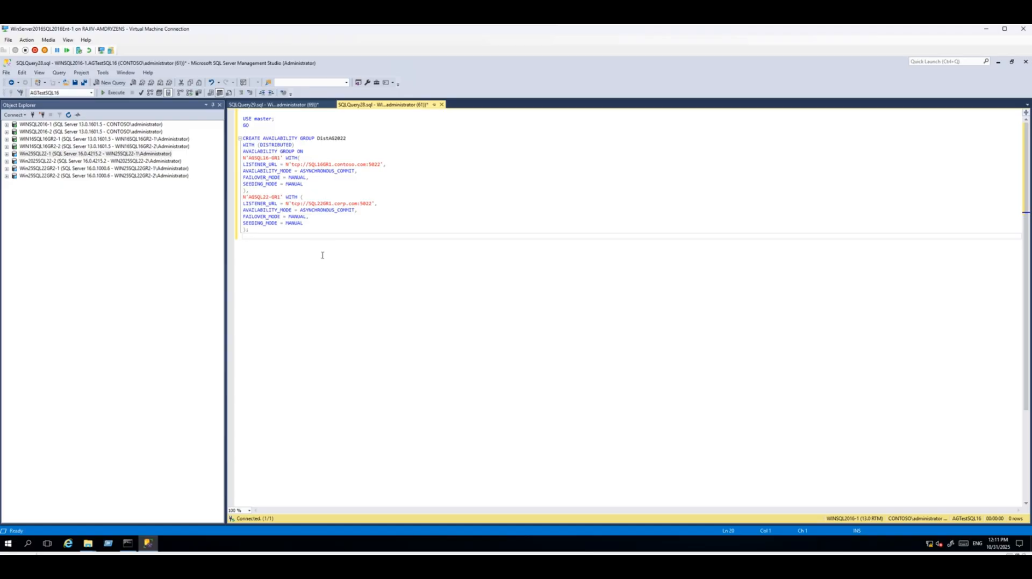
{"action": "left_click", "coordinate": [110, 92]}
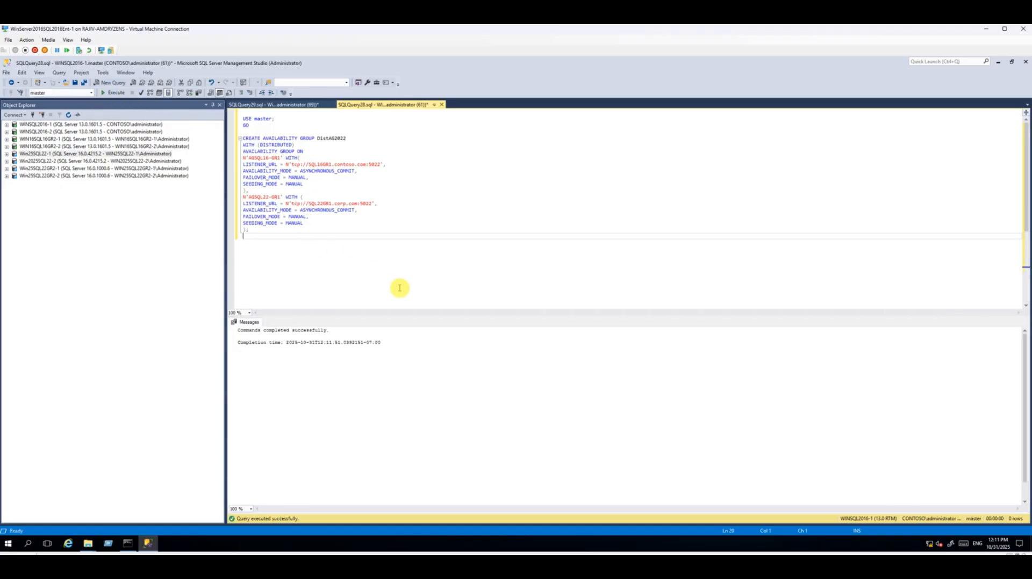
Step: Refresh WINSQL2016-1 and locate DistAG2022 among its availability groups
{"action": "double_click", "coordinate": [19, 125]}
{"action": "left_click", "coordinate": [53, 126]}
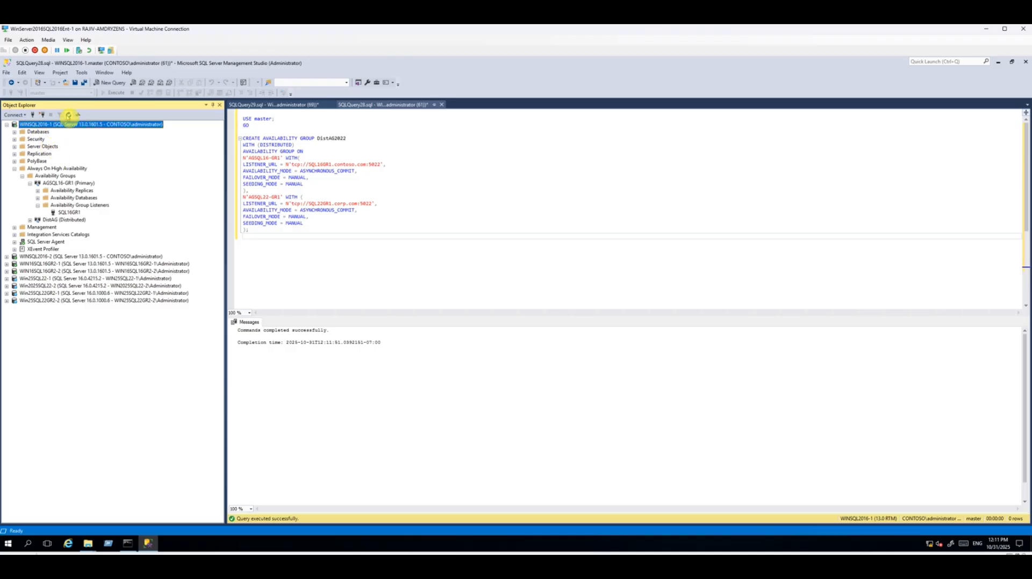
{"action": "left_click", "coordinate": [68, 115]}
{"action": "left_click", "coordinate": [15, 169]}
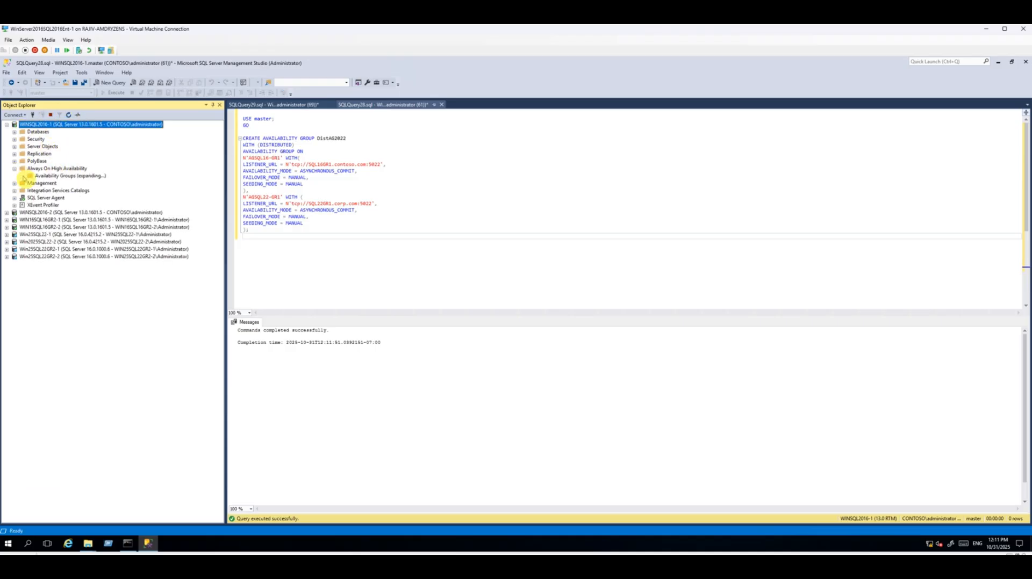
{"action": "left_click", "coordinate": [78, 198]}
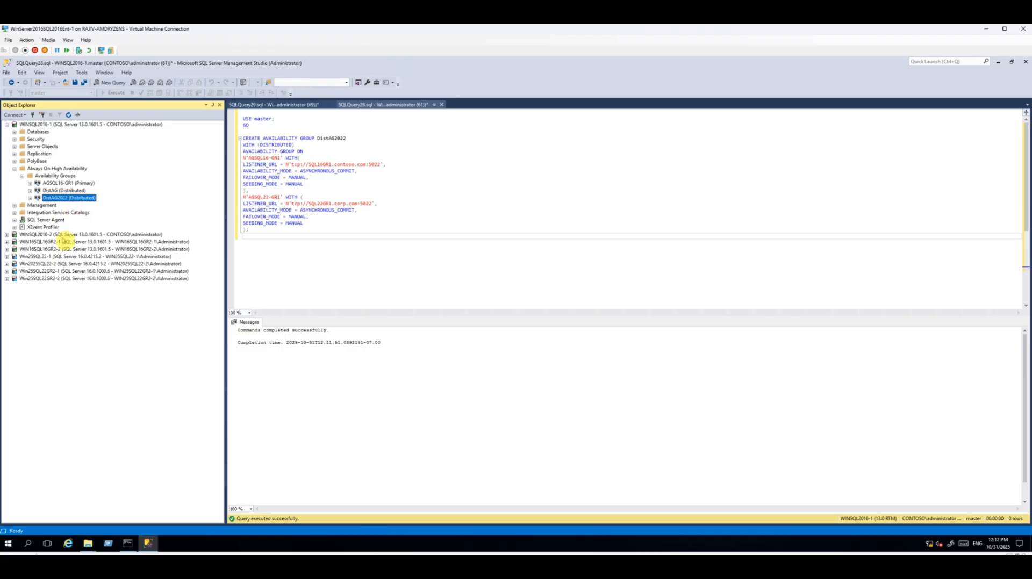
Step: Refresh Win25SQL22-1 and check which availability groups it holds before joining
{"action": "left_click", "coordinate": [6, 257]}
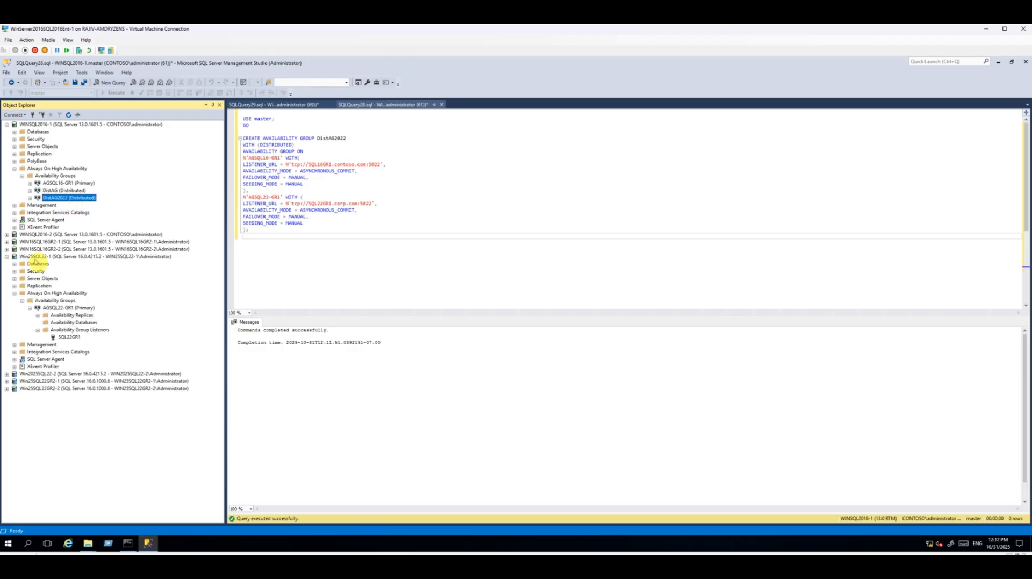
{"action": "left_click", "coordinate": [51, 257]}
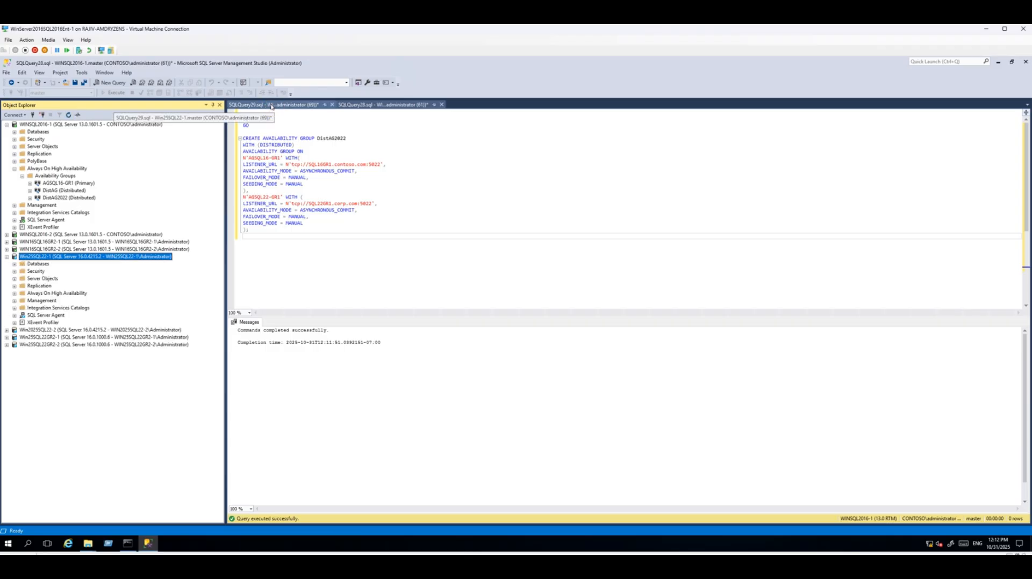
{"action": "left_click", "coordinate": [15, 293]}
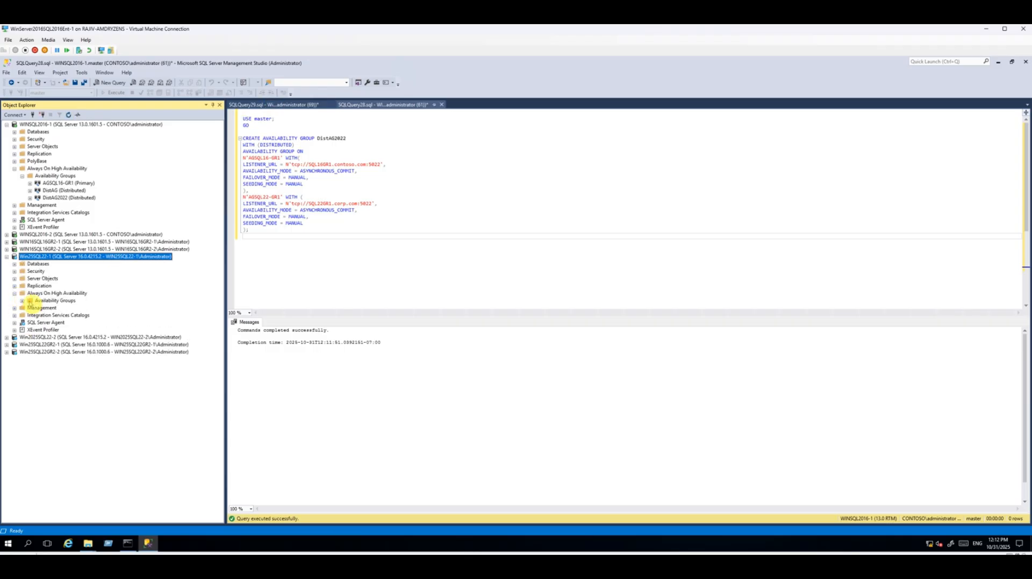
{"action": "left_click", "coordinate": [22, 301]}
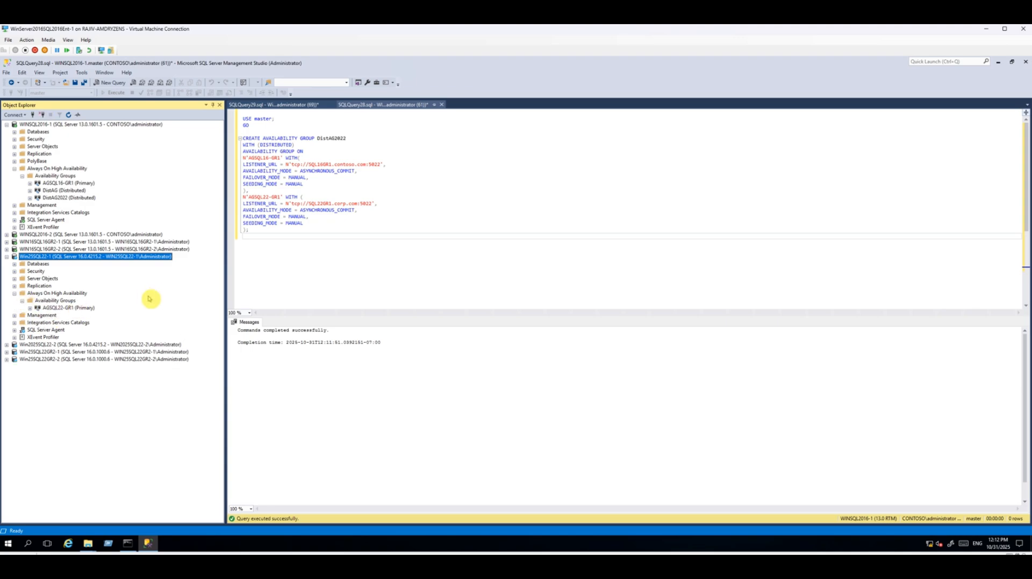
{"action": "left_click", "coordinate": [73, 308]}
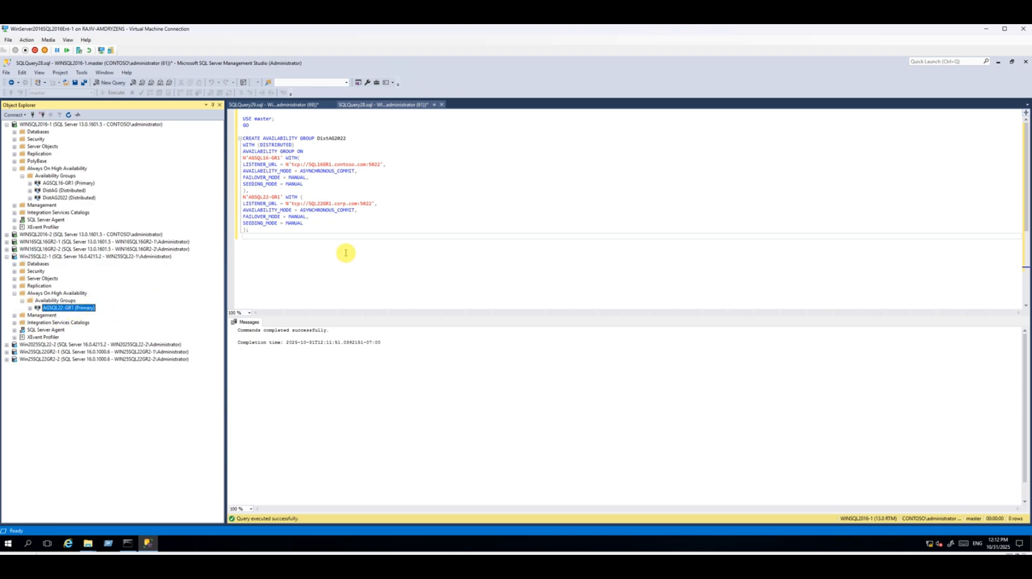
Step: Run only the ALTER AVAILABILITY GROUP DistAG2022 join statement on Win25SQL22-1 and refresh that server's availability groups
{"action": "left_click", "coordinate": [272, 104]}
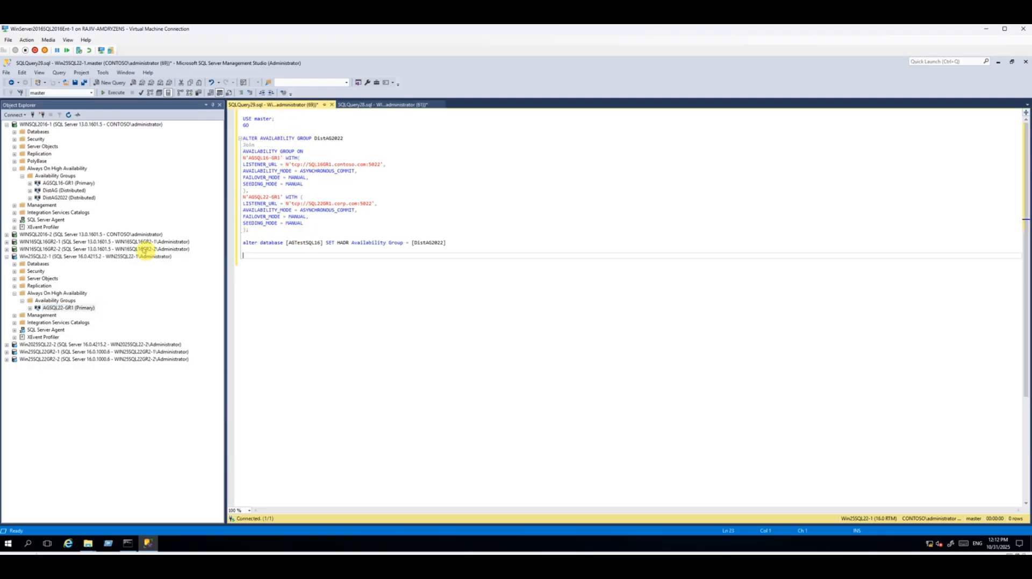
{"action": "left_click", "coordinate": [59, 257]}
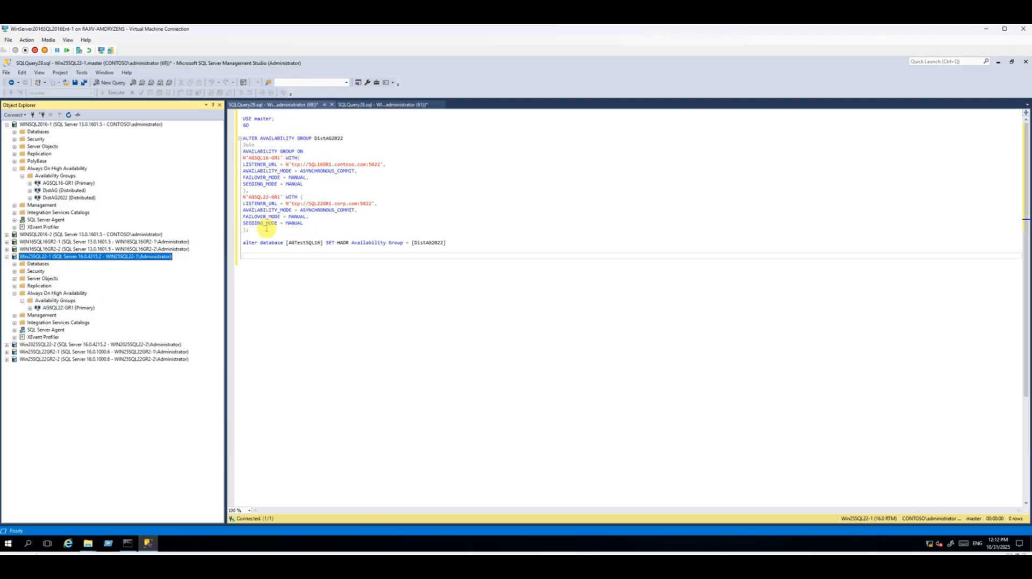
{"action": "left_click_drag", "start_coordinate": [266, 228], "coordinate": [242, 112]}
{"action": "left_click", "coordinate": [113, 93]}
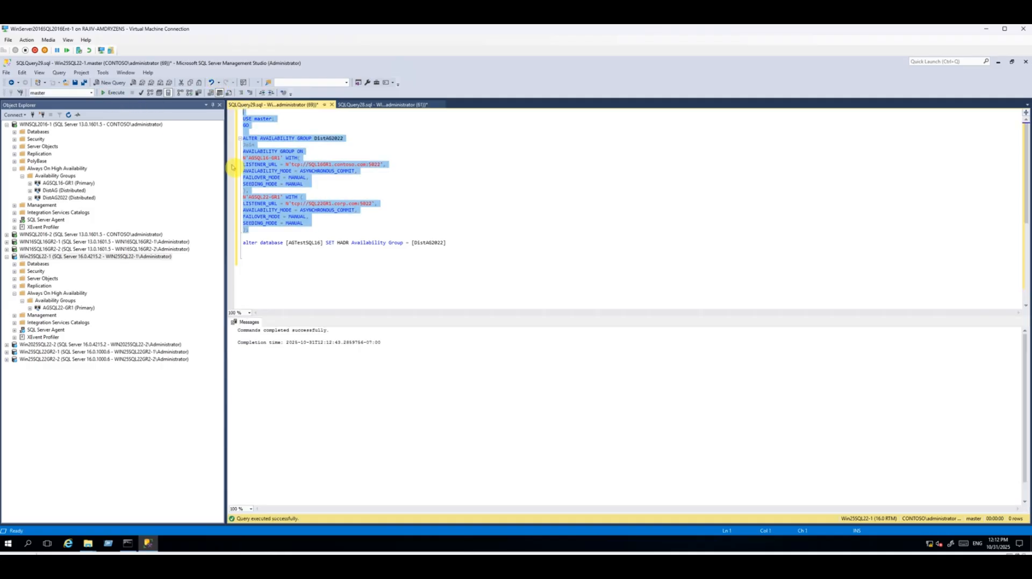
{"action": "left_click", "coordinate": [44, 301]}
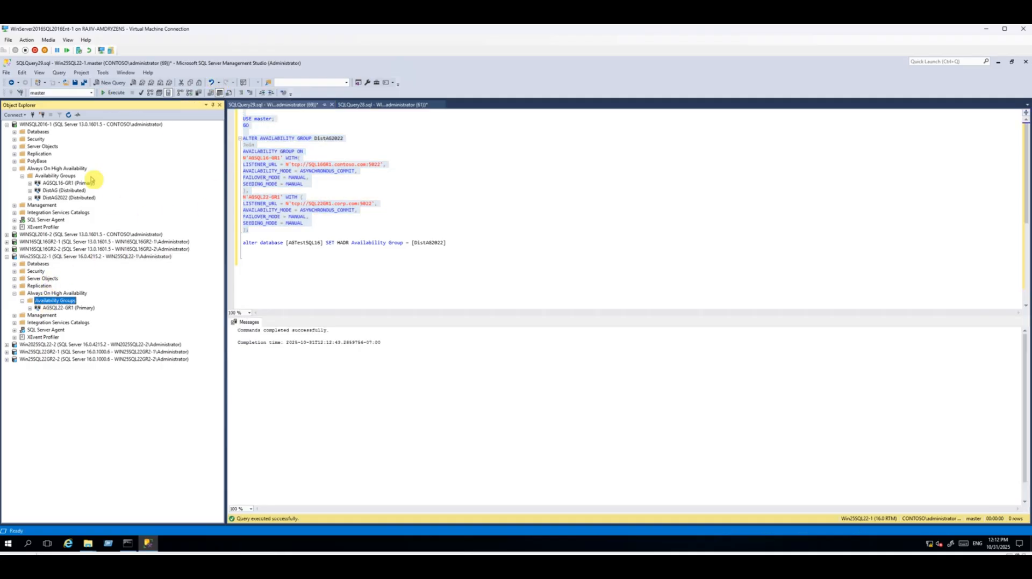
{"action": "left_click", "coordinate": [69, 114]}
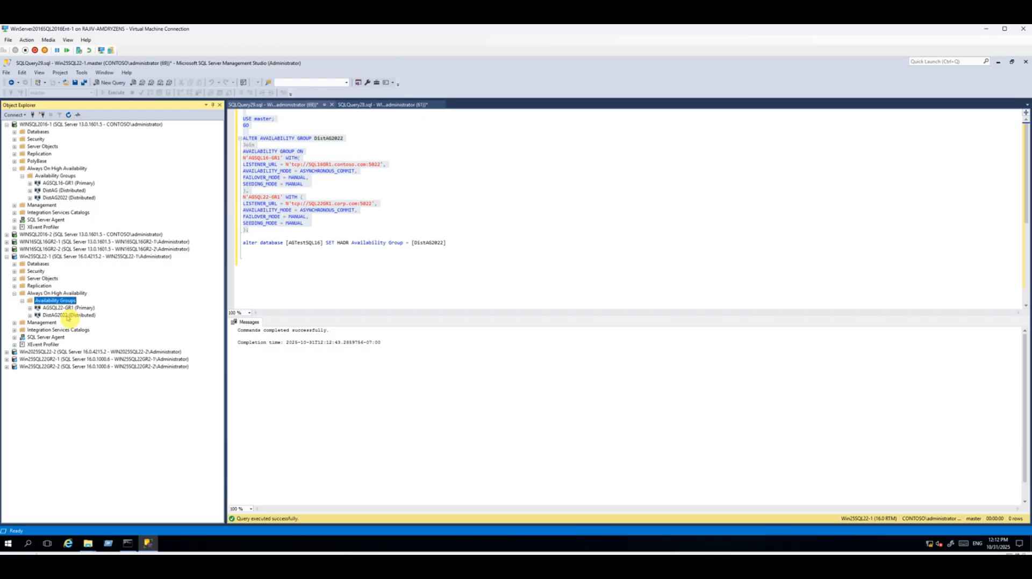
Step: Show the AGSQL22-GR1 dashboard on Win25SQL22-1 and widen the replica Name column to read the full names
{"action": "right_click", "coordinate": [69, 308]}
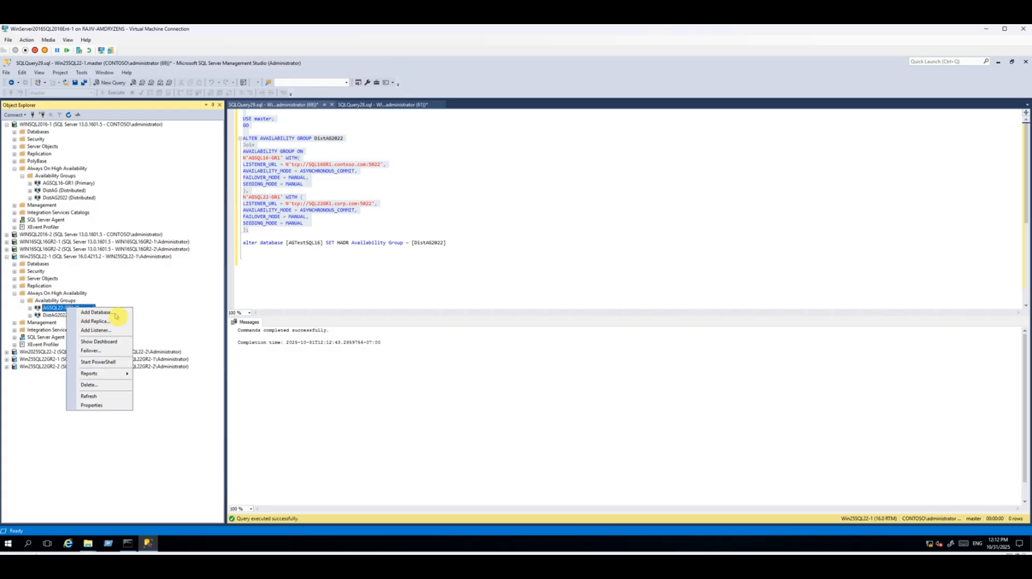
{"action": "left_click", "coordinate": [129, 341]}
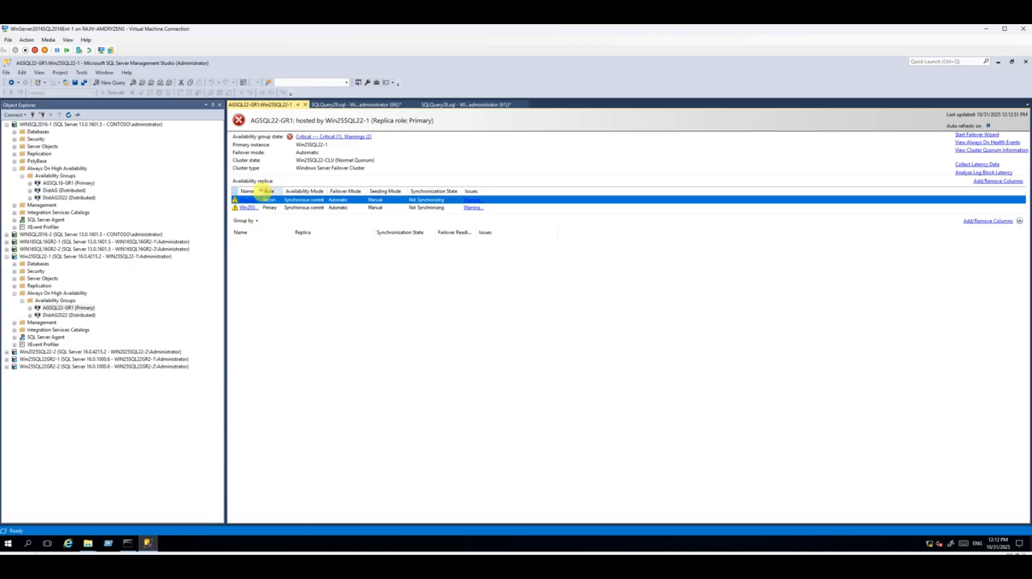
{"action": "left_click_drag", "start_coordinate": [261, 191], "coordinate": [325, 191]}
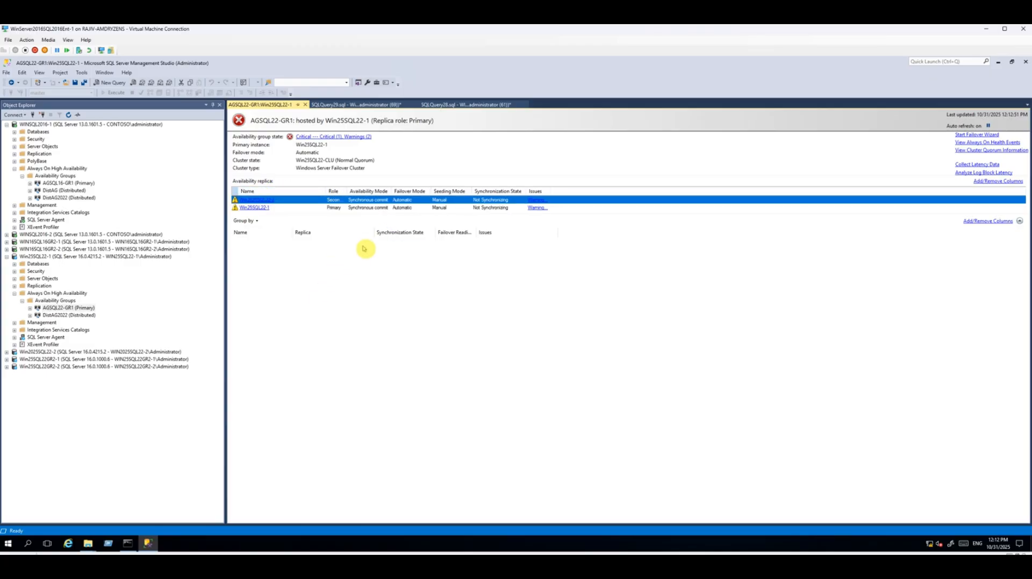
Step: Run only the alter database [AGTestSQL16] SET HADR statement on Win25SQL22-1 and check AGTestSQL16 in the refreshed AGSQL22-GR1 dashboard
{"action": "left_click", "coordinate": [334, 104]}
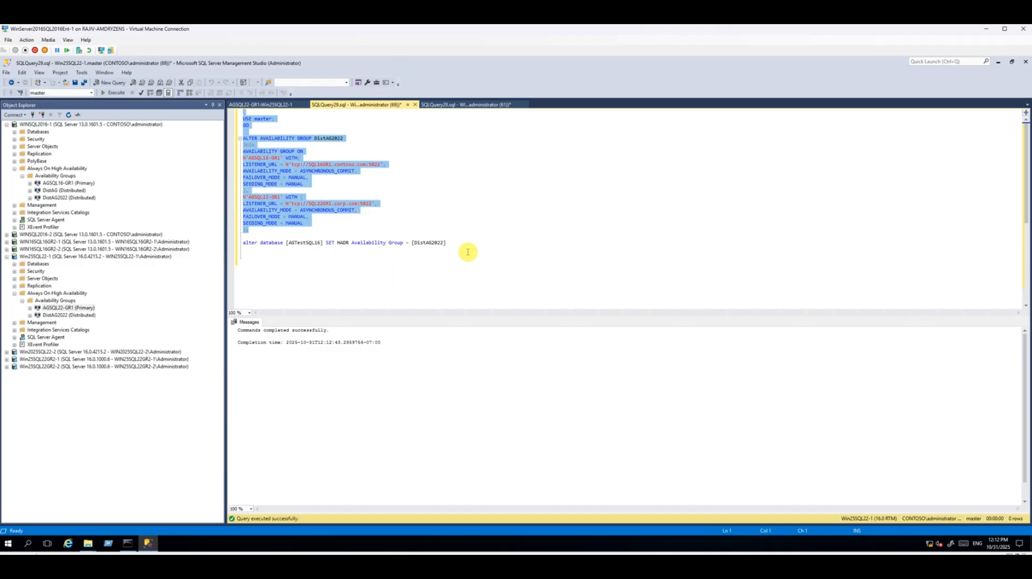
{"action": "left_click_drag", "start_coordinate": [468, 252], "coordinate": [368, 230]}
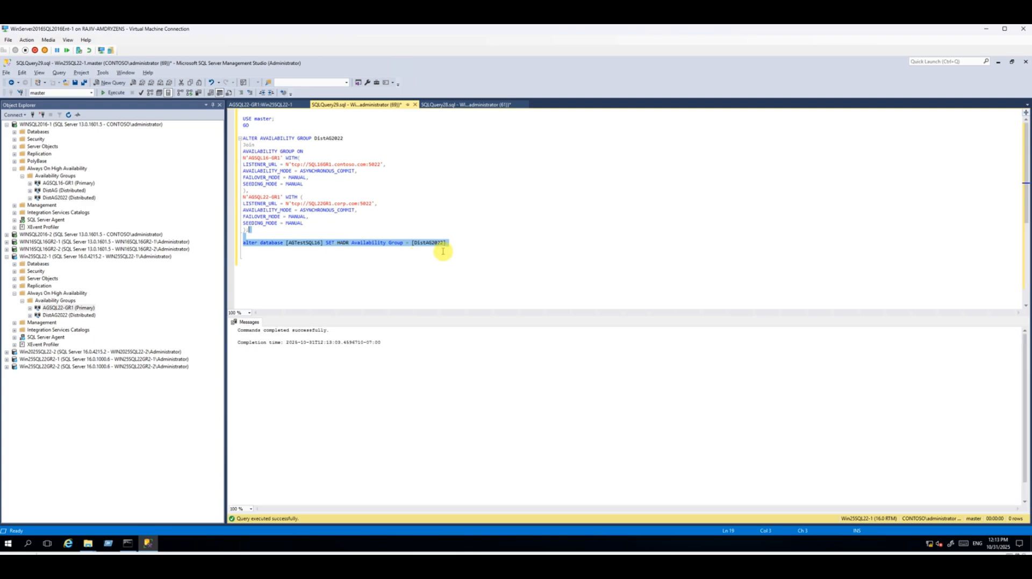
{"action": "left_click", "coordinate": [268, 105]}
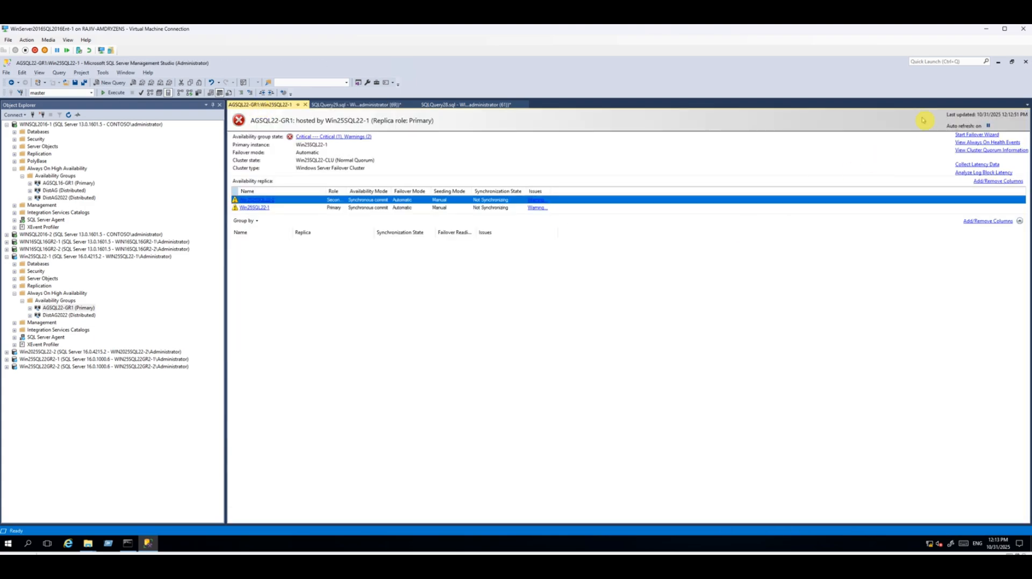
{"action": "left_click", "coordinate": [987, 125]}
{"action": "left_click", "coordinate": [989, 126]}
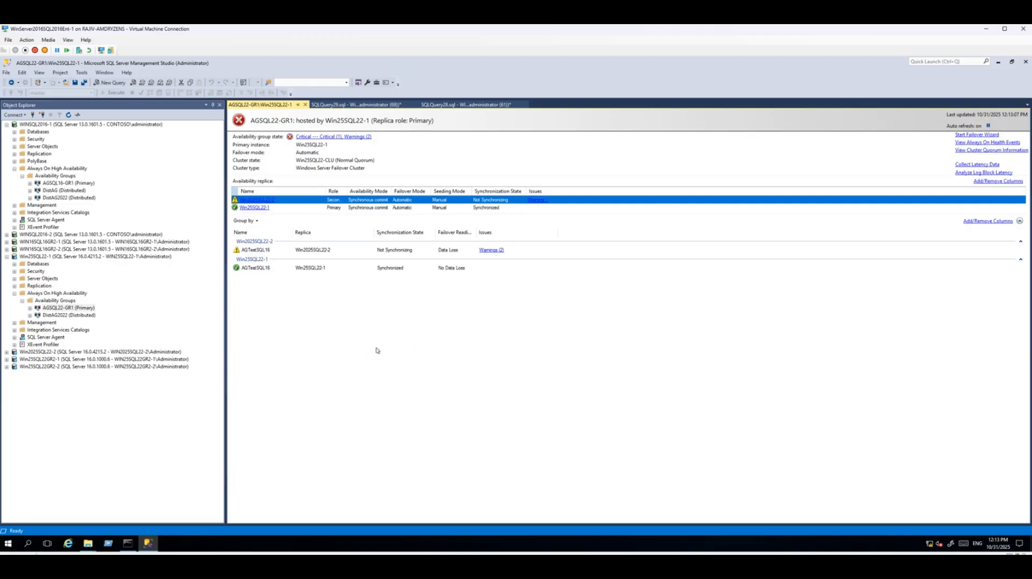
{"action": "left_click", "coordinate": [394, 270]}
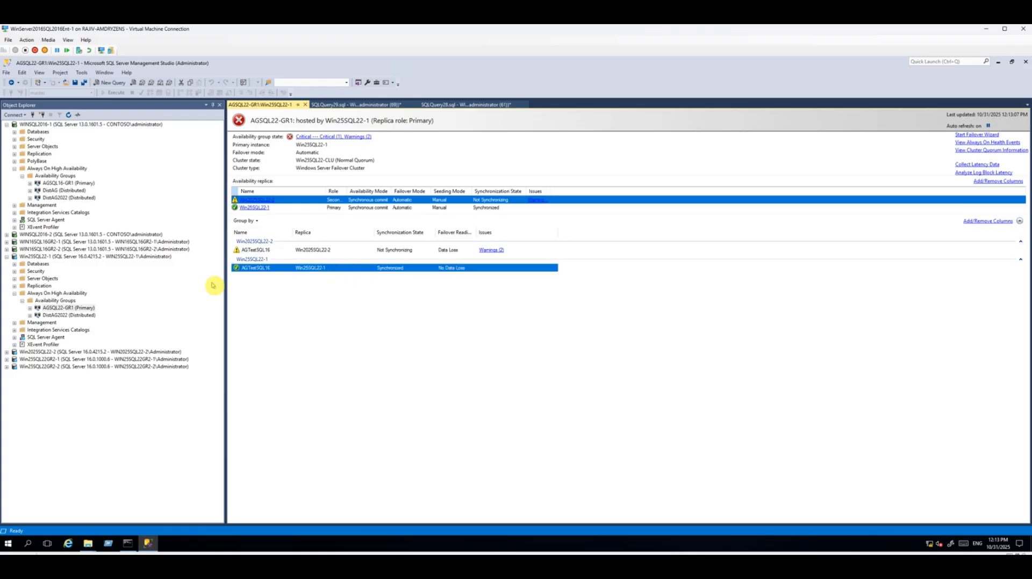
Step: Join AGTestSQL16 to availability group AGSQL22-GR1 on secondary replica Win2025SQL22-2 and check its synchronization state in the dashboard
{"action": "double_click", "coordinate": [48, 308]}
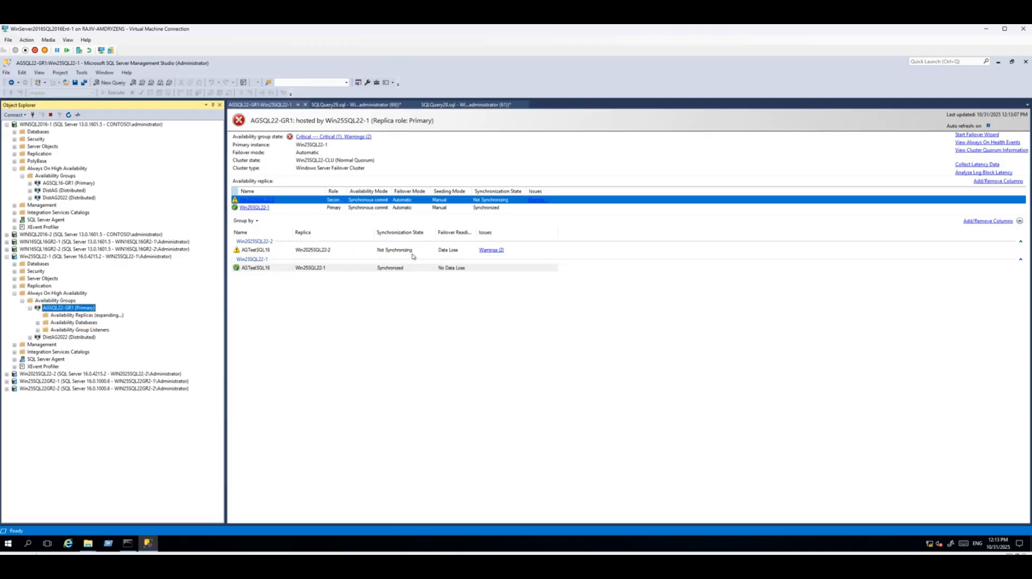
{"action": "left_click", "coordinate": [6, 374]}
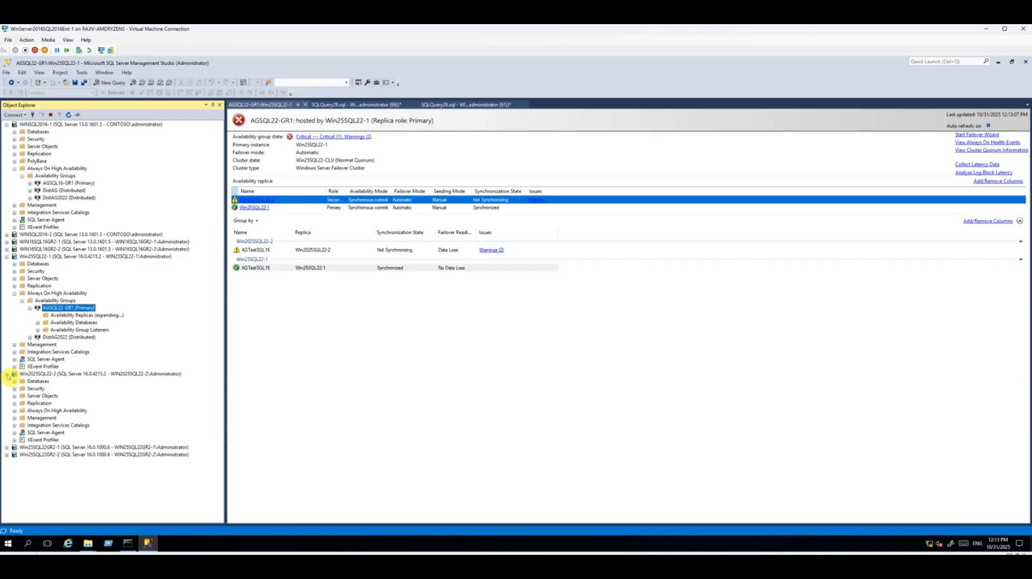
{"action": "double_click", "coordinate": [25, 411]}
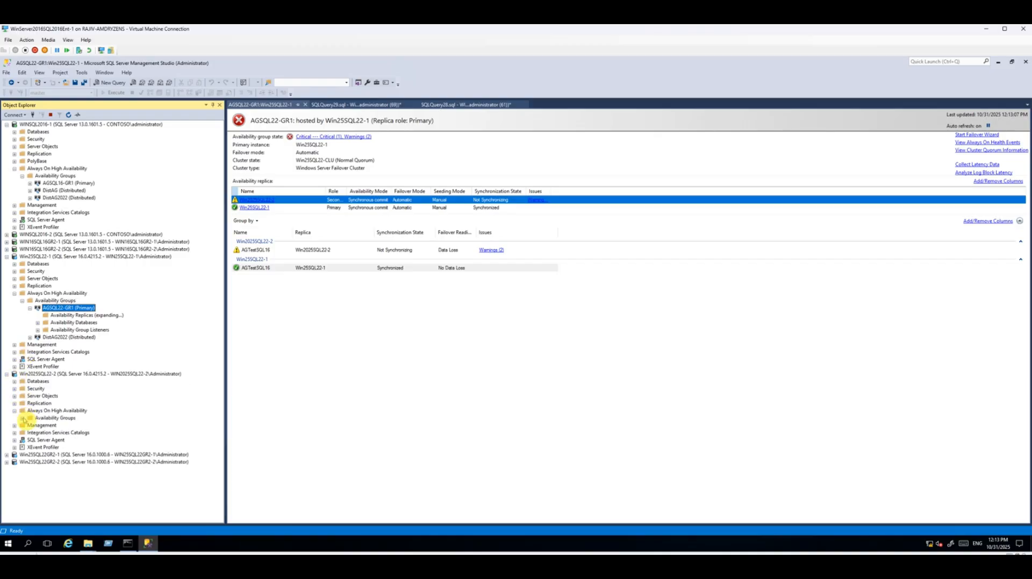
{"action": "left_click", "coordinate": [23, 418]}
{"action": "left_click", "coordinate": [30, 440]}
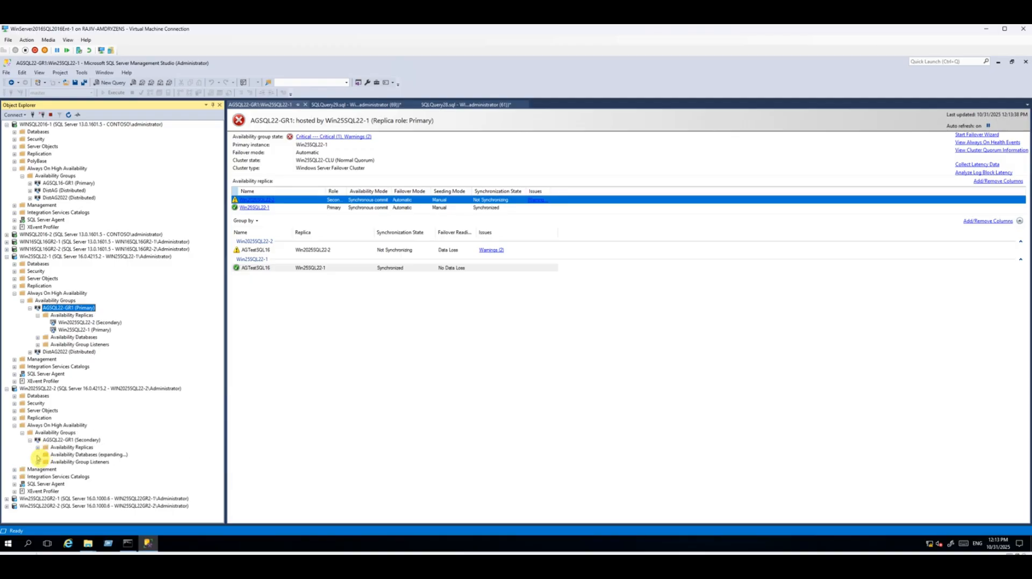
{"action": "right_click", "coordinate": [69, 463]}
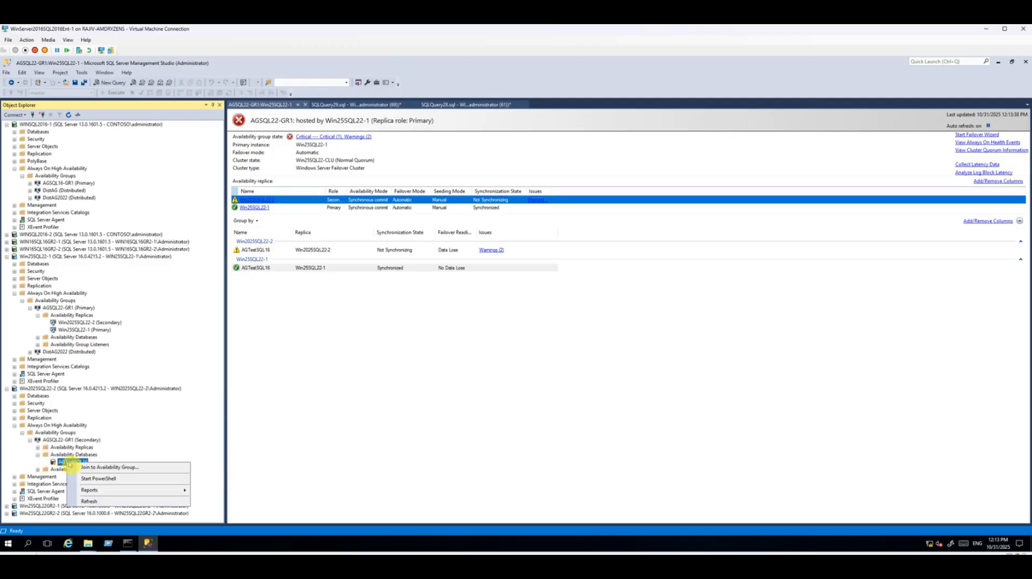
{"action": "left_click", "coordinate": [92, 468]}
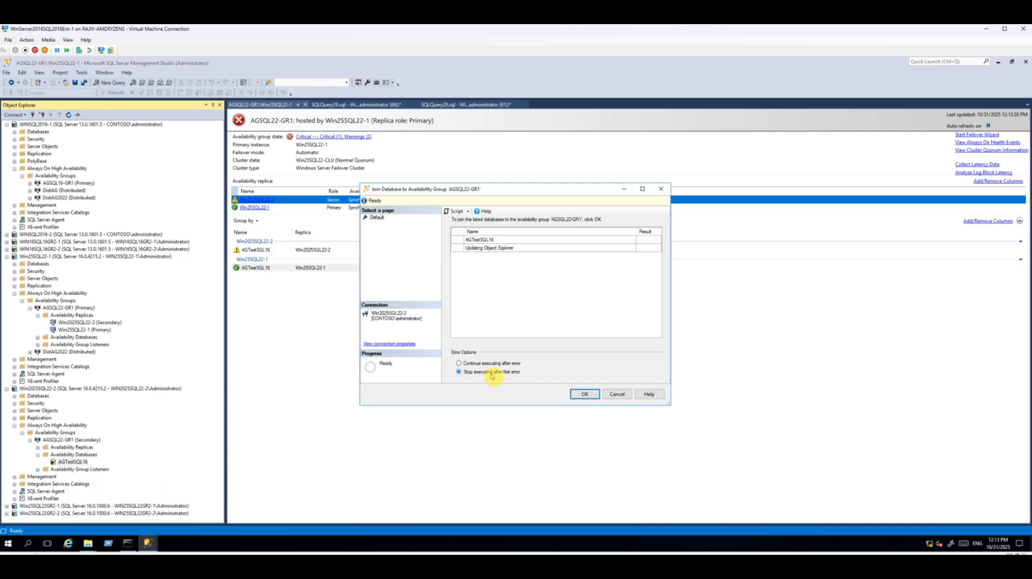
{"action": "left_click", "coordinate": [591, 397]}
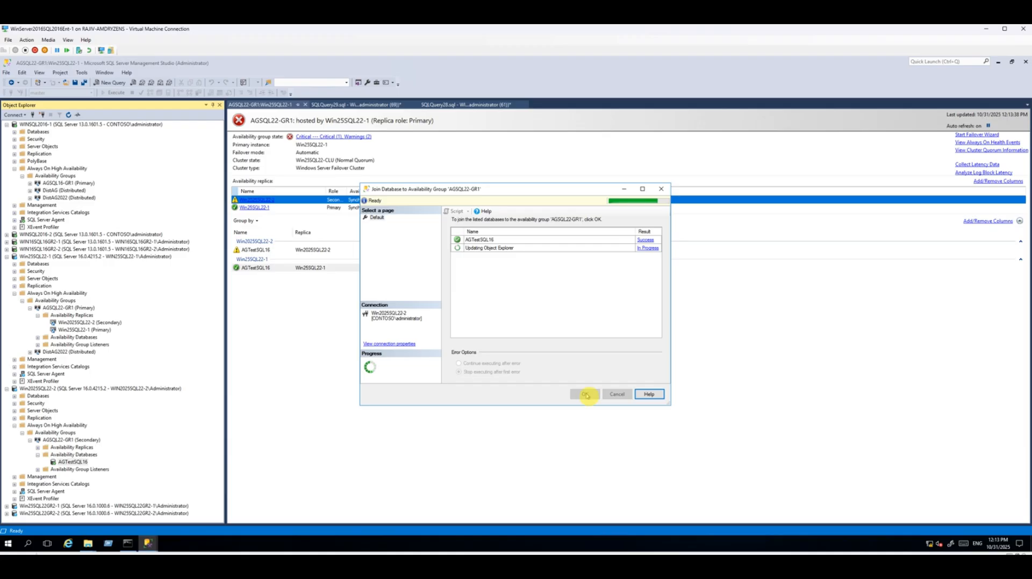
{"action": "left_click", "coordinate": [587, 396]}
{"action": "left_click", "coordinate": [990, 127]}
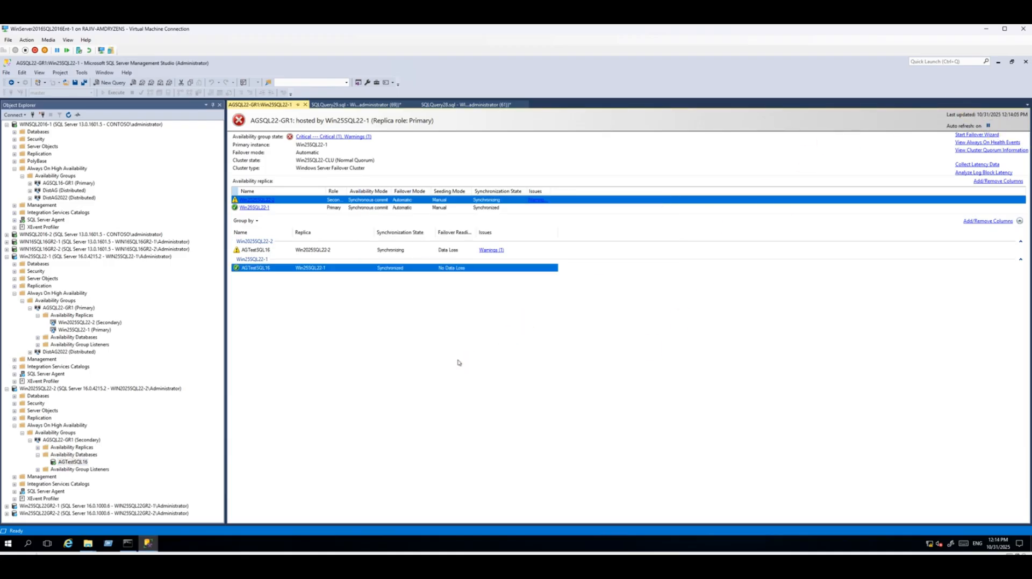
{"action": "left_click", "coordinate": [392, 252]}
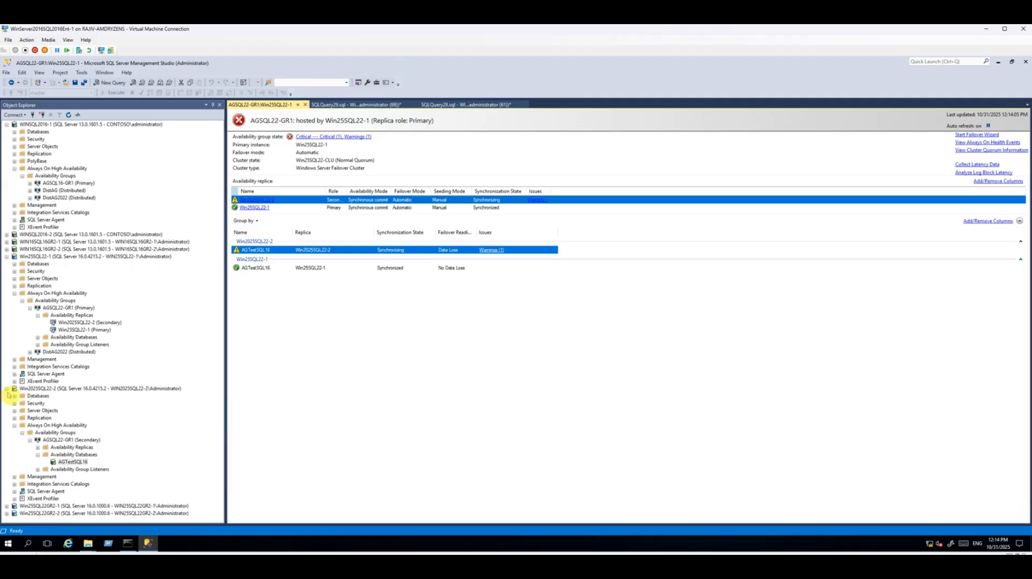
Step: Refresh Win2025SQL22-2 and compare AGTestSQL16's state in the Databases folders of Win2025SQL22-2 and Win25SQL22-1
{"action": "left_click", "coordinate": [68, 389]}
{"action": "left_click", "coordinate": [68, 114]}
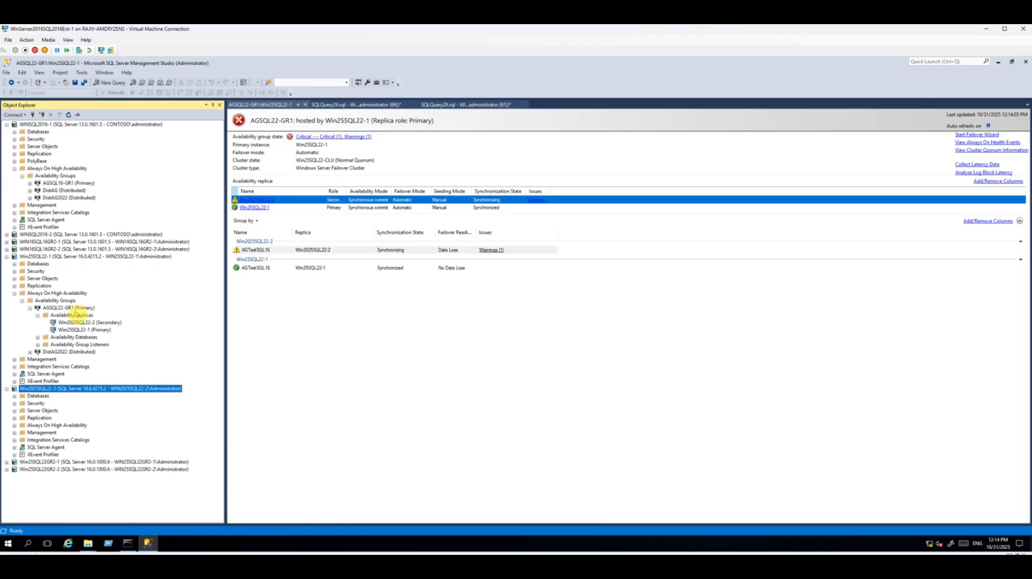
{"action": "left_click", "coordinate": [14, 396]}
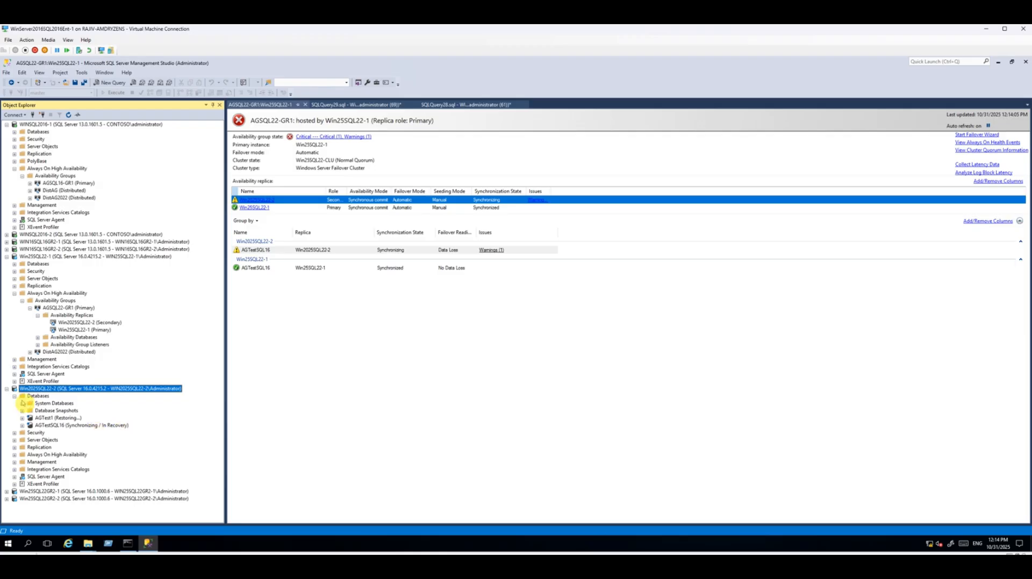
{"action": "left_click", "coordinate": [6, 388]}
{"action": "left_click", "coordinate": [15, 264]}
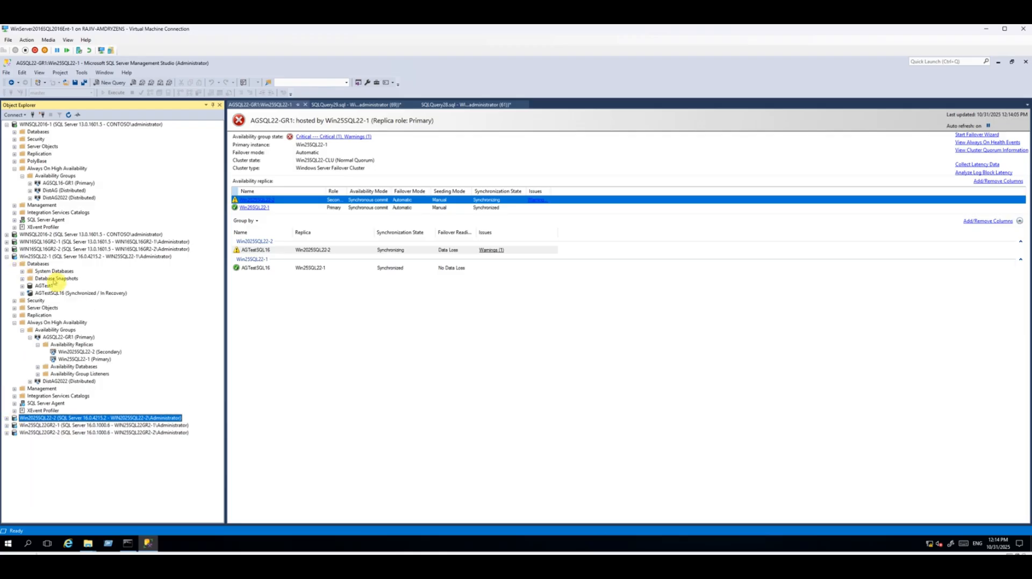
{"action": "left_click", "coordinate": [76, 293]}
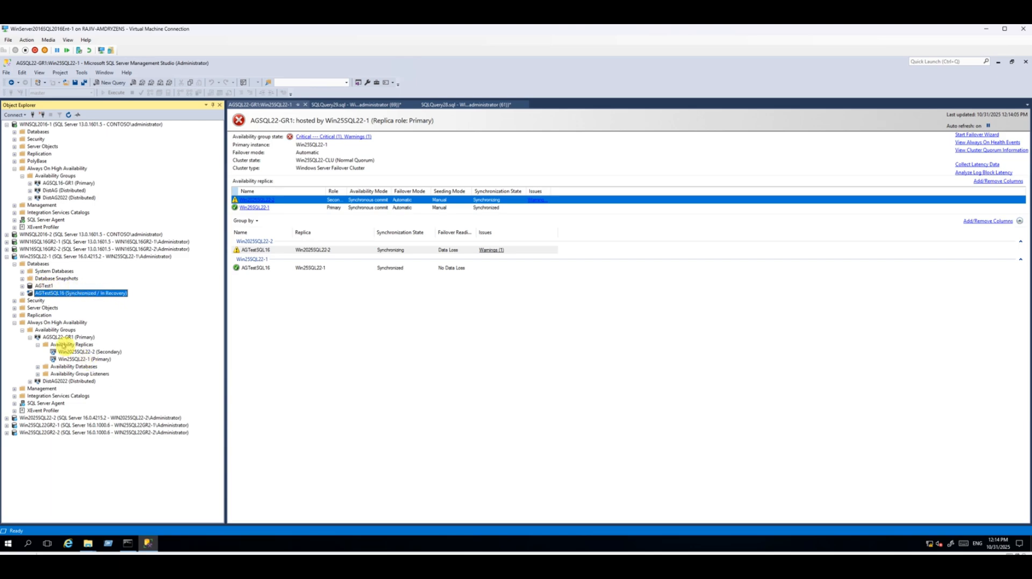
Step: Check the Readable Secondary setting of both replicas in the AGSQL22-GR1 properties on Win25SQL22-1, leaving without changes
{"action": "left_click", "coordinate": [64, 345]}
{"action": "right_click", "coordinate": [76, 338]}
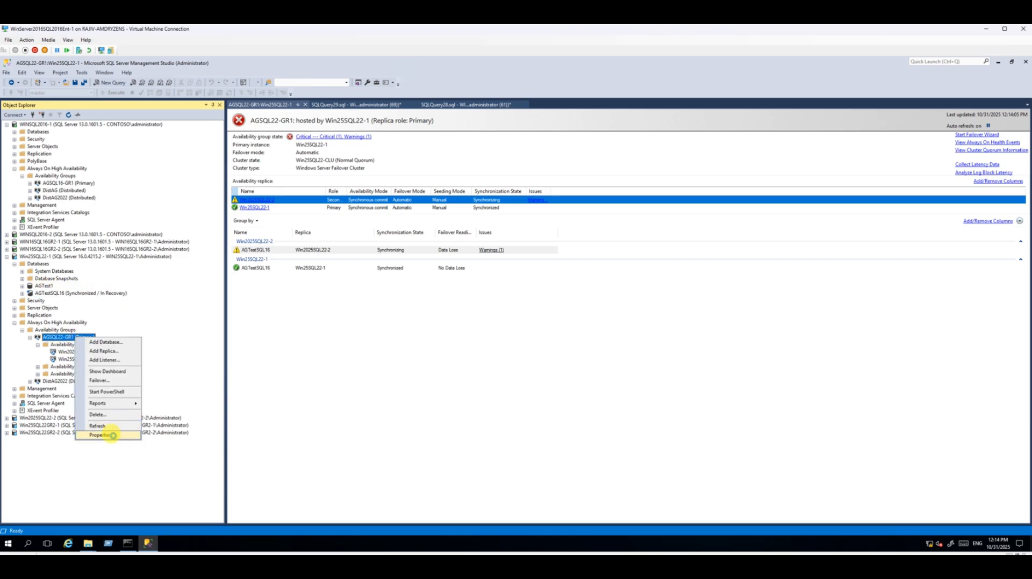
{"action": "left_click", "coordinate": [111, 436]}
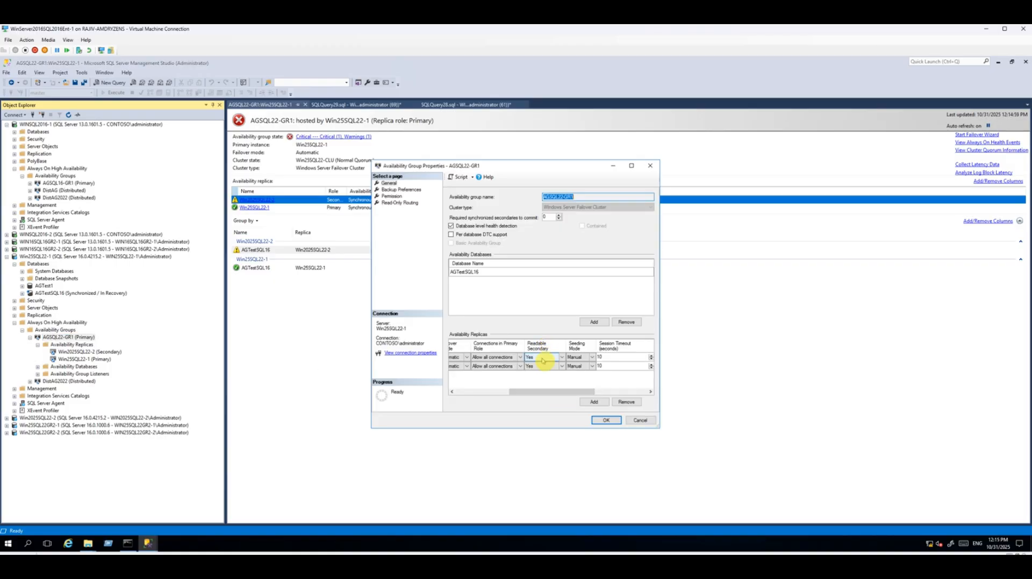
{"action": "left_click", "coordinate": [541, 368]}
{"action": "key", "text": "Escape"}
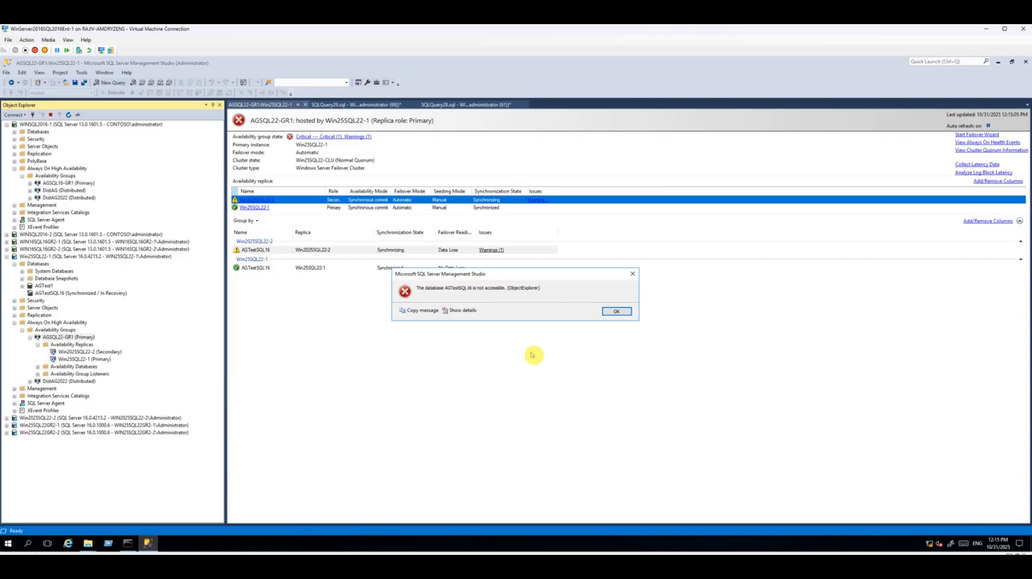
{"action": "key", "text": "Return"}
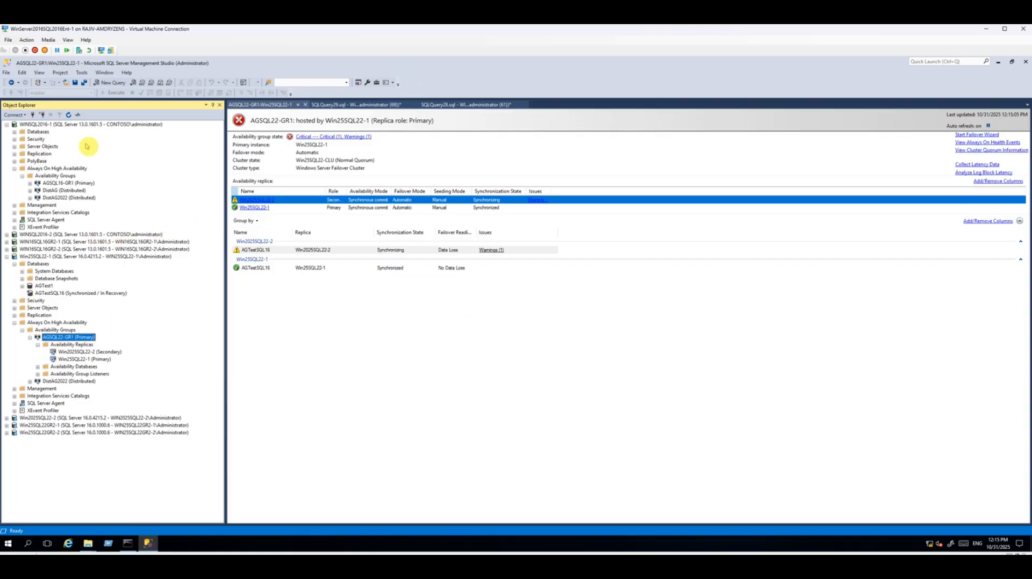
Step: Run select * from sys.sysdatabases in a new query on WINSQL2016-1 and check the version column
{"action": "left_click", "coordinate": [67, 125]}
{"action": "left_click", "coordinate": [112, 83]}
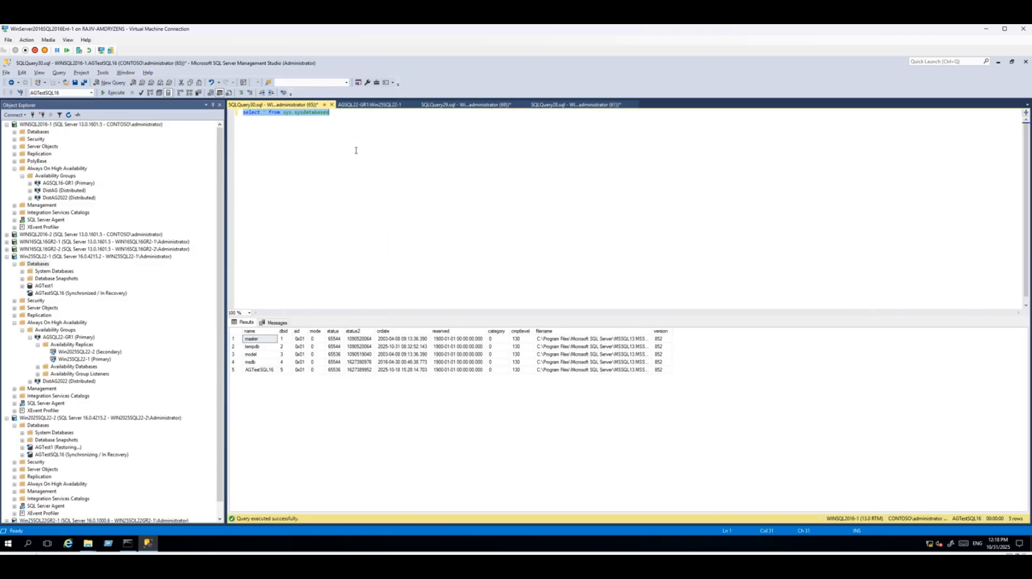
{"action": "left_click", "coordinate": [666, 334]}
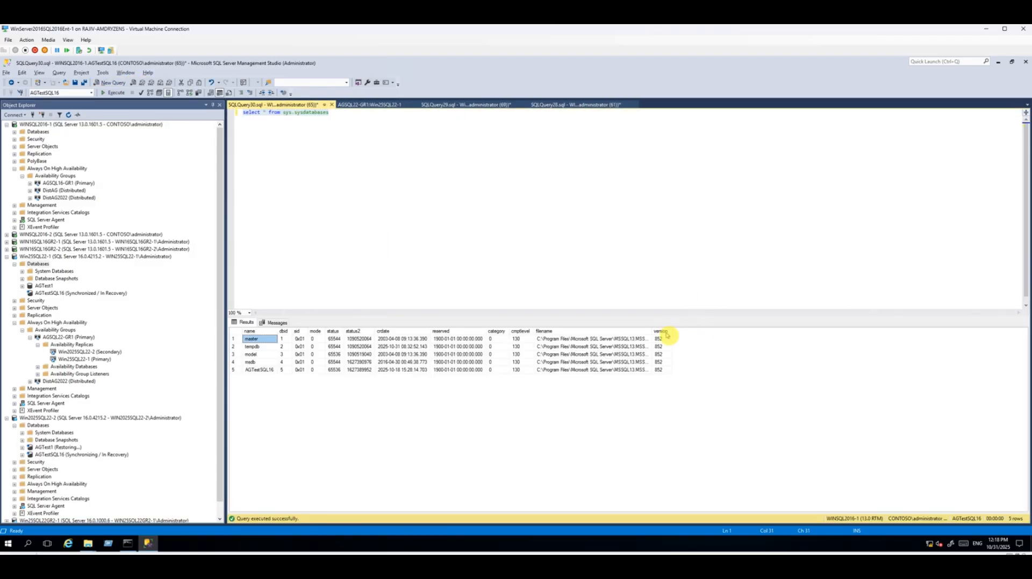
{"action": "left_click", "coordinate": [661, 338]}
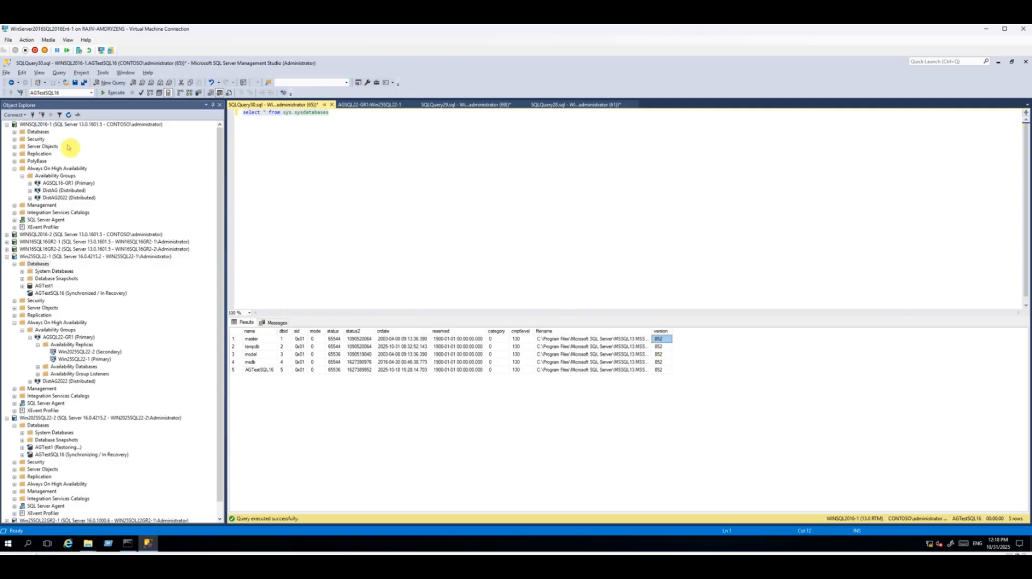
Step: Run select * from sys.sysdatabases in a new query on Win25SQL22-1 and check AGTestSQL16's database version
{"action": "left_click", "coordinate": [56, 258]}
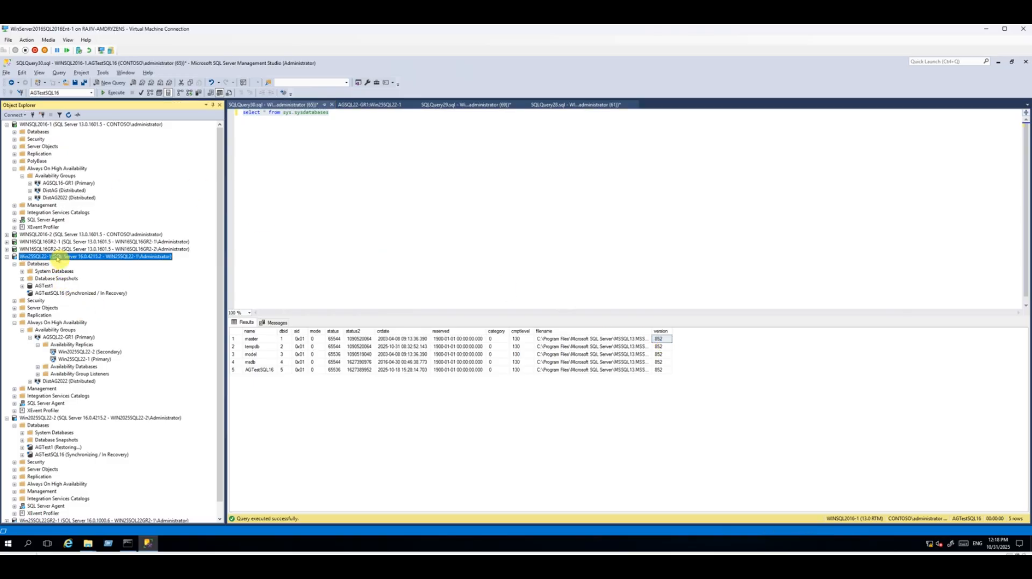
{"action": "left_click", "coordinate": [108, 82]}
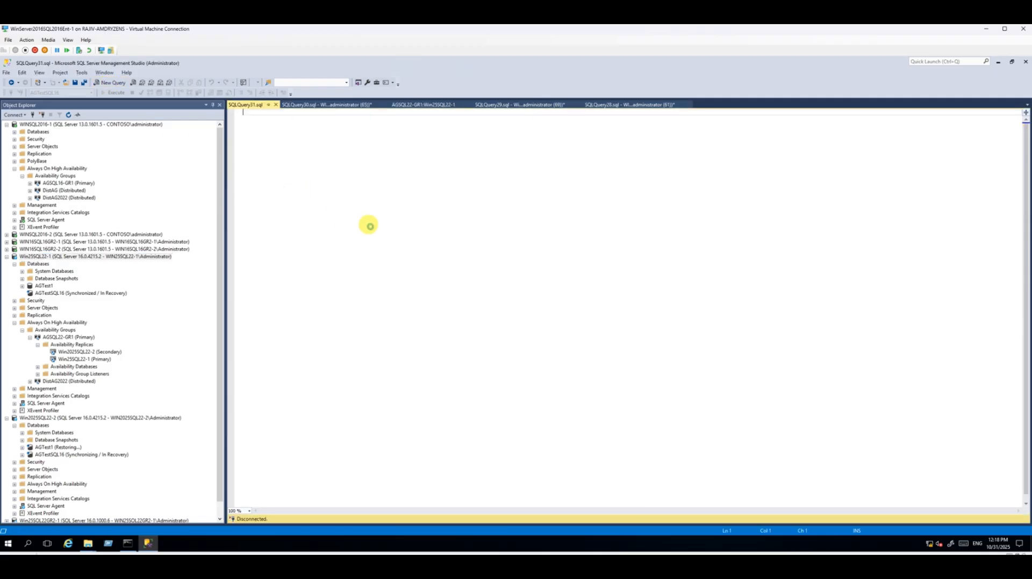
{"action": "type", "text": "852"}
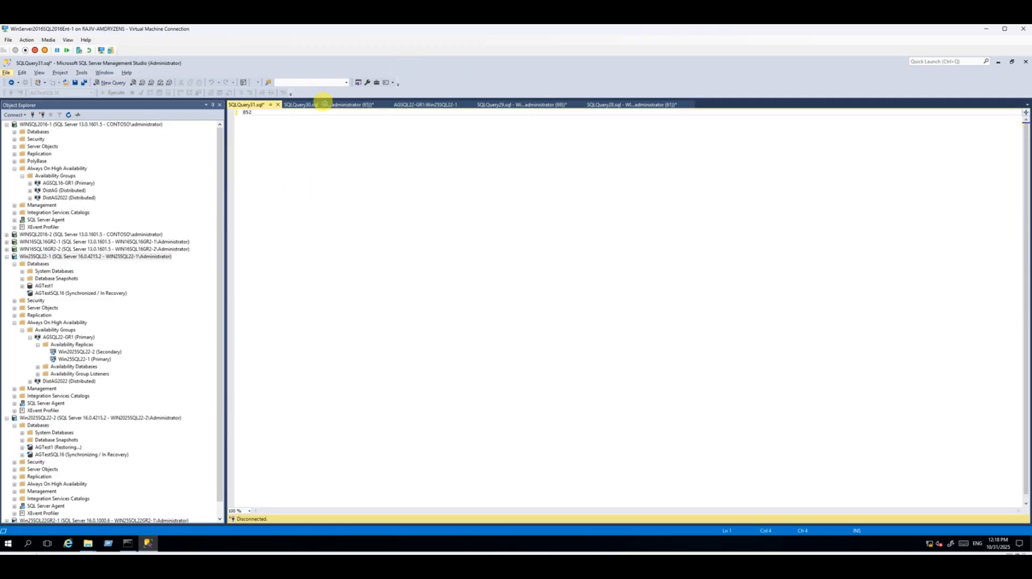
{"action": "left_click", "coordinate": [323, 104]}
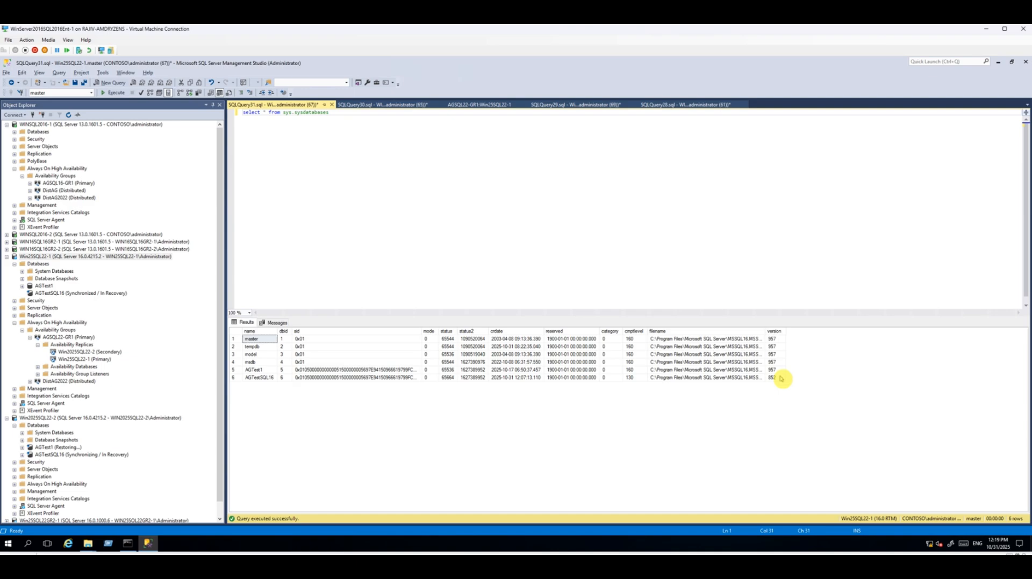
{"action": "left_click", "coordinate": [775, 378]}
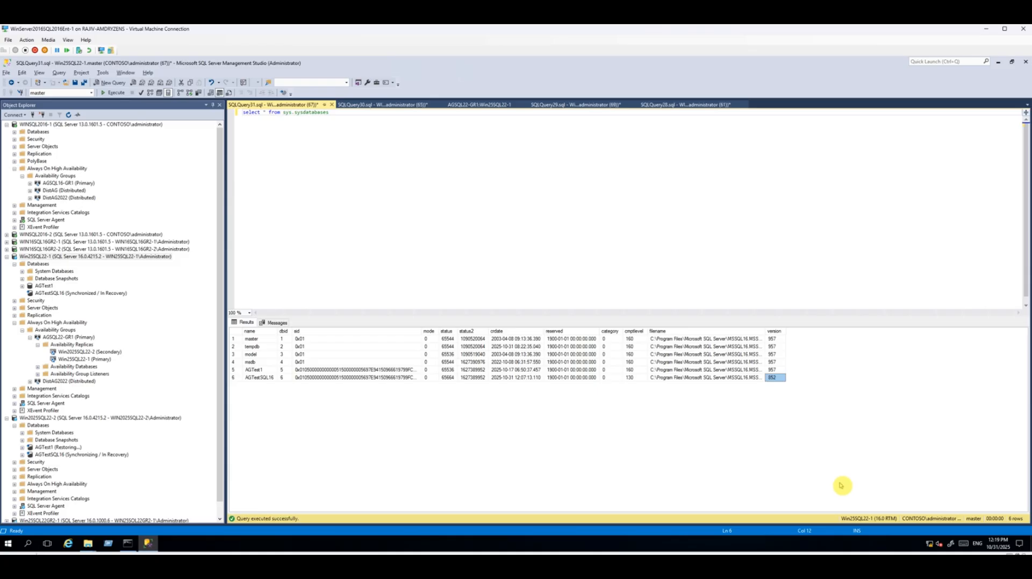
{"action": "left_click", "coordinate": [441, 194]}
{"action": "key", "text": "F5"}
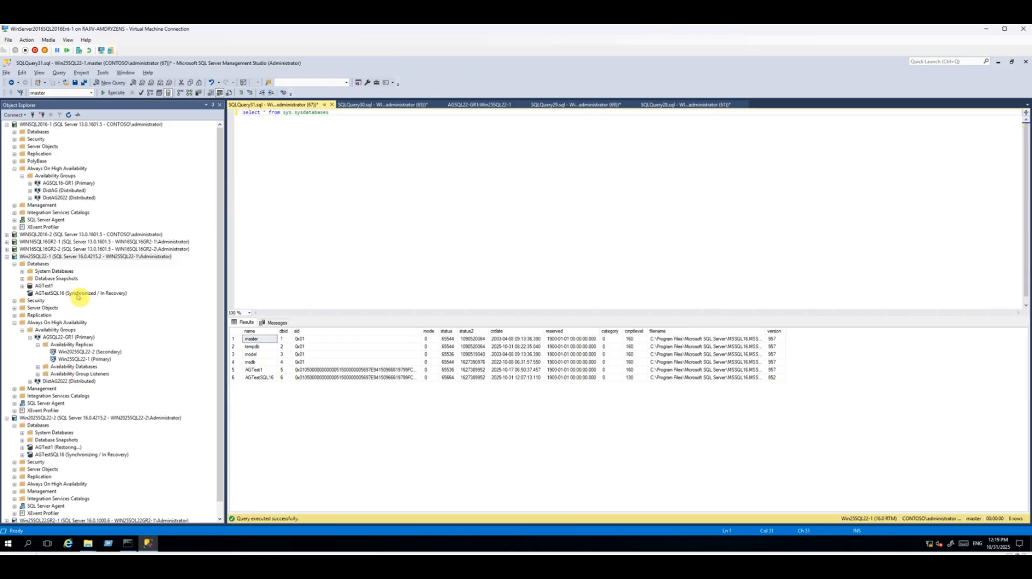
Step: Compare the versions of AGTest1 and AGTestSQL16 on Win25SQL22-1, and close that server's query without saving
{"action": "left_click", "coordinate": [77, 295]}
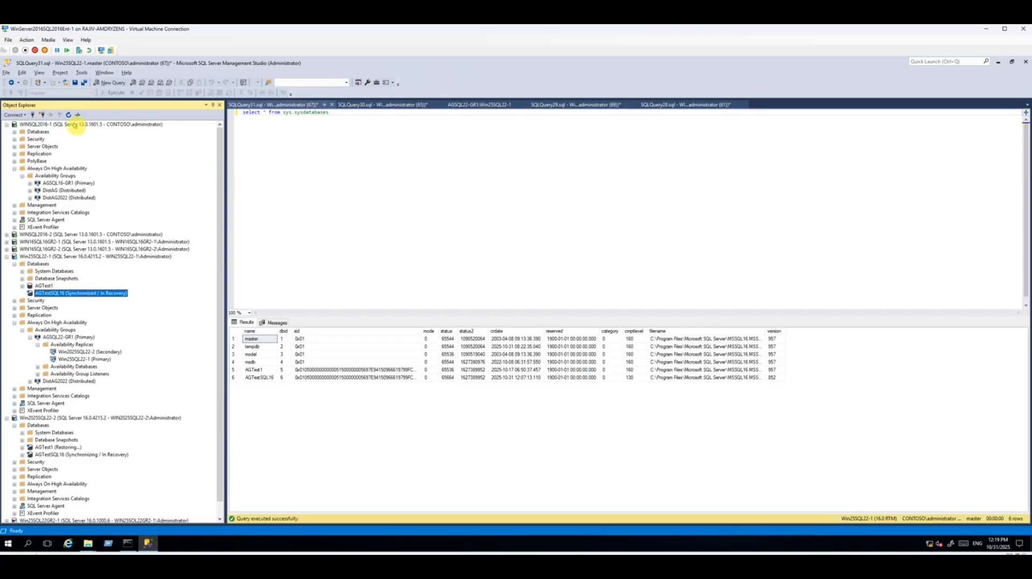
{"action": "left_click", "coordinate": [64, 125]}
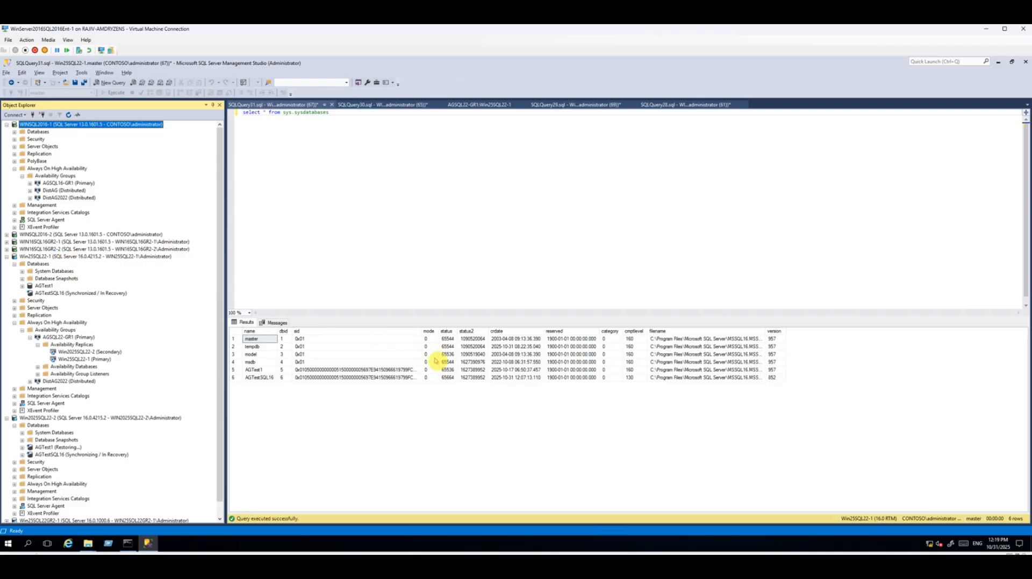
{"action": "left_click", "coordinate": [775, 370]}
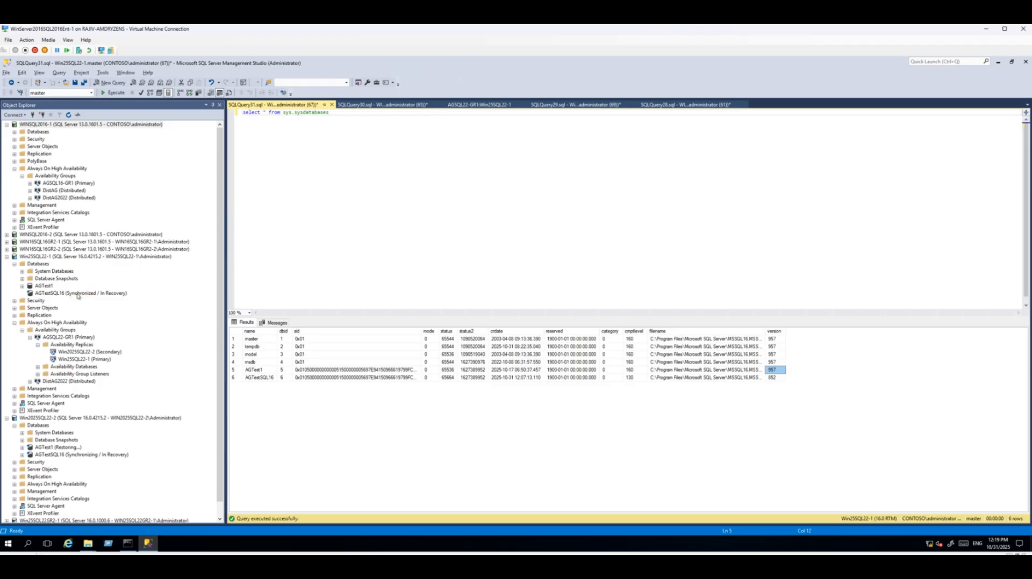
{"action": "left_click", "coordinate": [332, 104]}
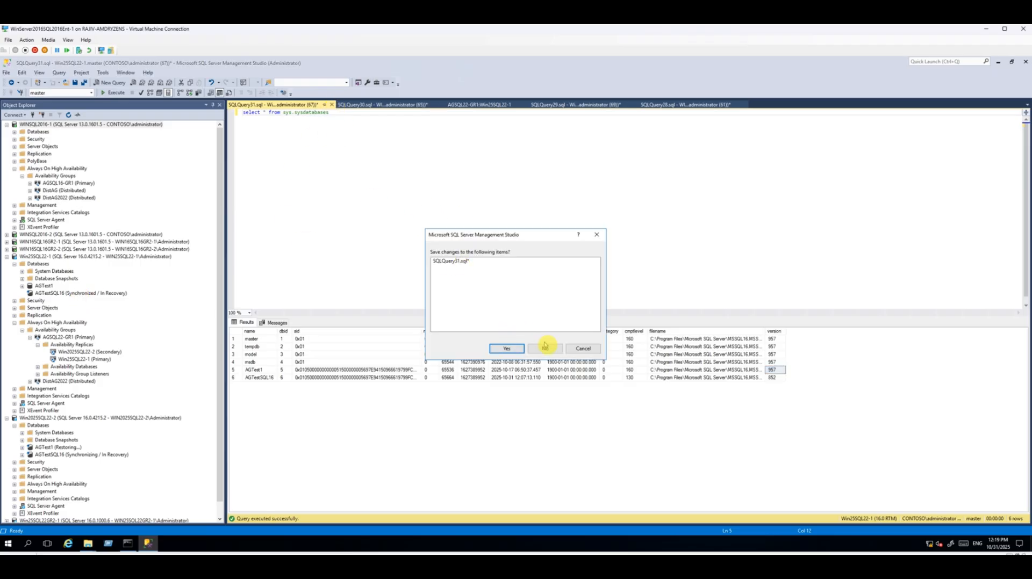
{"action": "left_click", "coordinate": [549, 349]}
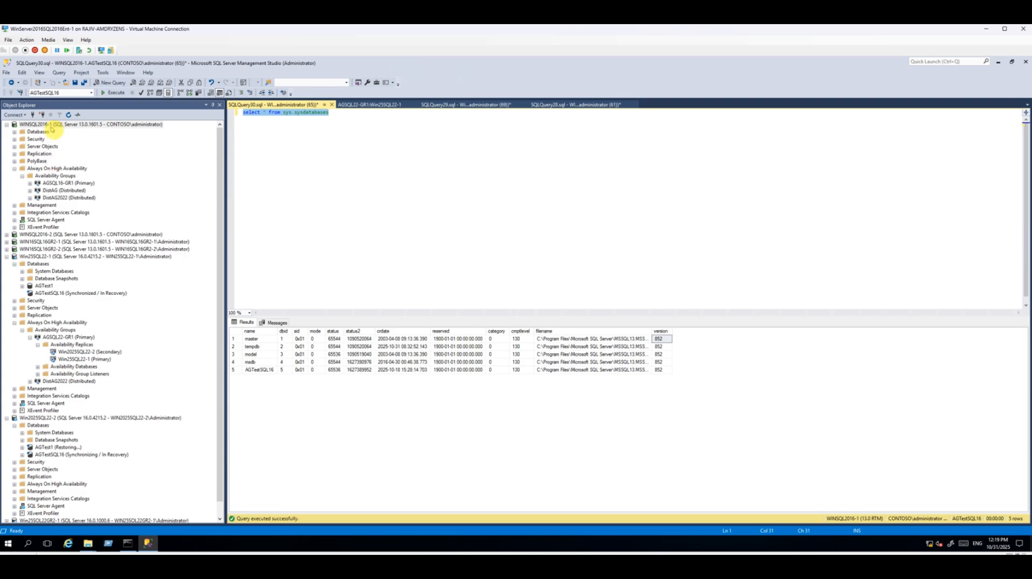
Step: Collapse the WINSQL2016-1, Win25SQL22-1 and Win2025SQL22-2 server trees and select Win25SQL22-1
{"action": "left_click", "coordinate": [54, 126]}
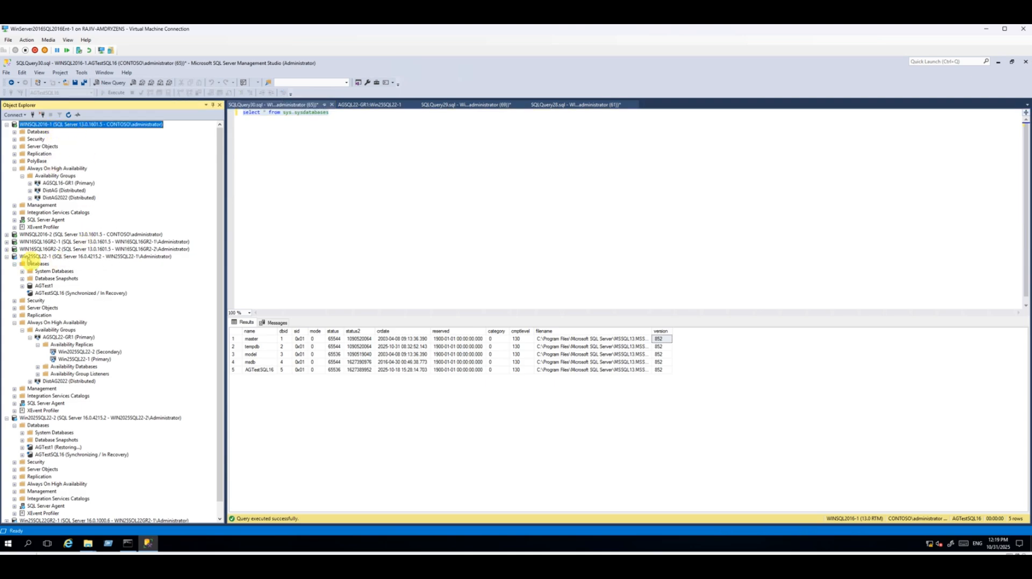
{"action": "left_click", "coordinate": [6, 257]}
{"action": "left_click", "coordinate": [7, 124]}
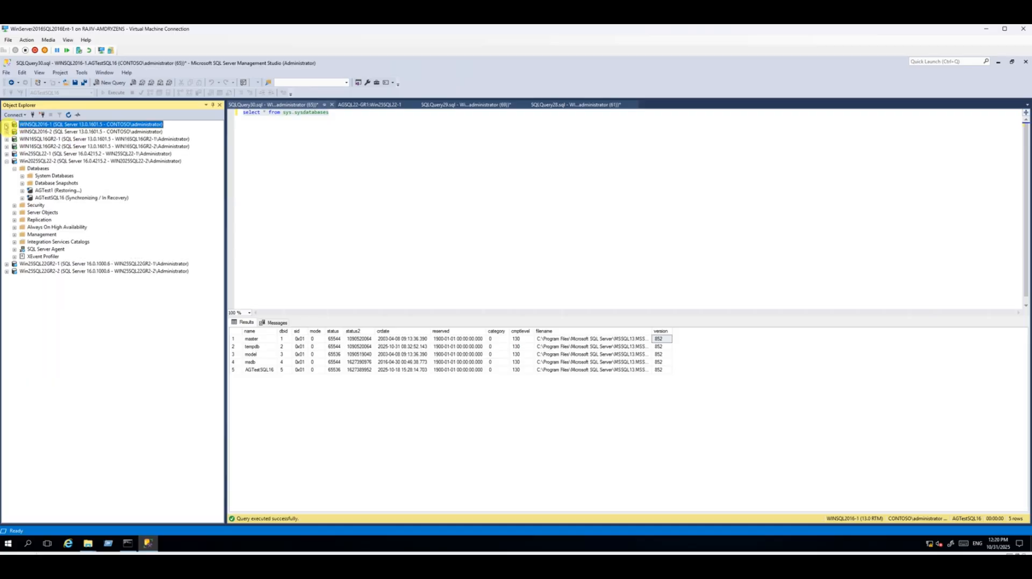
{"action": "left_click", "coordinate": [14, 168]}
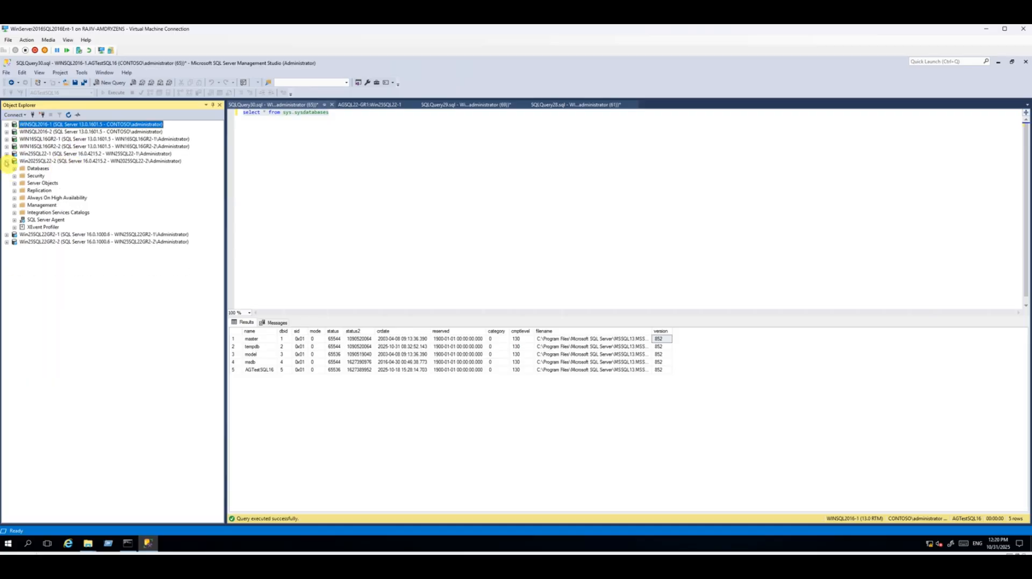
{"action": "left_click", "coordinate": [6, 162]}
{"action": "left_click", "coordinate": [45, 155]}
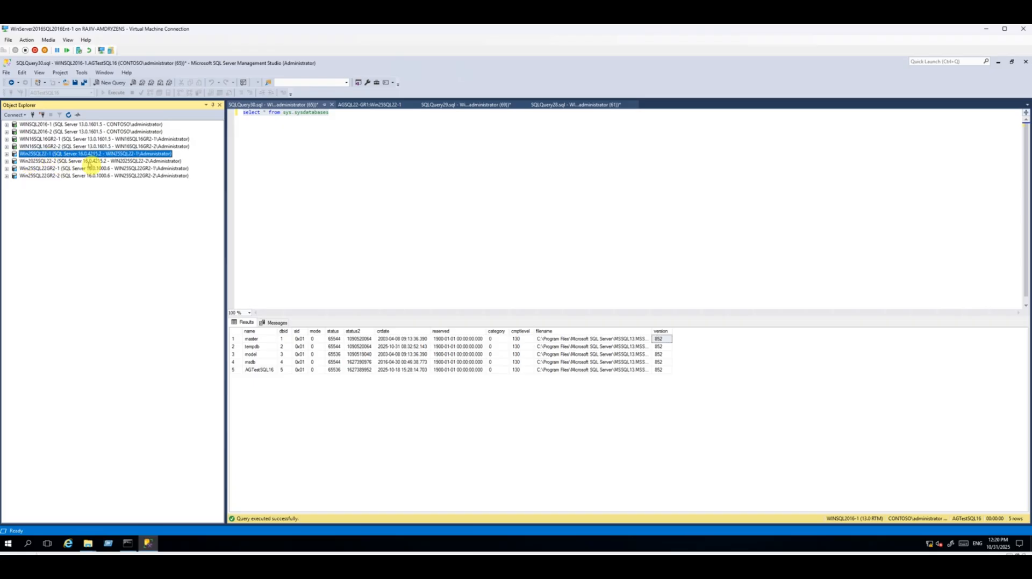
Step: Close the sys.sysdatabases query on WINSQL2016-1 without saving its changes
{"action": "left_click", "coordinate": [82, 169]}
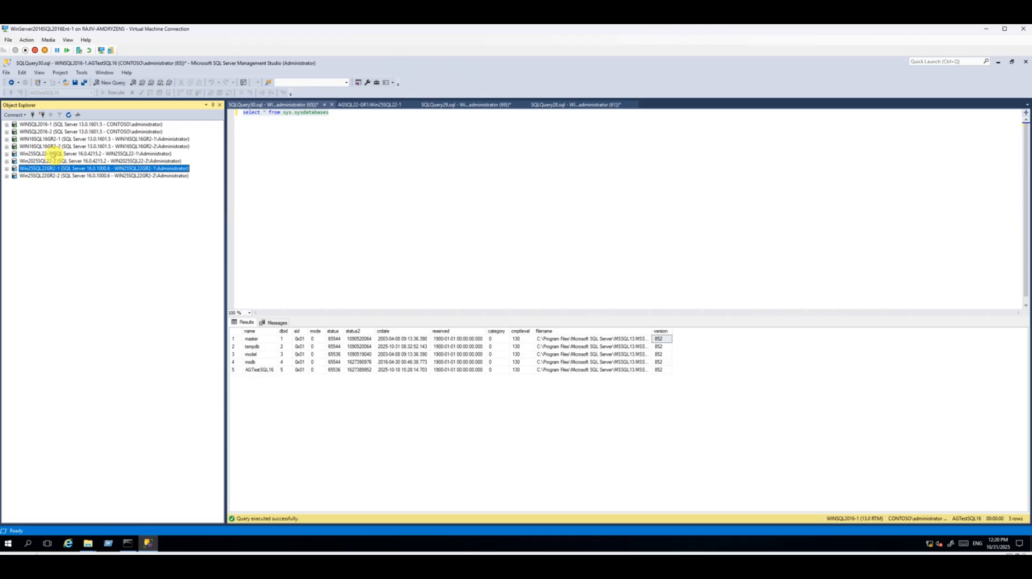
{"action": "left_click", "coordinate": [343, 111]}
{"action": "left_click", "coordinate": [332, 105]}
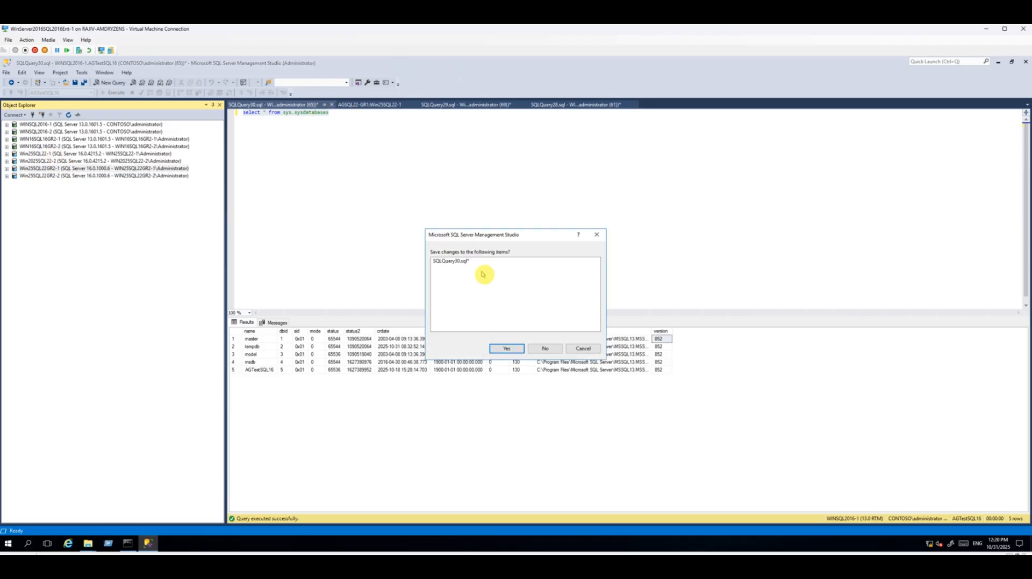
{"action": "left_click", "coordinate": [537, 348]}
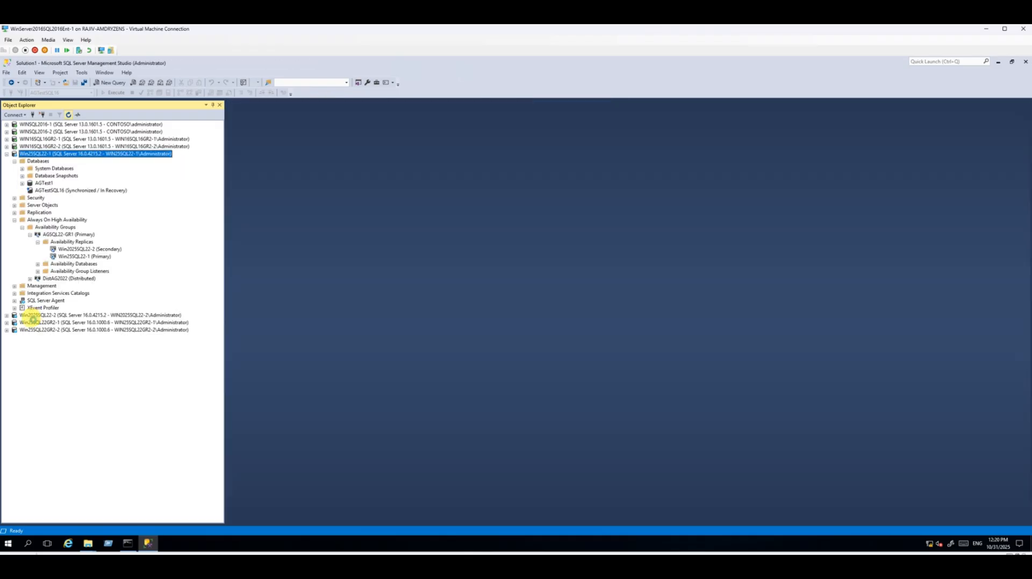
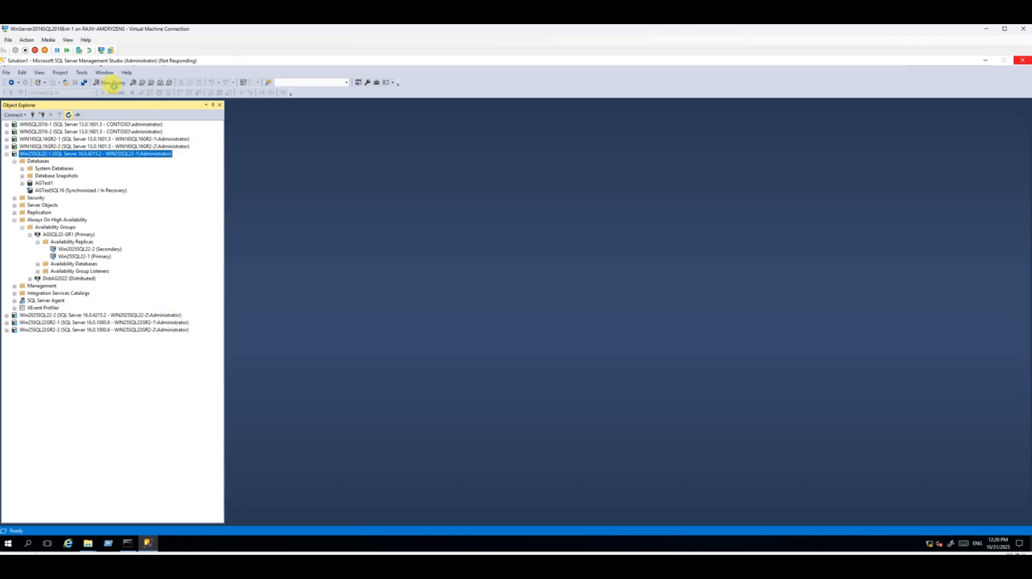
Step: Paste the DistAG2022GR2 script with its CREATE and ALTER AVAILABILITY GROUP statements into new queries on Win25SQL22-1 and Win25SQL22GR2-1
{"action": "left_click", "coordinate": [114, 83]}
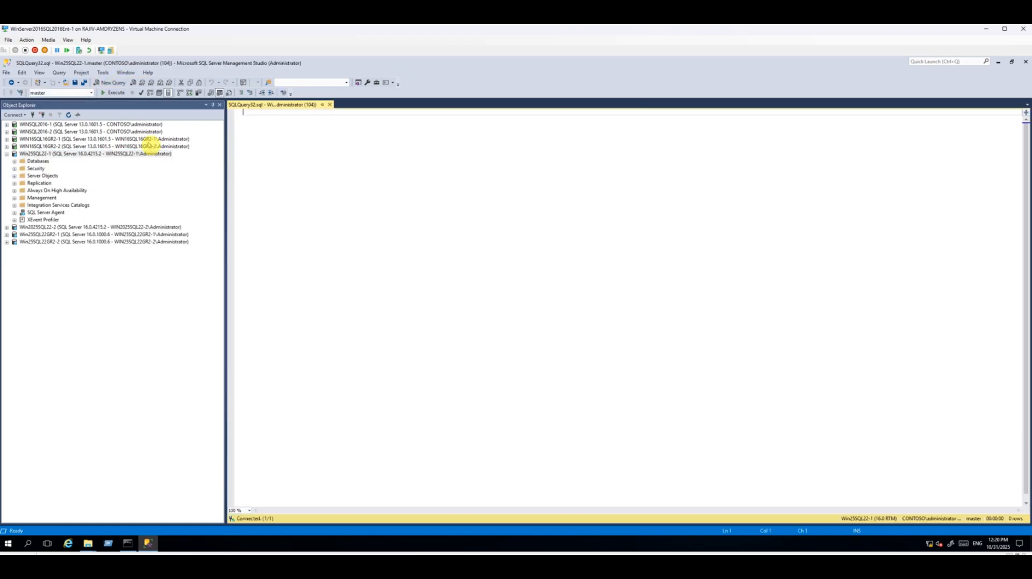
{"action": "type", "text": "USE master; GO  CREATE AVAILABILITY GROUP [DistAG2022GR2] WITH (DISTRIBUTED) AVAILABILITY GROUP ON N'AGSQL22-GR1' WITH( LISTENER_URL = N'tcp://SQL22GR1.corp.com:5022', AVAILABILITY_MODE = ASYNCHRONOUS_COMMIT, FAILOVER_MODE = MANUAL, SEEDING_MODE = MANUAL ), N'AGSQL22GR2' WITH ( LISTENER_URL = N'tcp://SQL22GR2List.sqlcert.com:5022', AVAILABILITY_MODE = ASYNCHRONOUS_COMMIT, FAILOVER_MODE = MANUAL, SEEDING_MODE = MANUAL );   USE master; GO  ALTER AVAILABILITY GROUP [DistAG2022GR2] JOIN AVAILABILITY GROUP ON N'AGSQL22-GR1' WITH( LISTENER_URL = N'tcp://SQL22GR1.corp.com:5022', AVAILABILITY_MODE = ASYNCHRONOUS_COMMIT, FAILOVER_MODE = MANUAL, SEEDING_MODE = MANUAL ), N'AGSQL22GR2' WITH ( LISTENER_URL = N'tcp://SQL22GR2List.sqlcert.com:5022', AVAILABILITY_MODE = ASYNCHRONOUS_COMMIT, FAILOVER_MODE = MANUAL, SEEDING_MODE = MANUAL );"}
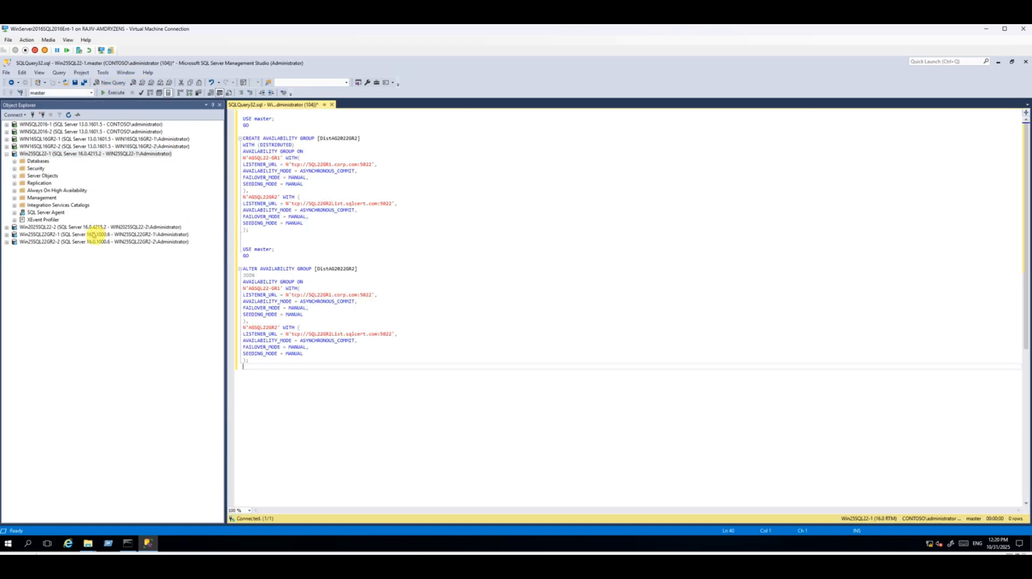
{"action": "left_click", "coordinate": [92, 235]}
{"action": "left_click", "coordinate": [111, 82]}
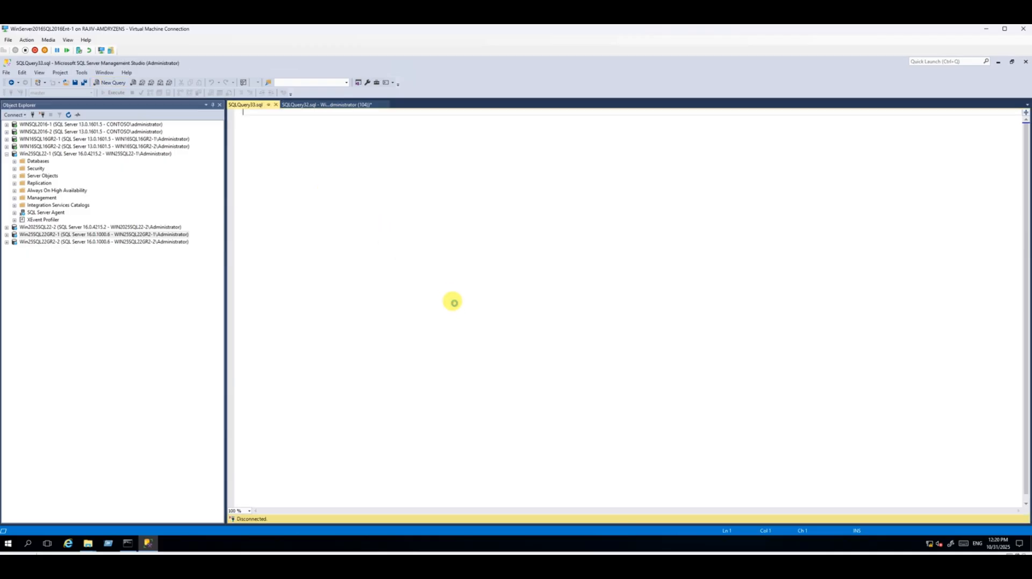
{"action": "key", "text": "ctrl+v"}
Step: Delete the second USE master and ALTER AVAILABILITY GROUP JOIN block from the Win25SQL22-1 query, keeping only the CREATE AVAILABILITY GROUP part
{"action": "left_click", "coordinate": [375, 103]}
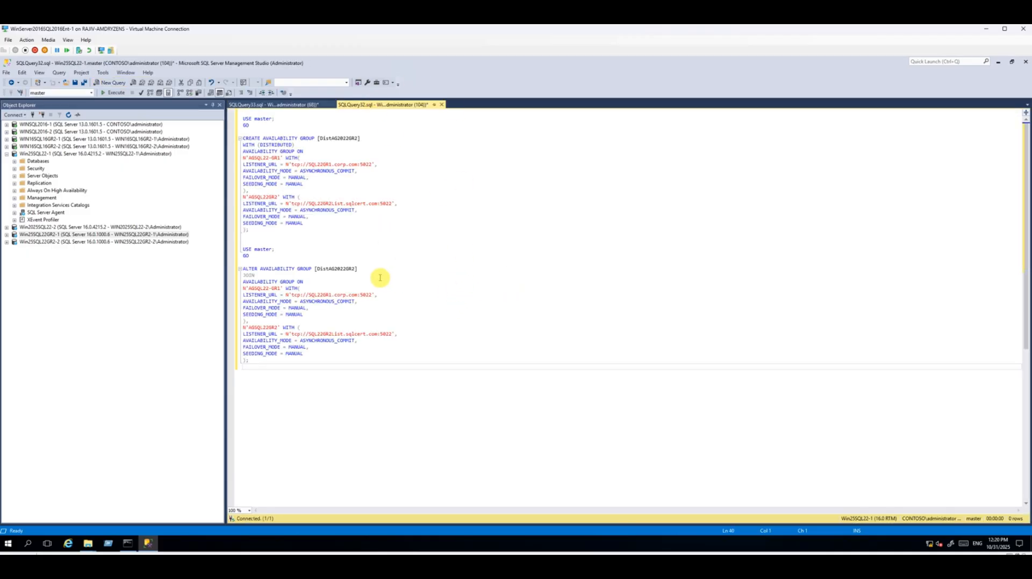
{"action": "left_click_drag", "start_coordinate": [263, 238], "coordinate": [579, 413]}
{"action": "key", "text": "Delete"}
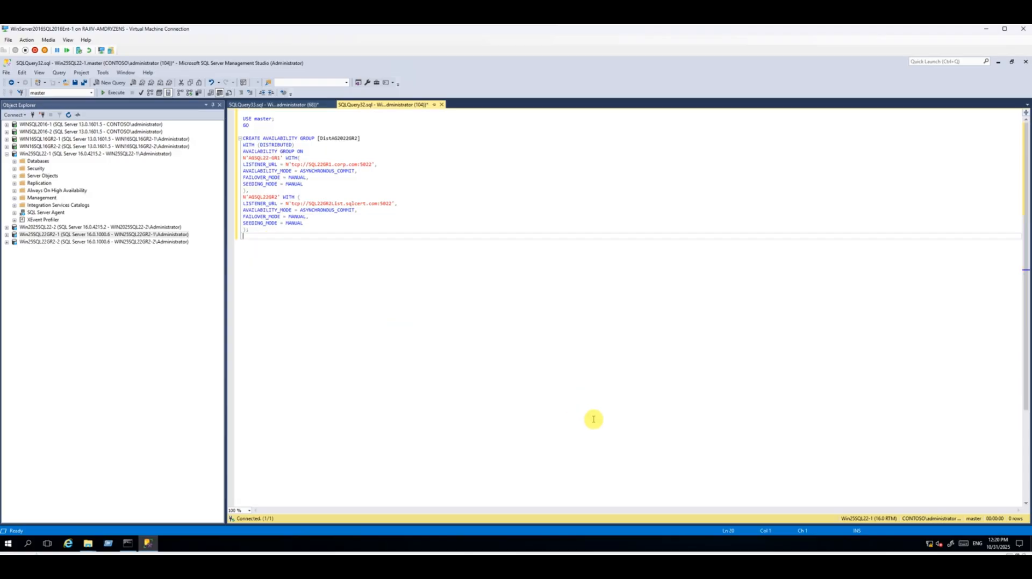
Step: In the Win25SQL22GR2-1 query, delete the CREATE AVAILABILITY GROUP block, keeping only the ALTER AVAILABILITY GROUP [DistAG2022GR2] JOIN script
{"action": "left_click", "coordinate": [283, 104]}
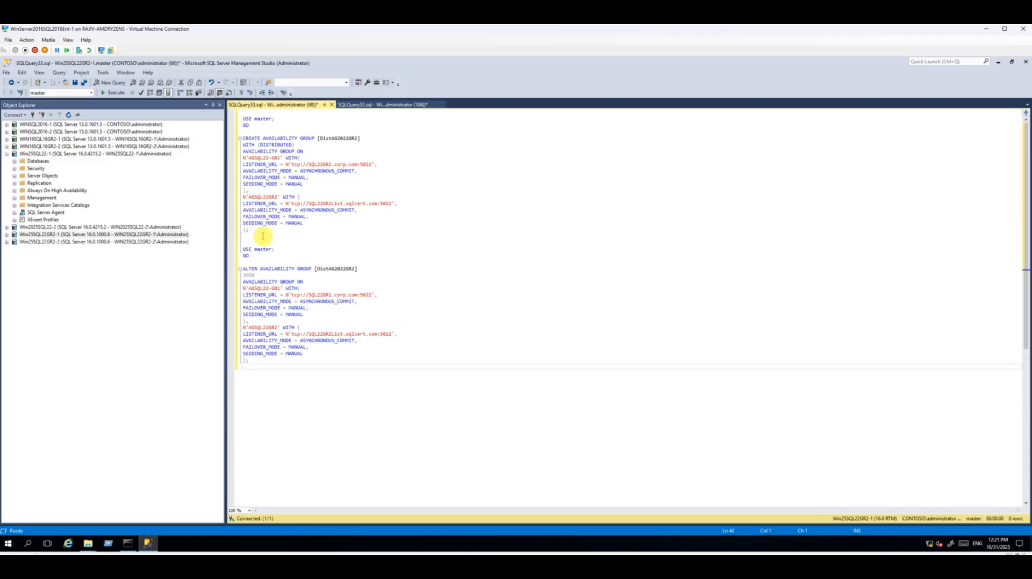
{"action": "left_click_drag", "start_coordinate": [258, 238], "coordinate": [243, 111]}
{"action": "key", "text": "Delete"}
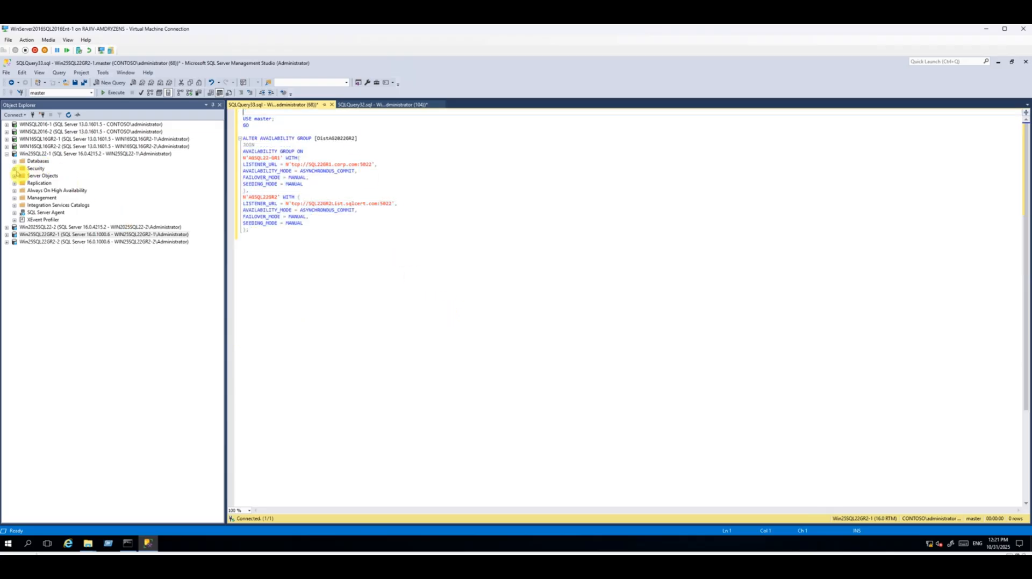
Step: Examine the availability group AGSQL22GR2 and its listener under Always On High Availability on Win25SQL22GR2-1
{"action": "left_click", "coordinate": [14, 191]}
{"action": "left_click", "coordinate": [6, 242]}
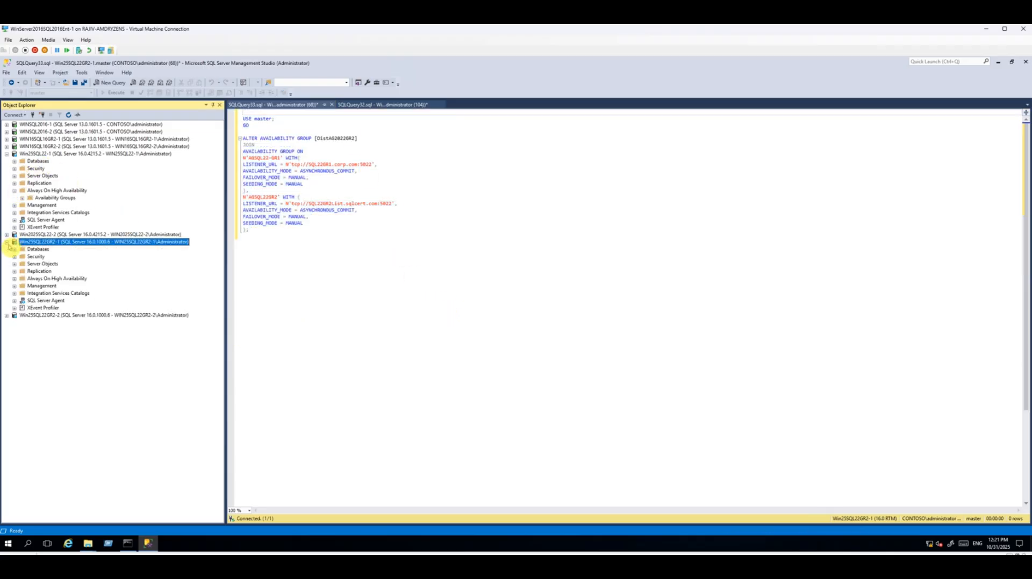
{"action": "left_click", "coordinate": [14, 278]}
{"action": "left_click", "coordinate": [22, 286]}
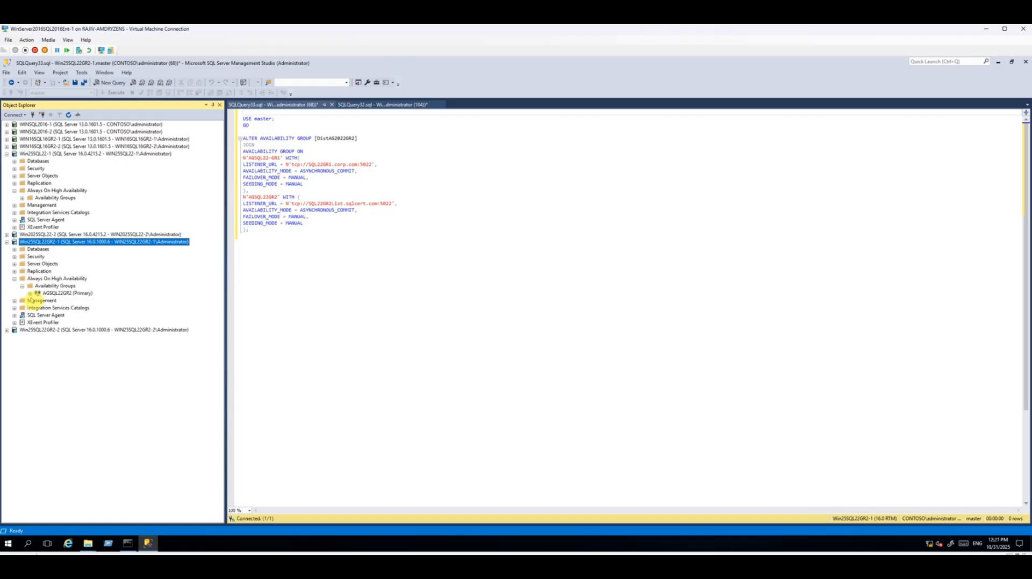
{"action": "left_click", "coordinate": [30, 294]}
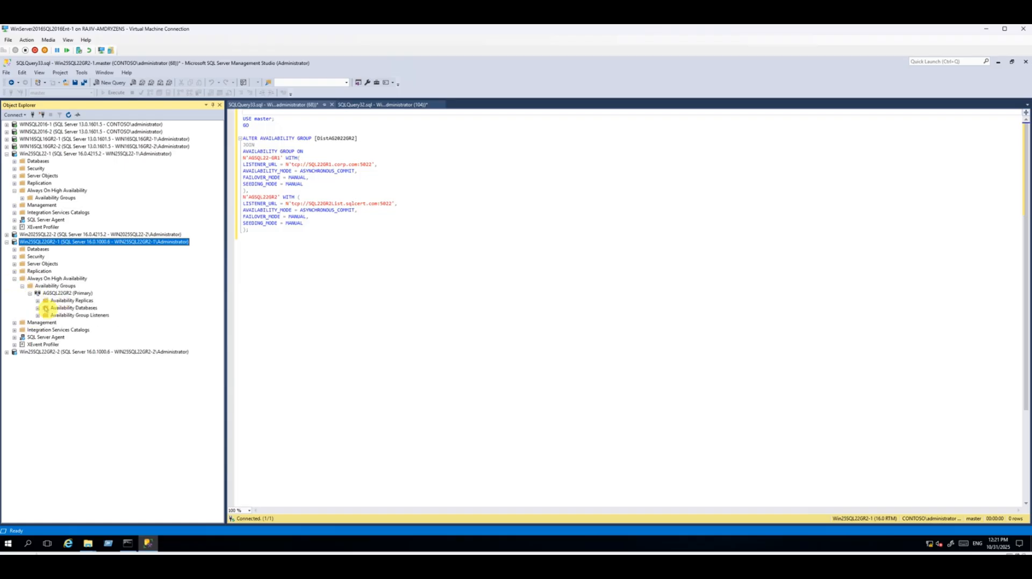
{"action": "left_click", "coordinate": [67, 294]}
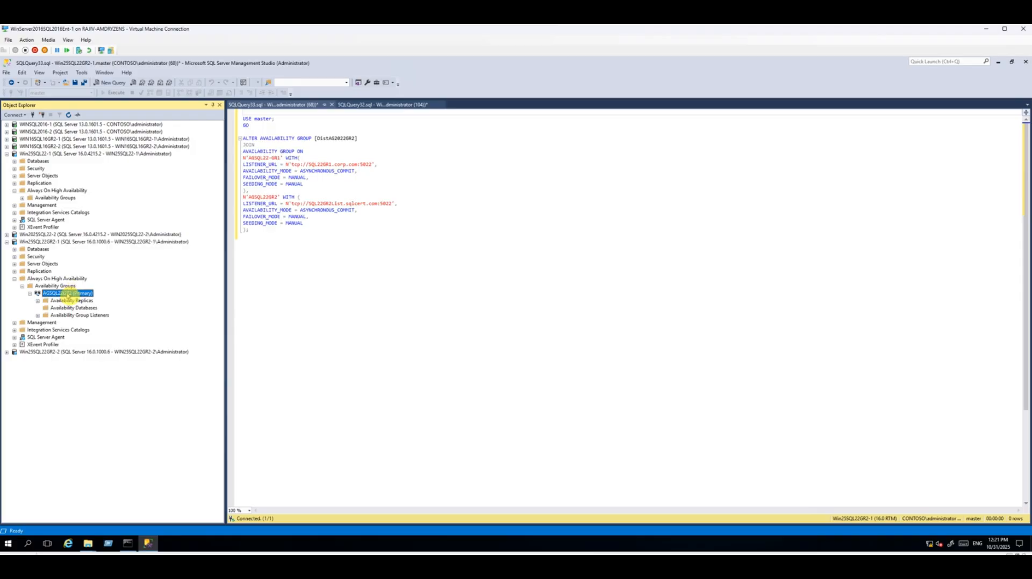
{"action": "left_click", "coordinate": [37, 315]}
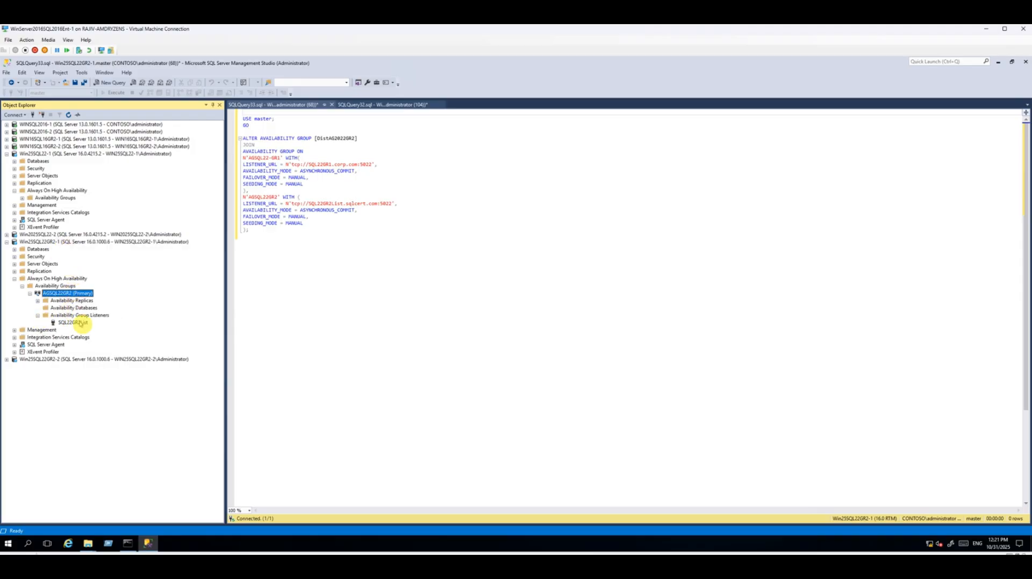
{"action": "left_click", "coordinate": [73, 324]}
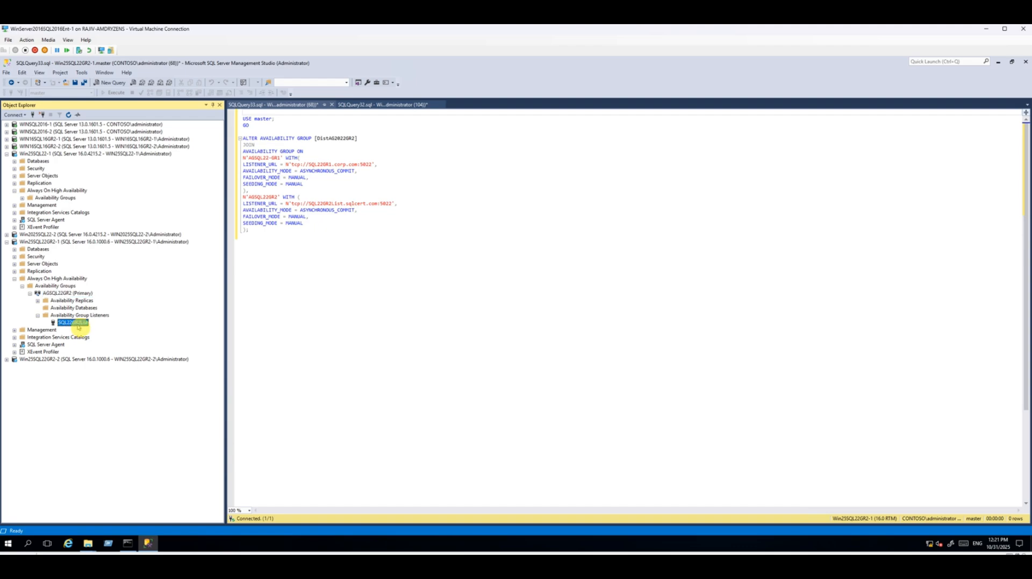
Step: Compare the availability group and listener on Win25SQL22-1 with the AGSQL22-GR1 name and listener URL in the JOIN script
{"action": "left_click", "coordinate": [23, 198]}
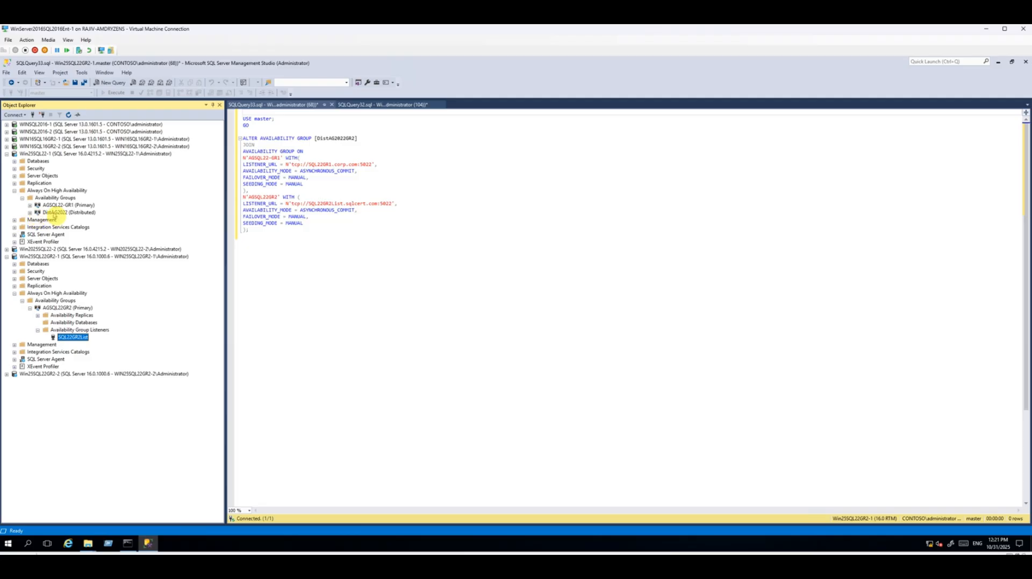
{"action": "left_click", "coordinate": [58, 212]}
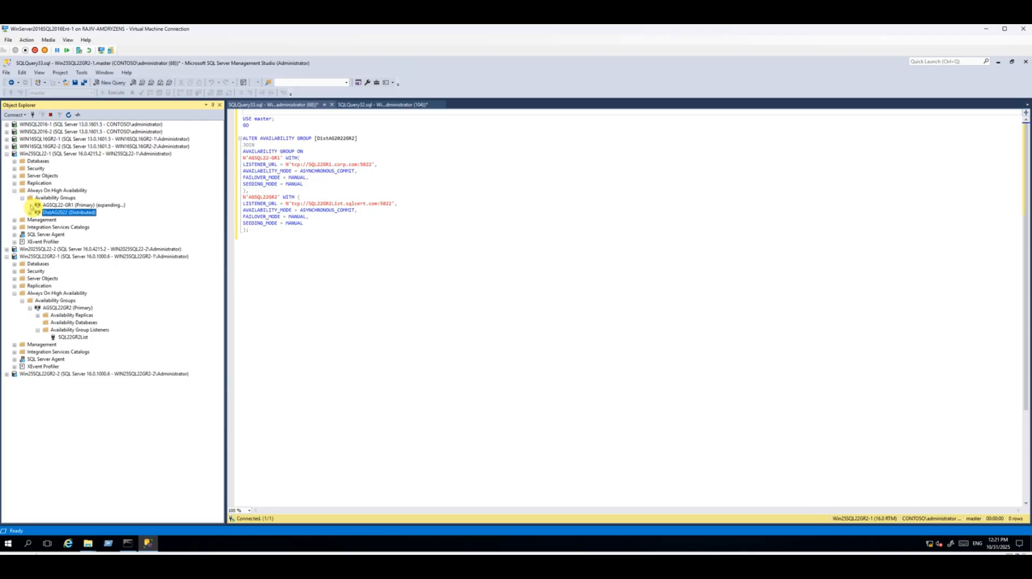
{"action": "left_click", "coordinate": [38, 220]}
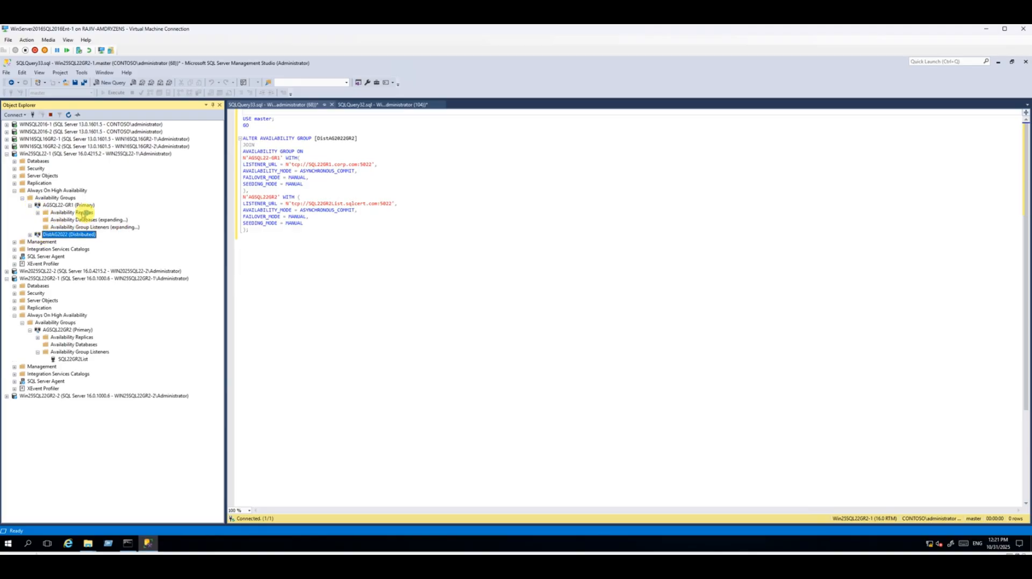
{"action": "left_click", "coordinate": [70, 205]}
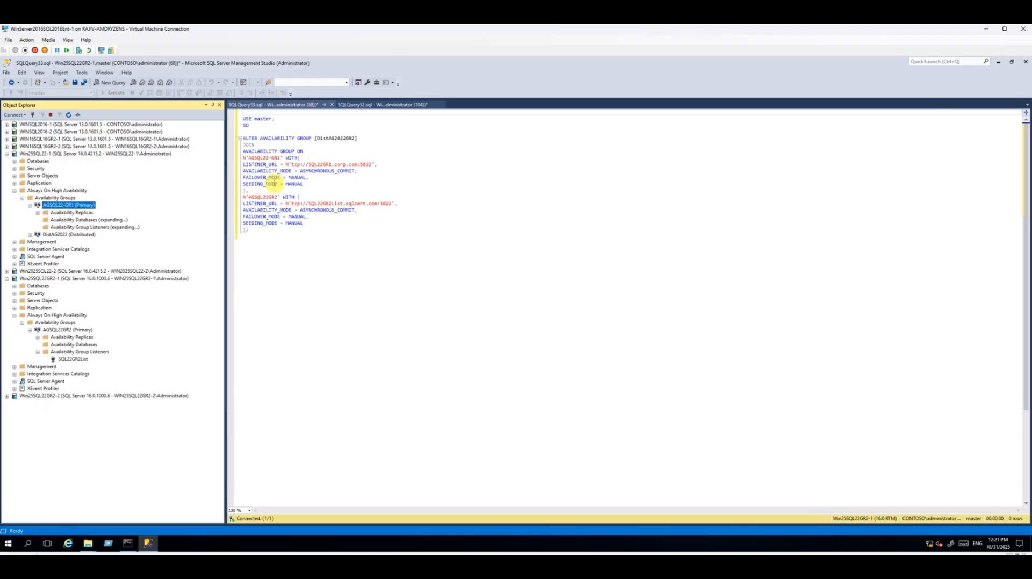
{"action": "left_click_drag", "start_coordinate": [281, 158], "coordinate": [248, 158]}
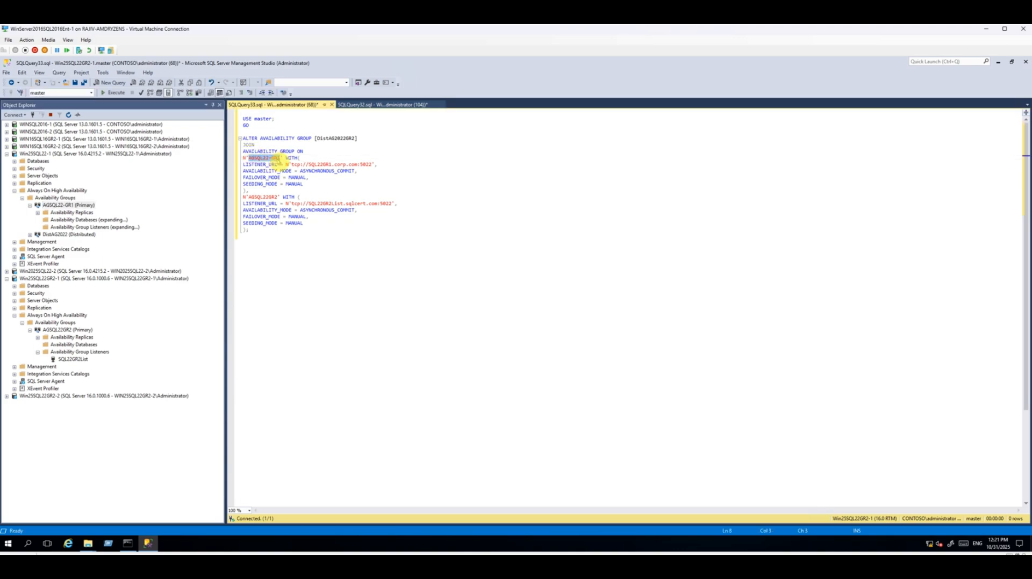
{"action": "left_click_drag", "start_coordinate": [309, 164], "coordinate": [346, 165]}
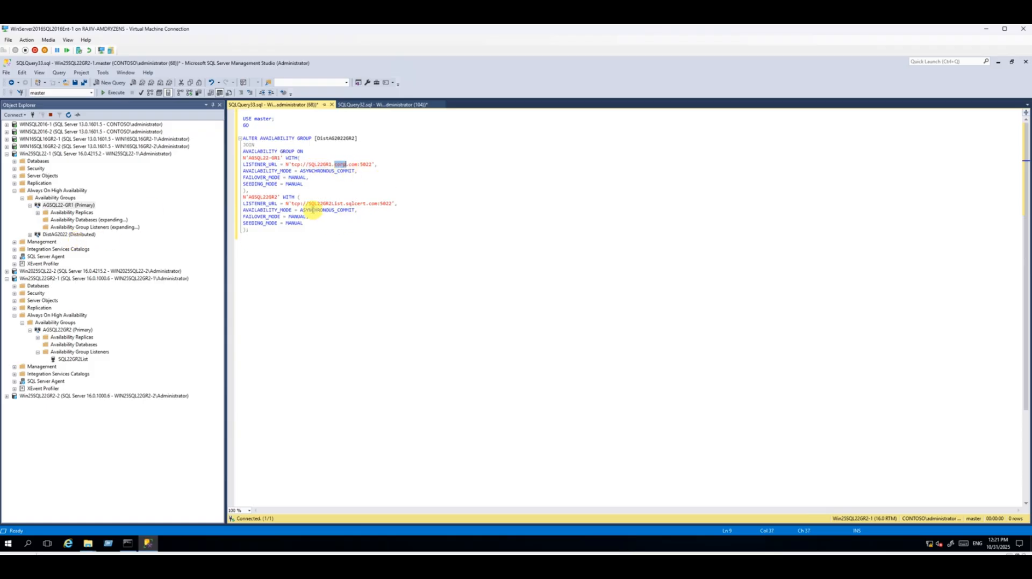
{"action": "left_click", "coordinate": [53, 154]}
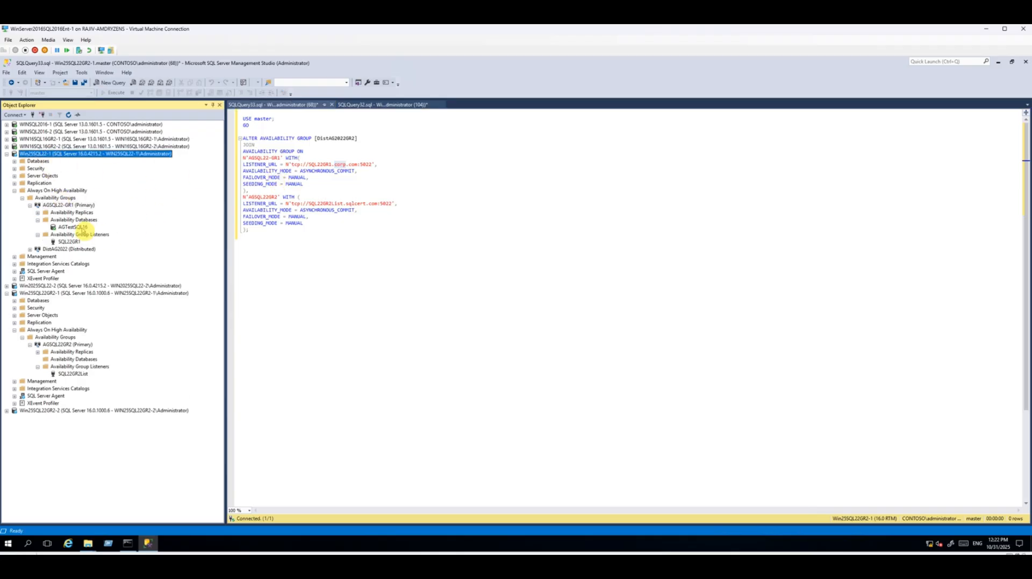
Step: Check the script's AGSQL22GR2 name and SQL22GR2List listener URL against the availability group and listener on Win25SQL22GR2-1
{"action": "left_click", "coordinate": [260, 202]}
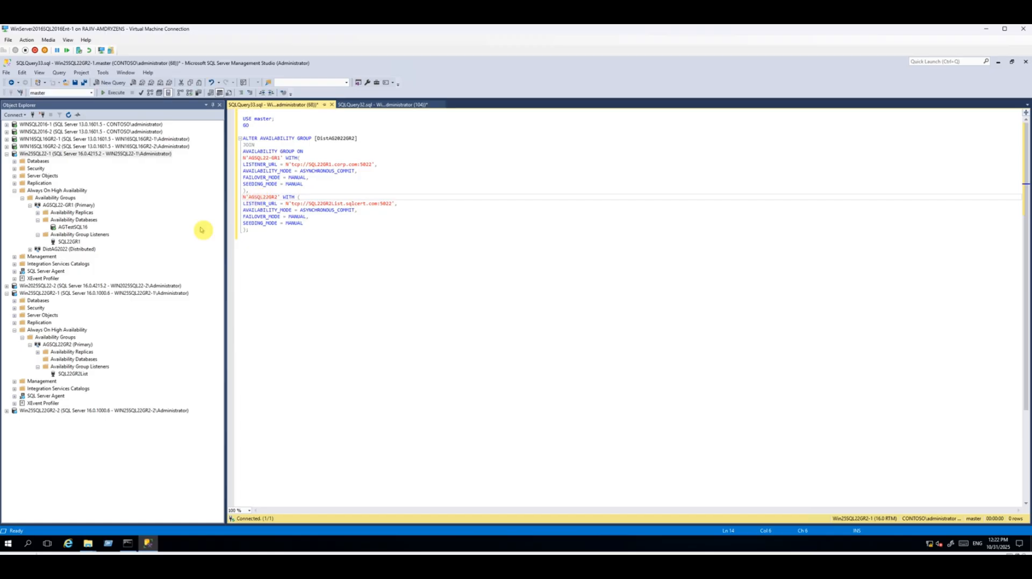
{"action": "left_click", "coordinate": [96, 345]}
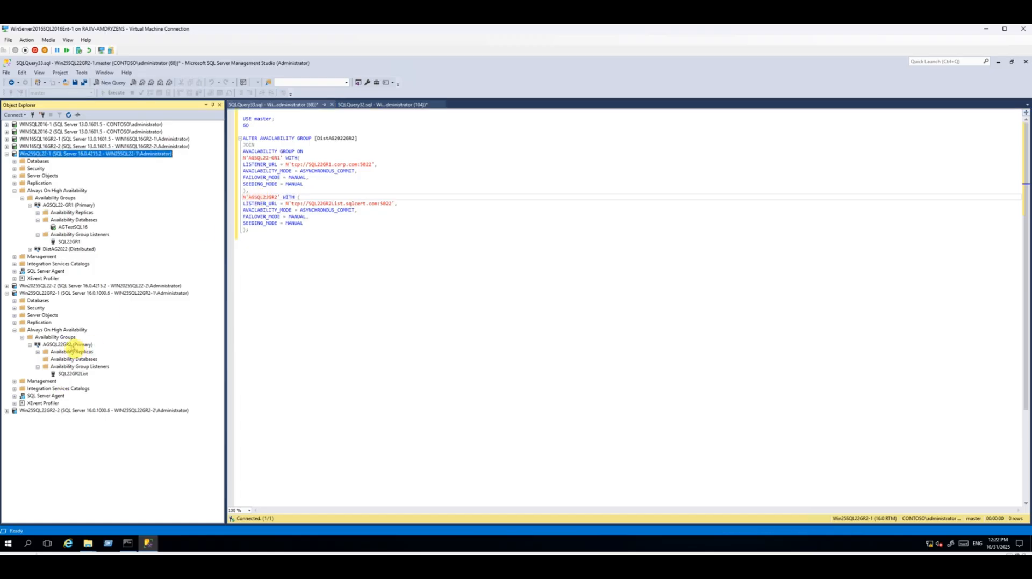
{"action": "left_click", "coordinate": [64, 345]}
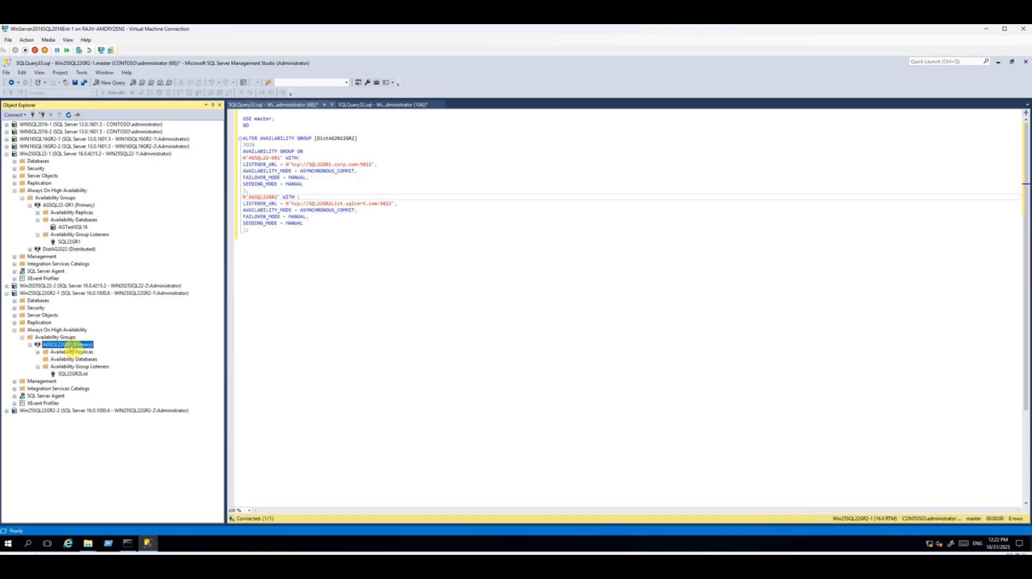
{"action": "left_click", "coordinate": [258, 191]}
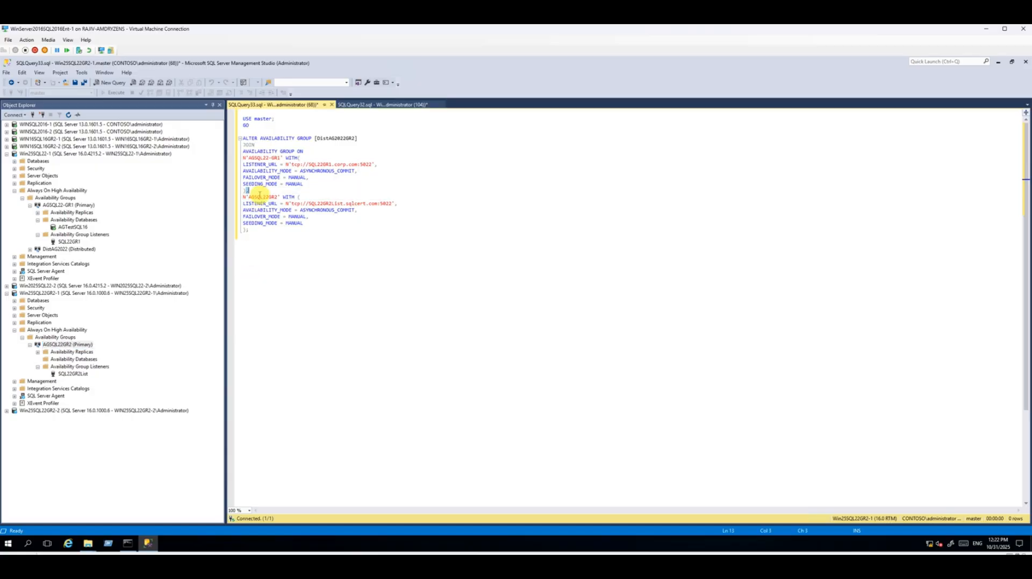
{"action": "double_click", "coordinate": [261, 197]}
{"action": "left_click", "coordinate": [72, 374]}
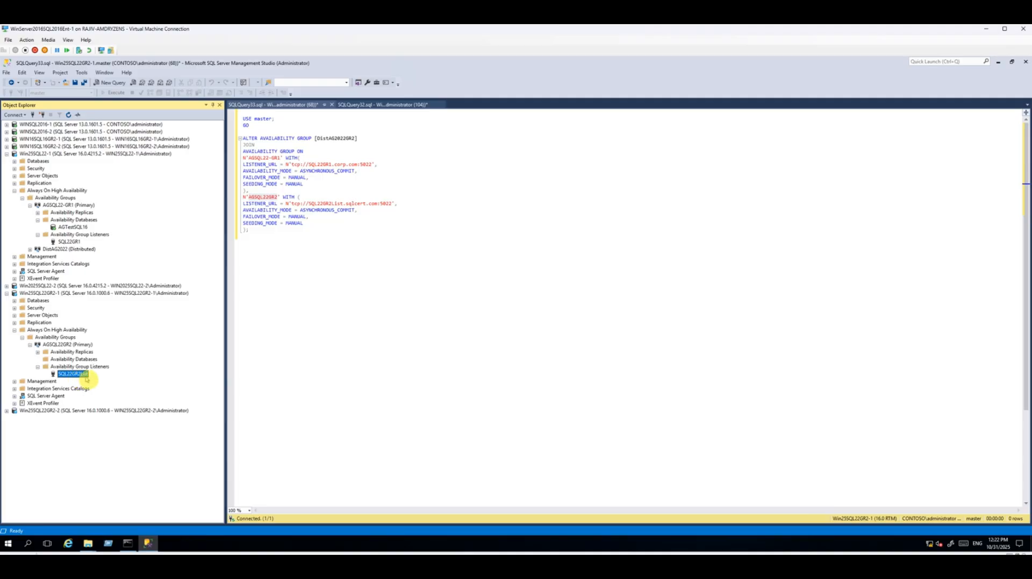
{"action": "double_click", "coordinate": [330, 203]}
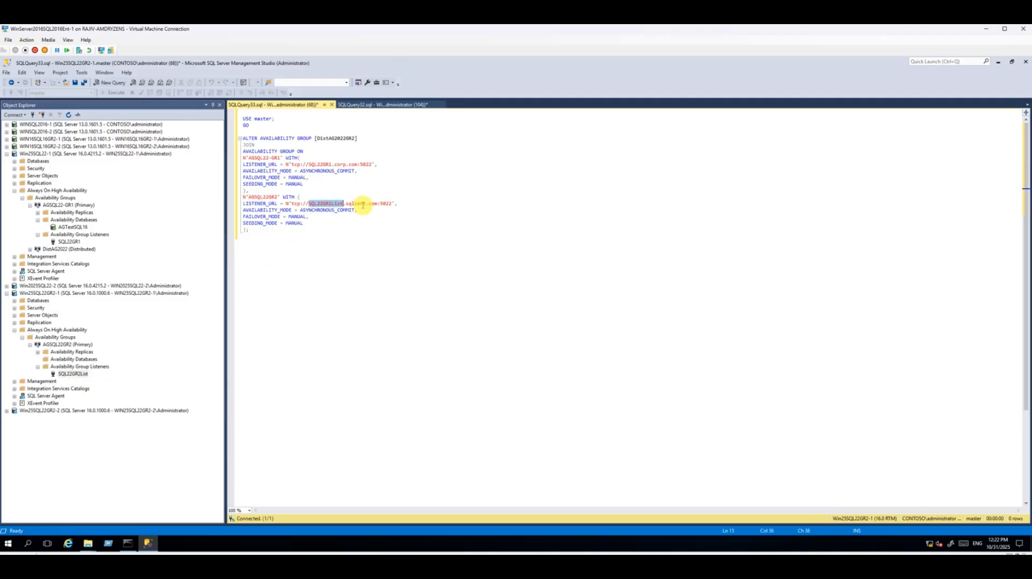
{"action": "double_click", "coordinate": [356, 204]}
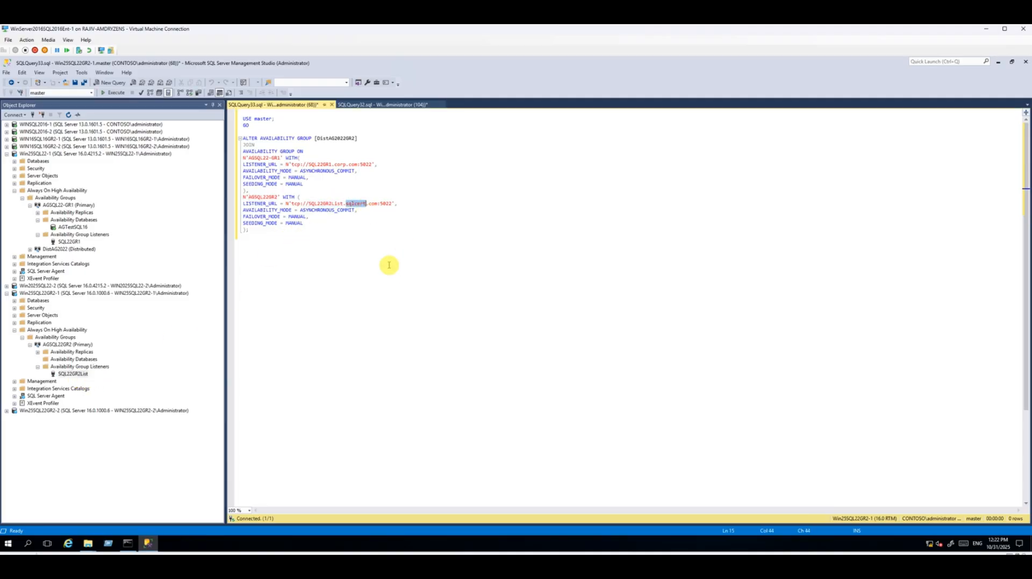
Step: Run the CREATE AVAILABILITY GROUP [DistAG2022GR2] script on Win25SQL22-1 and refresh that server to list its availability groups
{"action": "left_click", "coordinate": [393, 105]}
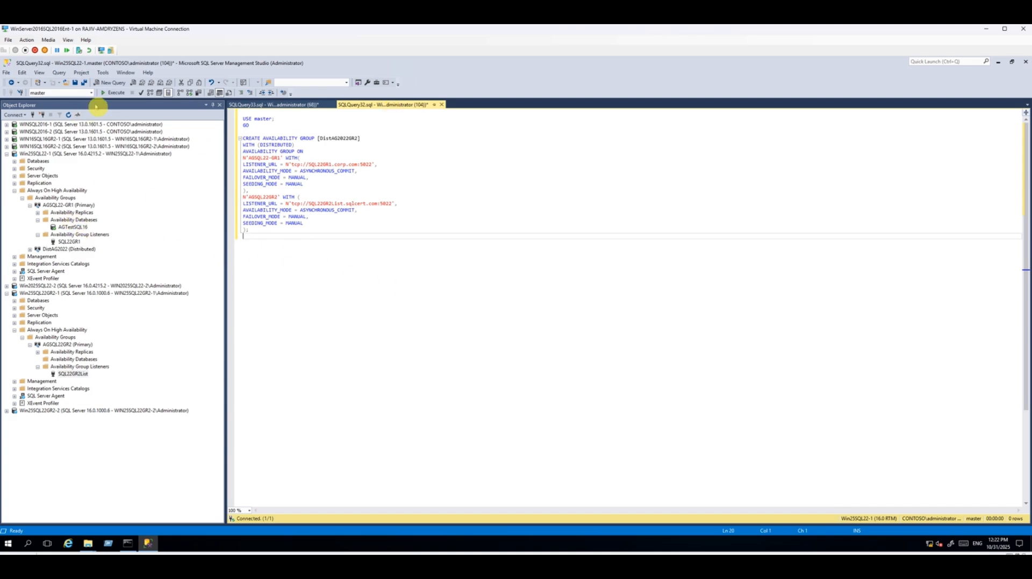
{"action": "left_click", "coordinate": [114, 92]}
{"action": "left_click", "coordinate": [47, 154]}
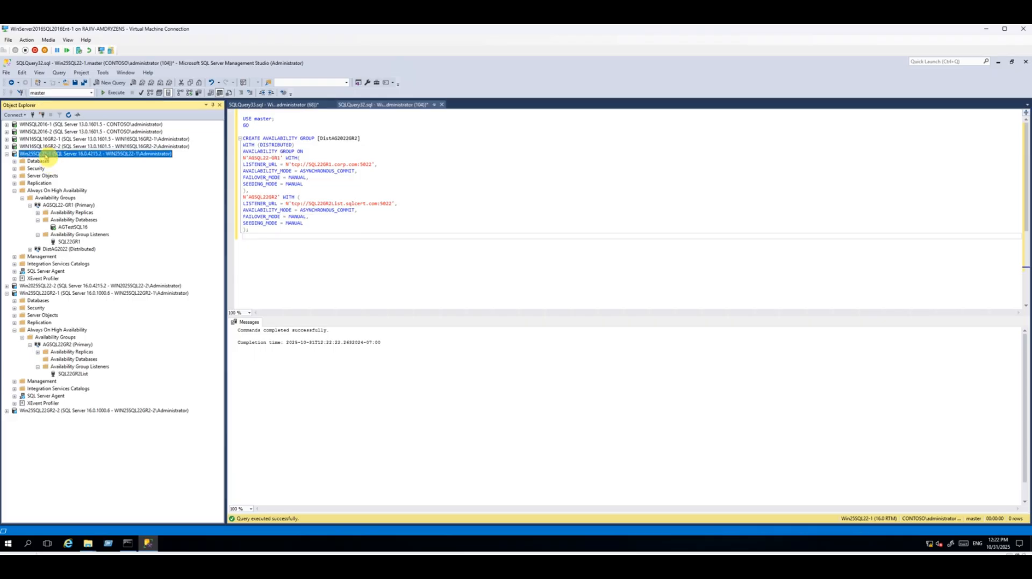
{"action": "left_click", "coordinate": [60, 199]}
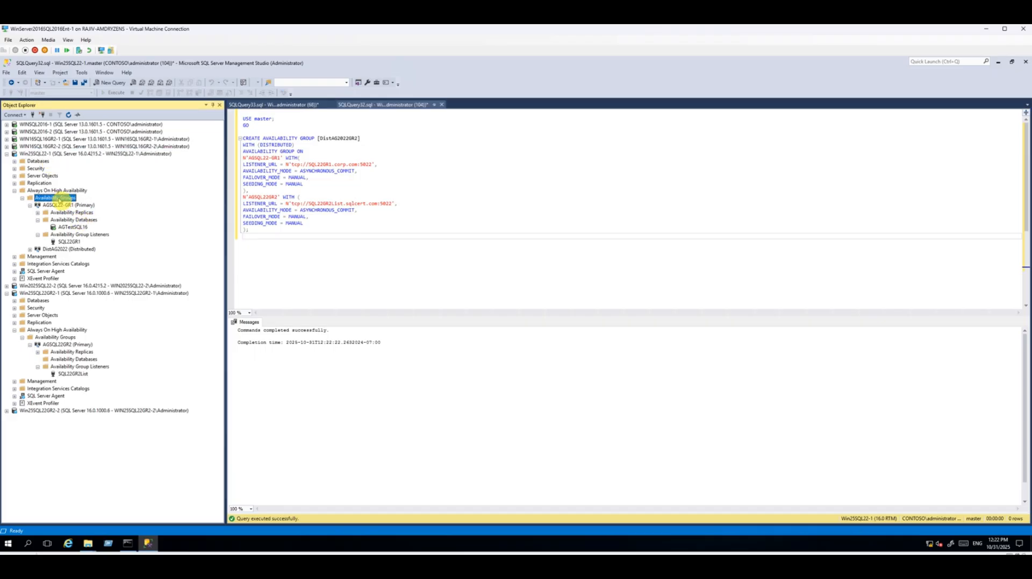
{"action": "left_click", "coordinate": [62, 154]}
{"action": "left_click", "coordinate": [67, 113]}
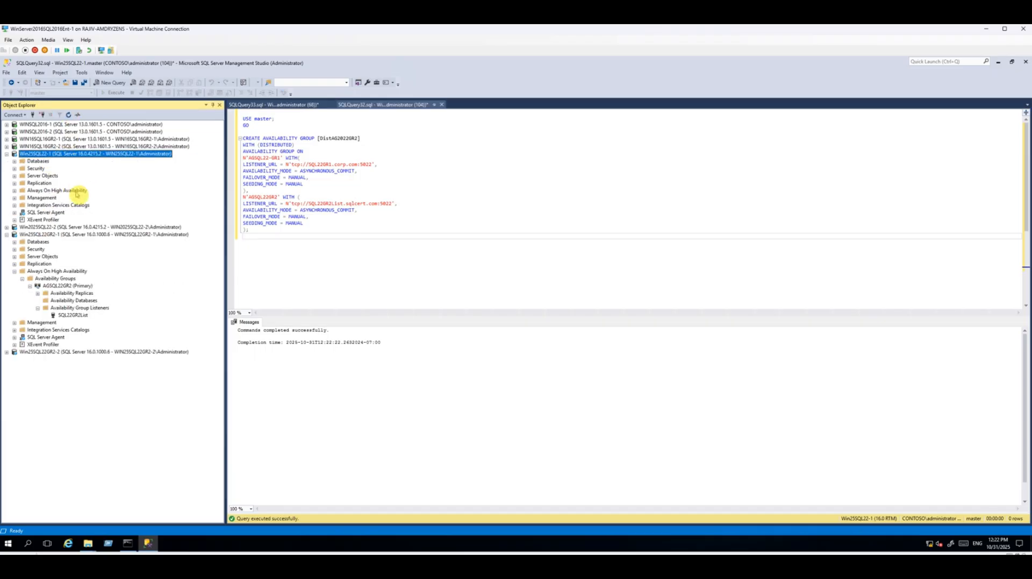
{"action": "left_click", "coordinate": [16, 191]}
{"action": "left_click", "coordinate": [22, 198]}
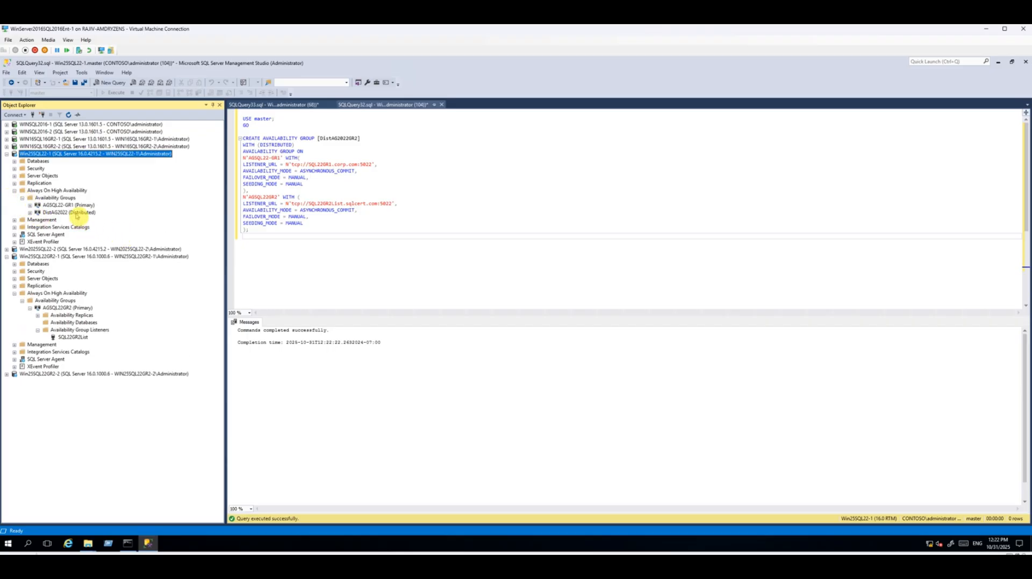
Step: Review the distributed availability group name in the CREATE script and the execution message for the query
{"action": "left_click_drag", "start_coordinate": [326, 138], "coordinate": [356, 136]}
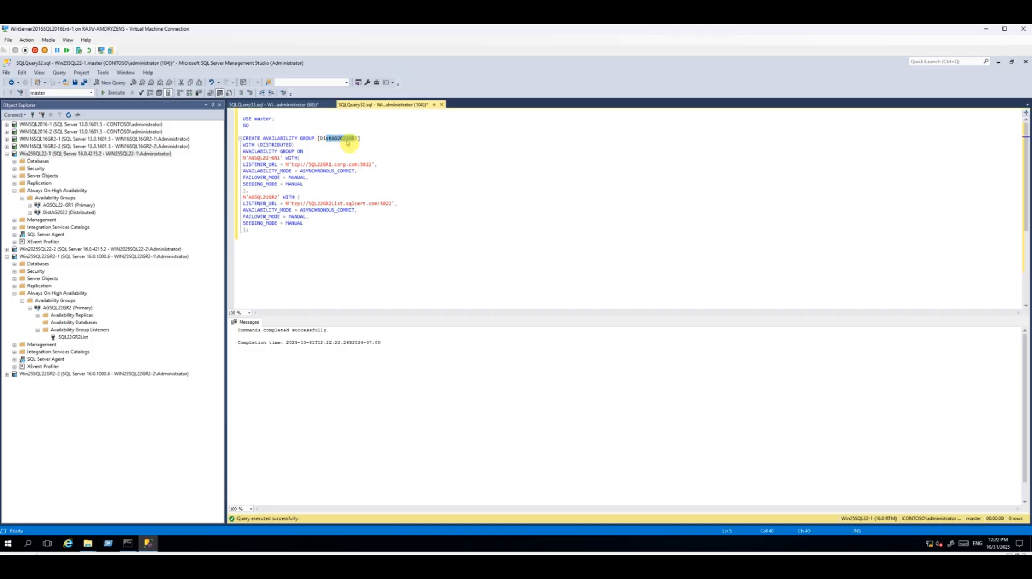
{"action": "double_click", "coordinate": [358, 138]}
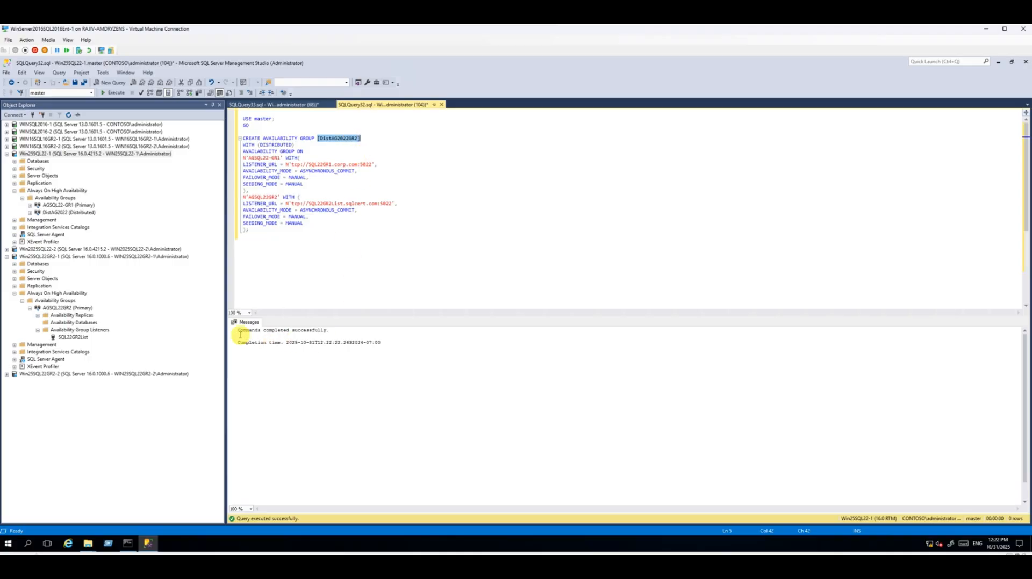
{"action": "left_click_drag", "start_coordinate": [238, 330], "coordinate": [338, 336]}
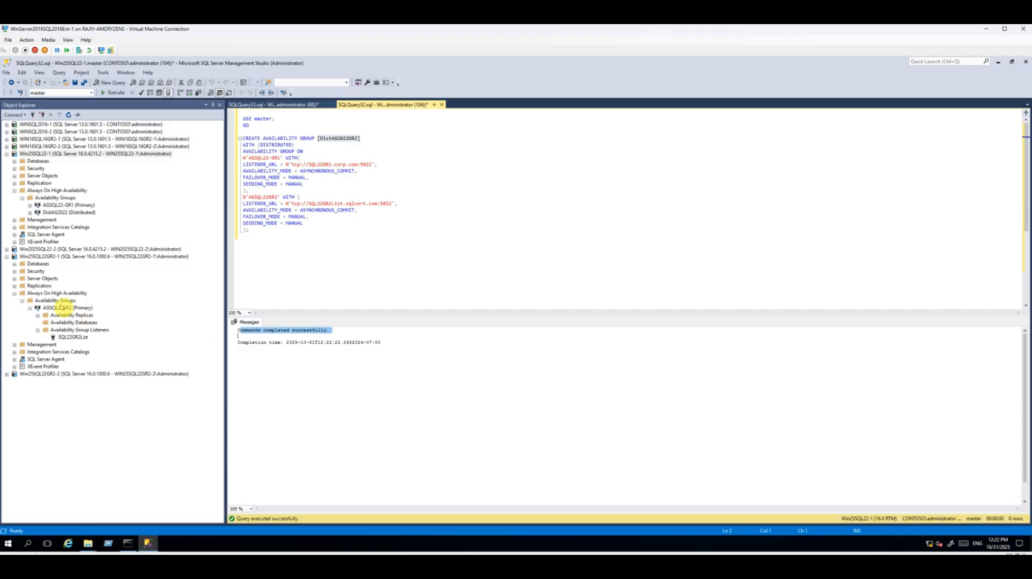
Step: Refresh the Availability Groups folder on Win25SQL22GR2-1 and check which groups it contains
{"action": "left_click", "coordinate": [62, 302]}
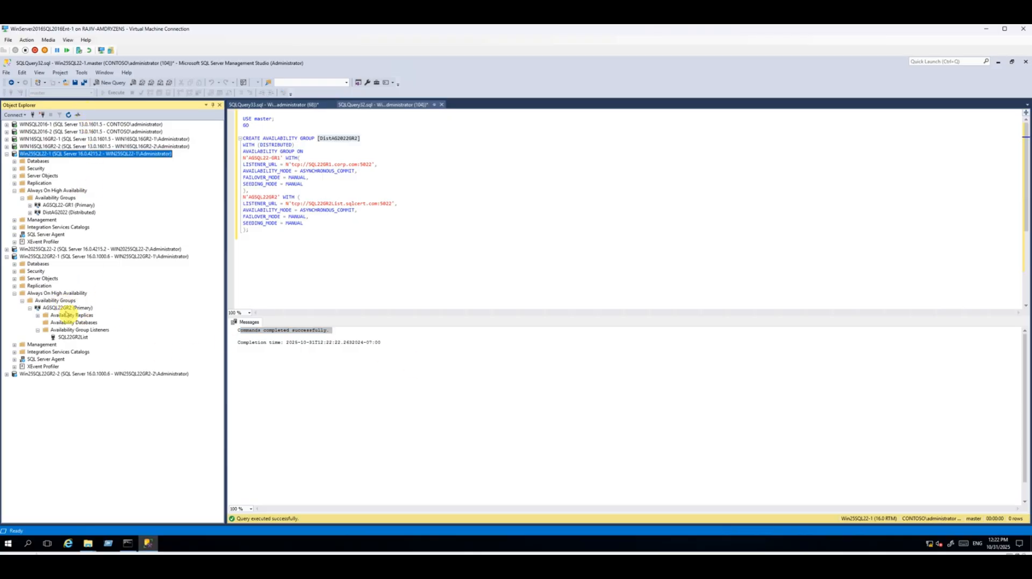
{"action": "left_click", "coordinate": [56, 301]}
{"action": "left_click", "coordinate": [69, 116]}
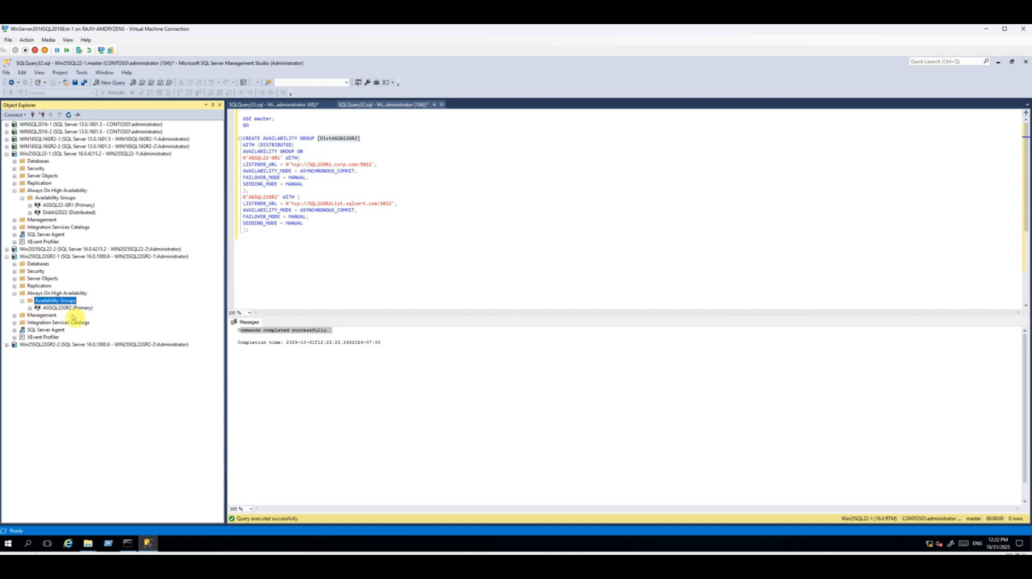
{"action": "left_click", "coordinate": [54, 256]}
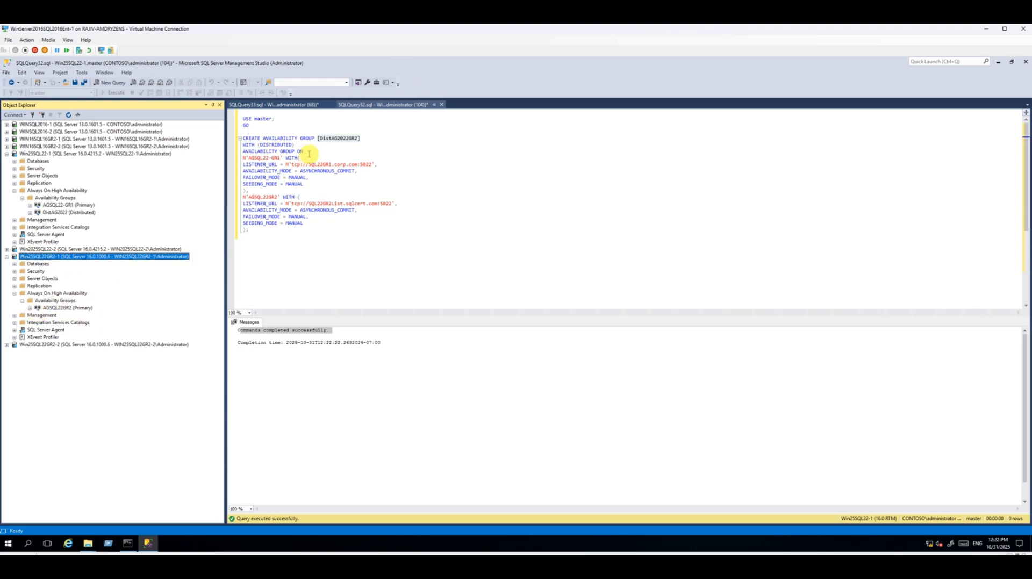
Step: Review the full CREATE AVAILABILITY GROUP script and the Win25SQL22-1 server it targets
{"action": "left_click", "coordinate": [306, 260]}
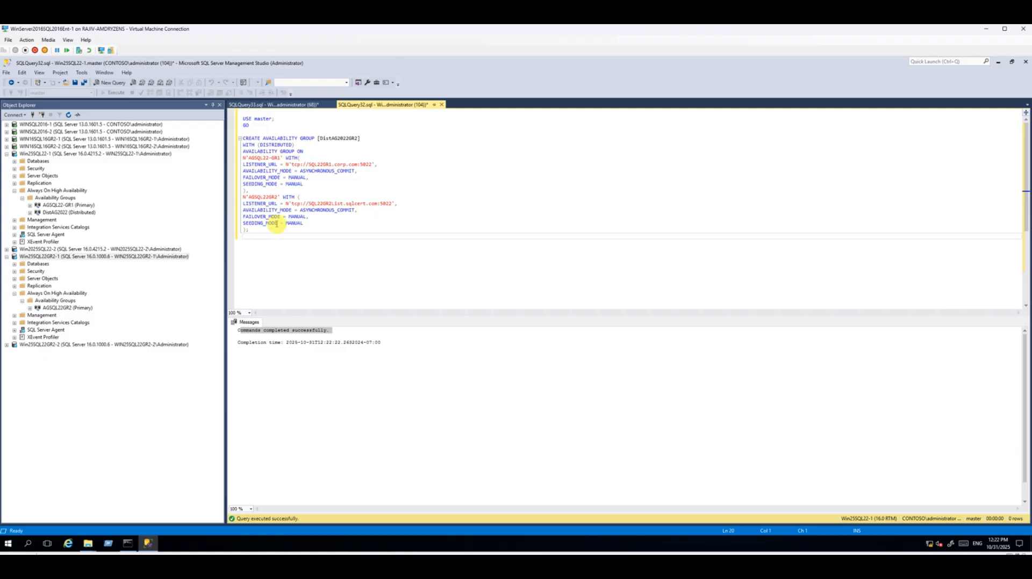
{"action": "left_click_drag", "start_coordinate": [278, 230], "coordinate": [235, 110]}
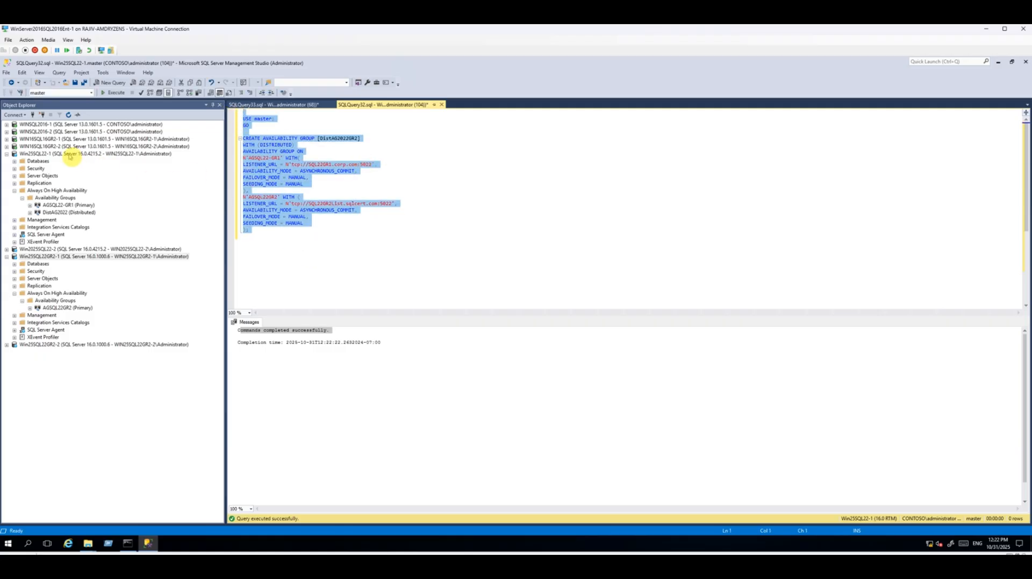
{"action": "left_click", "coordinate": [74, 154]}
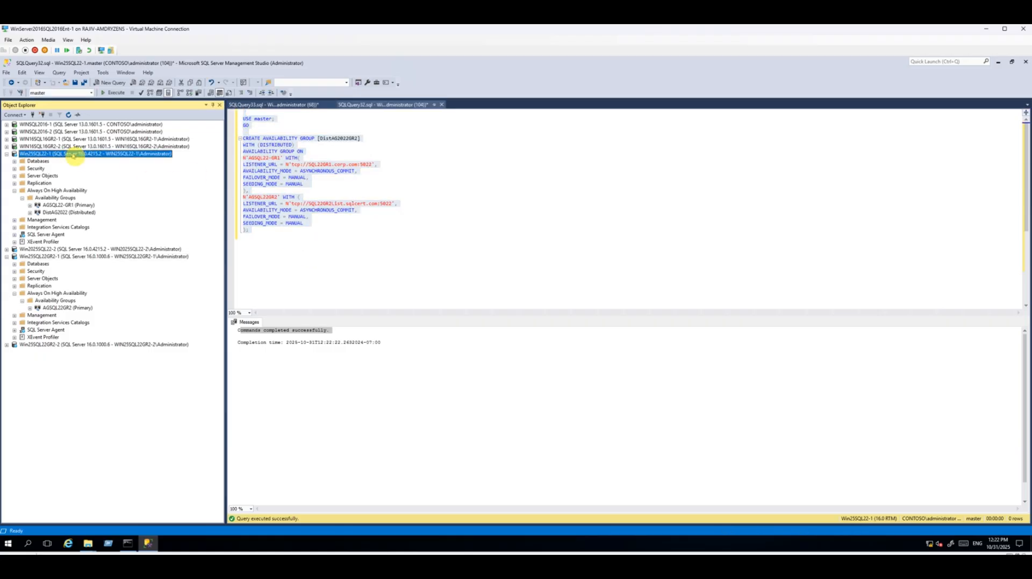
Step: Run the ALTER AVAILABILITY GROUP [DistAG2022GR2] JOIN script on Win25SQL22GR2-1
{"action": "left_click", "coordinate": [266, 106]}
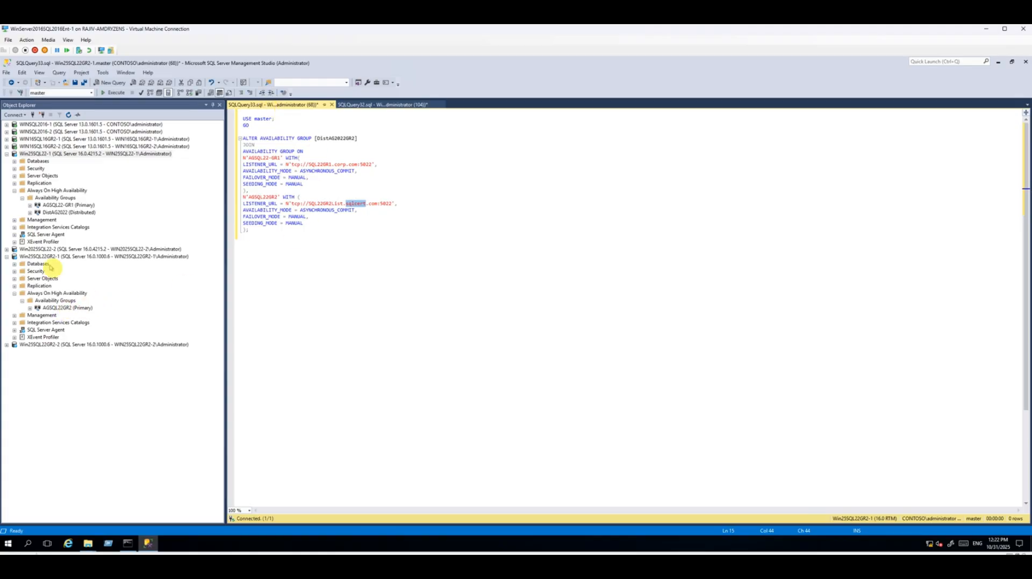
{"action": "left_click", "coordinate": [48, 257]}
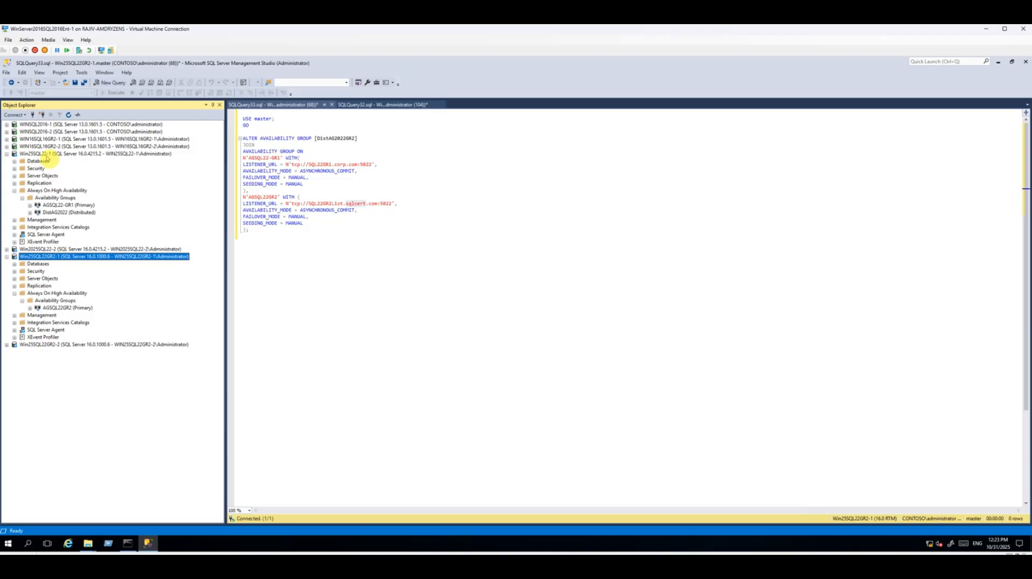
{"action": "left_click", "coordinate": [344, 138]}
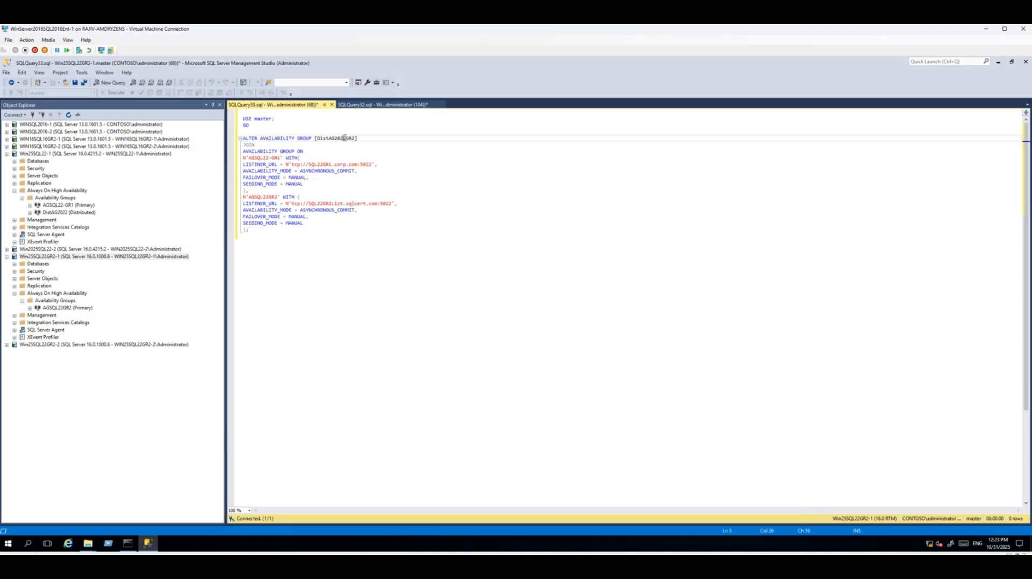
{"action": "left_click", "coordinate": [348, 286]}
{"action": "key", "text": "F5"}
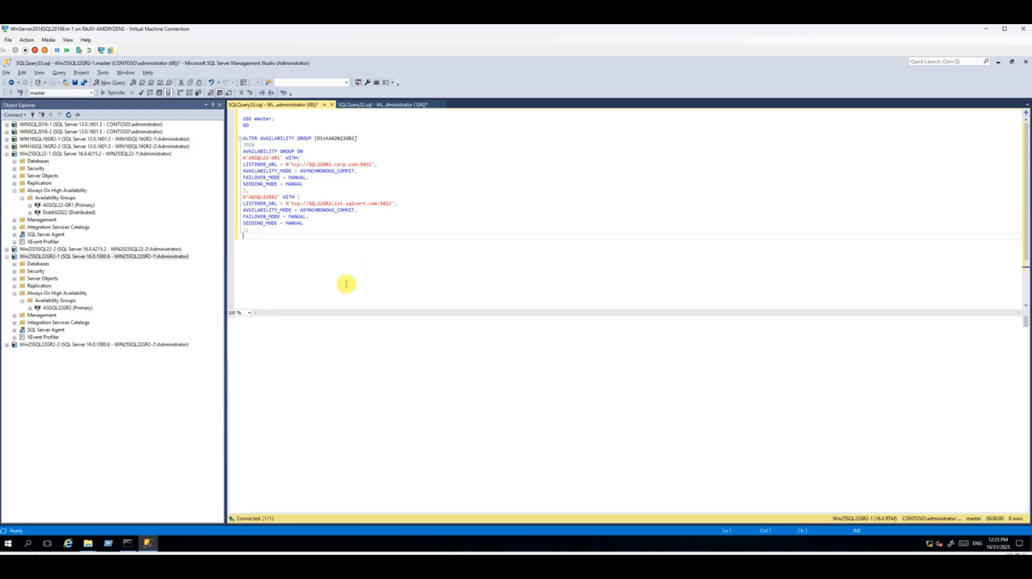
Step: Review the ALTER AVAILABILITY GROUP statement and the Win25SQL22GR2-1 server where it was run
{"action": "left_click", "coordinate": [52, 257]}
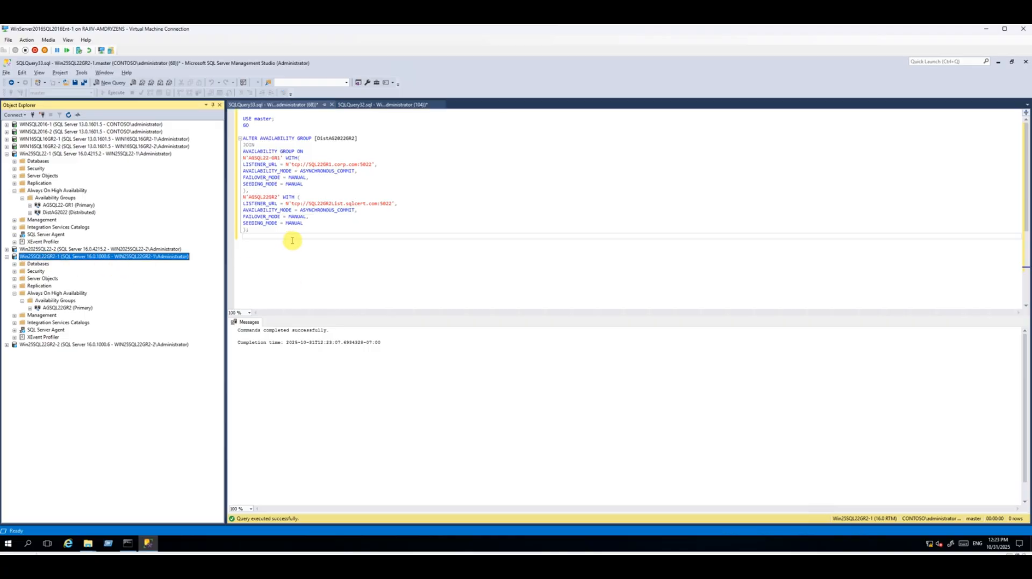
{"action": "left_click_drag", "start_coordinate": [251, 138], "coordinate": [352, 139]}
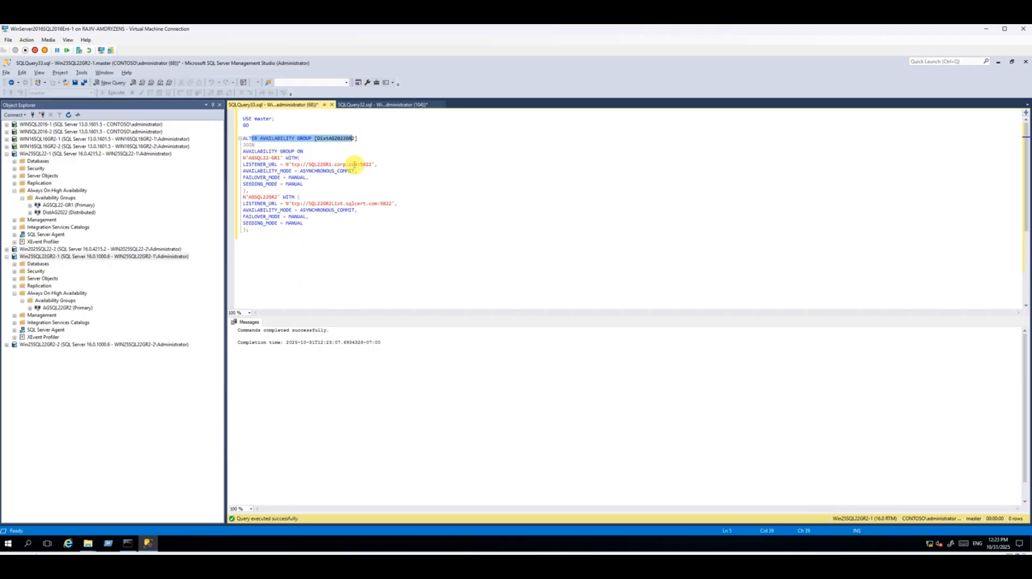
{"action": "left_click", "coordinate": [55, 258]}
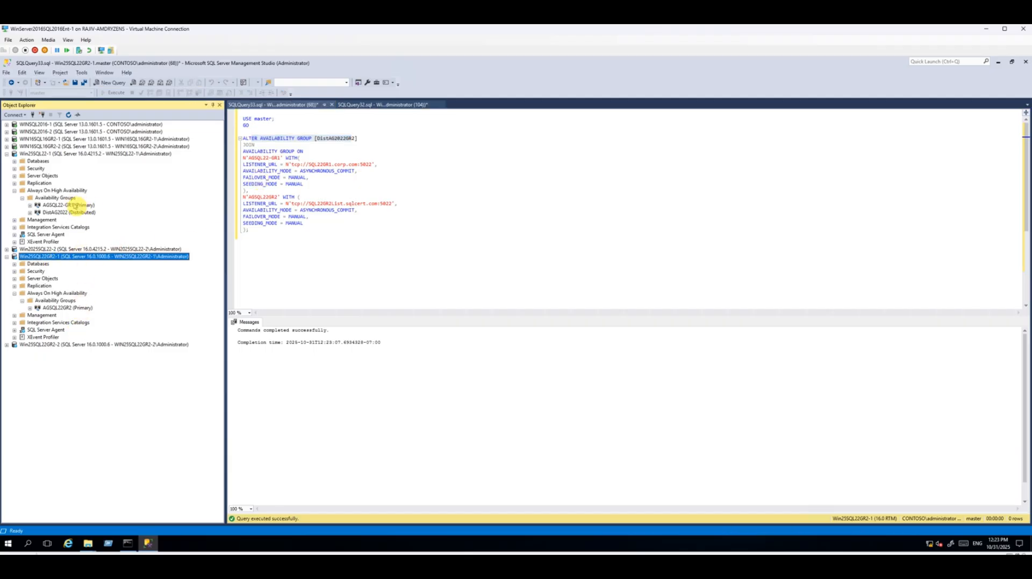
Step: Add "alter database [AGTestSQL16] SET HADR Availability Group = [DistAG2022GR2]" below the join script, run only that statement and check its message
{"action": "left_click", "coordinate": [353, 261]}
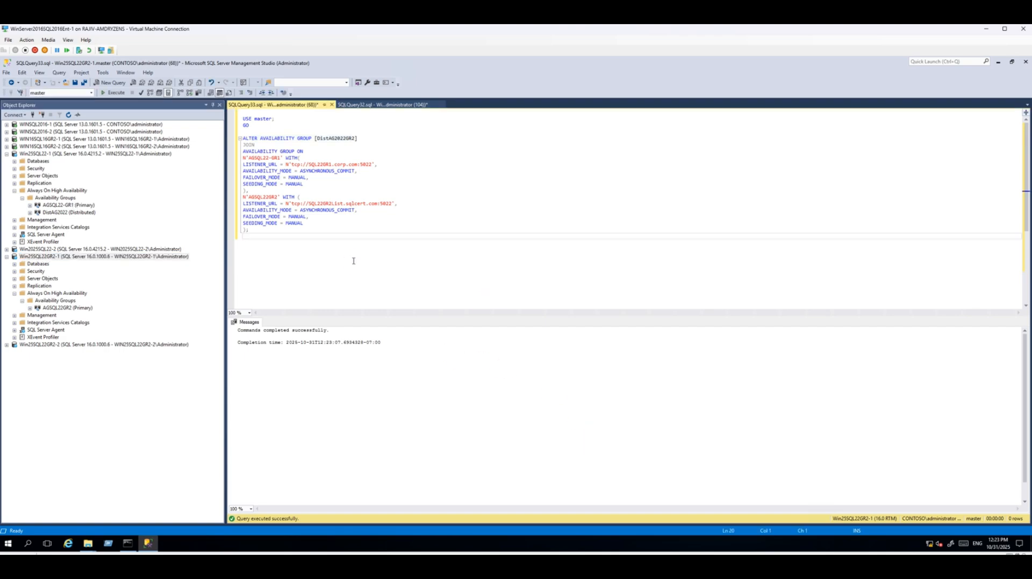
{"action": "key", "text": "Return"}
{"action": "type", "text": "alter database [AGTestSQL16] SET HADR Availability Group = [DistAG2022GR2]"}
{"action": "double_click", "coordinate": [297, 243]}
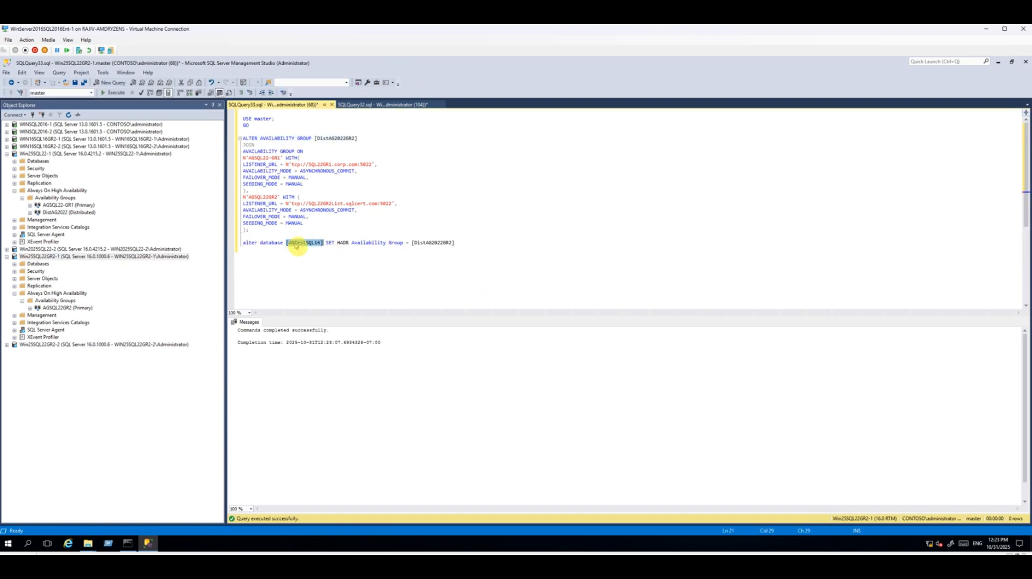
{"action": "left_click", "coordinate": [475, 242]}
{"action": "key", "text": "shift+Up"}
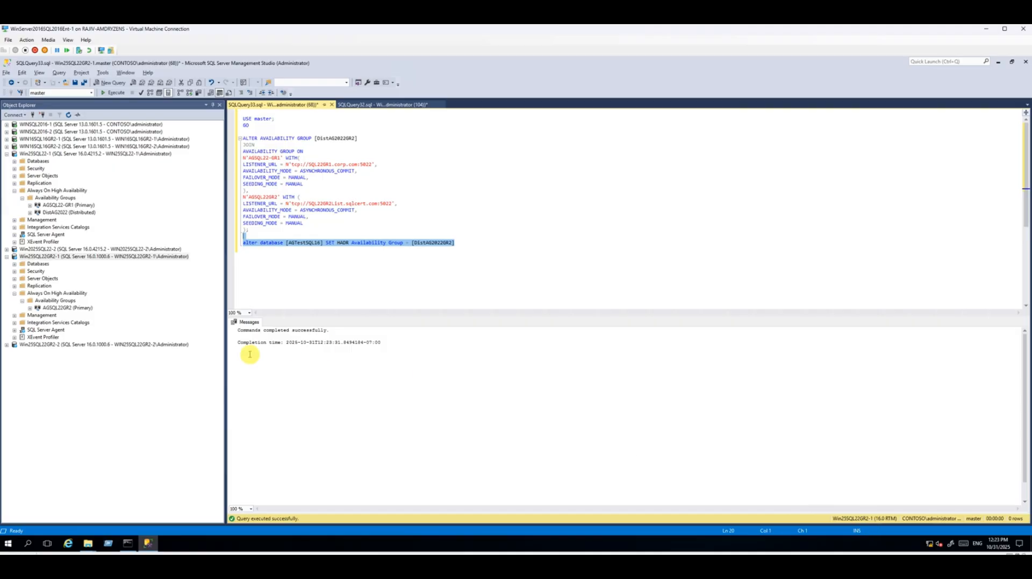
{"action": "left_click_drag", "start_coordinate": [261, 330], "coordinate": [318, 330]}
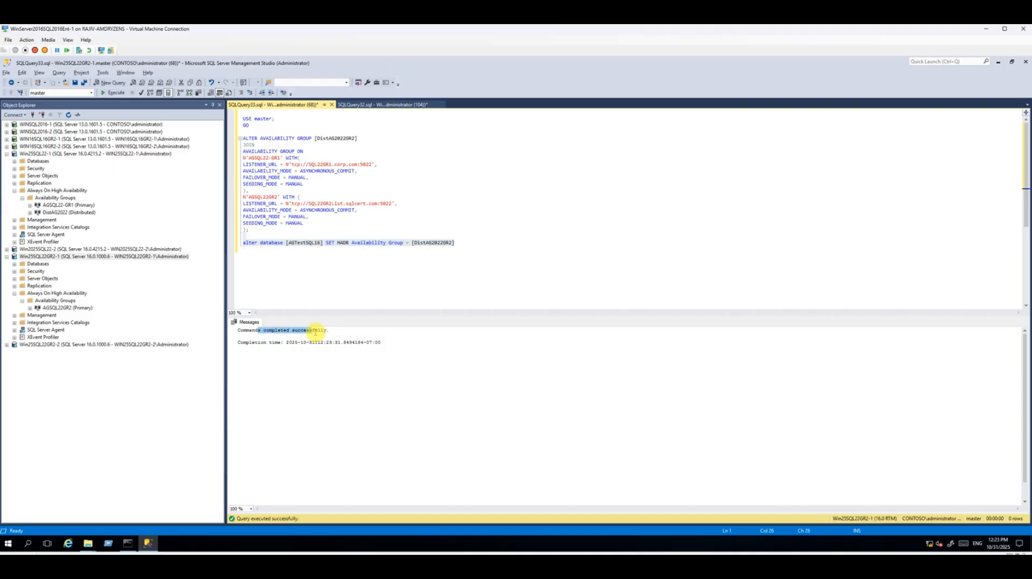
Step: Refresh Win25SQL22GR2-1 and inspect its availability groups and the availability databases of AGSQL22GR2
{"action": "left_click", "coordinate": [38, 256]}
{"action": "left_click", "coordinate": [68, 115]}
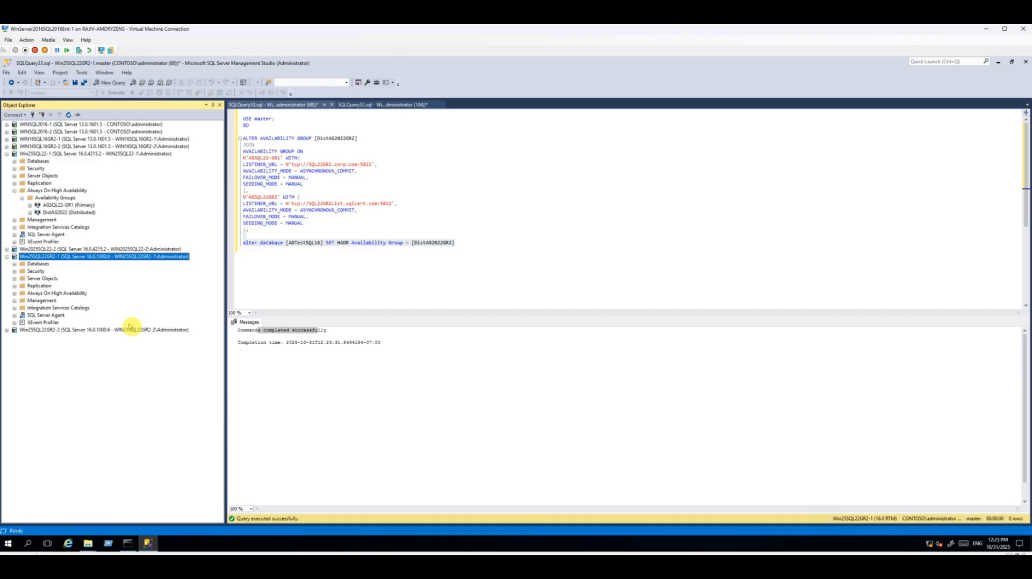
{"action": "left_click", "coordinate": [15, 294]}
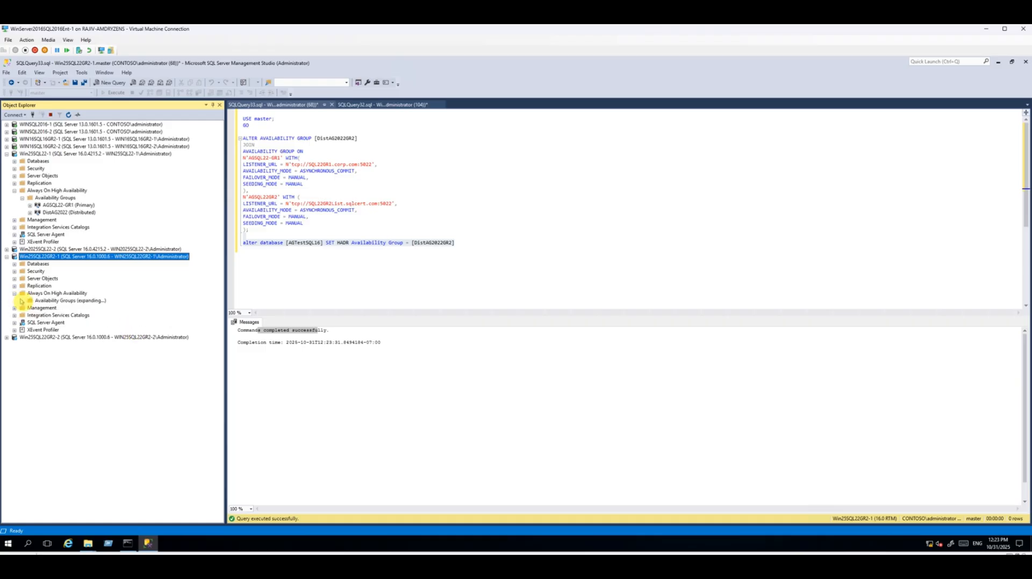
{"action": "left_click", "coordinate": [67, 316]}
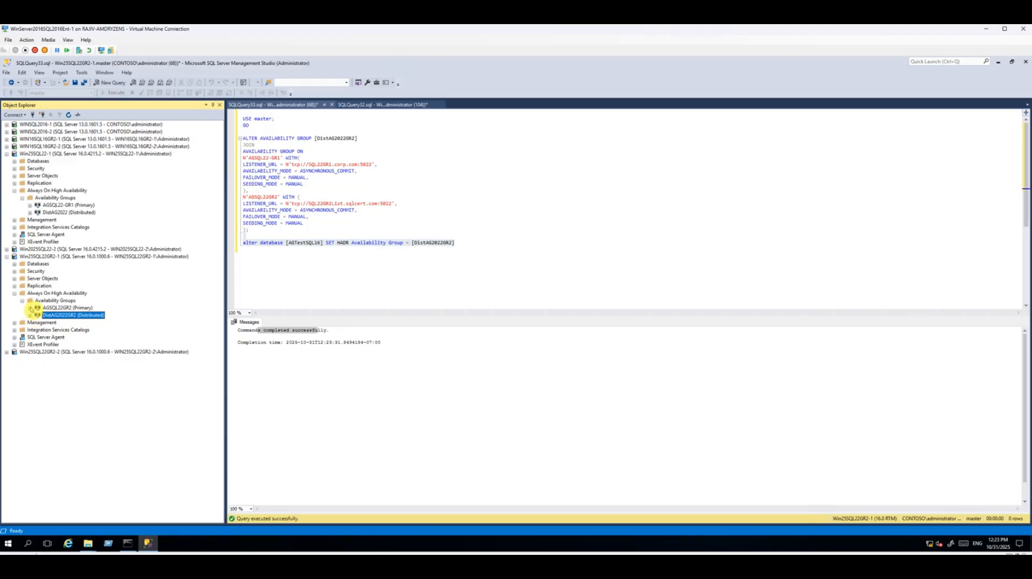
{"action": "left_click", "coordinate": [30, 308]}
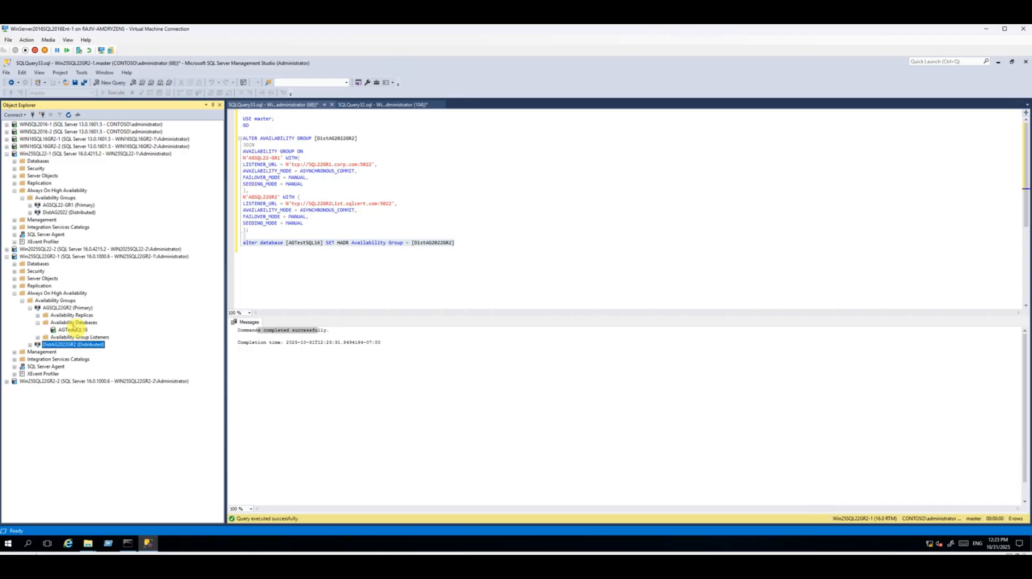
{"action": "left_click", "coordinate": [73, 331]}
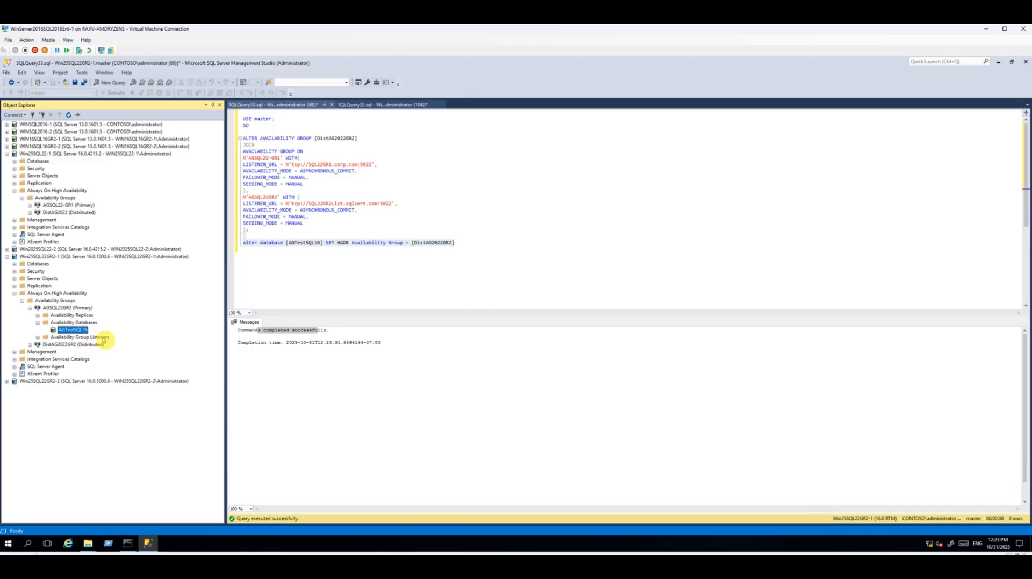
Step: Join the AGTestSQL16 database to availability group AGSQL22GR2 on the secondary replica Win25SQL22GR2-2
{"action": "left_click", "coordinate": [7, 382]}
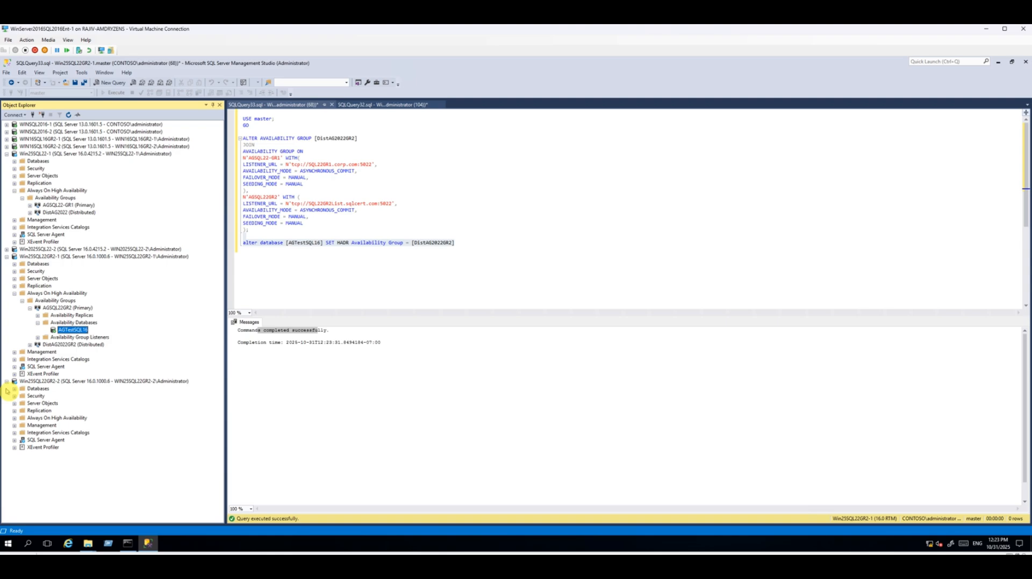
{"action": "left_click", "coordinate": [14, 418]}
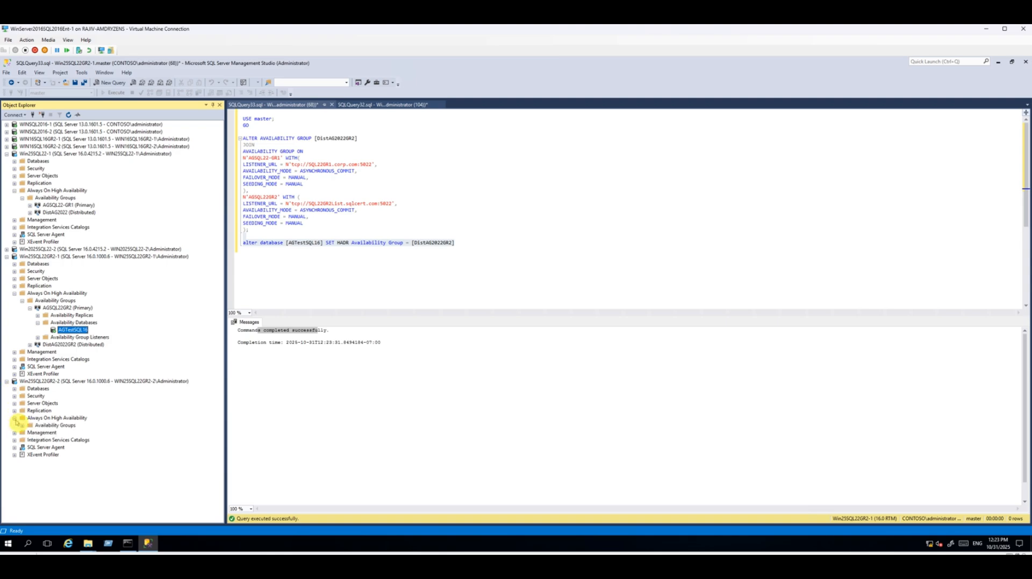
{"action": "left_click", "coordinate": [22, 425]}
{"action": "left_click", "coordinate": [30, 433]}
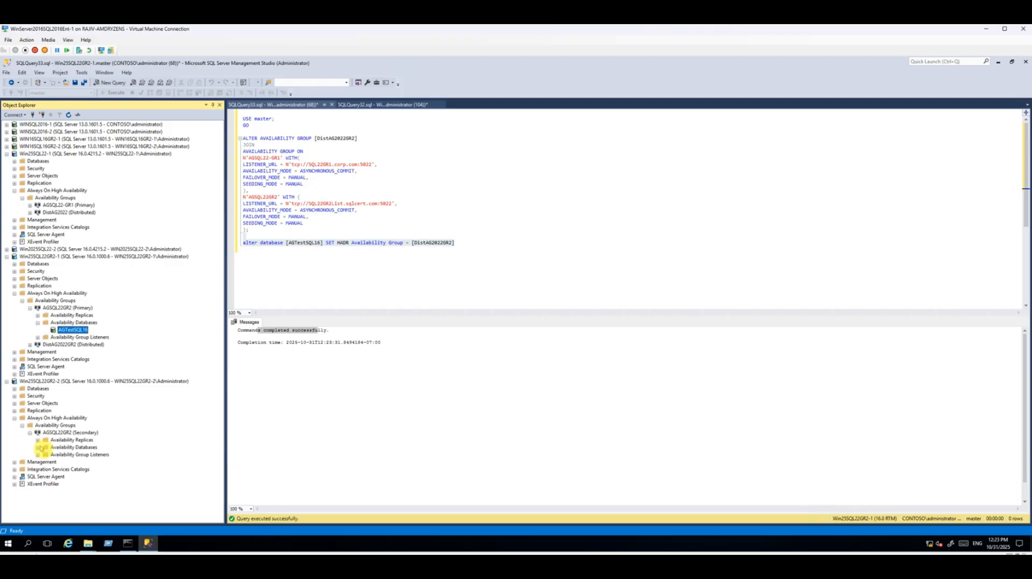
{"action": "left_click", "coordinate": [37, 448]}
{"action": "right_click", "coordinate": [60, 455]}
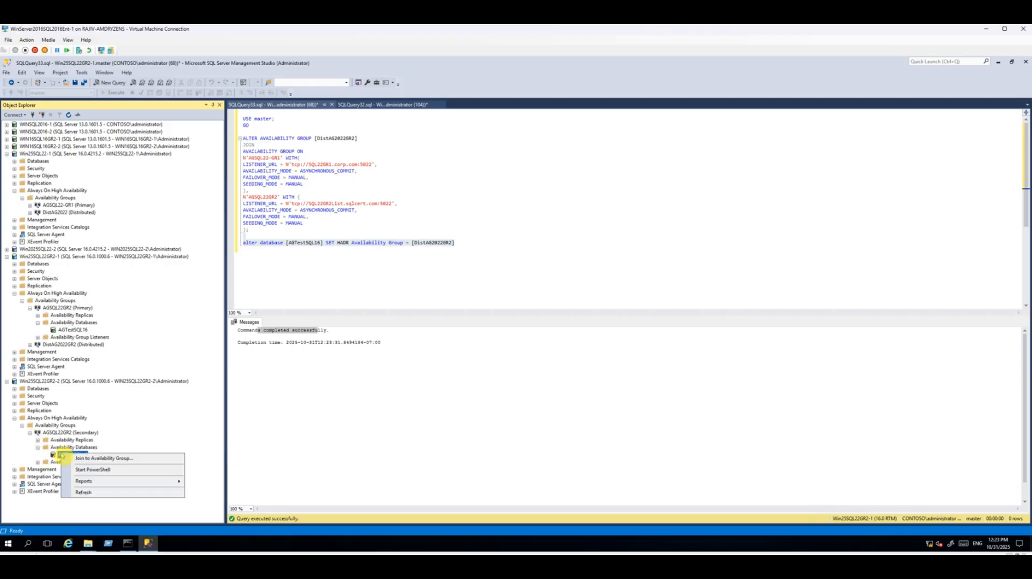
{"action": "left_click", "coordinate": [94, 459]}
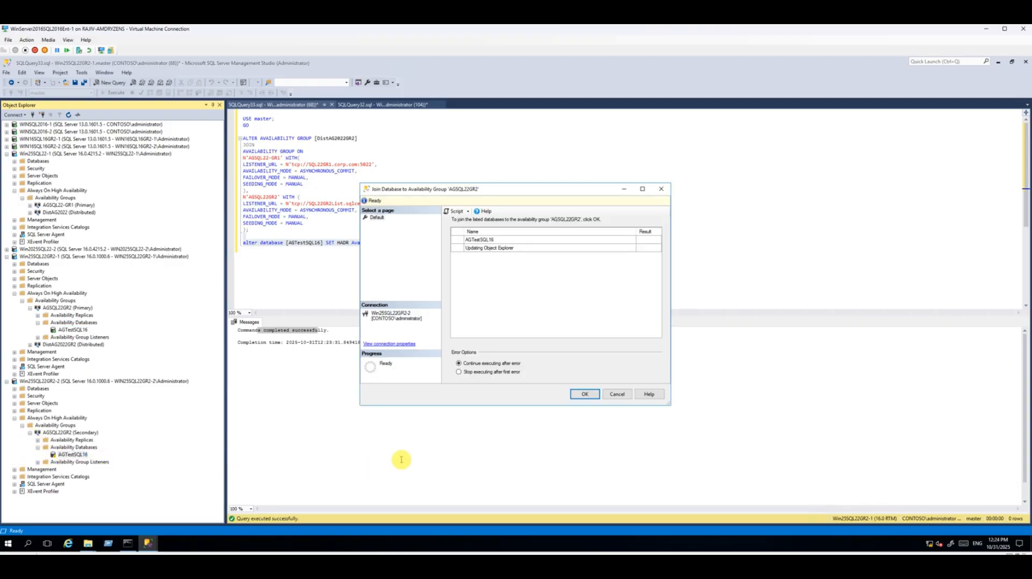
{"action": "left_click", "coordinate": [588, 395]}
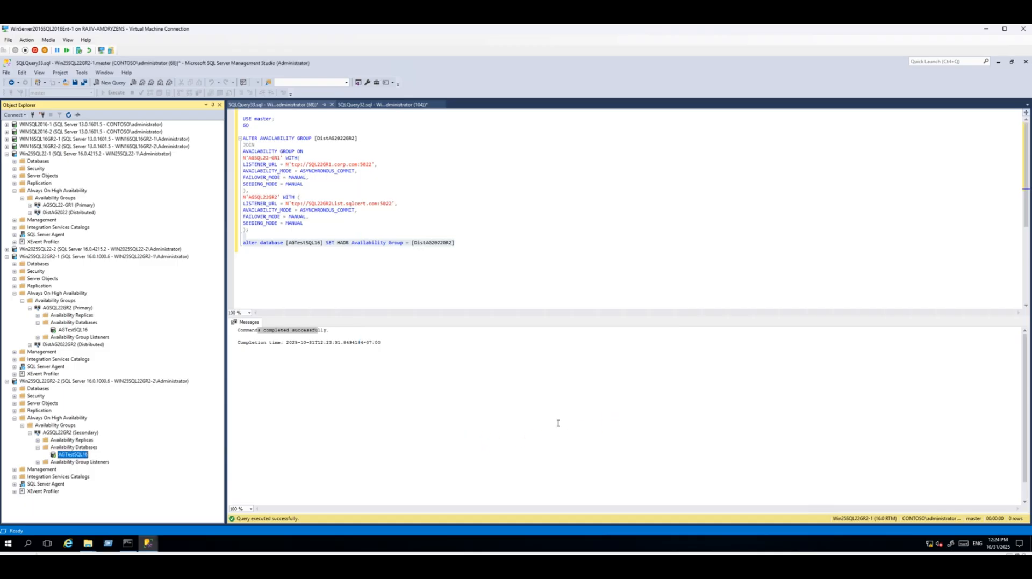
Step: Check the synchronization state of AGTestSQL16 on both replicas in the AGSQL22GR2 dashboard, then close the dashboard
{"action": "left_click", "coordinate": [7, 381]}
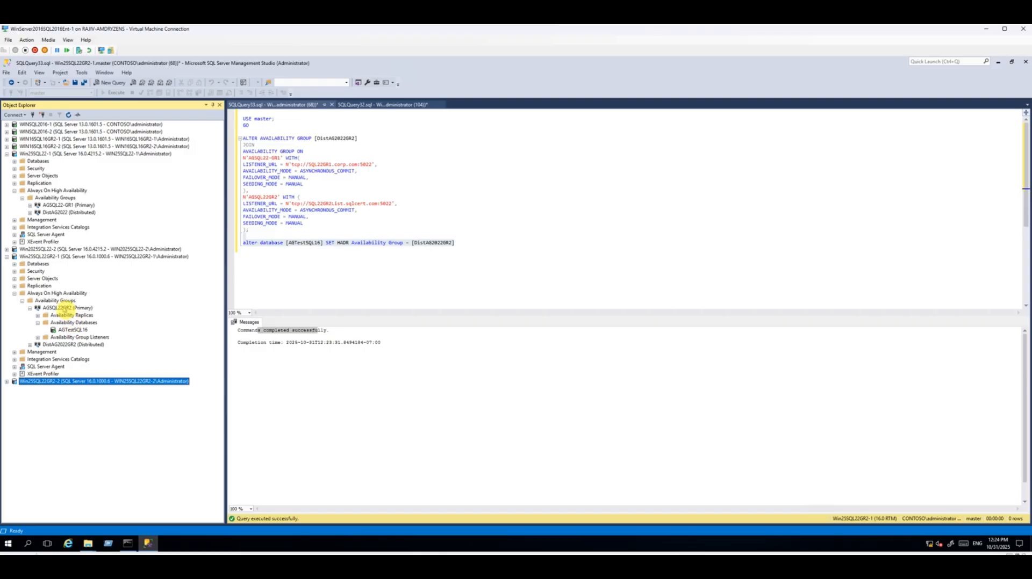
{"action": "right_click", "coordinate": [64, 310]}
{"action": "left_click", "coordinate": [91, 341]}
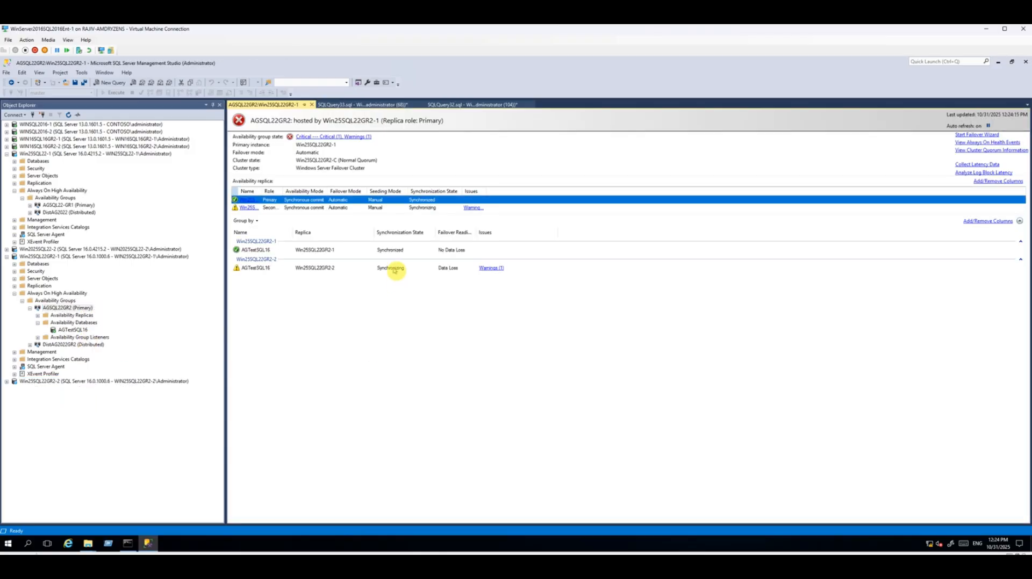
{"action": "left_click", "coordinate": [330, 252]}
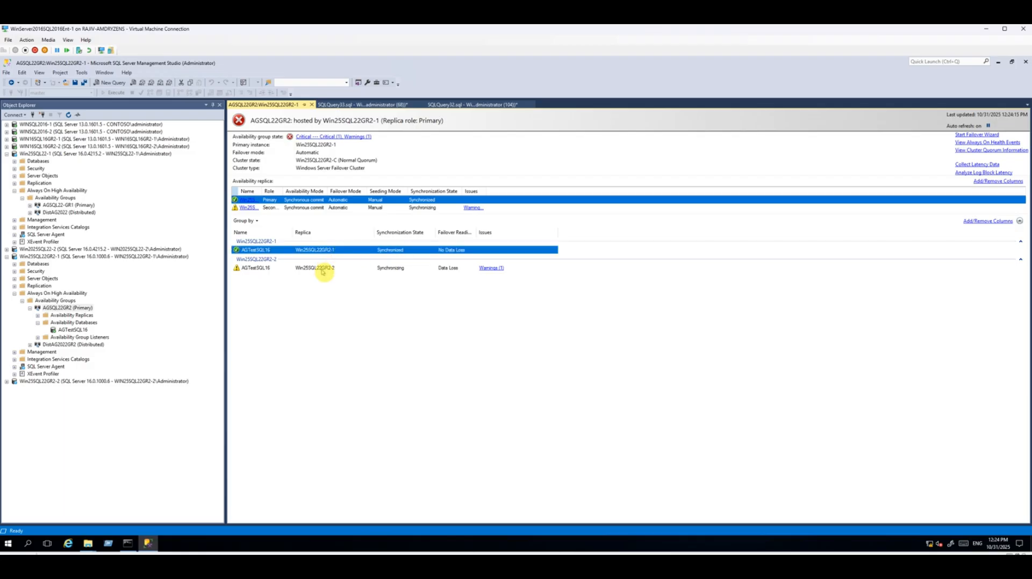
{"action": "left_click", "coordinate": [323, 269]}
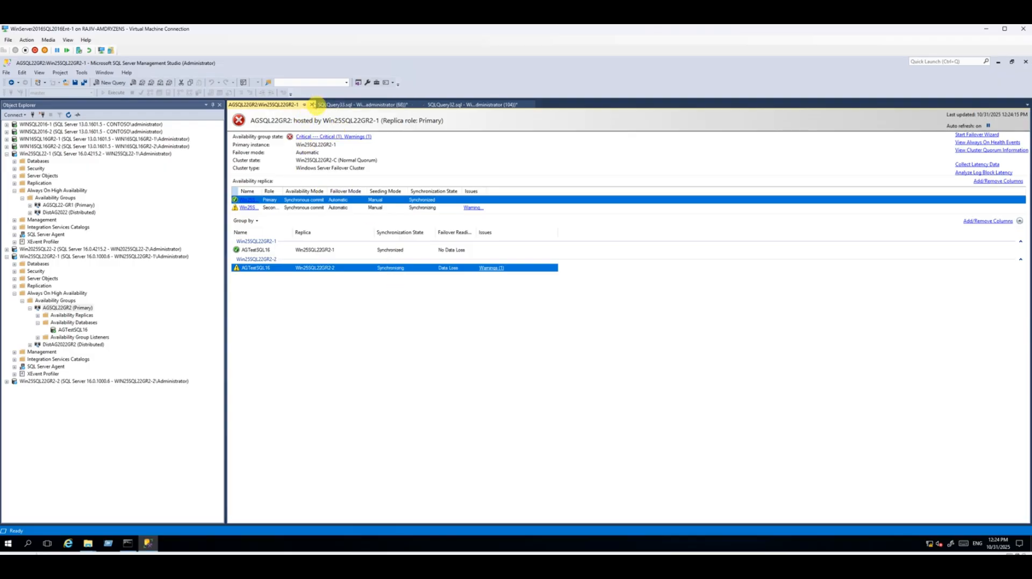
{"action": "left_click", "coordinate": [311, 104]}
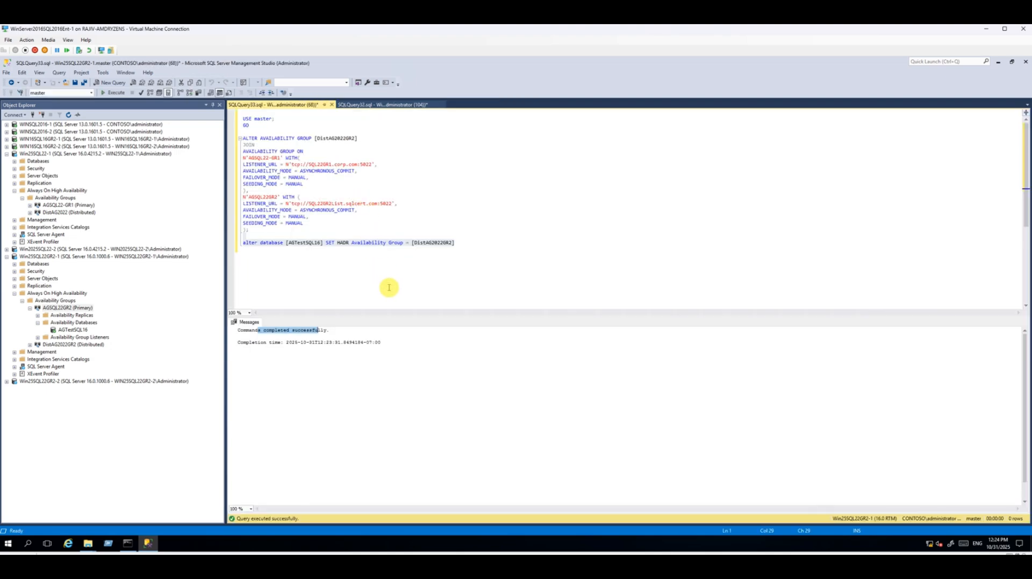
Step: Refresh Win25SQL22-1 and compare its availability groups with the DistAG2022GR2 name in the join script
{"action": "left_click", "coordinate": [46, 154]}
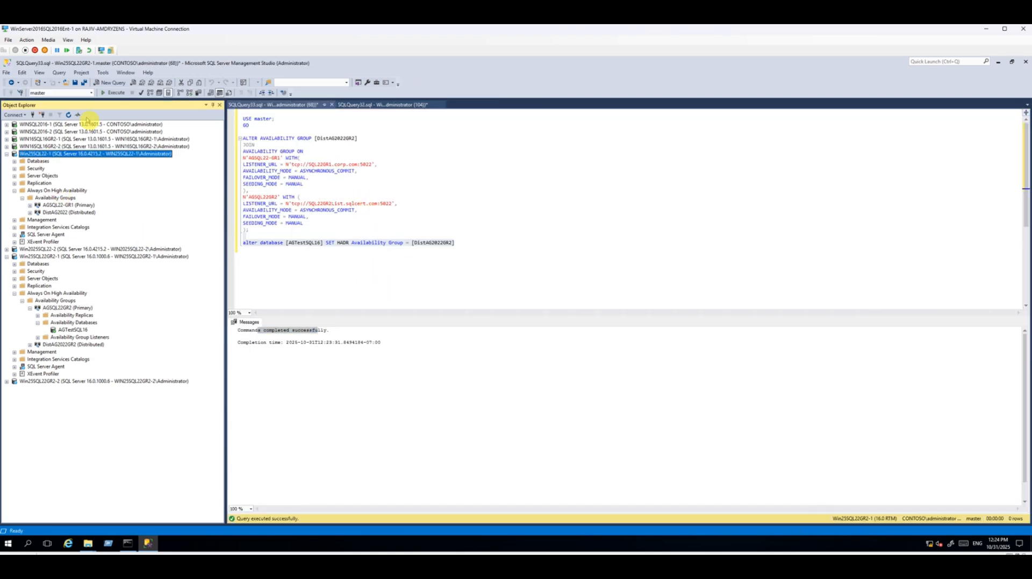
{"action": "left_click", "coordinate": [69, 115]}
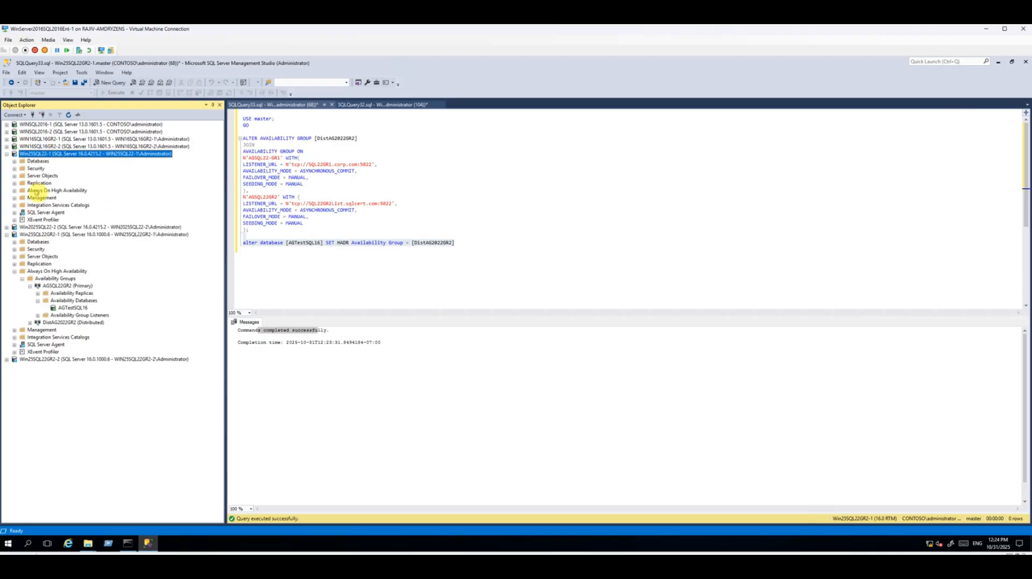
{"action": "left_click", "coordinate": [15, 191]}
{"action": "left_click", "coordinate": [22, 199]}
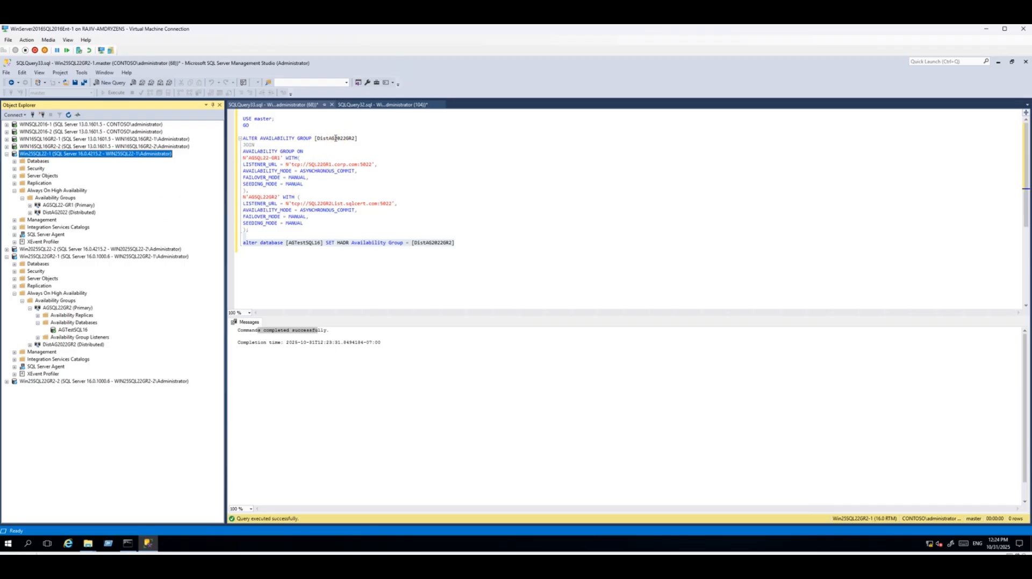
{"action": "double_click", "coordinate": [336, 138]}
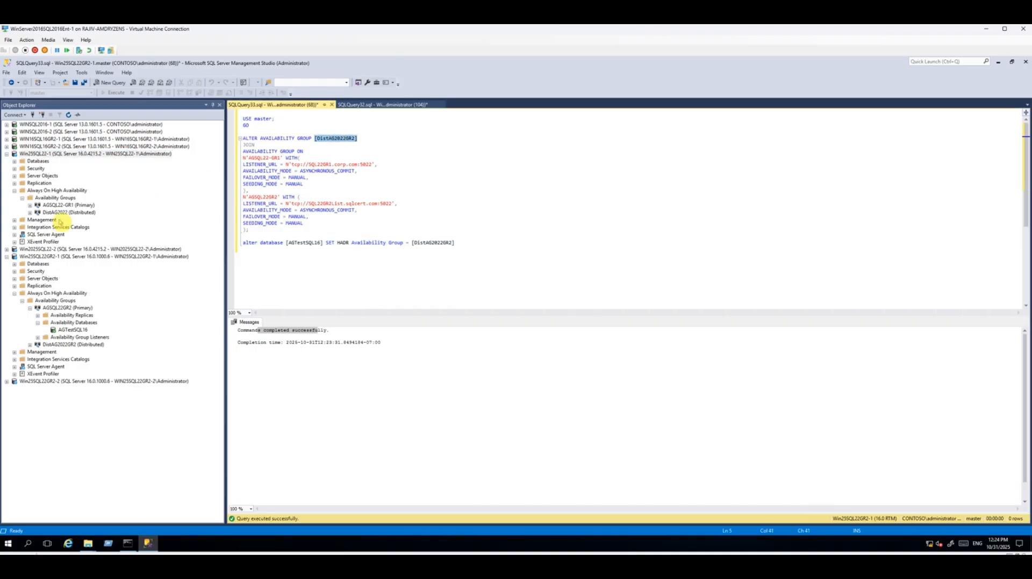
{"action": "left_click", "coordinate": [55, 198]}
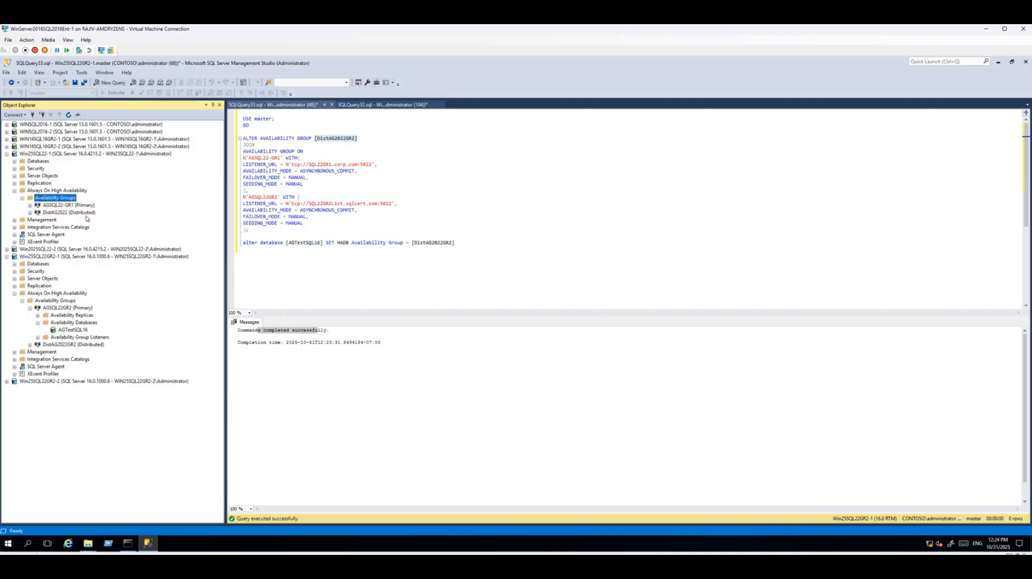
Step: Compare the availability groups of Win25SQL22-1 and Win25SQL22GR2-1, then collapse the Win25SQL22GR2-1 server node
{"action": "left_click", "coordinate": [53, 293]}
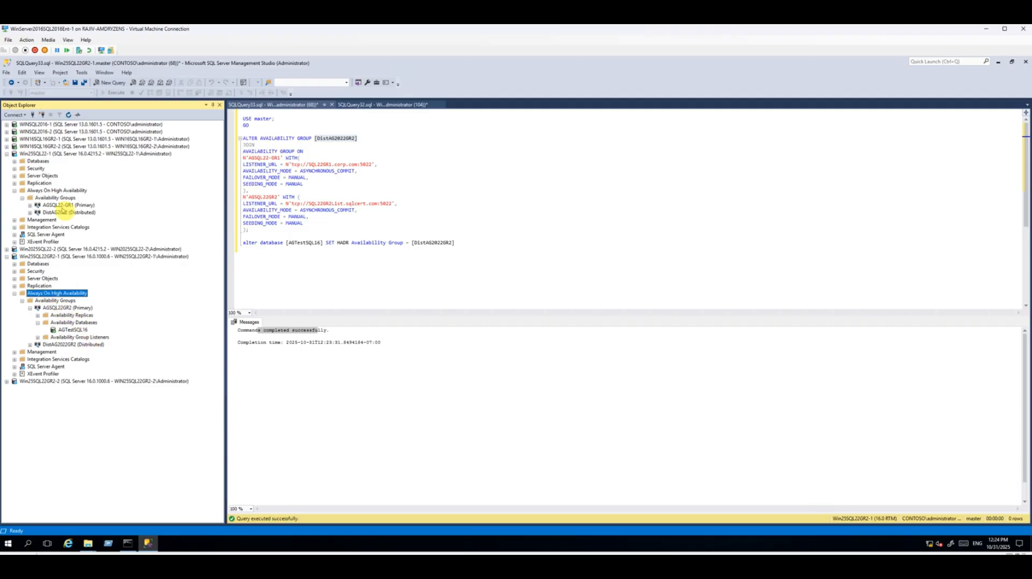
{"action": "left_click", "coordinate": [22, 301]}
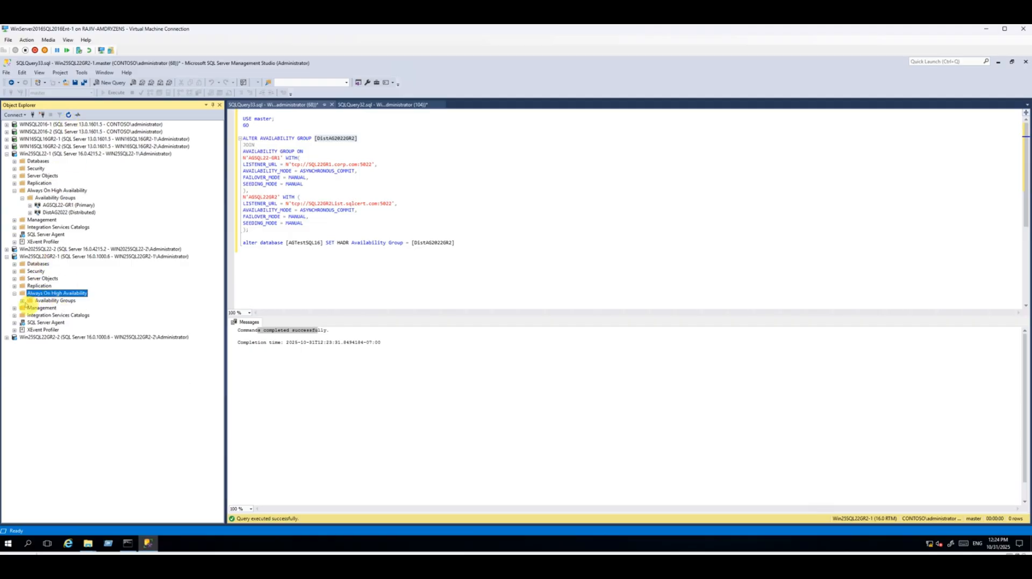
{"action": "left_click", "coordinate": [22, 301]}
{"action": "left_click", "coordinate": [74, 315]}
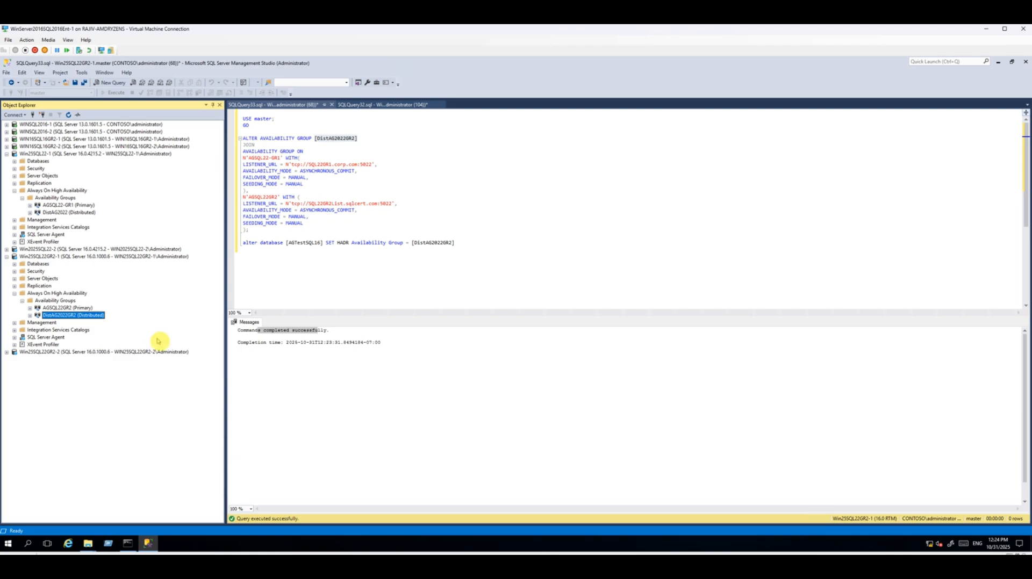
{"action": "left_click", "coordinate": [49, 125]}
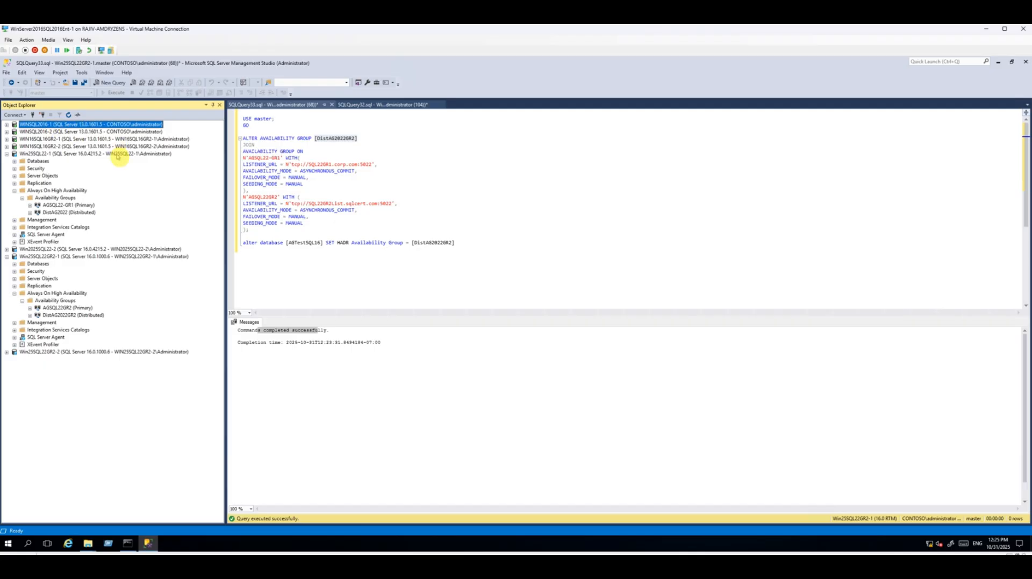
{"action": "left_click", "coordinate": [46, 154]}
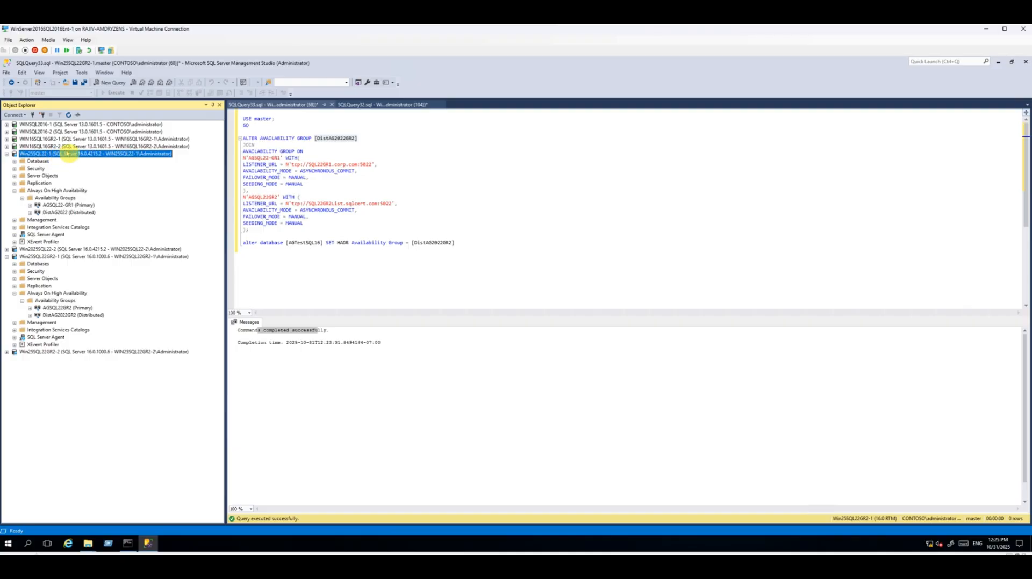
{"action": "left_click", "coordinate": [59, 257]}
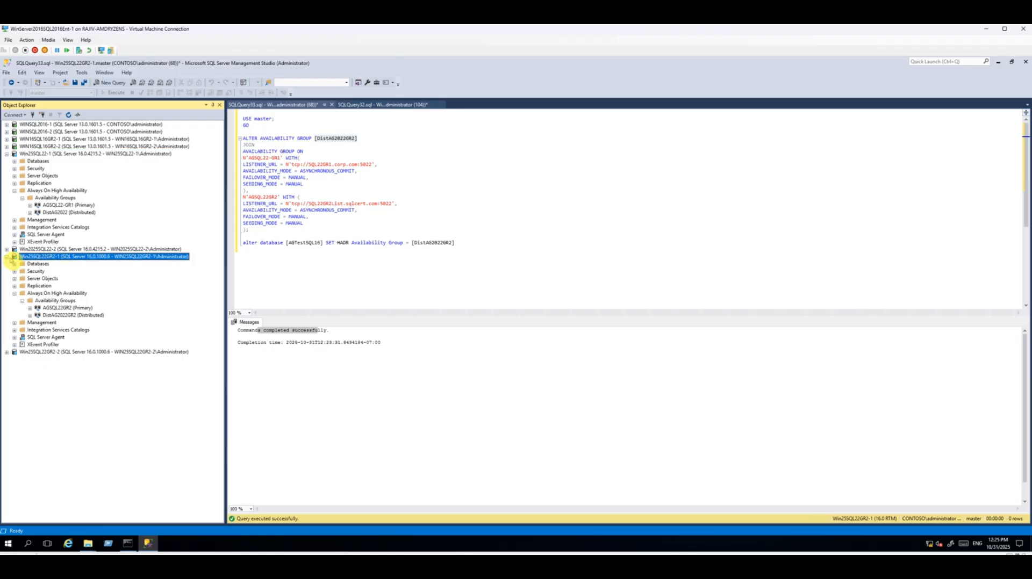
{"action": "left_click", "coordinate": [6, 257]}
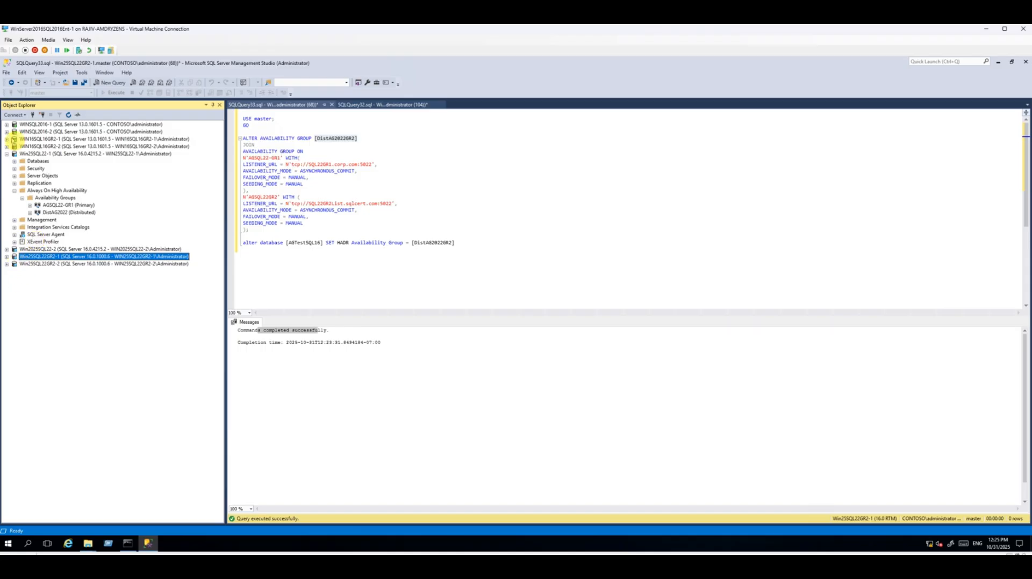
Step: Query the top 1000 rows of the dbo.test table in AGTestSQL16 on WINSQL2016-1 and examine the last row
{"action": "left_click", "coordinate": [7, 124]}
{"action": "left_click", "coordinate": [15, 132]}
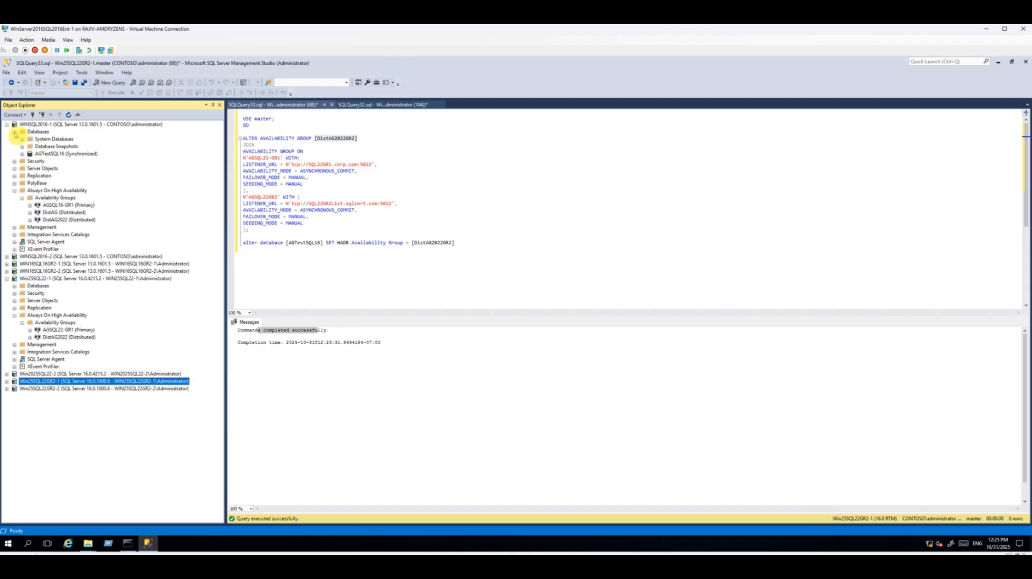
{"action": "left_click", "coordinate": [22, 153]}
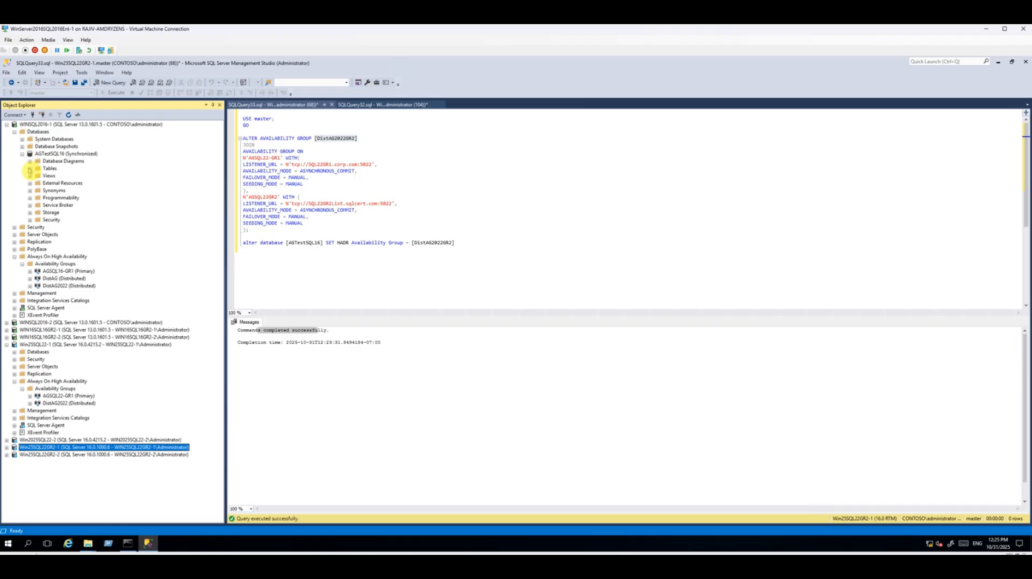
{"action": "left_click", "coordinate": [29, 168]}
{"action": "right_click", "coordinate": [60, 198]}
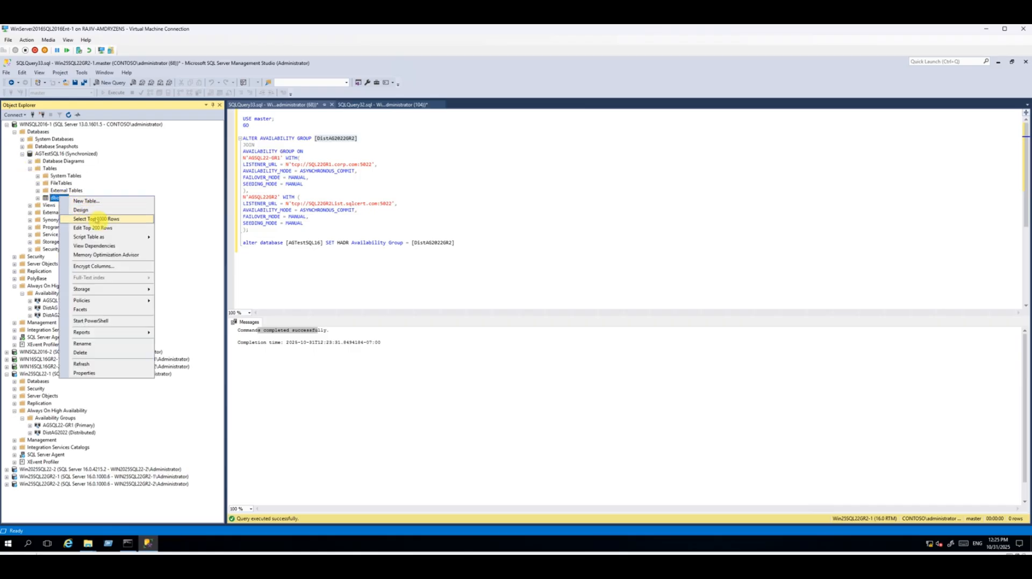
{"action": "left_click", "coordinate": [102, 219]}
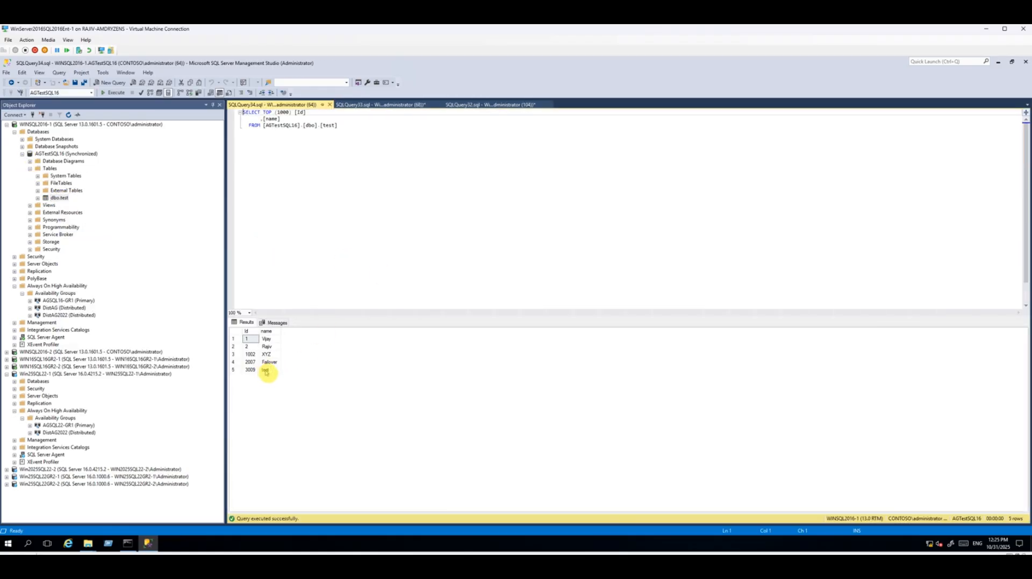
{"action": "left_click", "coordinate": [268, 370]}
Step: Add the statement delete from test where name='test' below the select query and select it
{"action": "left_click", "coordinate": [431, 209]}
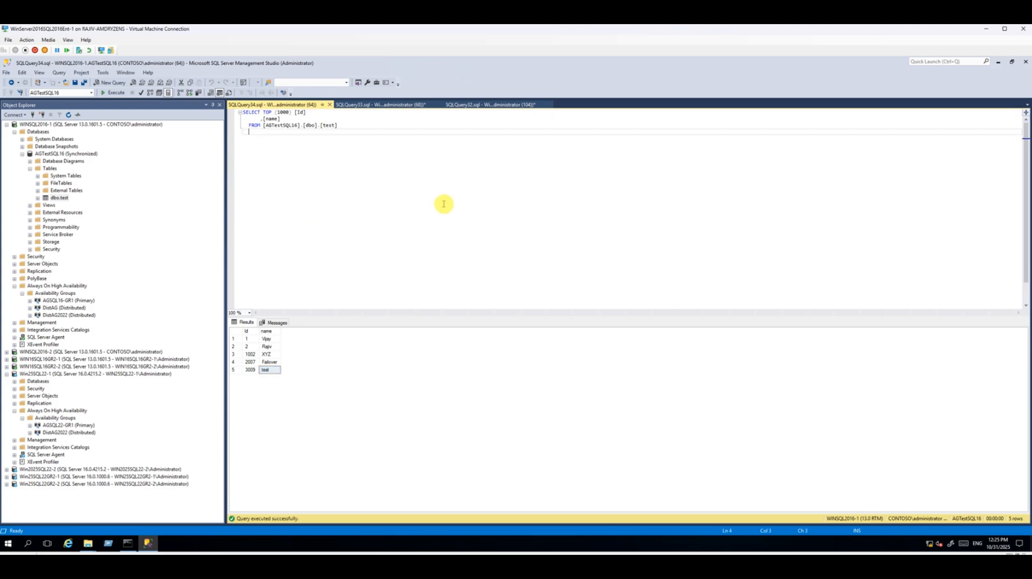
{"action": "type", "text": "delete "}
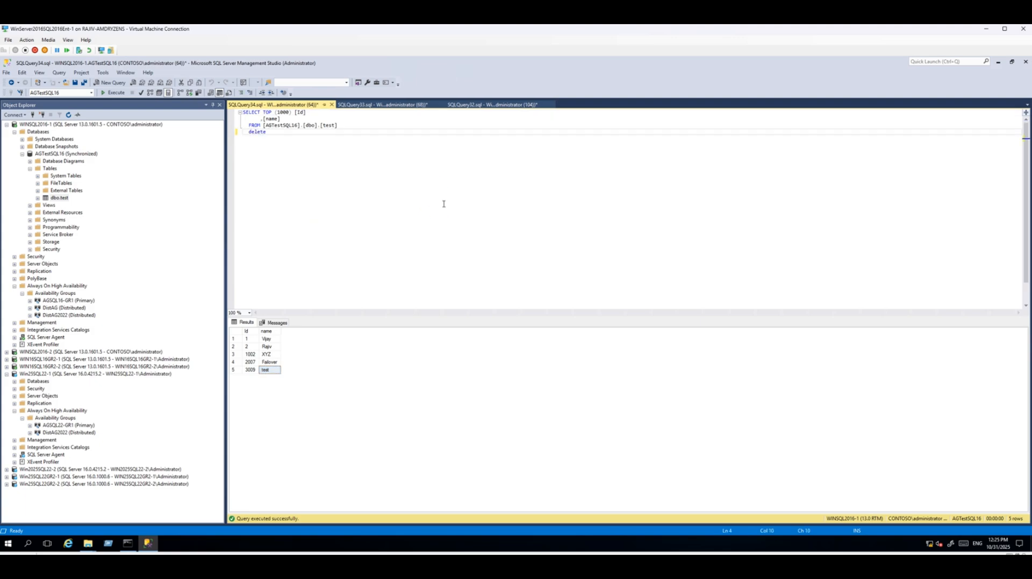
{"action": "type", "text": "from test where name='test"}
{"action": "key", "text": "shift+Home"}
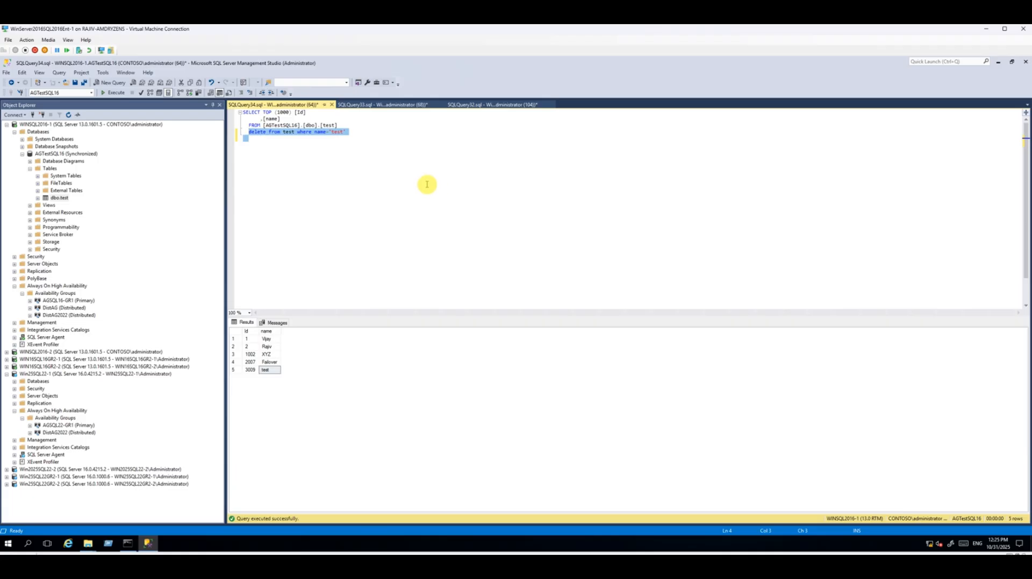
{"action": "left_click", "coordinate": [350, 133]}
{"action": "left_click_drag", "start_coordinate": [351, 133], "coordinate": [241, 132]}
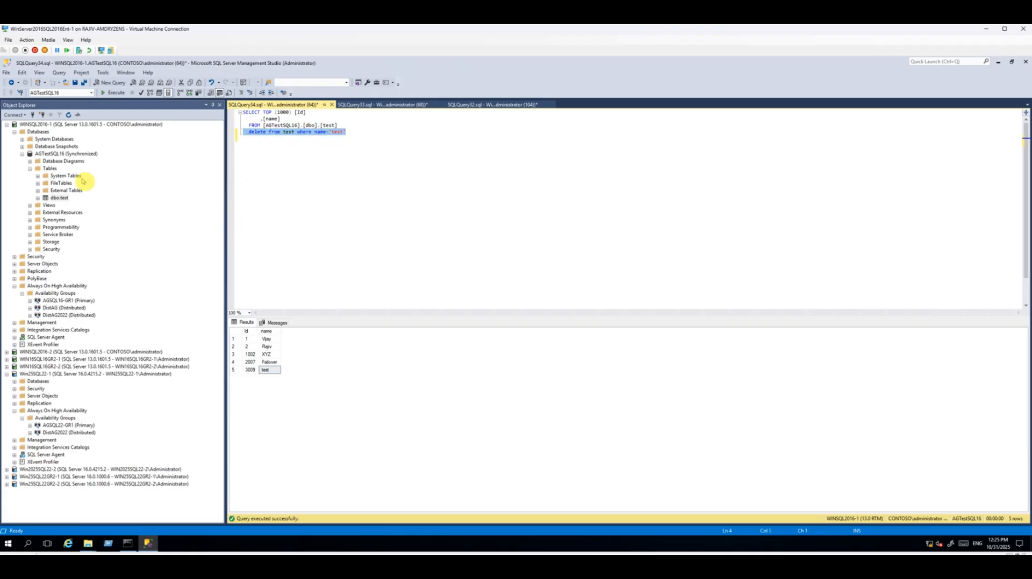
Step: Inspect the databases on Win25SQL22-1 and Win2025SQL22-2, and refresh the Win2025SQL22-2 database list
{"action": "left_click", "coordinate": [22, 382]}
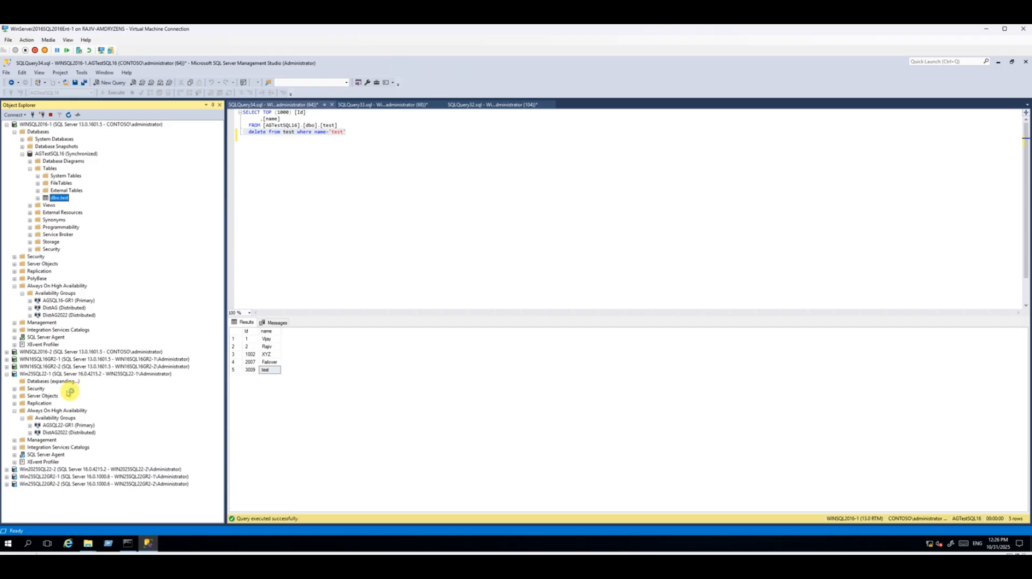
{"action": "left_click", "coordinate": [7, 469]}
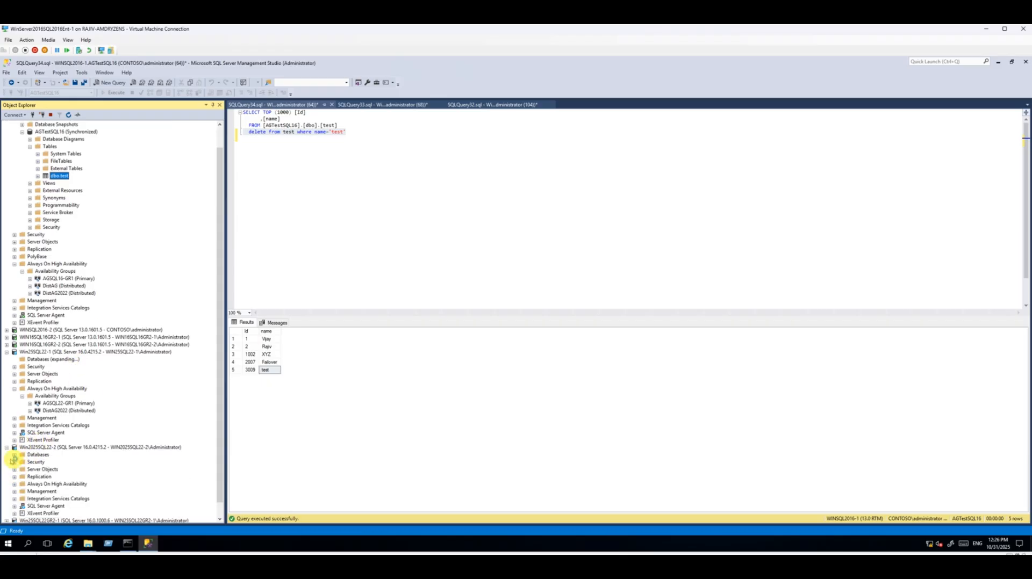
{"action": "left_click", "coordinate": [14, 455]}
{"action": "left_click", "coordinate": [108, 485]}
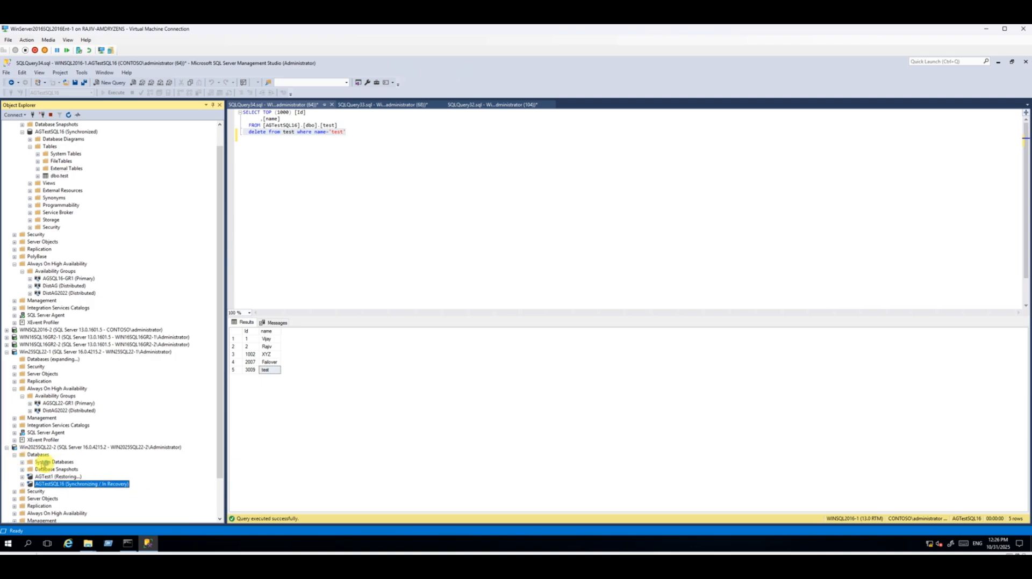
{"action": "left_click", "coordinate": [42, 456]}
{"action": "left_click", "coordinate": [69, 114]}
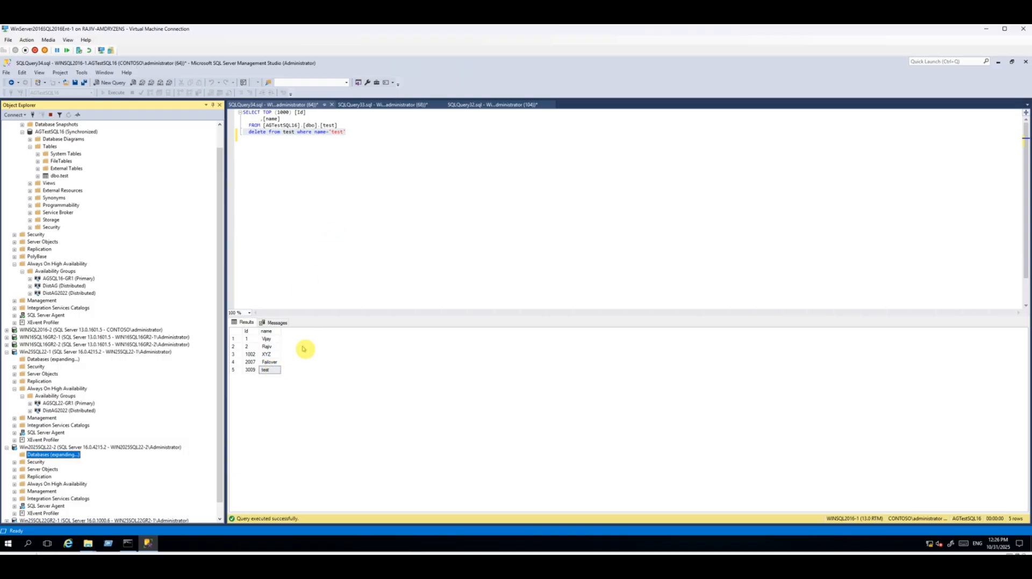
Step: Execute only the delete statement for the 'test' row in the AGTestSQL16 database on WINSQL2016-1
{"action": "left_click", "coordinate": [272, 372]}
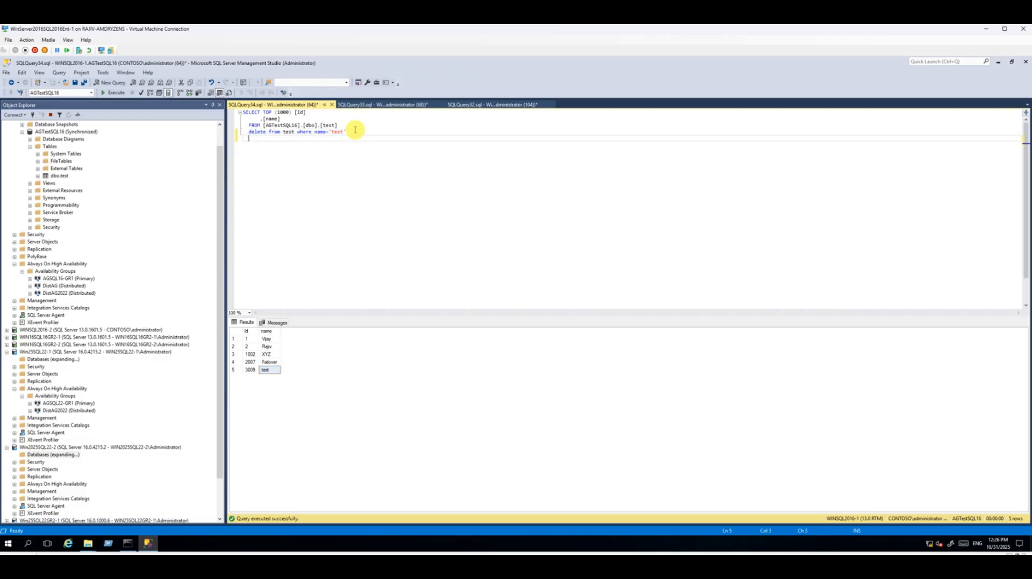
{"action": "left_click_drag", "start_coordinate": [344, 131], "coordinate": [345, 125]}
{"action": "left_click", "coordinate": [111, 93]}
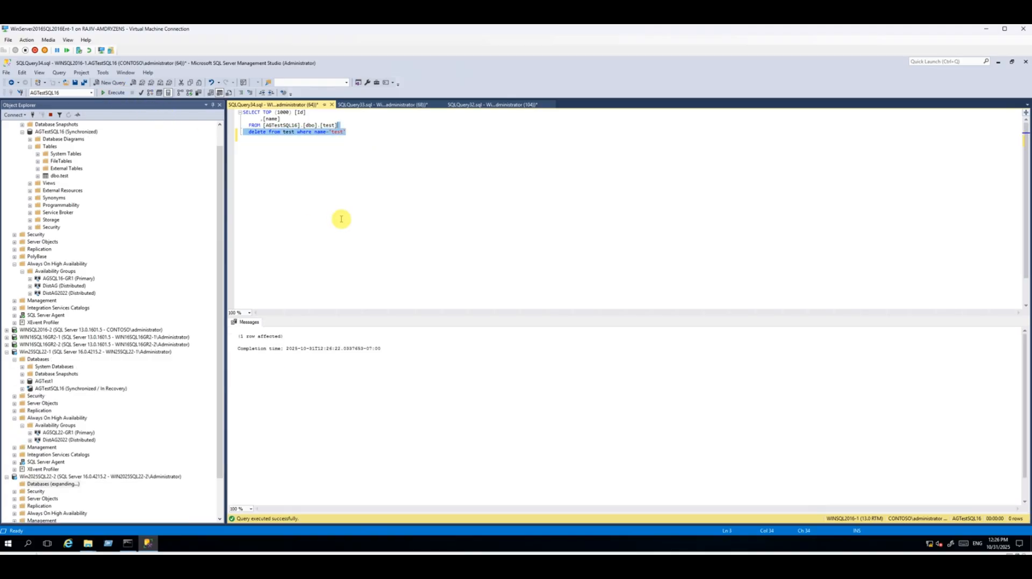
Step: Remove the delete statement from the query and copy the remaining select on dbo.test
{"action": "key", "text": "Delete"}
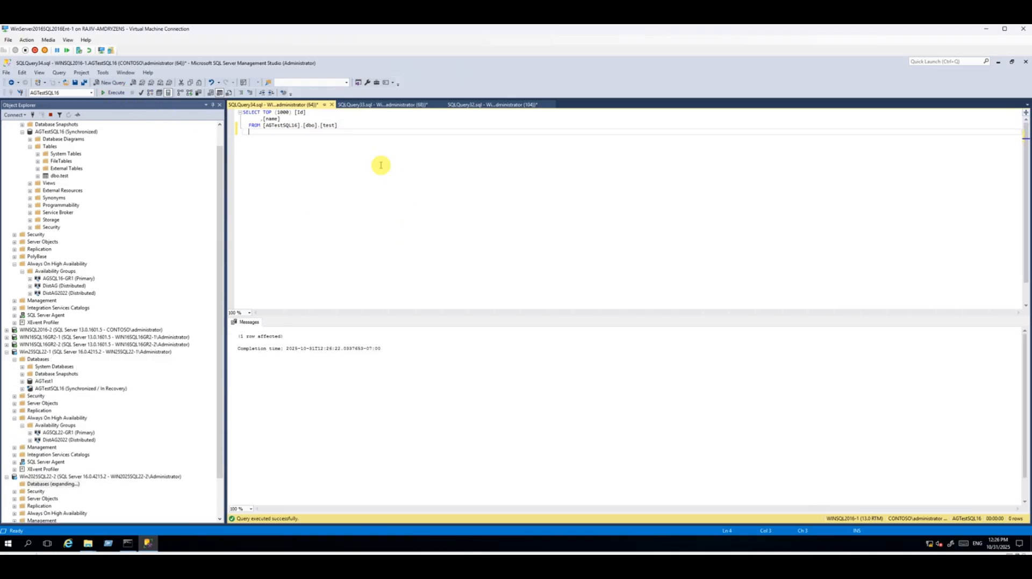
{"action": "key", "text": "ctrl+a"}
{"action": "key", "text": "ctrl+c"}
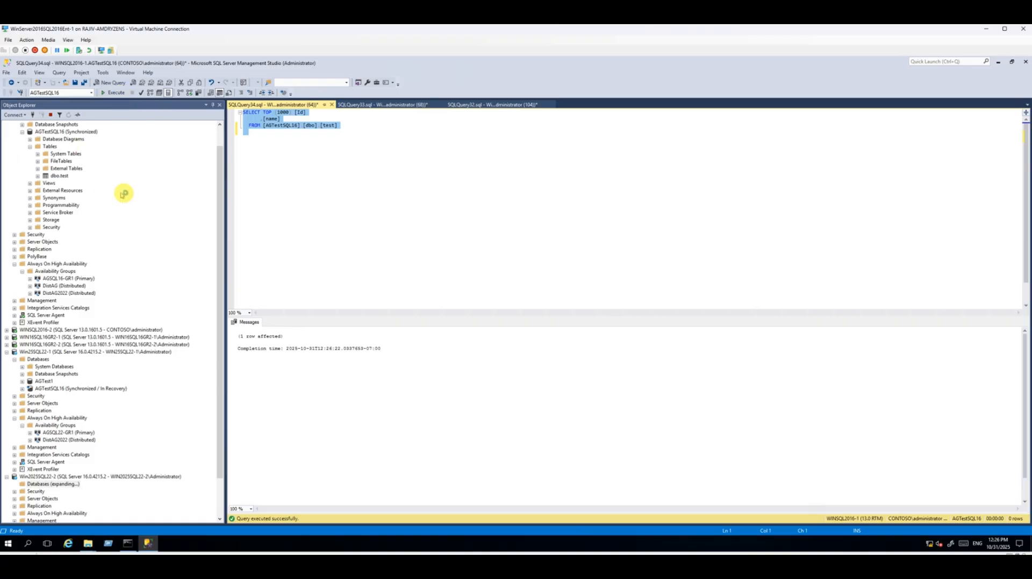
Step: Run the copied dbo.test select in a new query on WIN16SQL16GR2-2 to check that the deletion was replicated
{"action": "scroll", "coordinate": [118, 194], "scroll_direction": "up", "scroll_amount": 1}
{"action": "left_click", "coordinate": [7, 124]}
{"action": "left_click", "coordinate": [14, 155]}
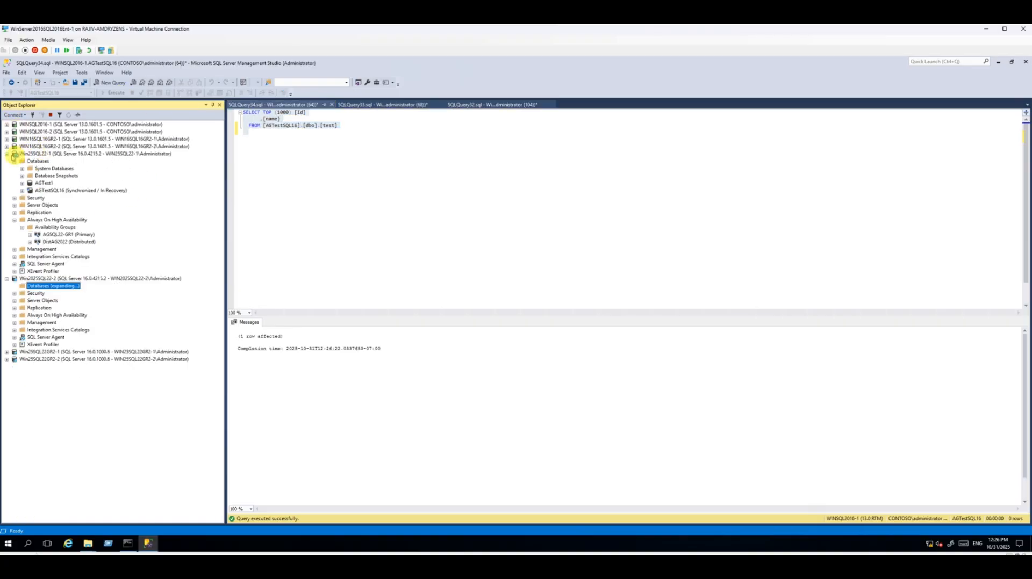
{"action": "left_click", "coordinate": [6, 153]}
{"action": "left_click", "coordinate": [53, 146]}
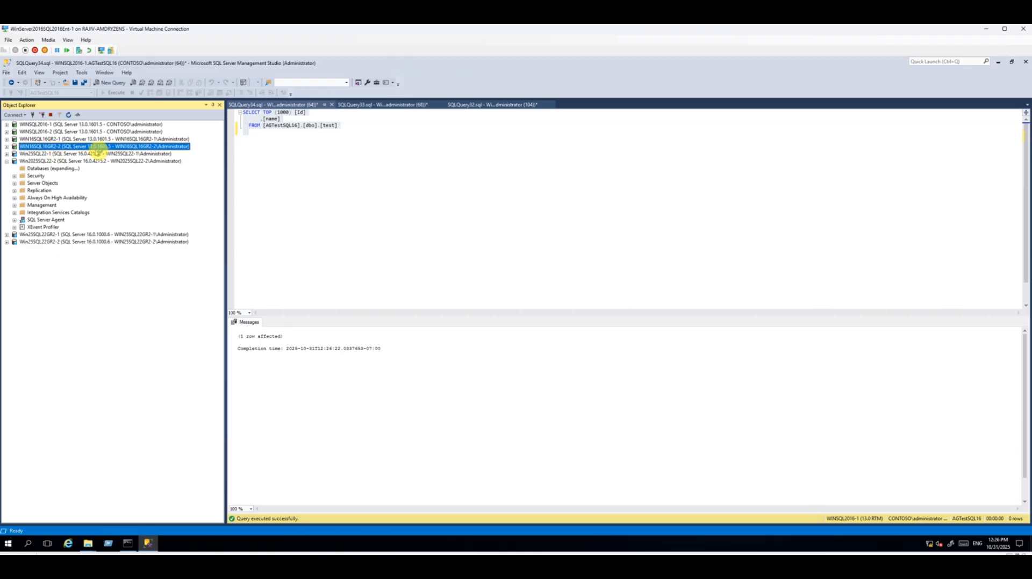
{"action": "left_click", "coordinate": [110, 83]}
{"action": "key", "text": "ctrl+v"}
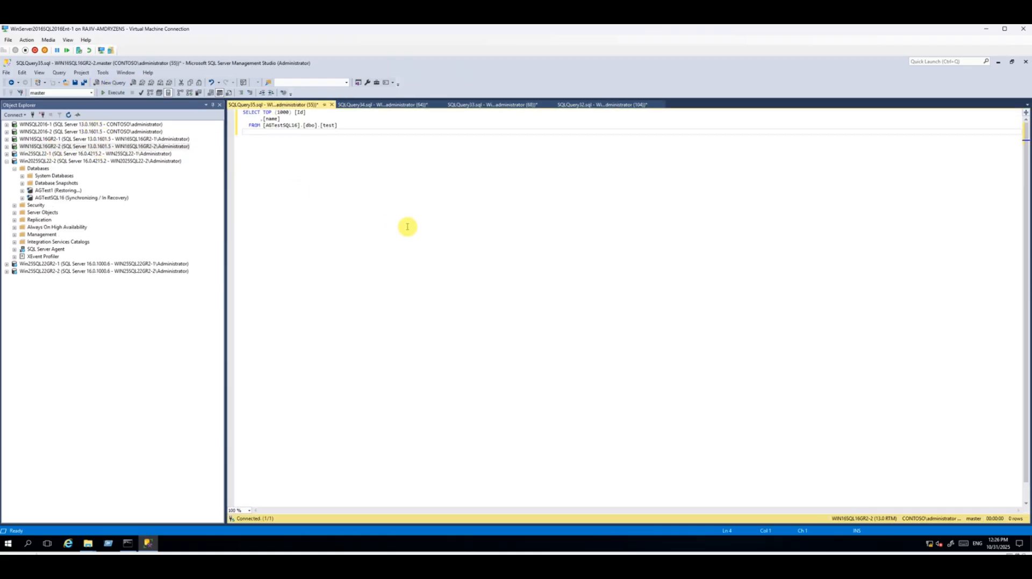
{"action": "key", "text": "F5"}
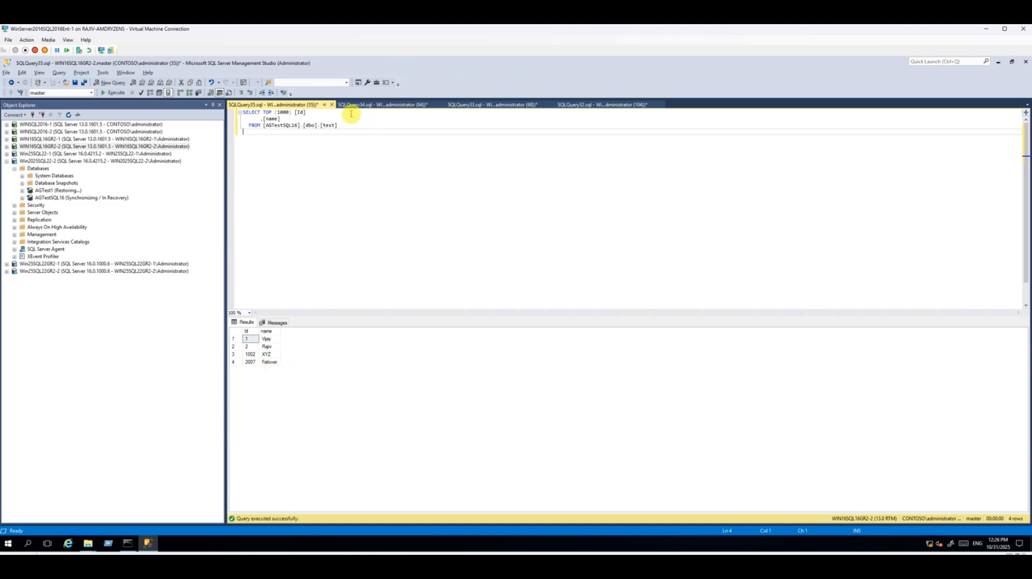
Step: Close the two dbo.test queries without saving and collapse the Win2025SQL22-2 server node
{"action": "left_click", "coordinate": [332, 104]}
{"action": "left_click", "coordinate": [545, 348]}
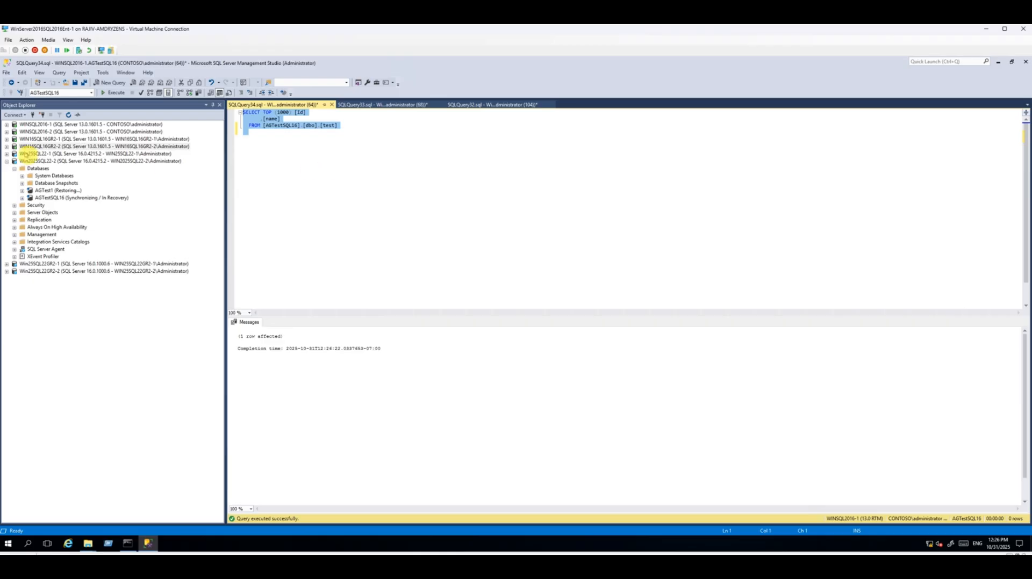
{"action": "left_click", "coordinate": [7, 161]}
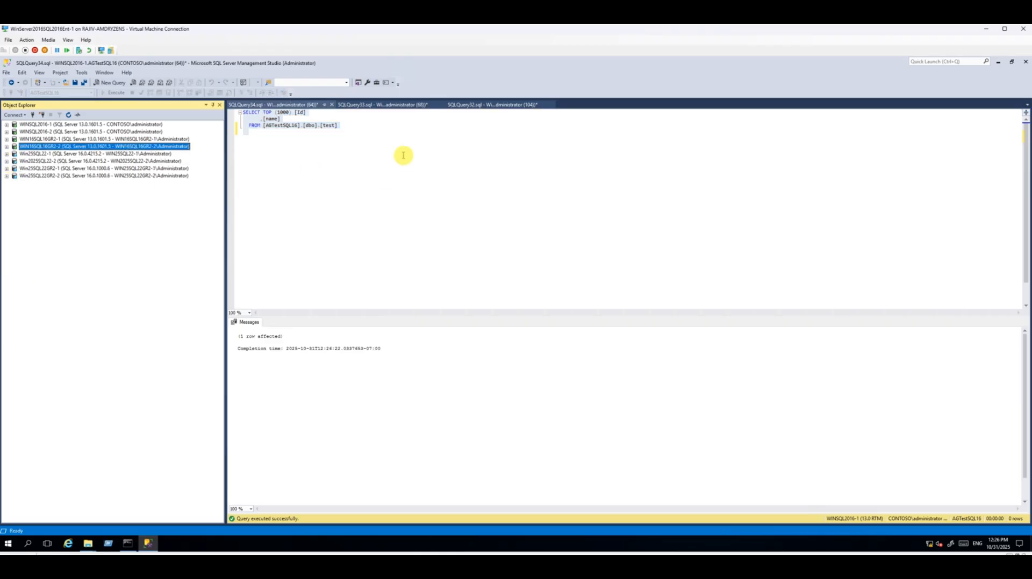
{"action": "left_click", "coordinate": [331, 104]}
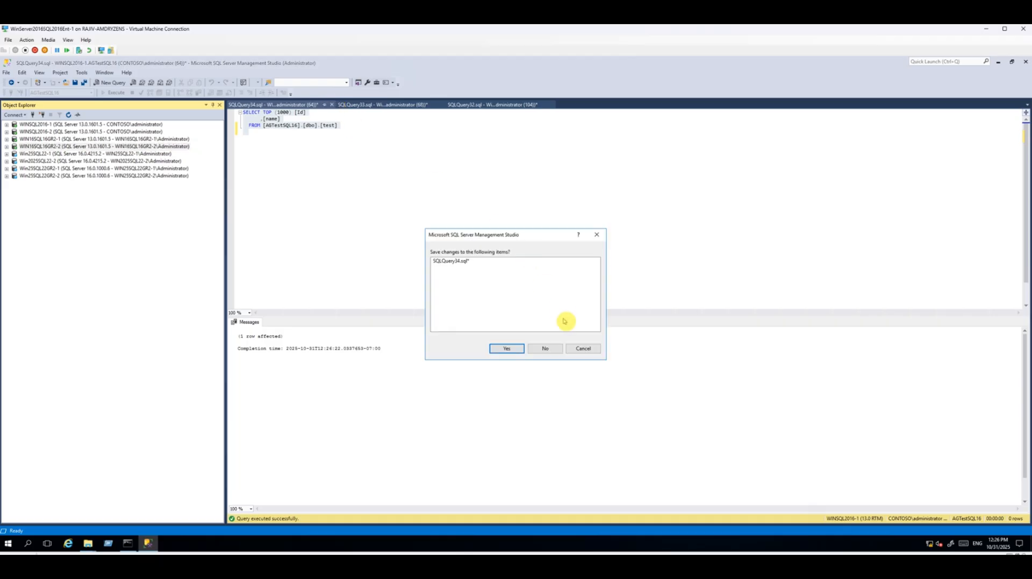
{"action": "left_click", "coordinate": [544, 348]}
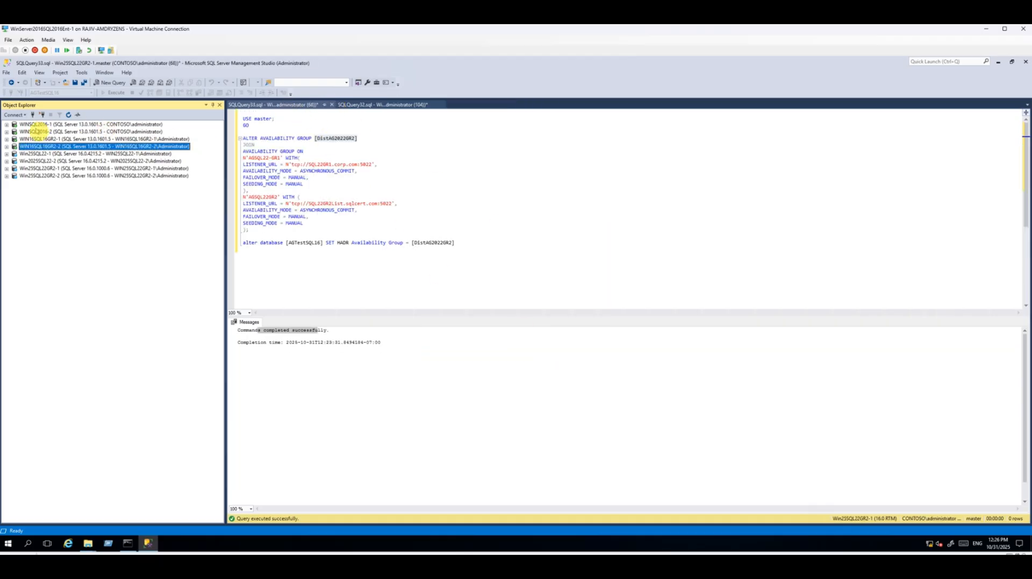
Step: Close the DistAG2022GR2 join and create scripts without saving, and select the WINSQL2016-1 server
{"action": "left_click", "coordinate": [63, 154]}
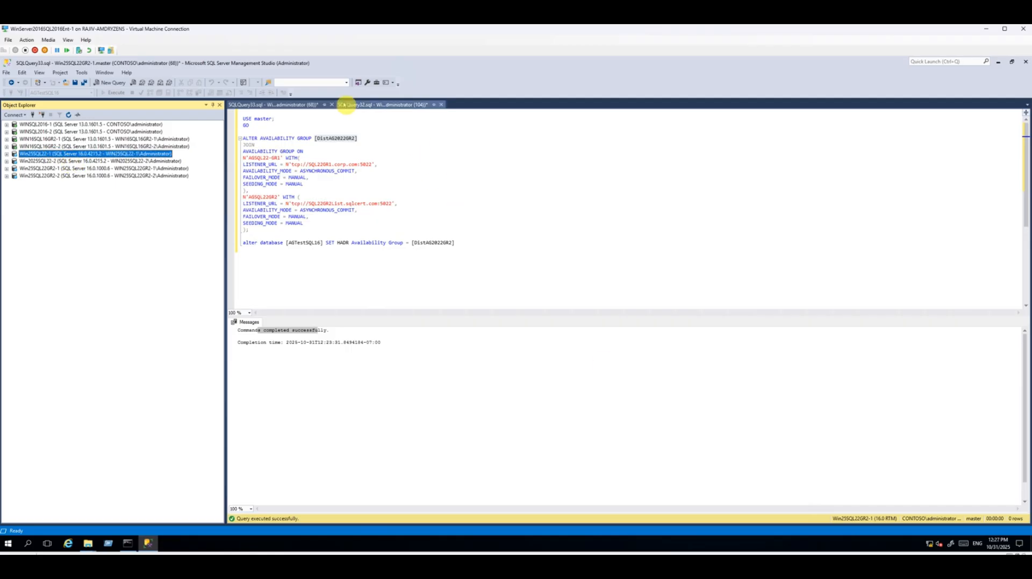
{"action": "left_click", "coordinate": [332, 105]}
{"action": "left_click", "coordinate": [545, 348]}
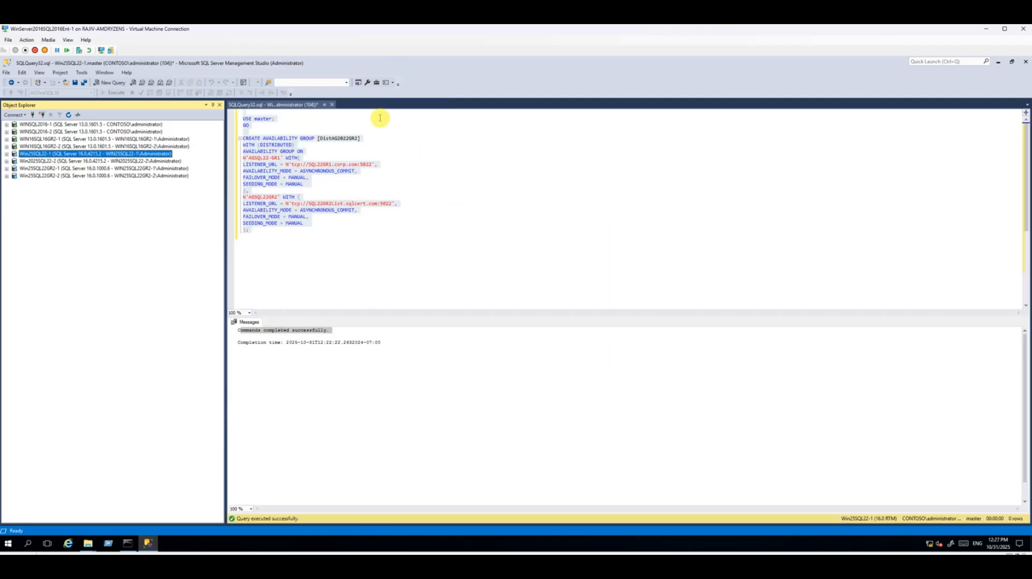
{"action": "left_click", "coordinate": [331, 105]}
{"action": "left_click", "coordinate": [545, 348]}
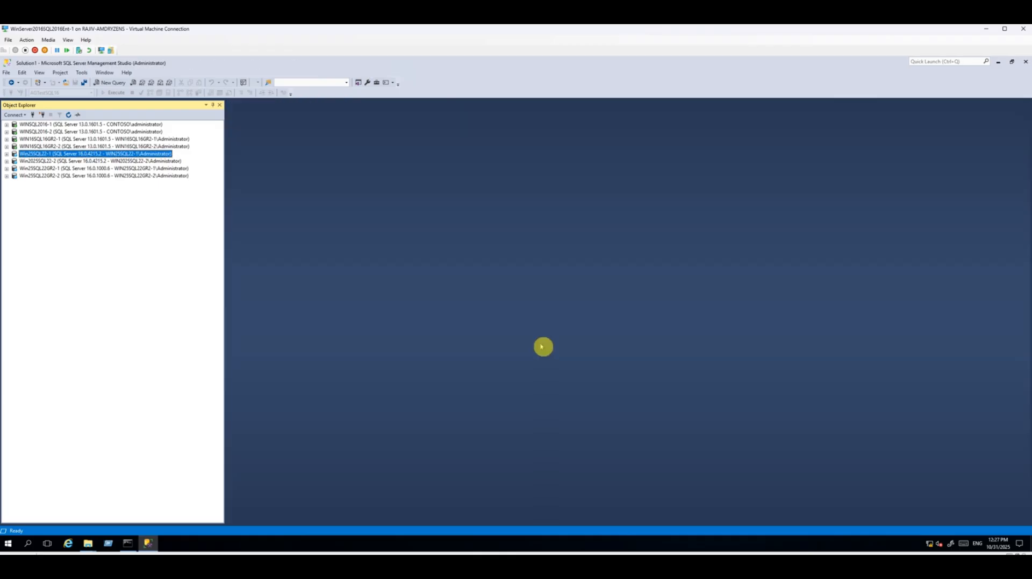
{"action": "left_click", "coordinate": [136, 125]}
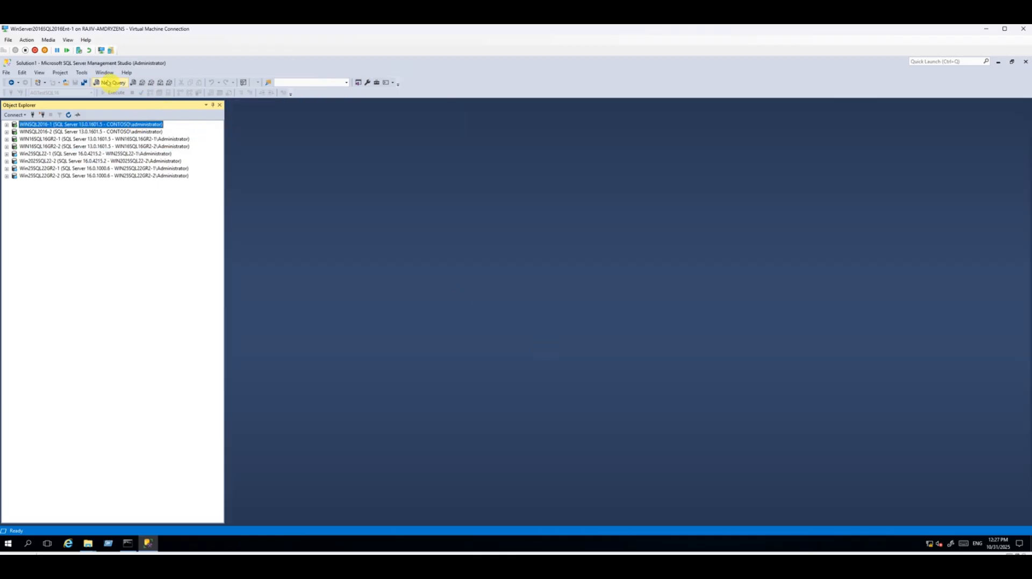
Step: Open new queries on WINSQL2016-1 and Win25SQL22-1 and insert the DistAG SET (ROLE = SECONDARY) and FORCE_FAILOVER_ALLOW_DATA_LOSS statements in both
{"action": "left_click", "coordinate": [111, 82]}
{"action": "left_click", "coordinate": [72, 154]}
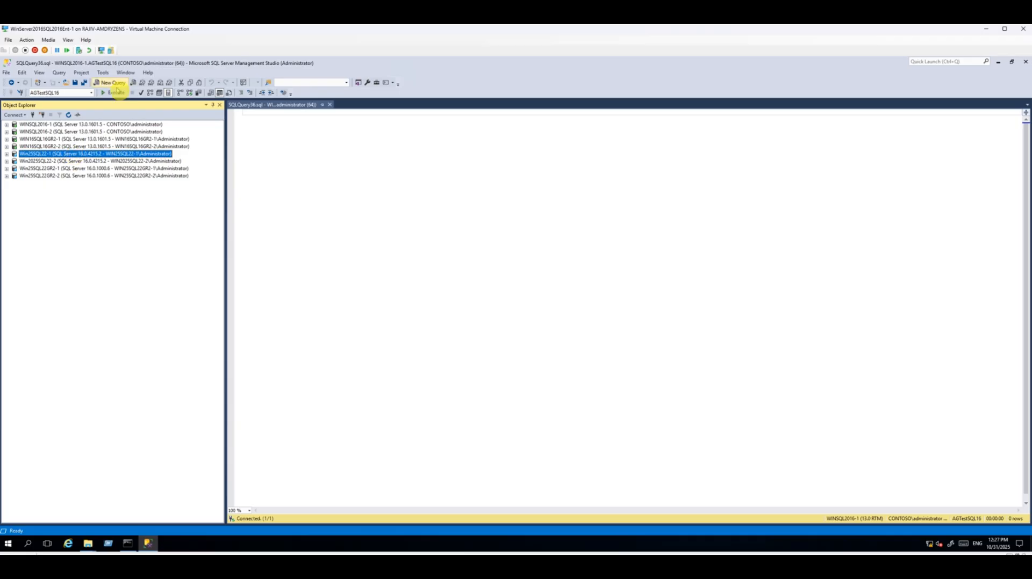
{"action": "left_click", "coordinate": [110, 82]}
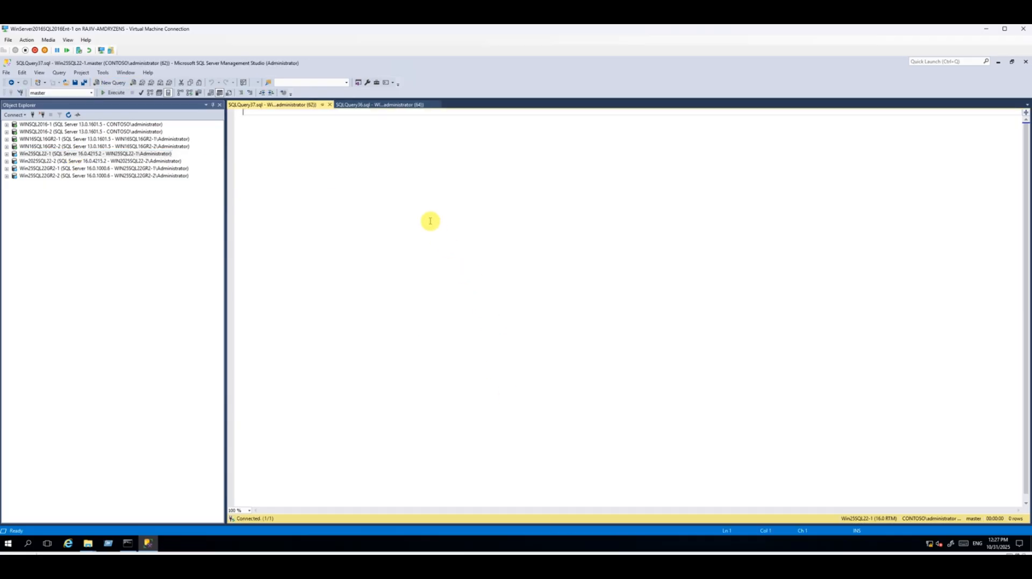
{"action": "type", "text": "ALTER AVAILABILITY GROUP [DistAG] SET (ROLE = SECONDARY);  ALTER AVAILABILITY GROUP [DistAG] FORCE_FAILOVER_ALLOW_DATA_LOSS;"}
{"action": "left_click", "coordinate": [362, 104]}
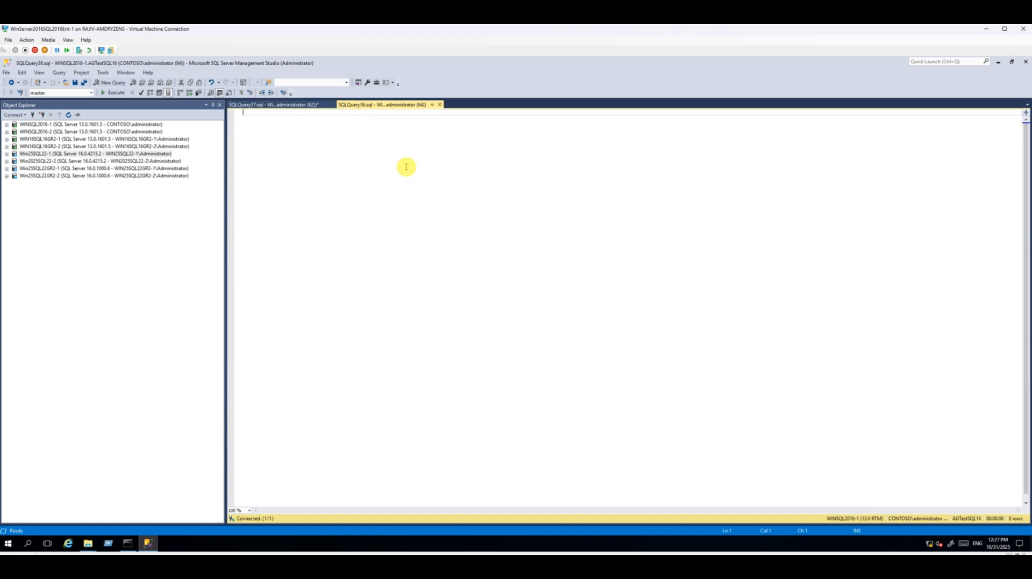
{"action": "type", "text": "ALTER AVAILABILITY GROUP [DistAG] SET (ROLE = SECONDARY);  ALTER AVAILABILITY GROUP [DistAG] FORCE_FAILOVER_ALLOW_DATA_LOSS;"}
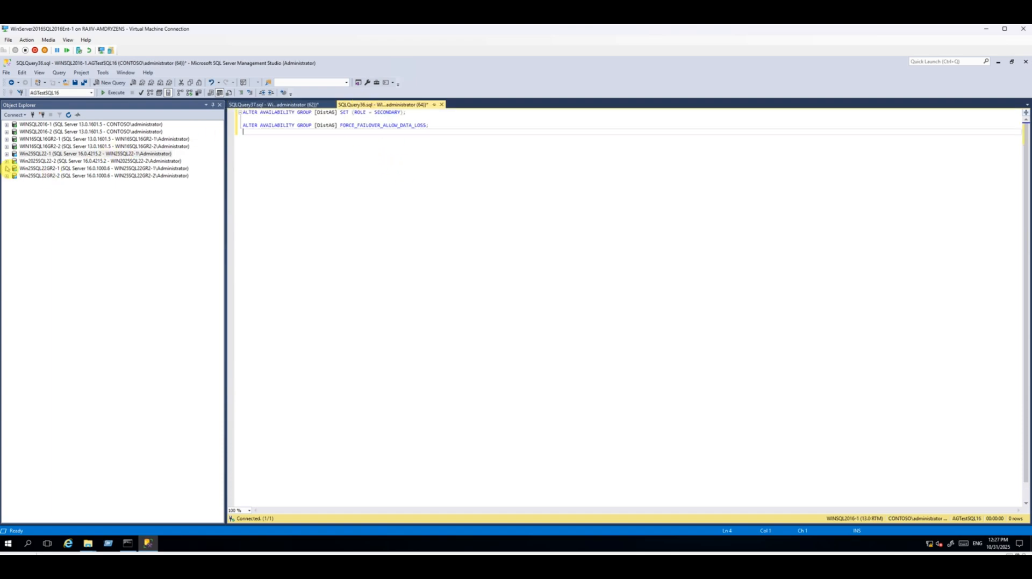
Step: Rename the availability group in both WINSQL2016-1 query statements to DistAG2022GR2, matching the distributed group under Win25SQL22GR2-1
{"action": "left_click", "coordinate": [7, 168]}
{"action": "left_click", "coordinate": [74, 227]}
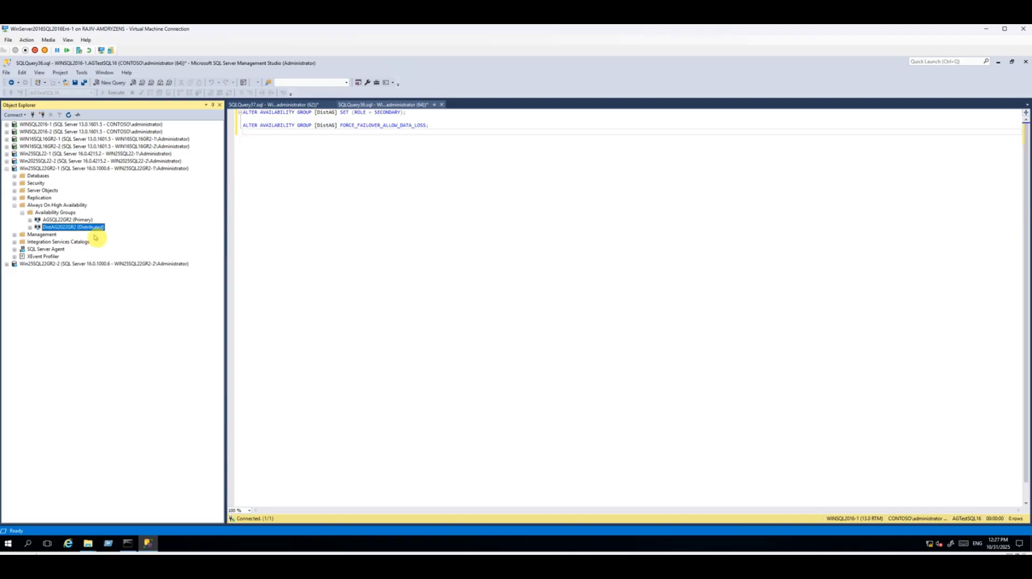
{"action": "left_click", "coordinate": [336, 112]}
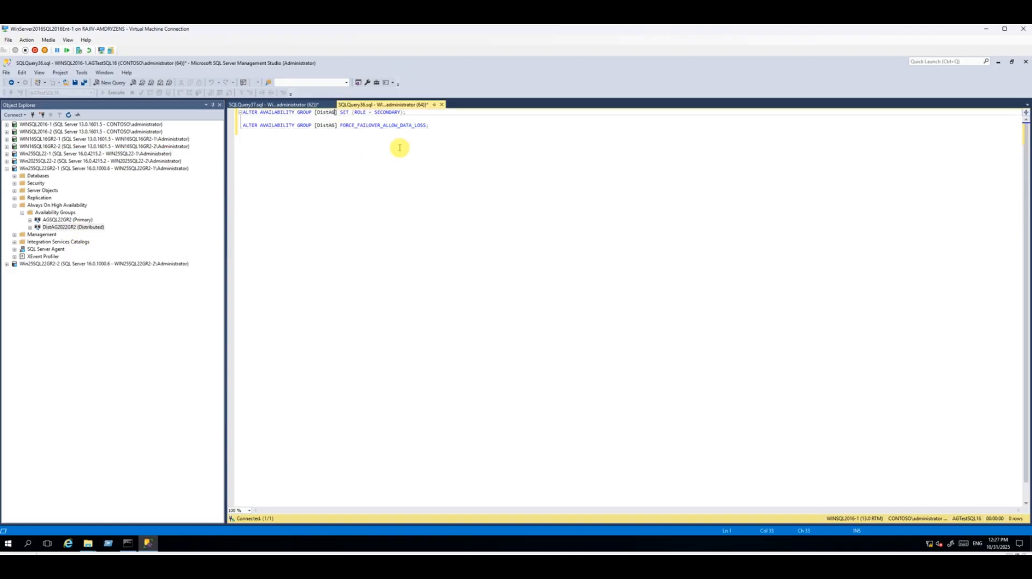
{"action": "type", "text": "2022GR2"}
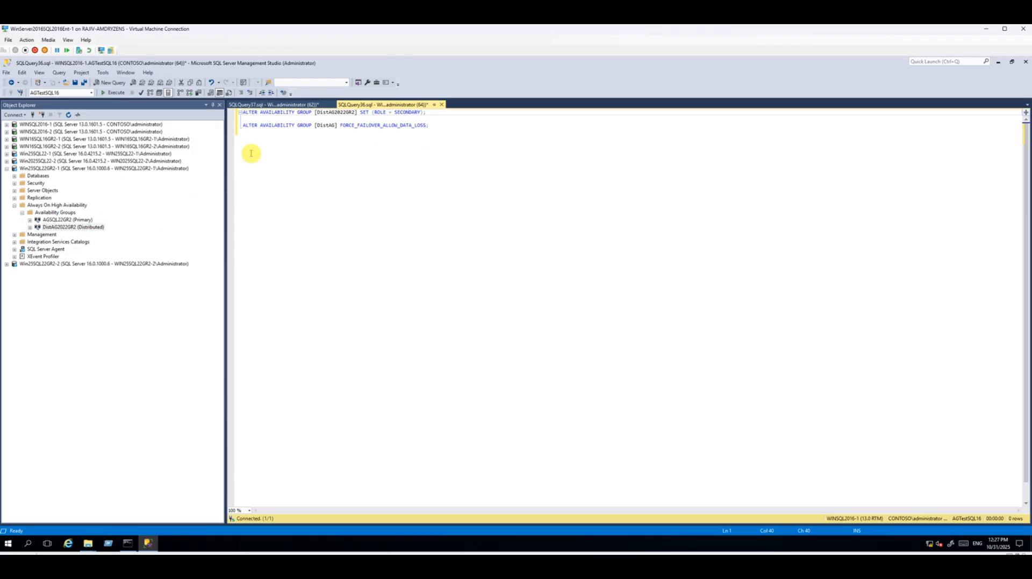
{"action": "double_click", "coordinate": [325, 113]}
{"action": "key", "text": "ctrl+c"}
{"action": "double_click", "coordinate": [326, 126]}
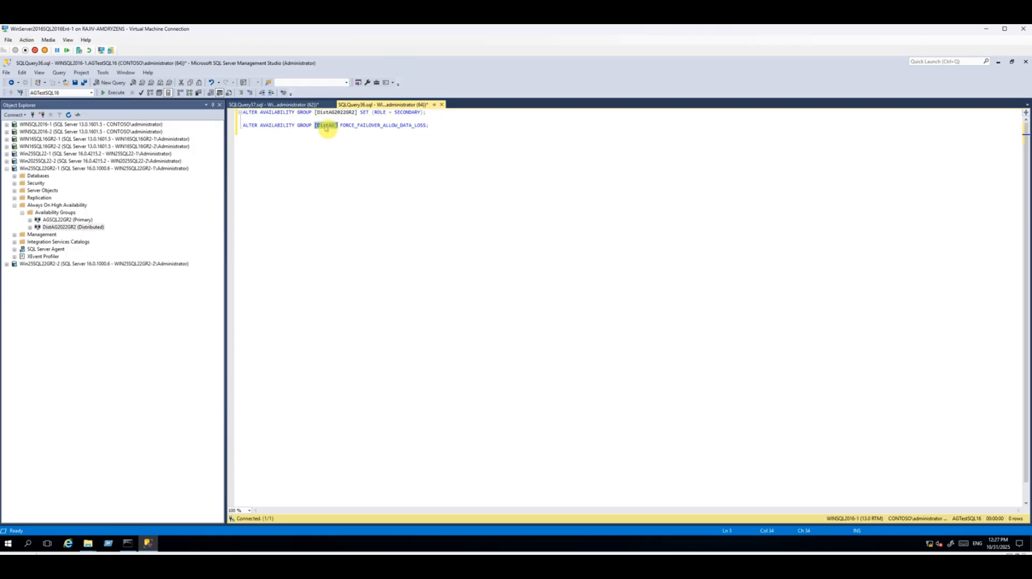
{"action": "key", "text": "ctrl+v"}
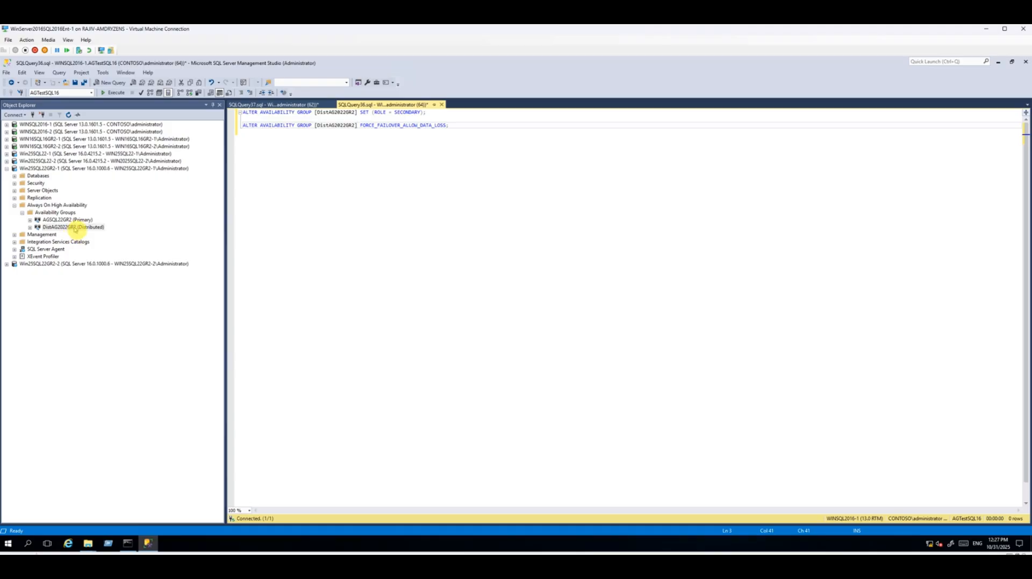
Step: Remove GR2 from the group name in both WINSQL2016-1 statements so they target DistAG2022
{"action": "left_click", "coordinate": [23, 214]}
{"action": "left_click", "coordinate": [14, 205]}
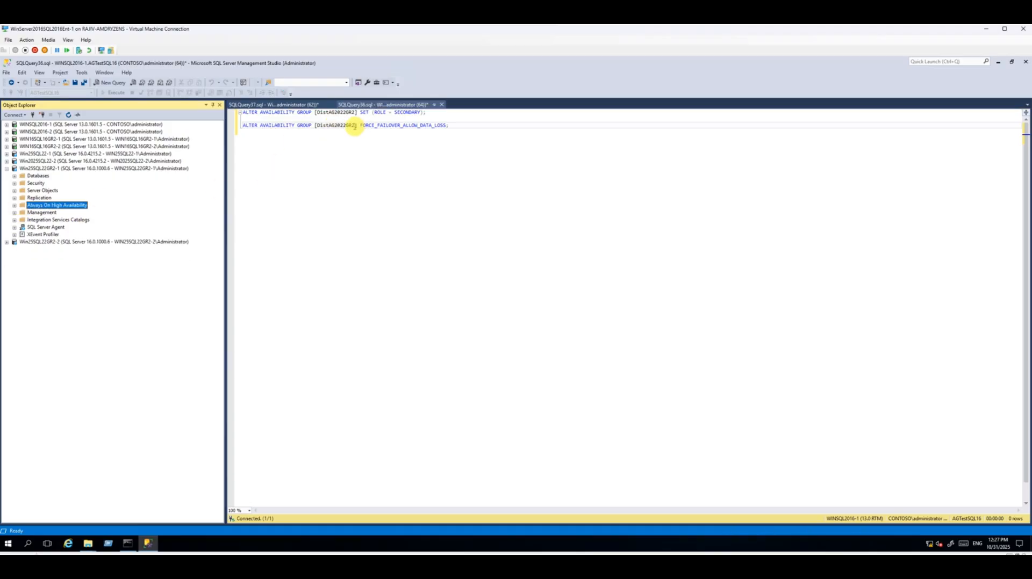
{"action": "left_click", "coordinate": [354, 127]}
{"action": "key", "text": "BackSpace"}
{"action": "key", "text": "BackSpace"}
{"action": "key", "text": "BackSpace"}
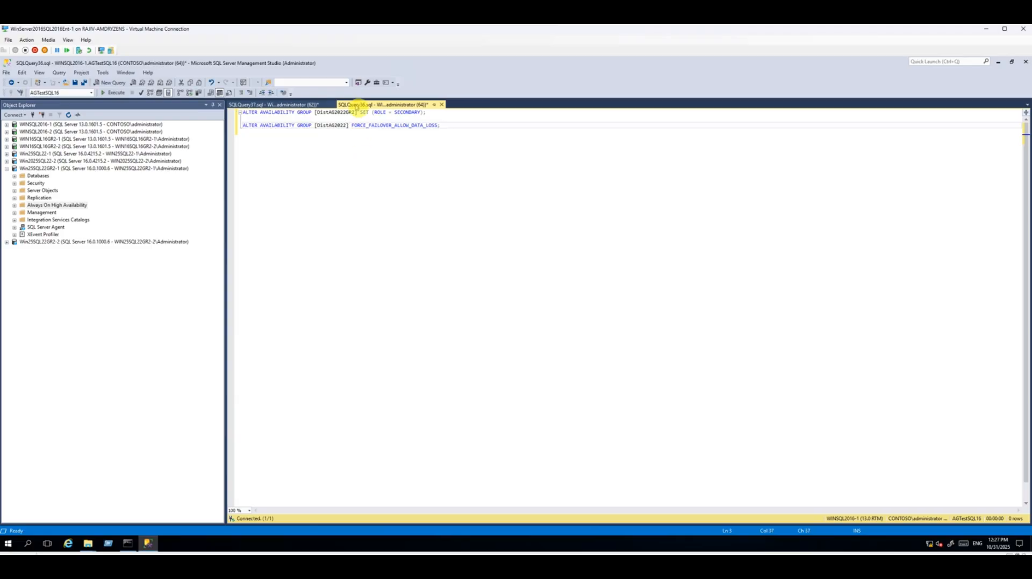
{"action": "left_click", "coordinate": [356, 113]}
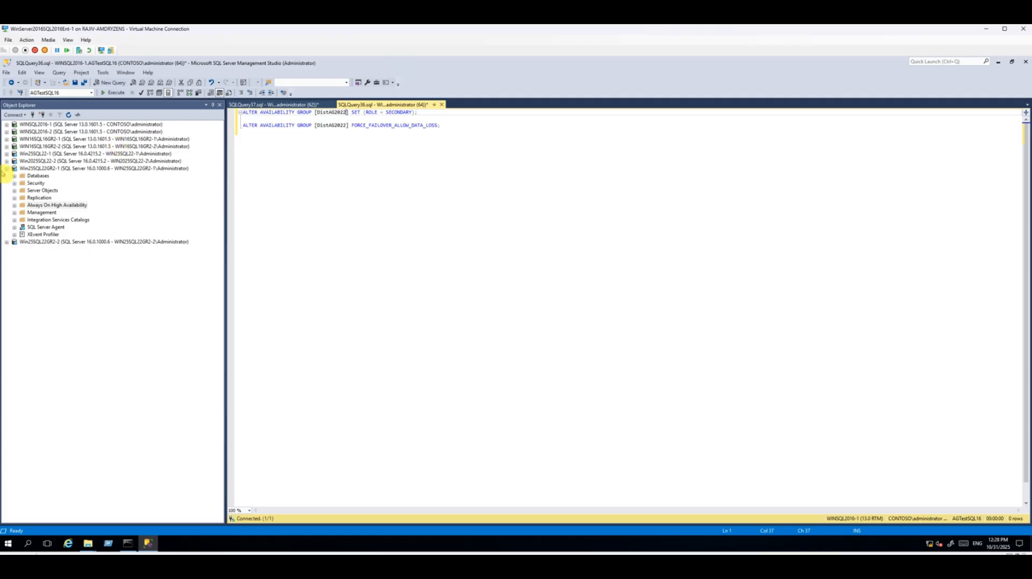
Step: Collapse Win25SQL22GR2-1 and check the distributed availability group's name under Win25SQL22-1
{"action": "left_click", "coordinate": [7, 168]}
{"action": "left_click", "coordinate": [8, 154]}
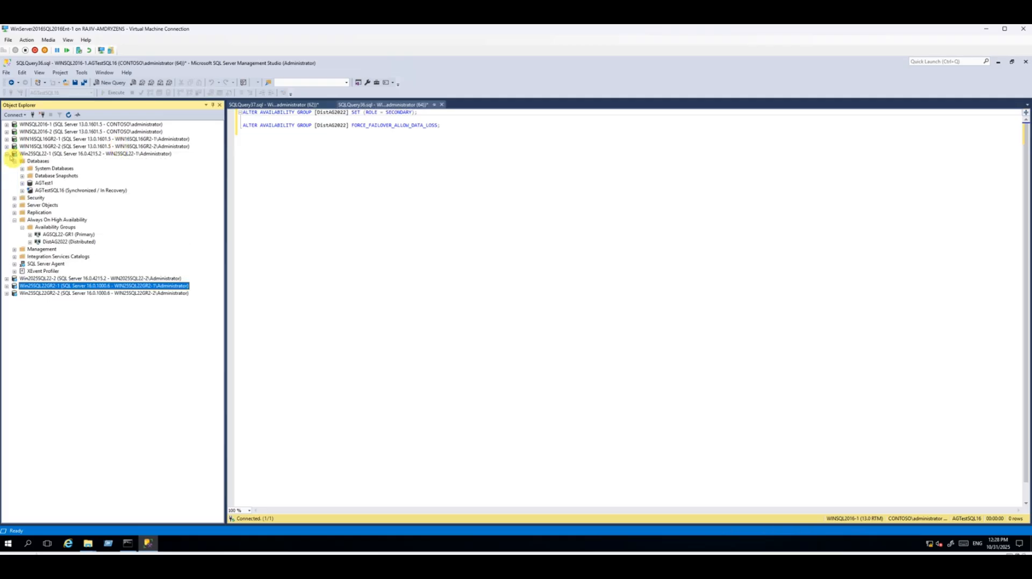
{"action": "left_click", "coordinate": [60, 242]}
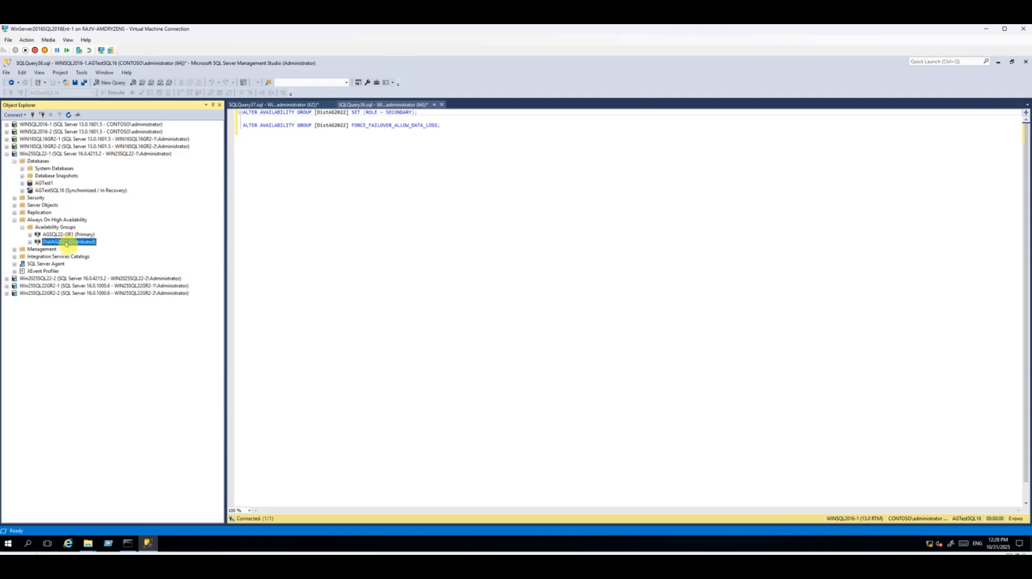
{"action": "left_click", "coordinate": [54, 227]}
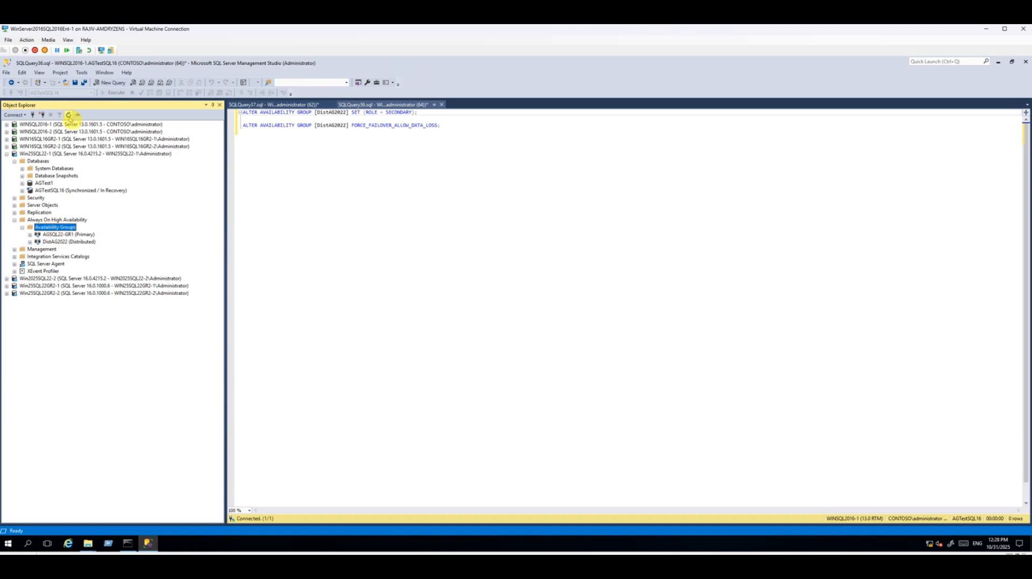
Step: Replace the DistAG statements in the Win25SQL22-1 query with the DistAG2022 statements copied from the WINSQL2016-1 query
{"action": "left_click", "coordinate": [393, 165]}
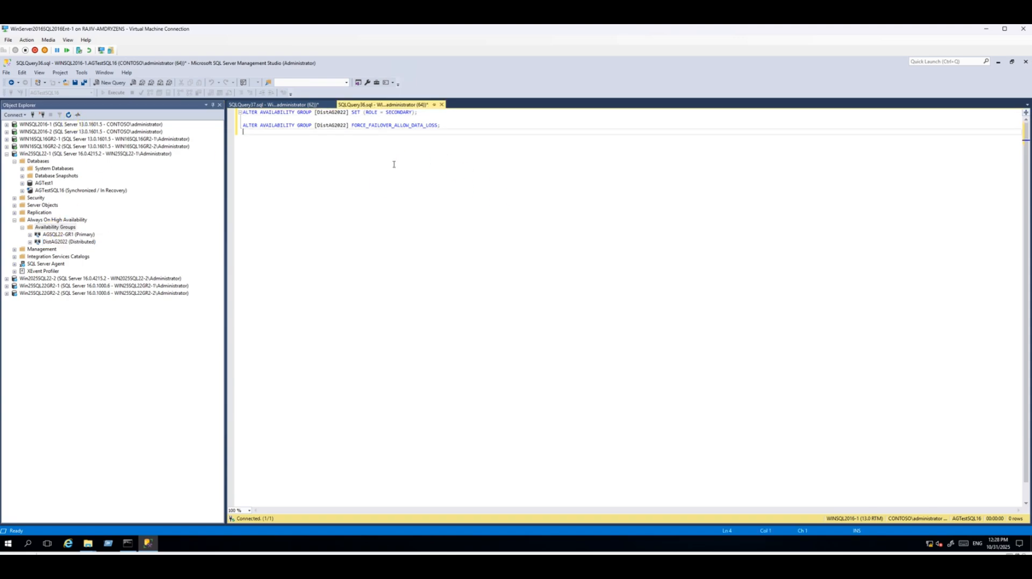
{"action": "key", "text": "ctrl+a"}
{"action": "left_click", "coordinate": [283, 105]}
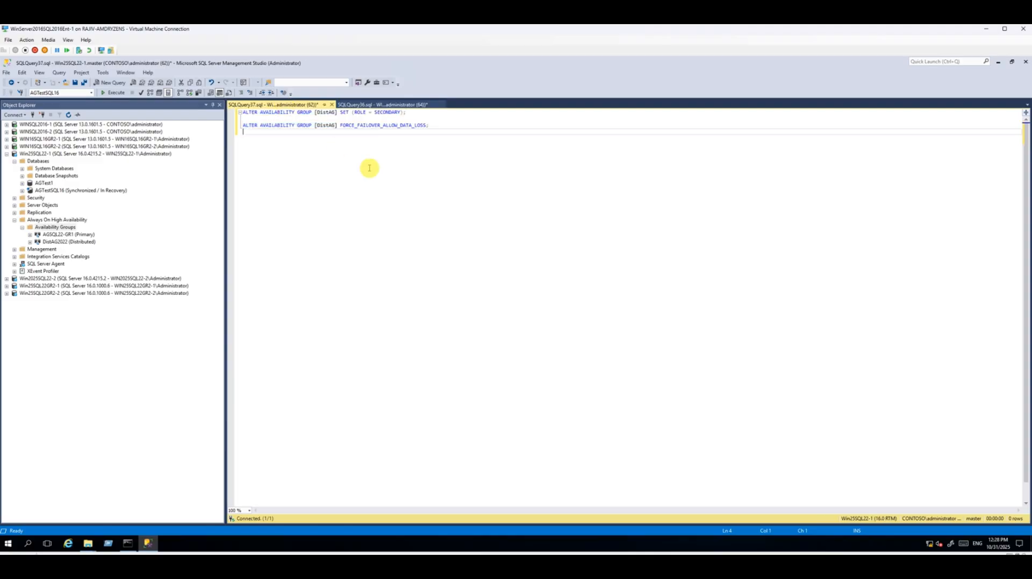
{"action": "left_click", "coordinate": [386, 105]}
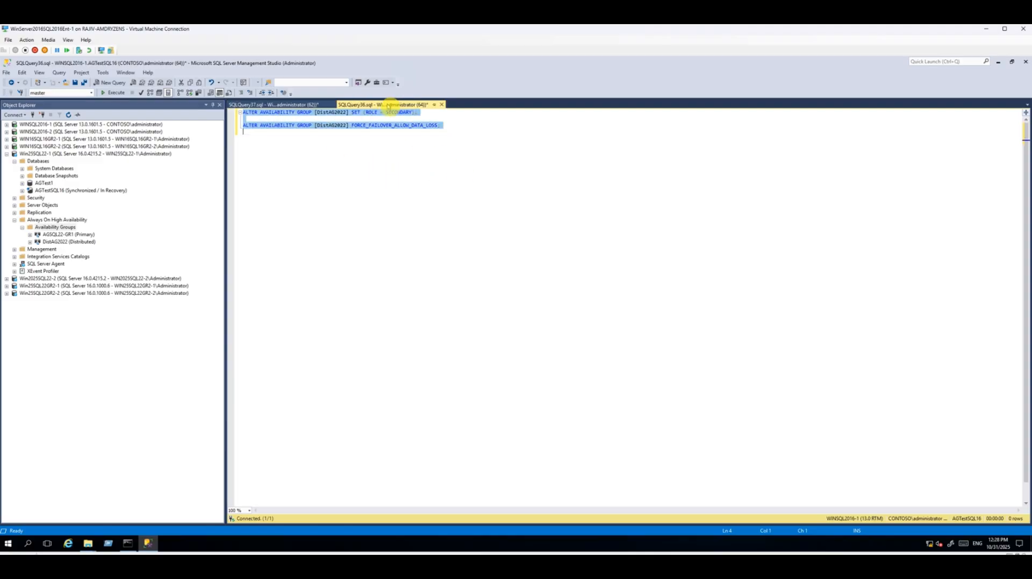
{"action": "left_click", "coordinate": [269, 105]}
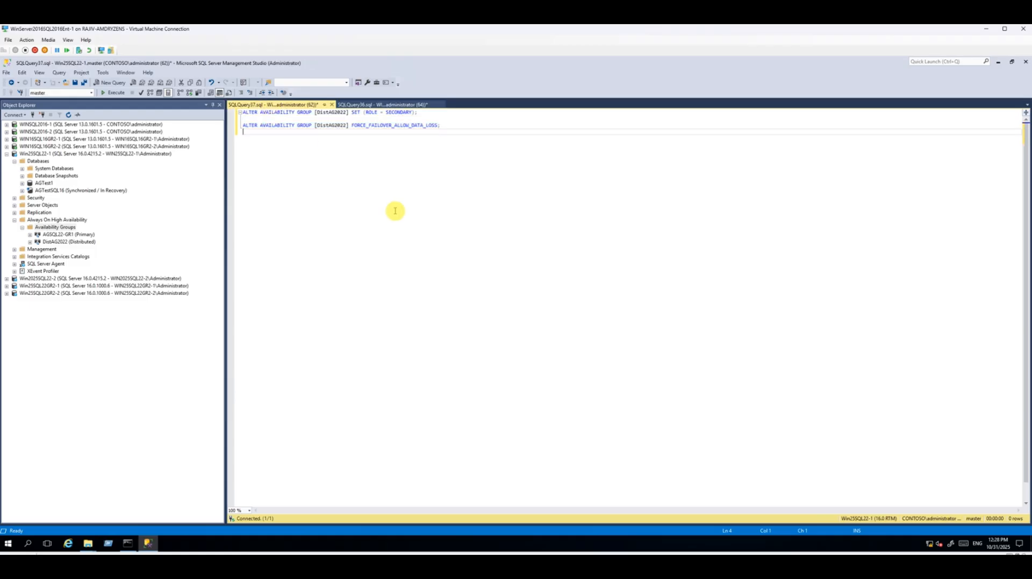
Step: Add a dashed 2022 comment above the Win25SQL22-1 statements and a dashed 2016 comment above the WINSQL2016-1 statements
{"action": "left_click", "coordinate": [243, 113]}
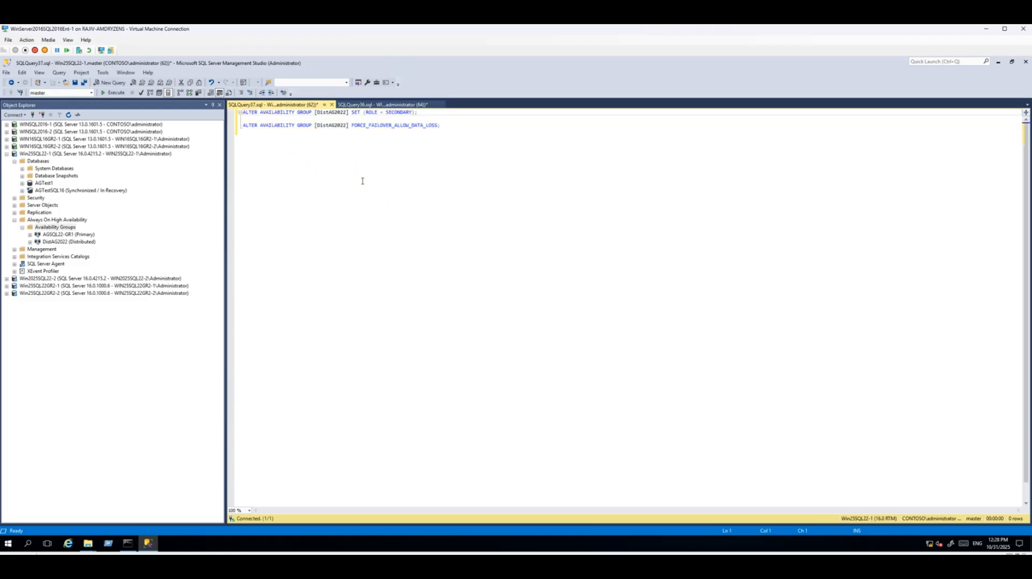
{"action": "key", "text": "Return"}
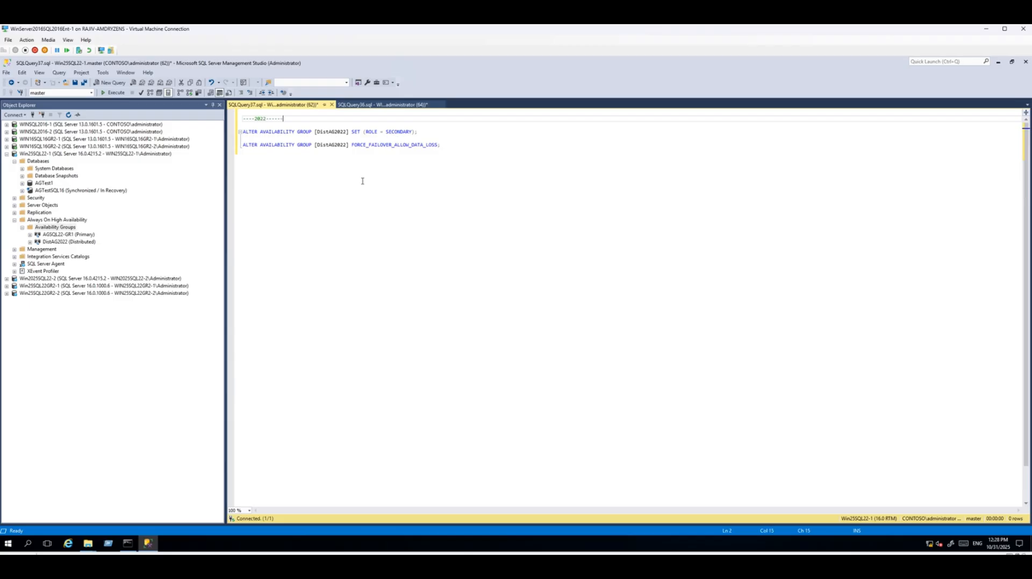
{"action": "left_click", "coordinate": [374, 105]}
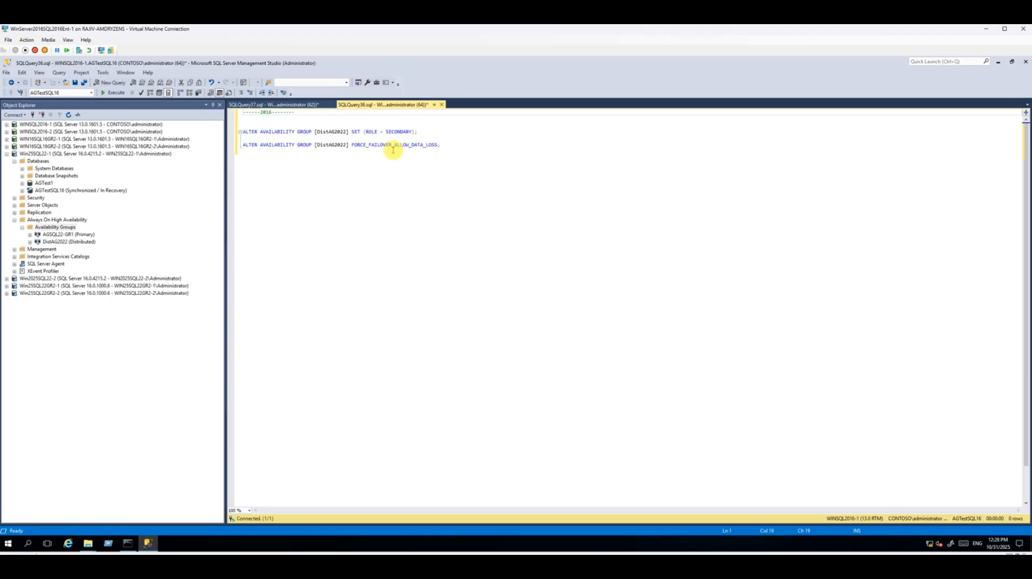
Step: Try to run only the DistAG2022 SET (ROLE = SECONDARY) statement on WINSQL2016-1 in the AGTestSQL16 database
{"action": "left_click_drag", "start_coordinate": [323, 132], "coordinate": [347, 132]}
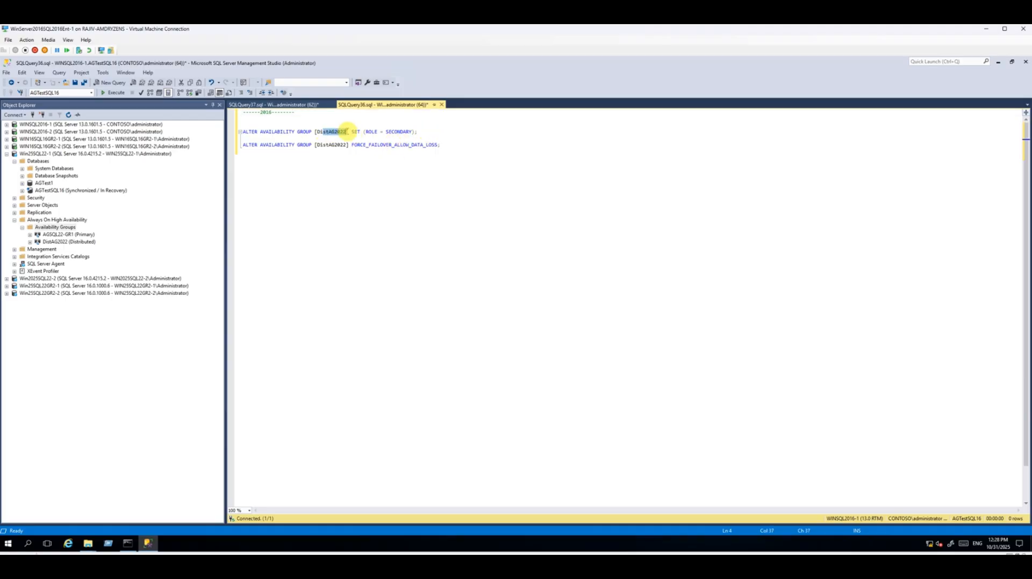
{"action": "left_click", "coordinate": [420, 131]}
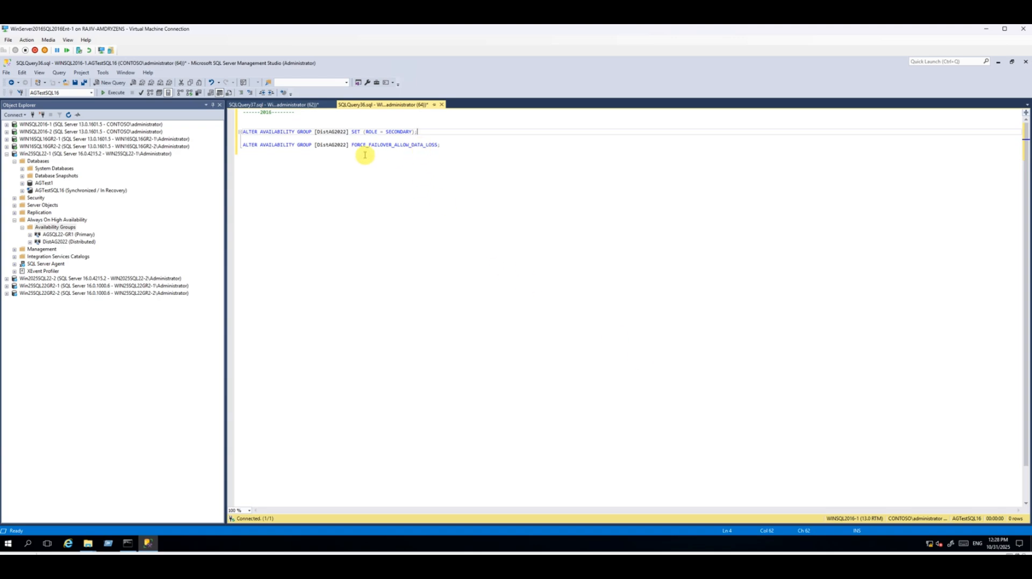
{"action": "left_click", "coordinate": [421, 135]}
{"action": "left_click", "coordinate": [337, 132]}
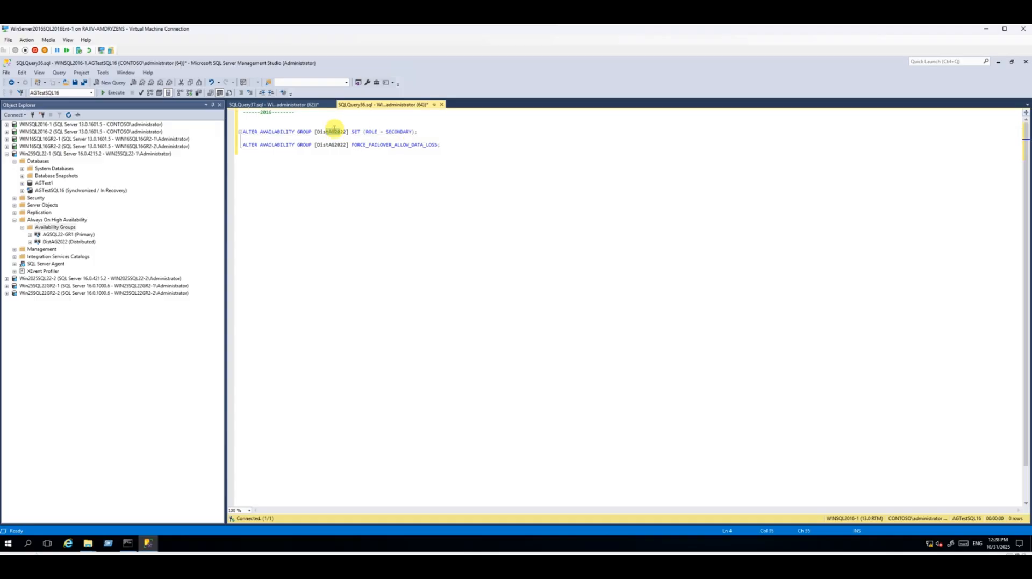
{"action": "left_click", "coordinate": [66, 125]}
{"action": "left_click_drag", "start_coordinate": [427, 135], "coordinate": [389, 125]}
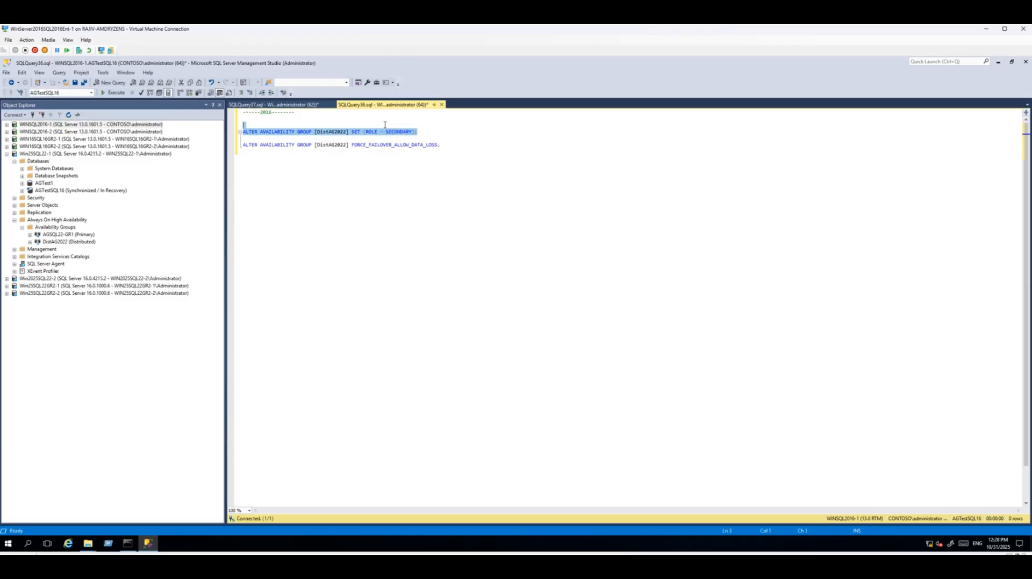
{"action": "key", "text": "F5"}
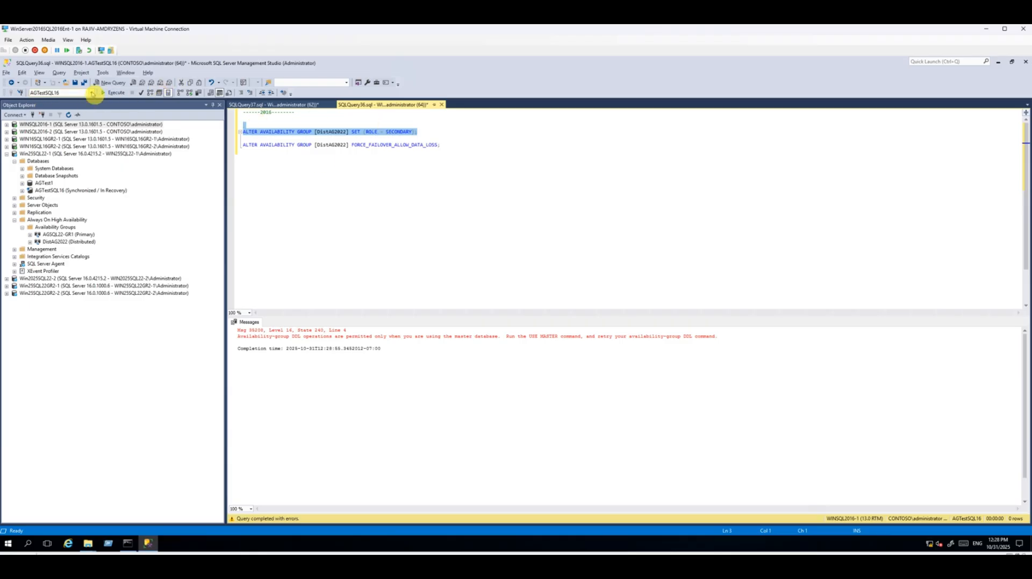
Step: Switch the WINSQL2016-1 query to the master database and run the DistAG2022 SET (ROLE = SECONDARY) statement
{"action": "left_click", "coordinate": [93, 93]}
{"action": "left_click", "coordinate": [66, 111]}
{"action": "key", "text": "F5"}
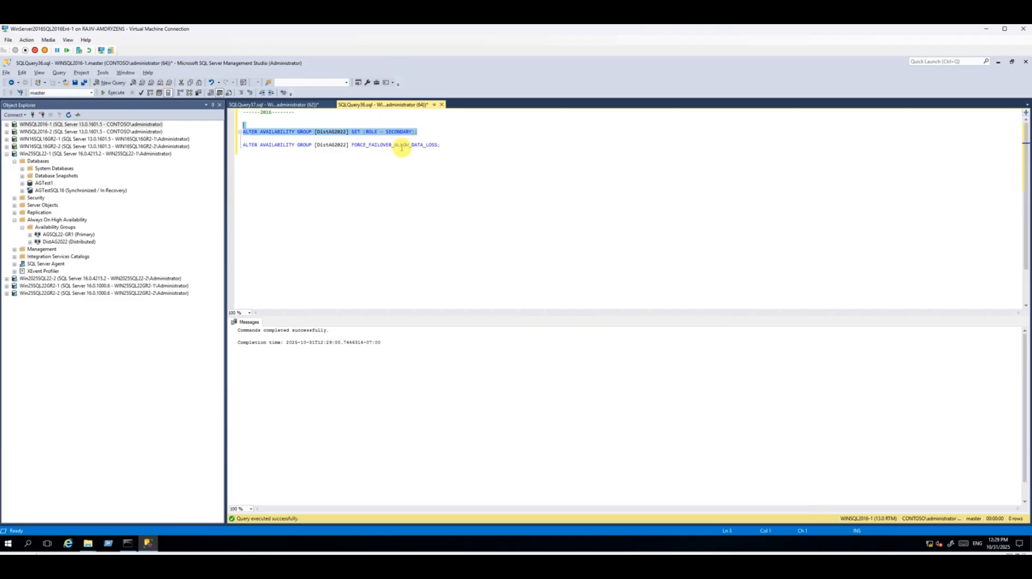
Step: Run only the DistAG2022 FORCE_FAILOVER_ALLOW_DATA_LOSS statement in the Win25SQL22-1 query
{"action": "left_click", "coordinate": [272, 105]}
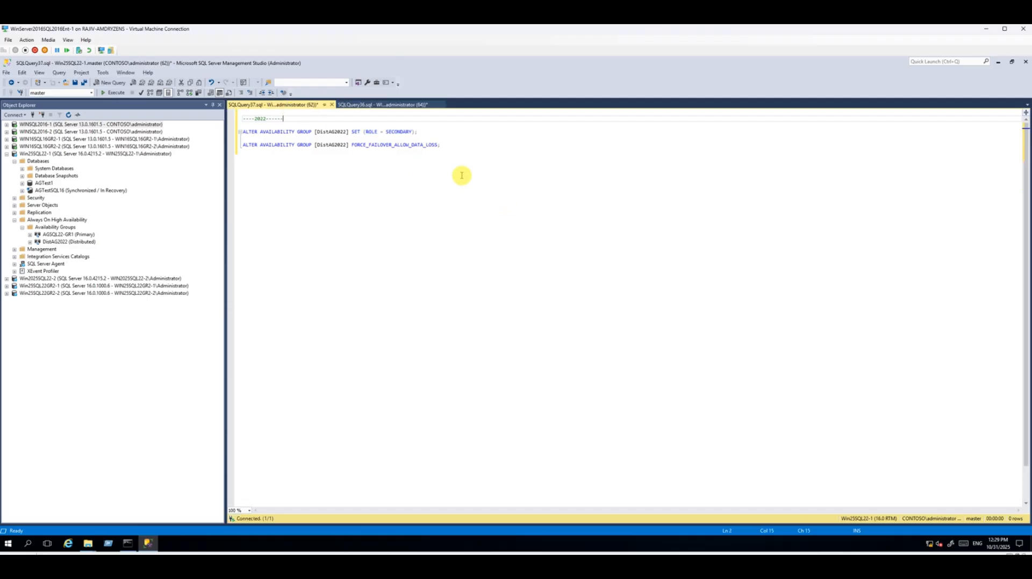
{"action": "left_click_drag", "start_coordinate": [445, 145], "coordinate": [447, 139]}
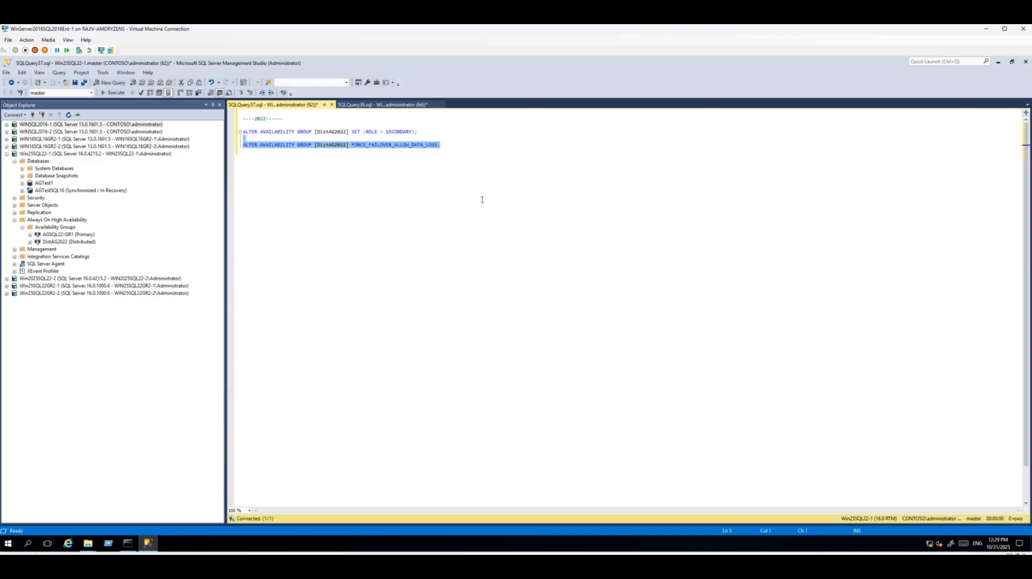
{"action": "key", "text": "F5"}
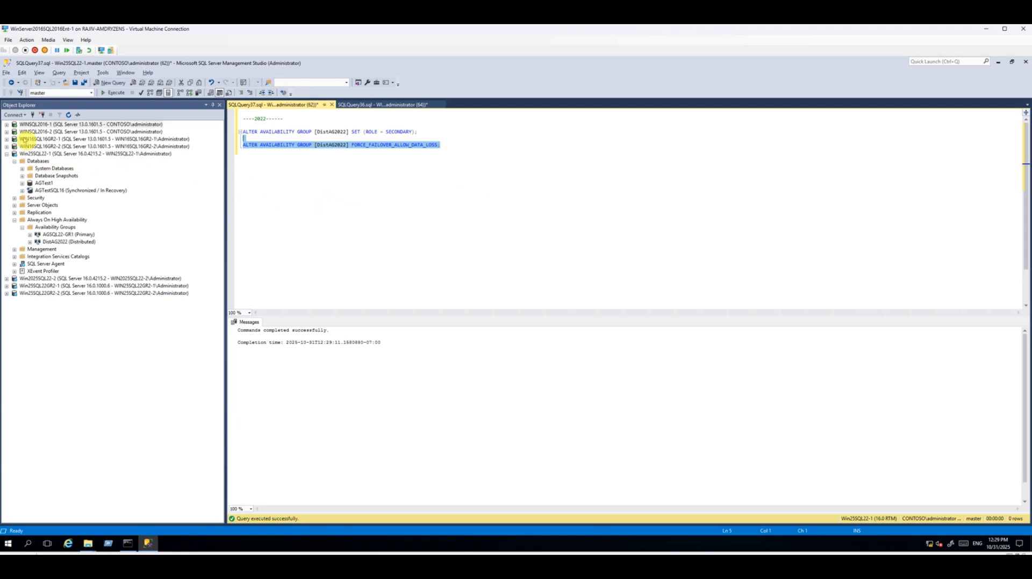
Step: Inspect DistAG2022 among the availability groups on WINSQL2016-1 and refresh that server in Object Explorer
{"action": "double_click", "coordinate": [21, 124]}
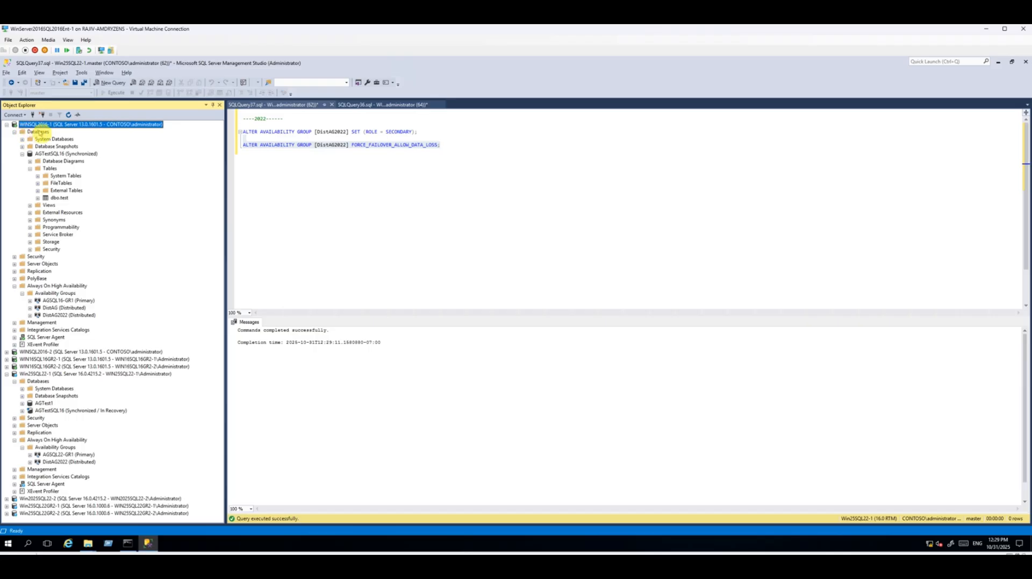
{"action": "left_click", "coordinate": [70, 316]}
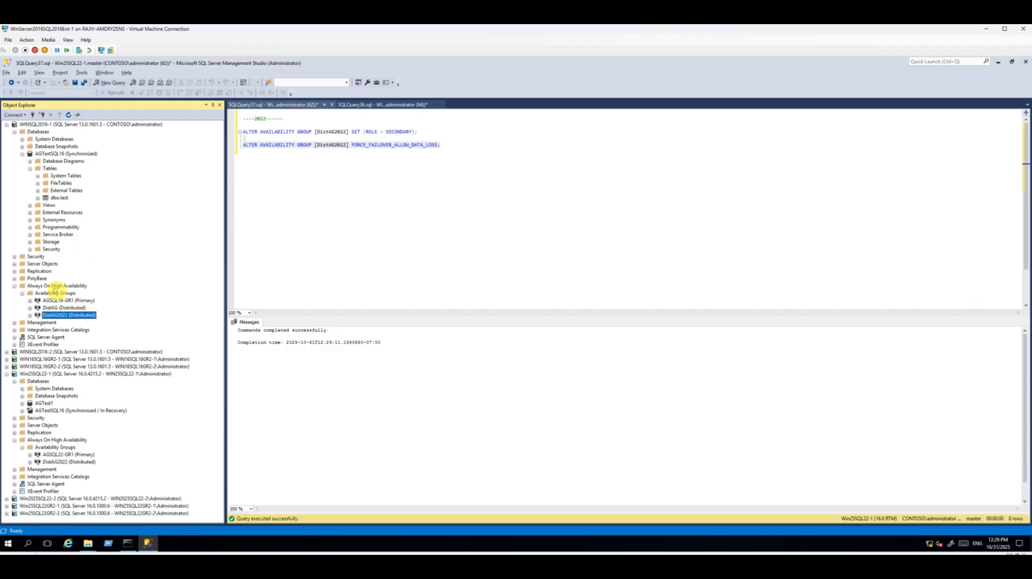
{"action": "double_click", "coordinate": [24, 125]}
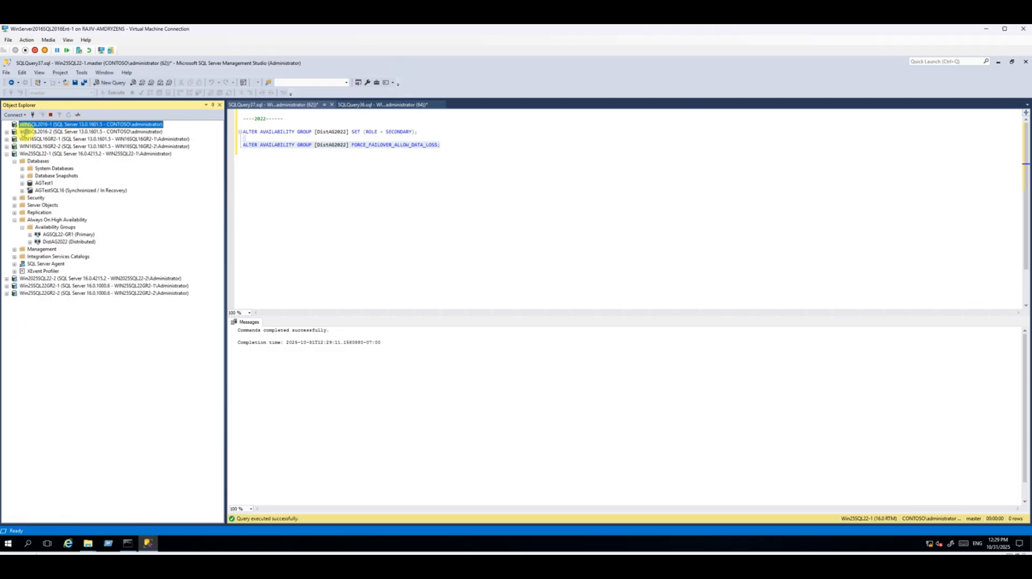
Step: Refresh Win25SQL22-1 and examine its Always On availability groups, including DistAG2022GR2
{"action": "left_click", "coordinate": [56, 154]}
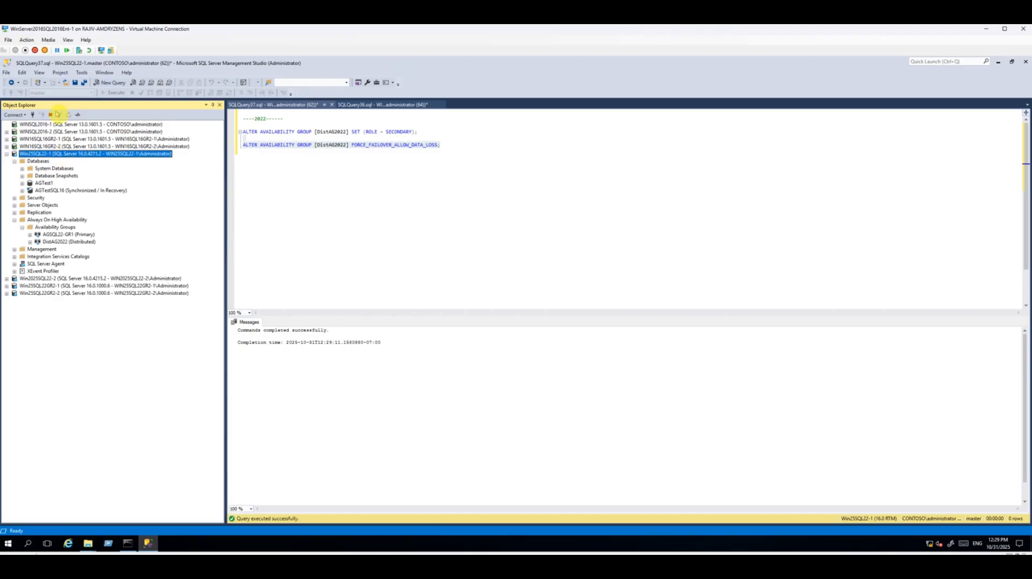
{"action": "left_click", "coordinate": [69, 115]}
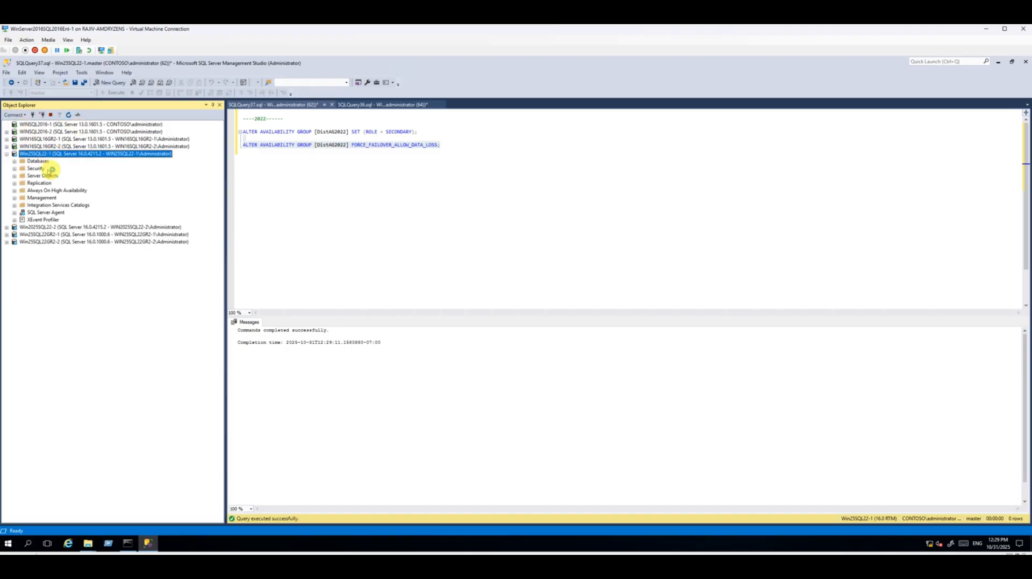
{"action": "left_click", "coordinate": [14, 190]}
{"action": "left_click", "coordinate": [22, 198]}
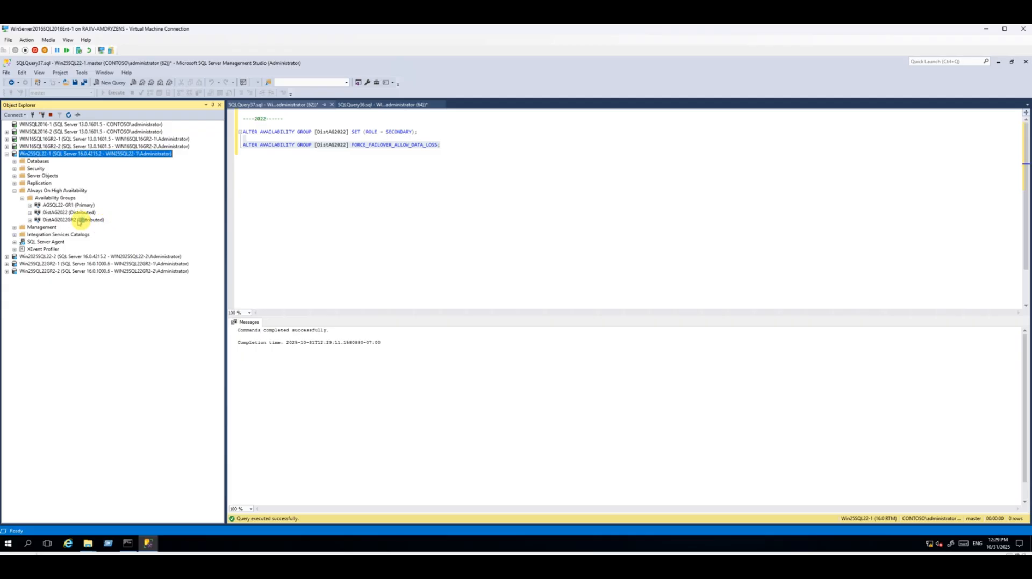
{"action": "left_click", "coordinate": [80, 221]}
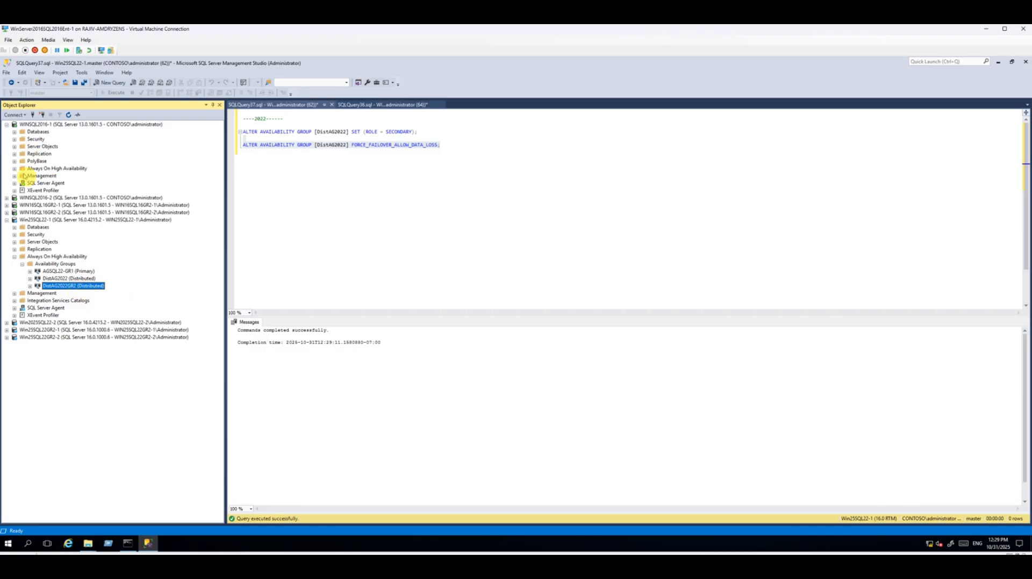
Step: Check the distributed availability groups listed on the refreshed WINSQL2016-1 server
{"action": "left_click", "coordinate": [15, 169]}
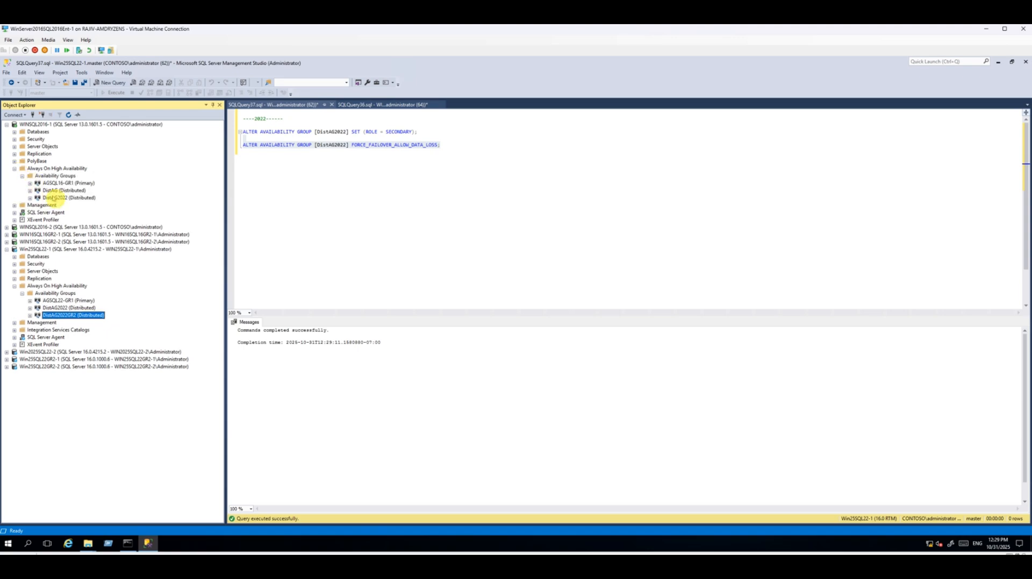
{"action": "left_click", "coordinate": [71, 198]}
{"action": "left_click", "coordinate": [60, 176]}
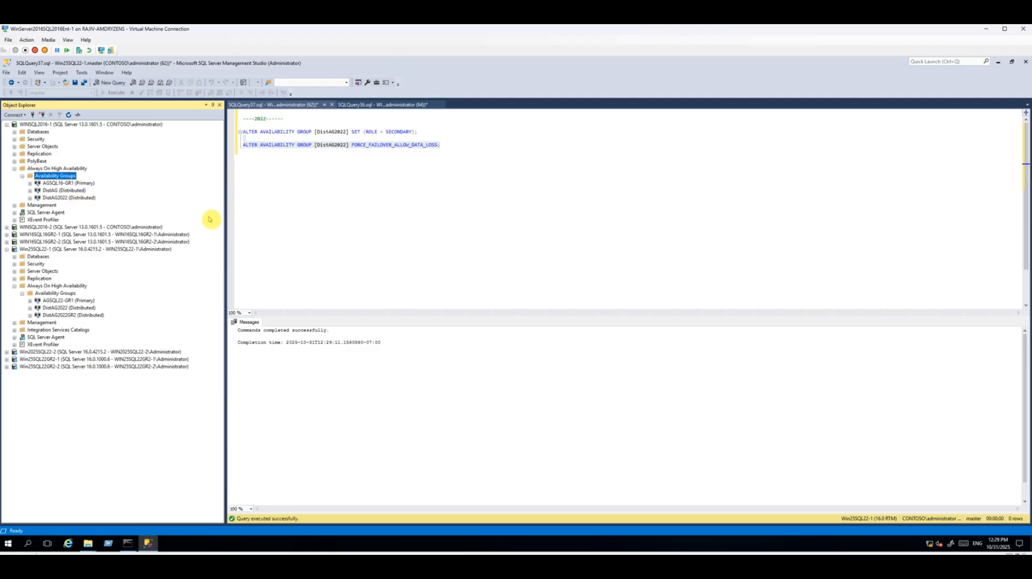
Step: Examine the state and contents of the AGTestSQL16 database on Win25SQL22-1
{"action": "left_click", "coordinate": [35, 257]}
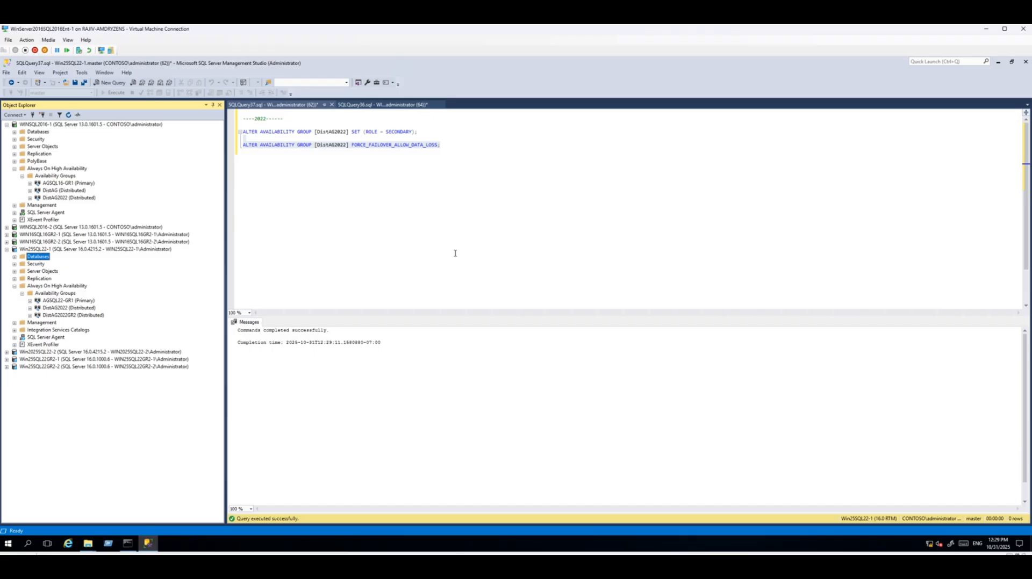
{"action": "left_click", "coordinate": [14, 258]}
{"action": "left_click", "coordinate": [15, 258]}
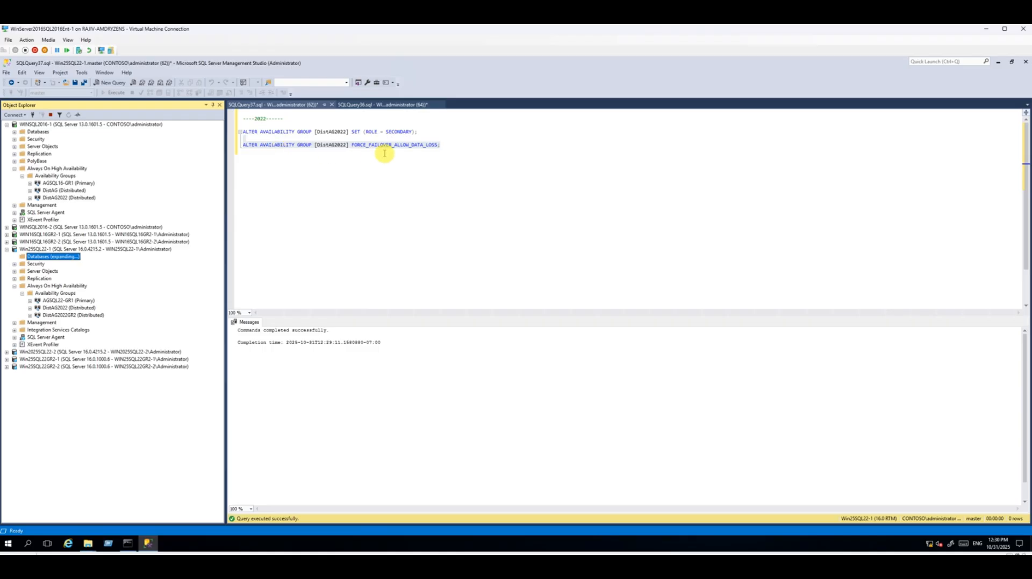
{"action": "left_click", "coordinate": [333, 145]}
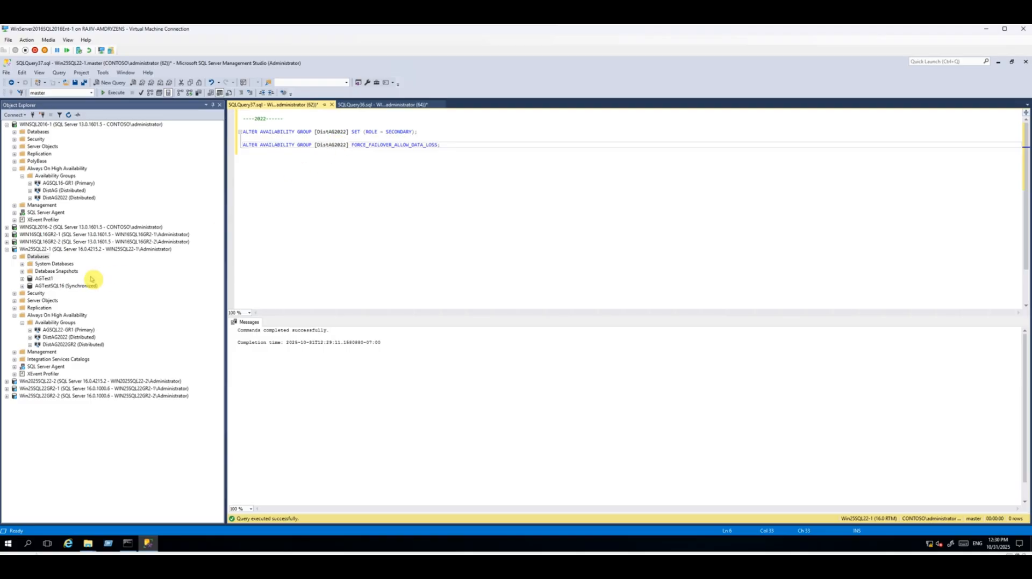
{"action": "left_click", "coordinate": [57, 286]}
{"action": "left_click", "coordinate": [23, 286]}
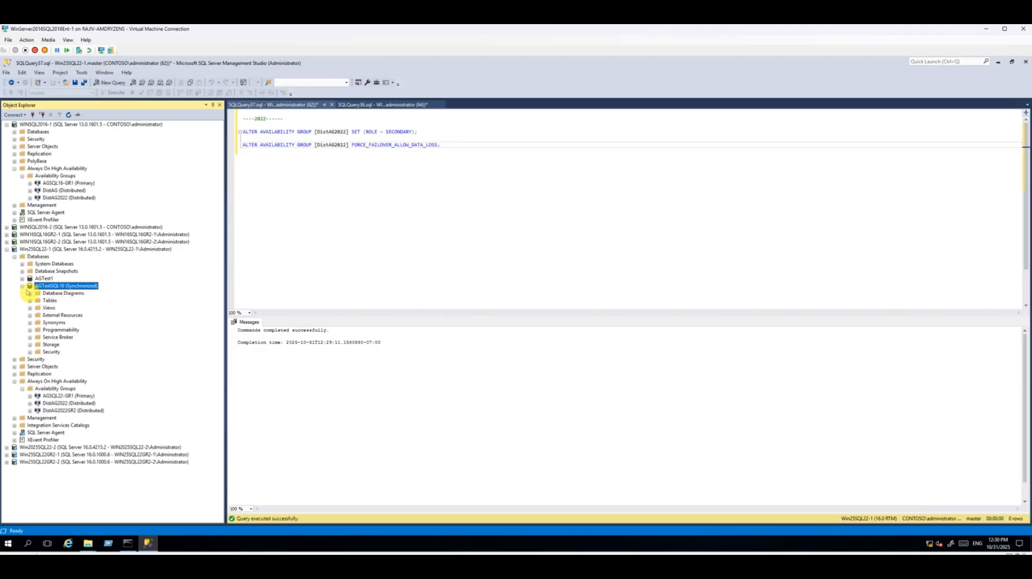
{"action": "left_click", "coordinate": [22, 287]}
Step: Replace the whole Win25SQL22-1 query with the statement DROP AVAILABILITY GROUP [DistAG2022]
{"action": "double_click", "coordinate": [250, 145]}
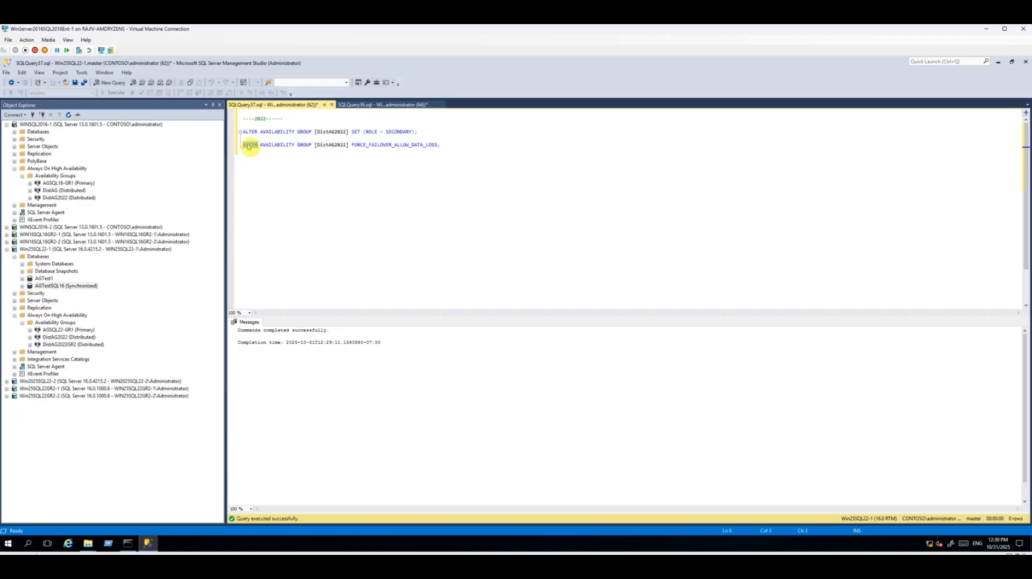
{"action": "type", "text": "DROP"}
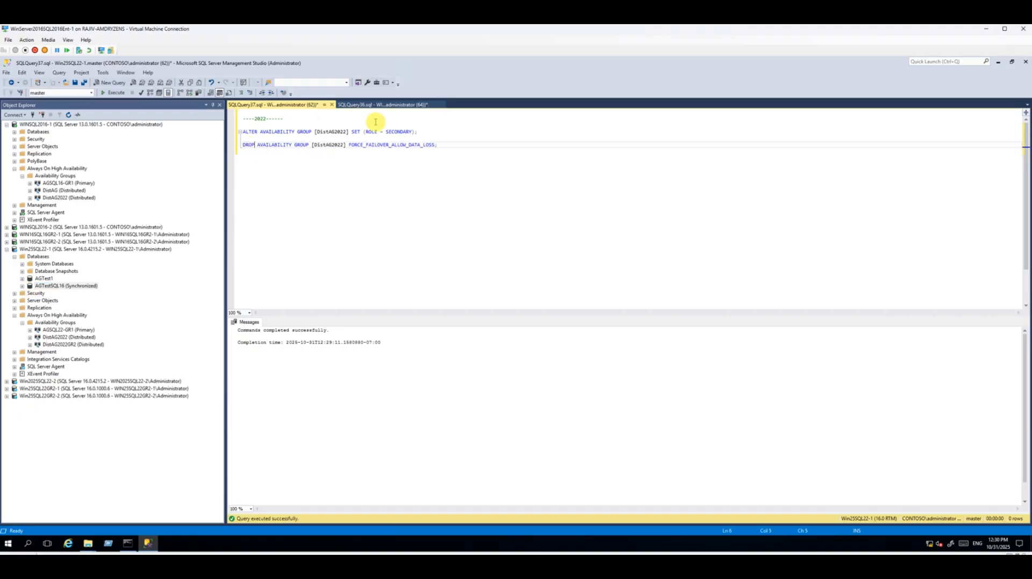
{"action": "left_click_drag", "start_coordinate": [346, 145], "coordinate": [232, 145]}
{"action": "key", "text": "ctrl+c"}
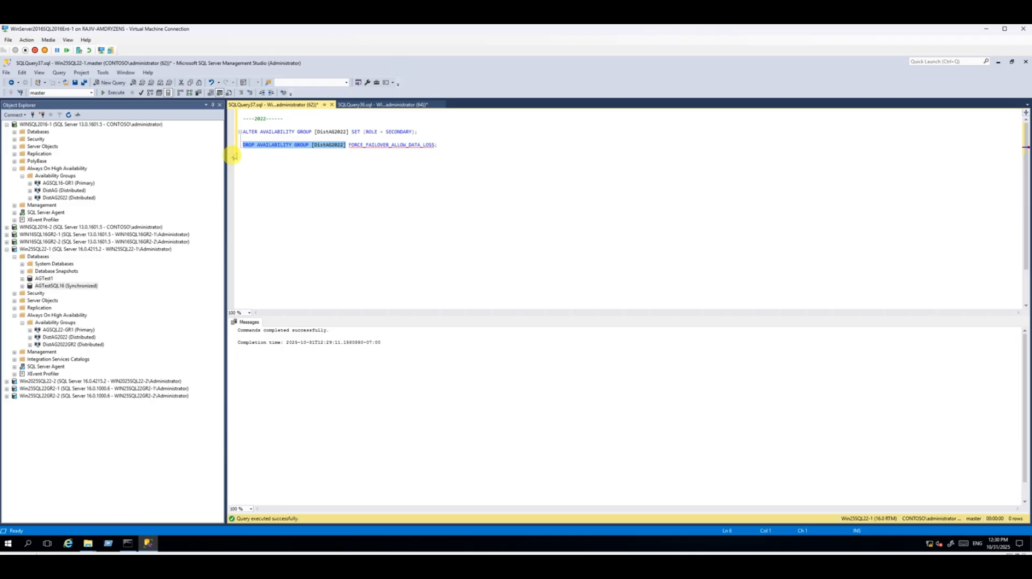
{"action": "key", "text": "ctrl+a"}
{"action": "key", "text": "ctrl+v"}
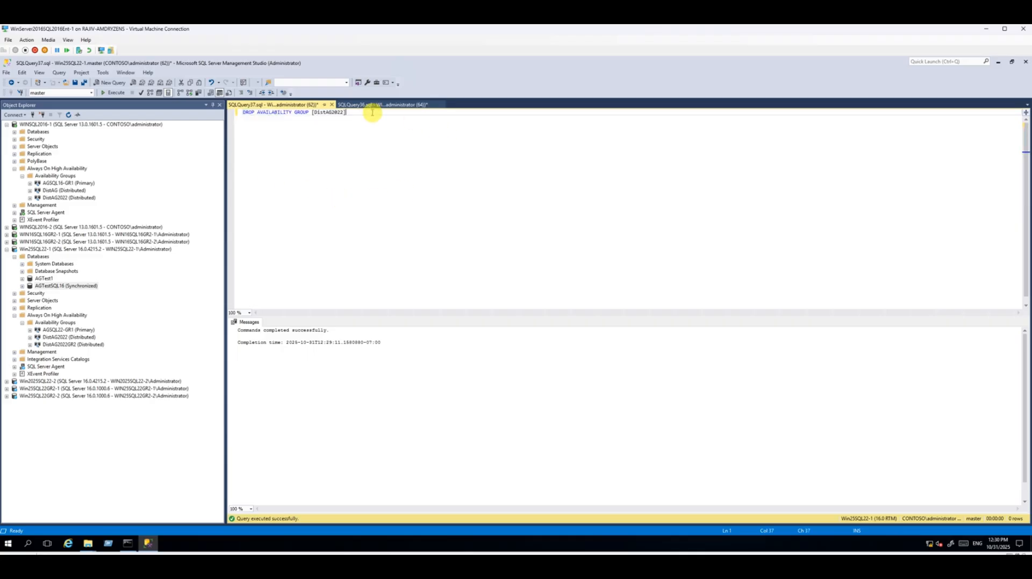
Step: Replace the WINSQL2016-1 query with DROP AVAILABILITY GROUP [DistAG2022] and run it
{"action": "left_click", "coordinate": [370, 106]}
{"action": "left_click", "coordinate": [367, 170]}
{"action": "key", "text": "ctrl+a"}
{"action": "key", "text": "ctrl+v"}
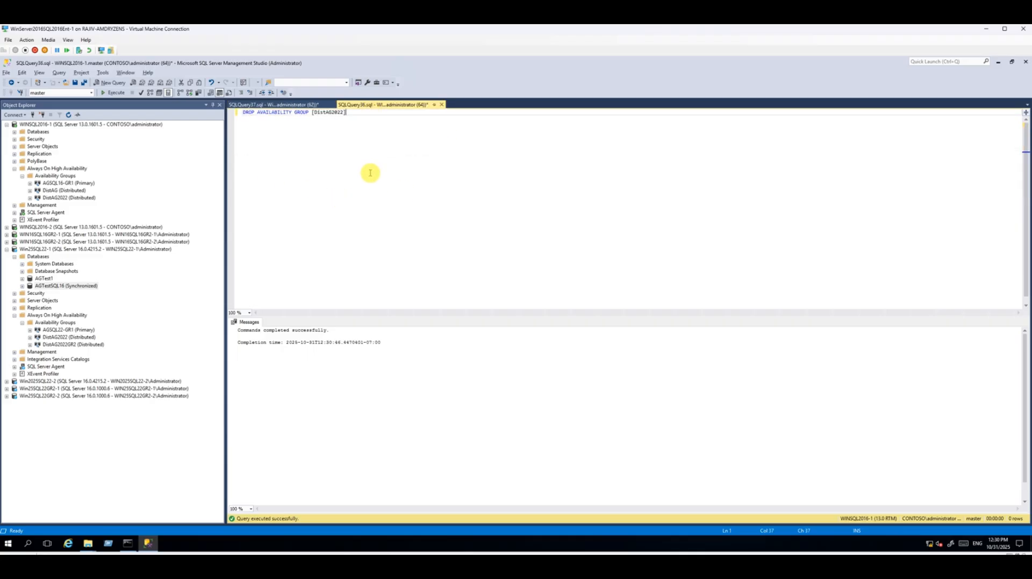
Step: Run the DROP AVAILABILITY GROUP [DistAG2022] statement on Win25SQL22-1
{"action": "left_click", "coordinate": [295, 104]}
{"action": "left_click", "coordinate": [329, 164]}
{"action": "key", "text": "F5"}
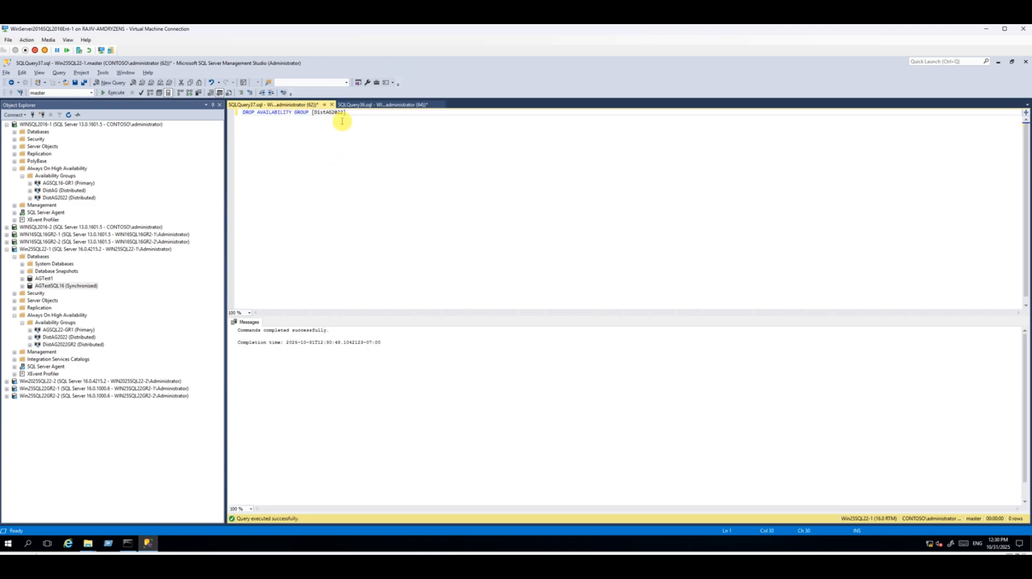
Step: Refresh Win25SQL22-1 and WINSQL2016-1, and check the AGTestSQL16 state on Win25SQL22-1
{"action": "left_click", "coordinate": [46, 250]}
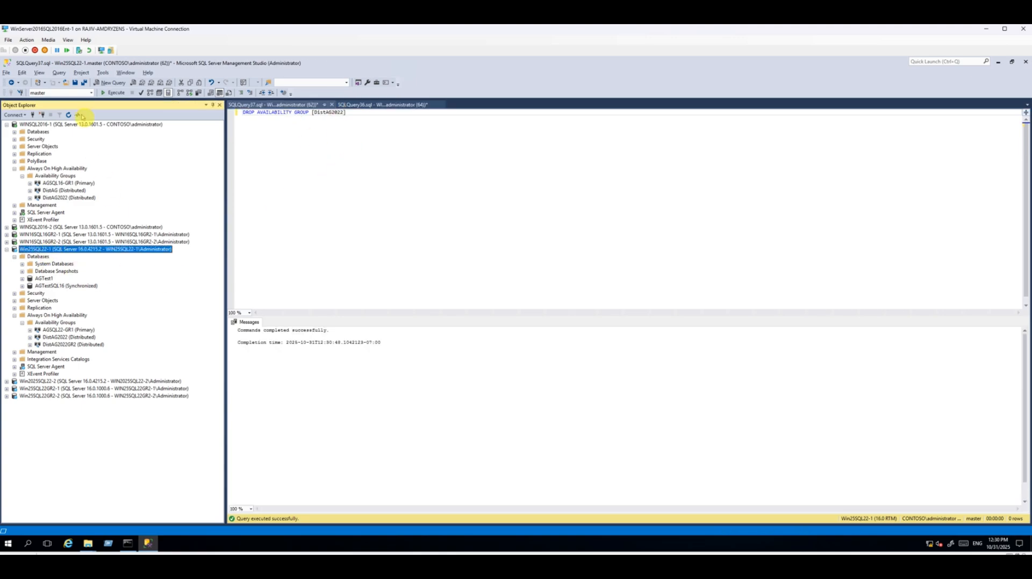
{"action": "left_click", "coordinate": [68, 115]}
{"action": "left_click", "coordinate": [63, 125]}
{"action": "left_click", "coordinate": [68, 115]}
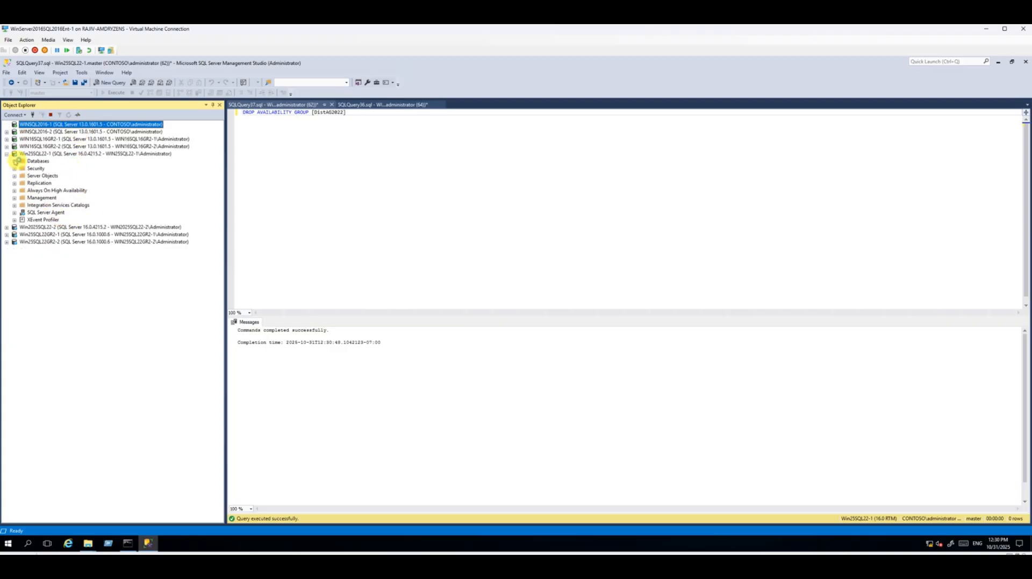
{"action": "left_click", "coordinate": [14, 161]}
{"action": "left_click", "coordinate": [75, 191]}
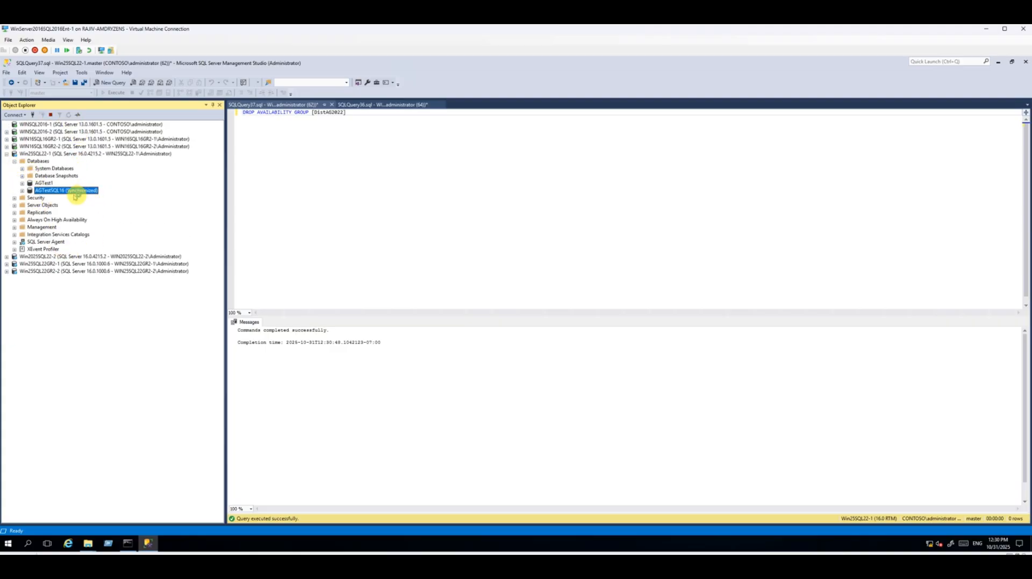
Step: Check the AGTestSQL16 state on Win2025SQL22-2 and refresh that server's database list
{"action": "left_click", "coordinate": [6, 256]}
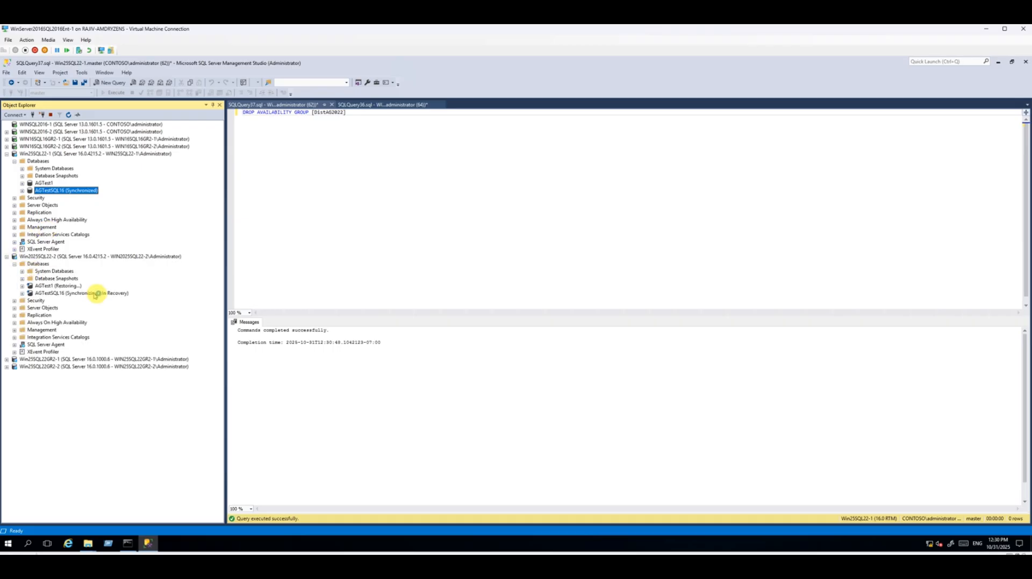
{"action": "left_click", "coordinate": [96, 294]}
{"action": "left_click", "coordinate": [42, 264]}
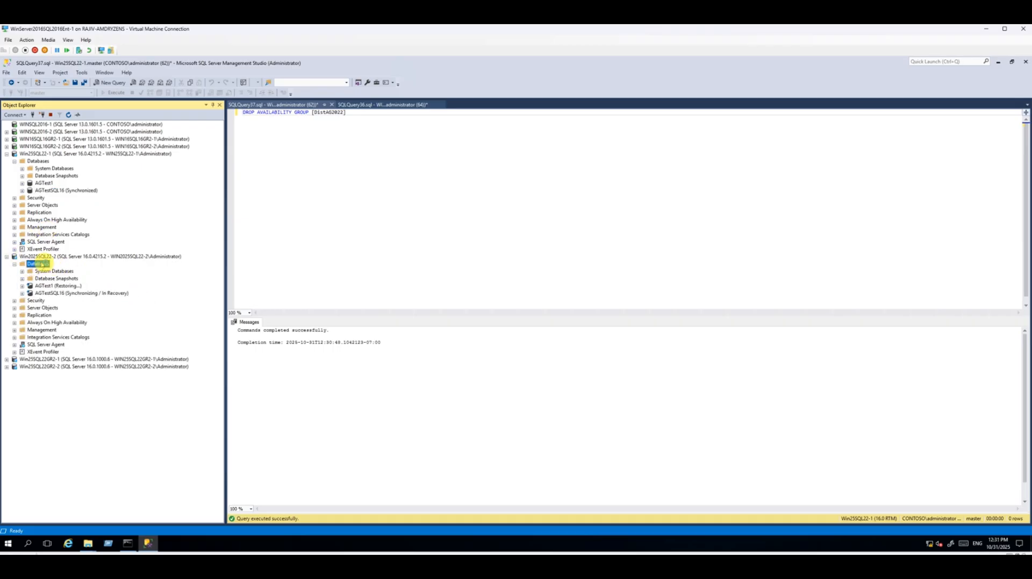
{"action": "left_click", "coordinate": [68, 114]}
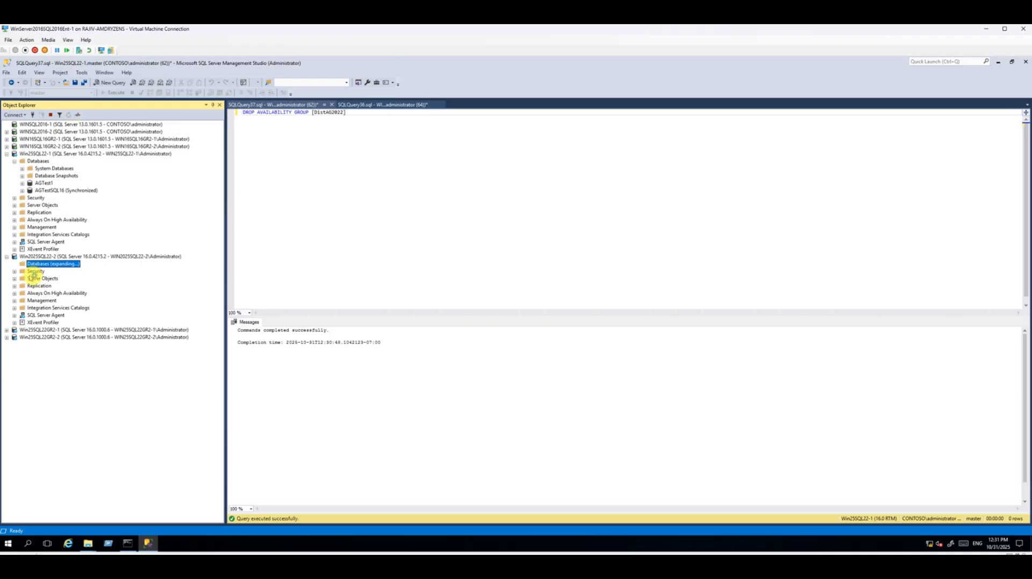
Step: Refresh Win25SQL22GR2-1 and Win25SQL22GR2-2, and recheck the AGTestSQL16 state on Win25SQL22-1
{"action": "left_click", "coordinate": [86, 397]}
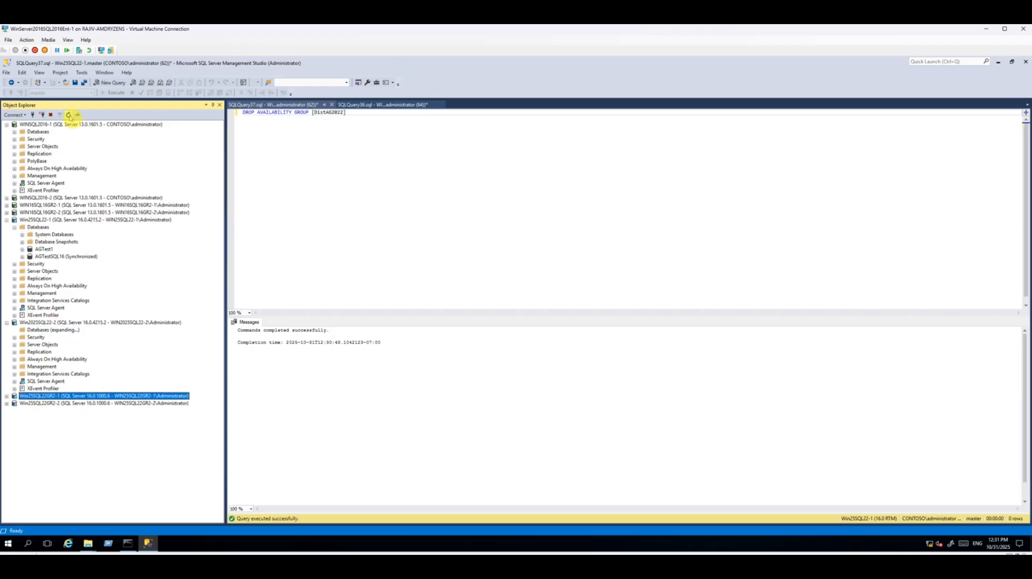
{"action": "left_click", "coordinate": [85, 403]}
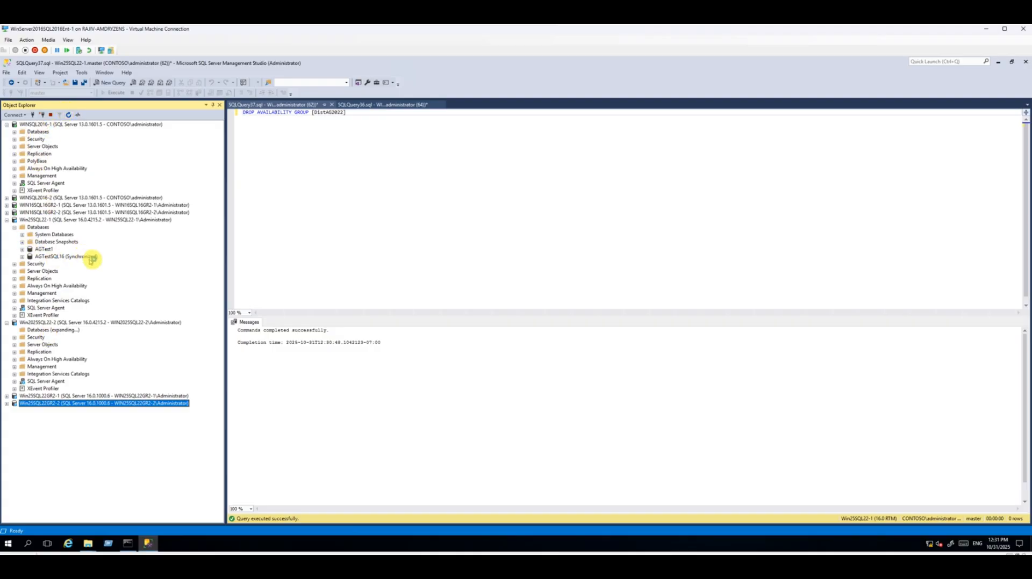
{"action": "left_click", "coordinate": [51, 125]}
{"action": "left_click", "coordinate": [7, 125]}
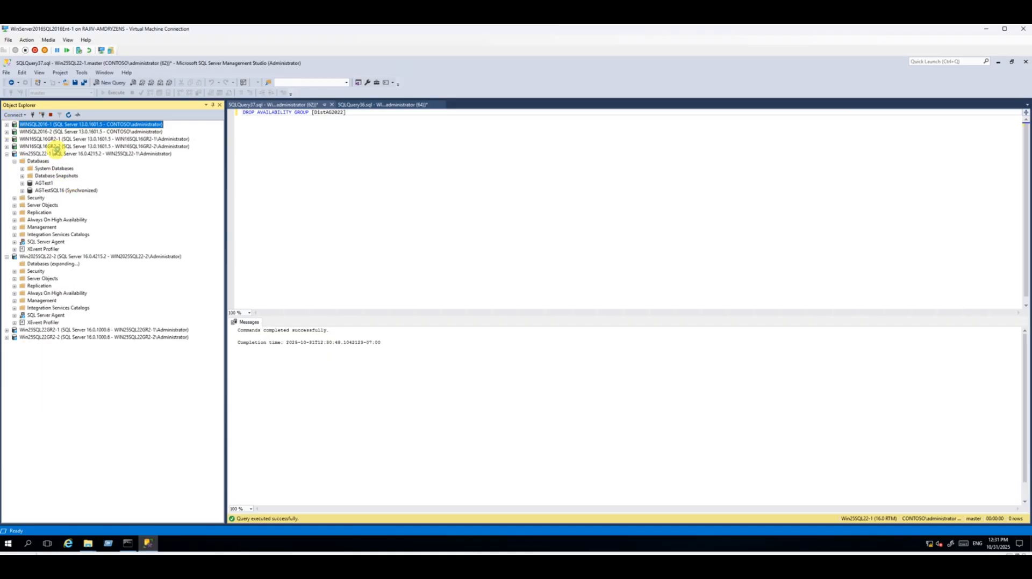
{"action": "left_click", "coordinate": [56, 153]}
{"action": "left_click", "coordinate": [64, 191]}
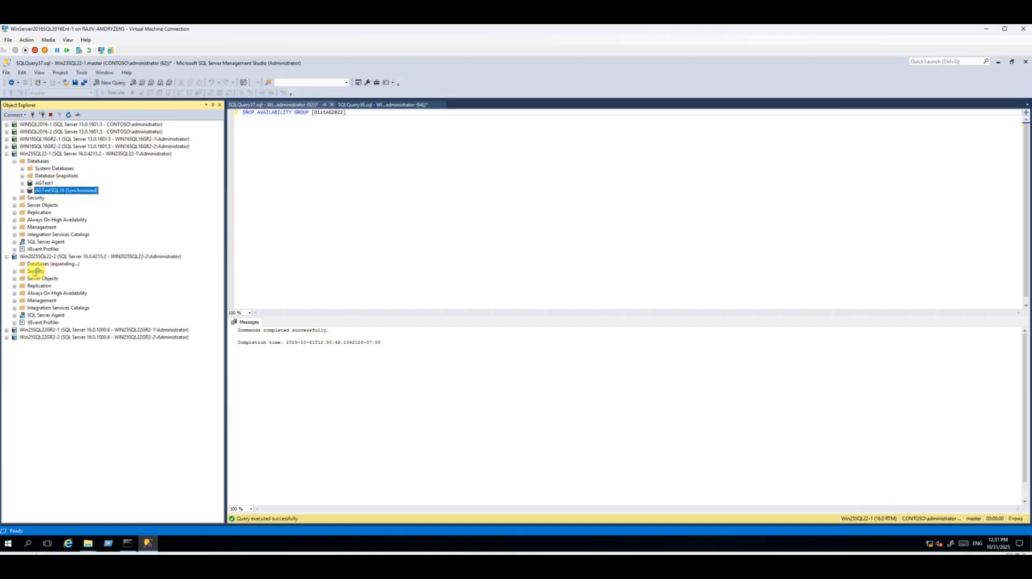
Step: Verify the AGTestSQL16 synchronization state on Win2025SQL22-2, Win25SQL22GR2-1 and Win25SQL22GR2-2
{"action": "left_click", "coordinate": [6, 330]}
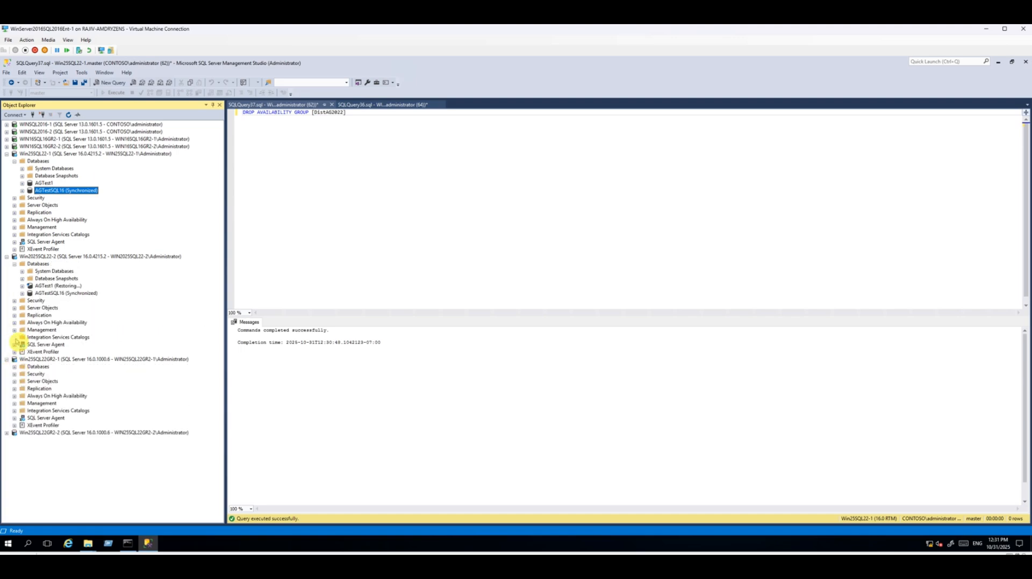
{"action": "left_click", "coordinate": [70, 294]}
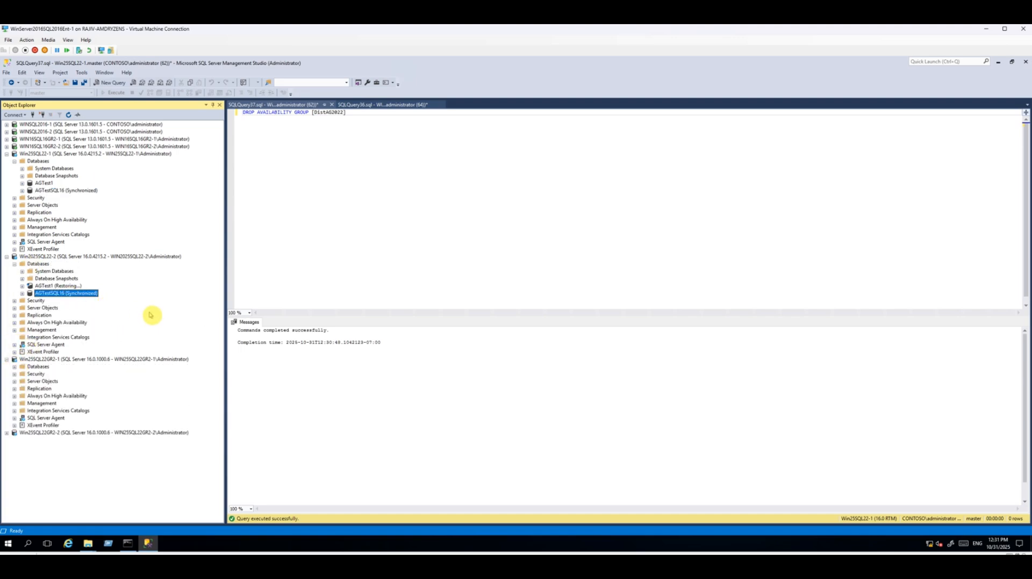
{"action": "left_click", "coordinate": [14, 367]}
{"action": "left_click", "coordinate": [65, 396]}
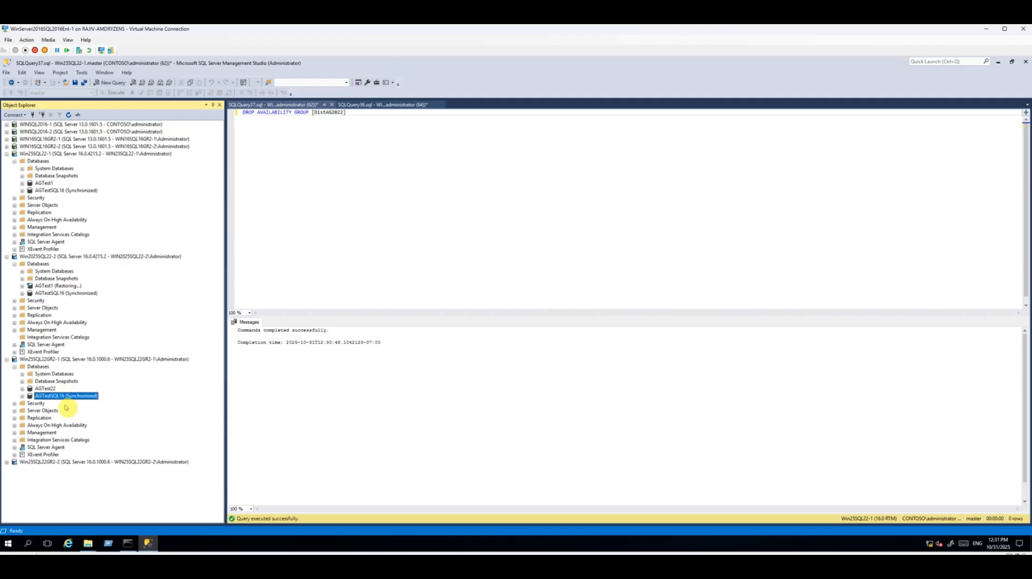
{"action": "left_click", "coordinate": [6, 462]}
{"action": "left_click", "coordinate": [14, 455]}
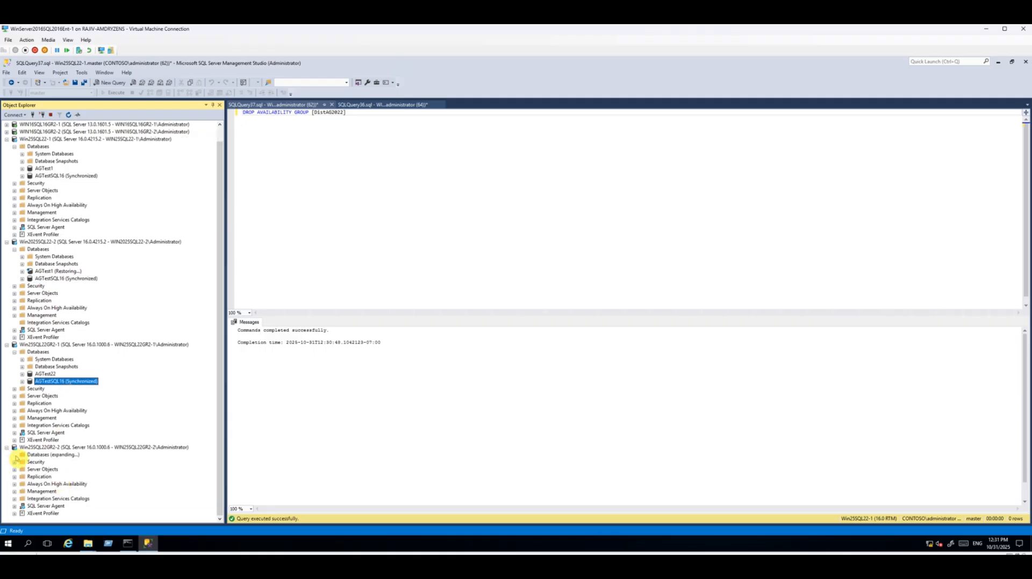
{"action": "left_click", "coordinate": [66, 477]}
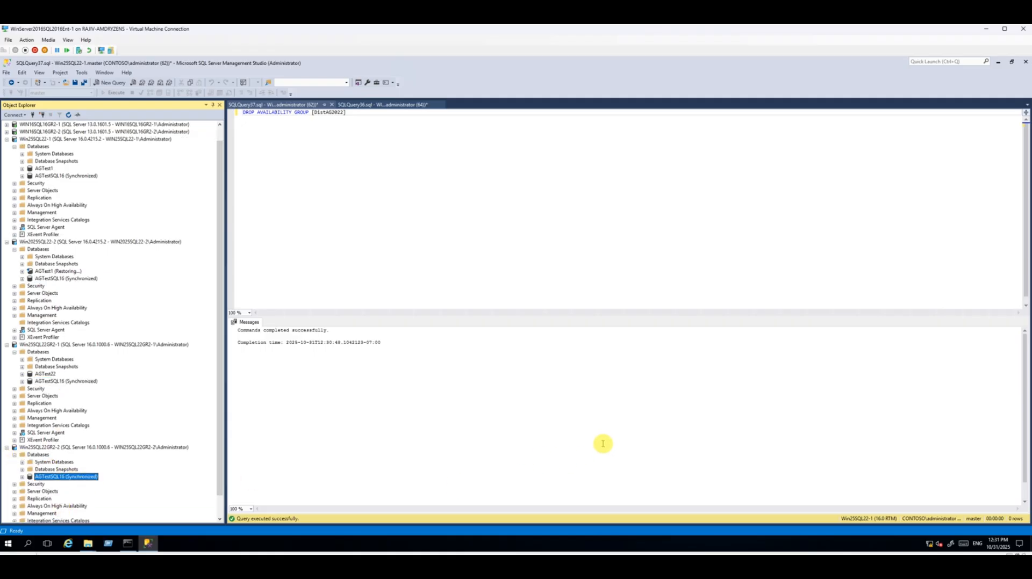
{"action": "left_click", "coordinate": [65, 242]}
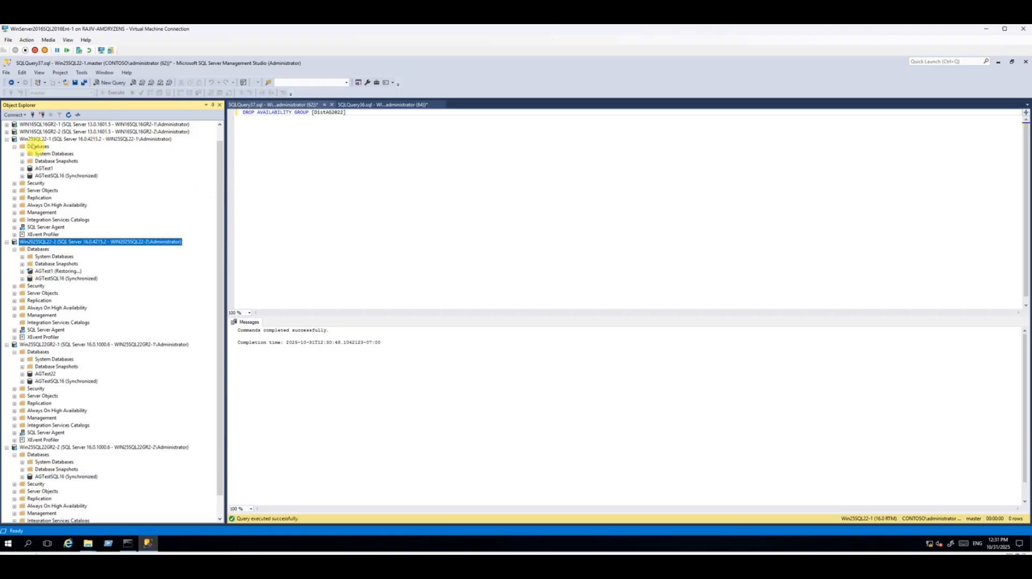
Step: Run "select * from sys.sysdatabases" in a new query against Win25SQL22-1
{"action": "left_click", "coordinate": [7, 242]}
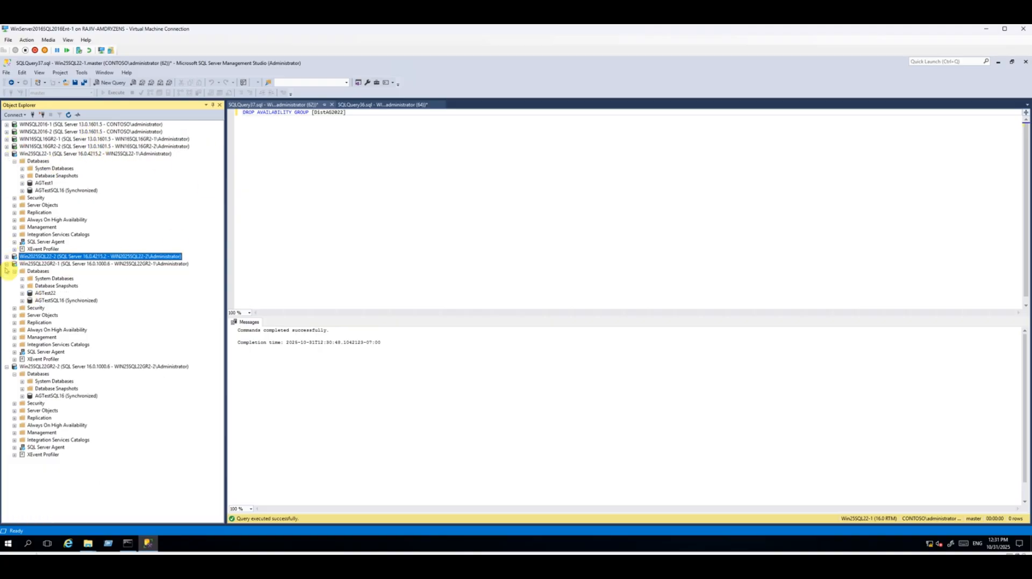
{"action": "left_click", "coordinate": [6, 264]}
{"action": "left_click", "coordinate": [7, 271]}
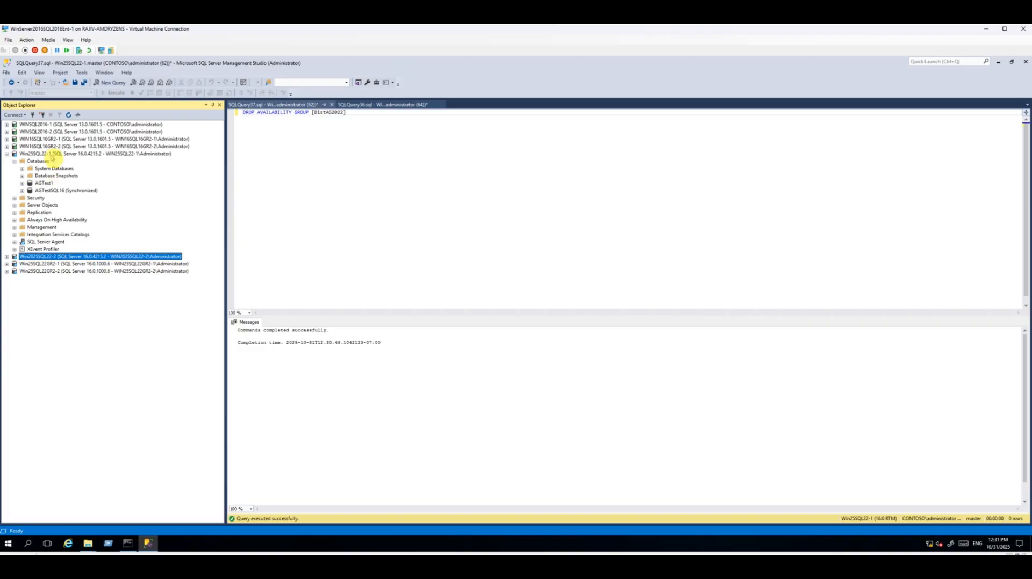
{"action": "left_click", "coordinate": [54, 154]}
{"action": "left_click", "coordinate": [109, 82]}
{"action": "type", "text": "select * from sys.sysdatabases"}
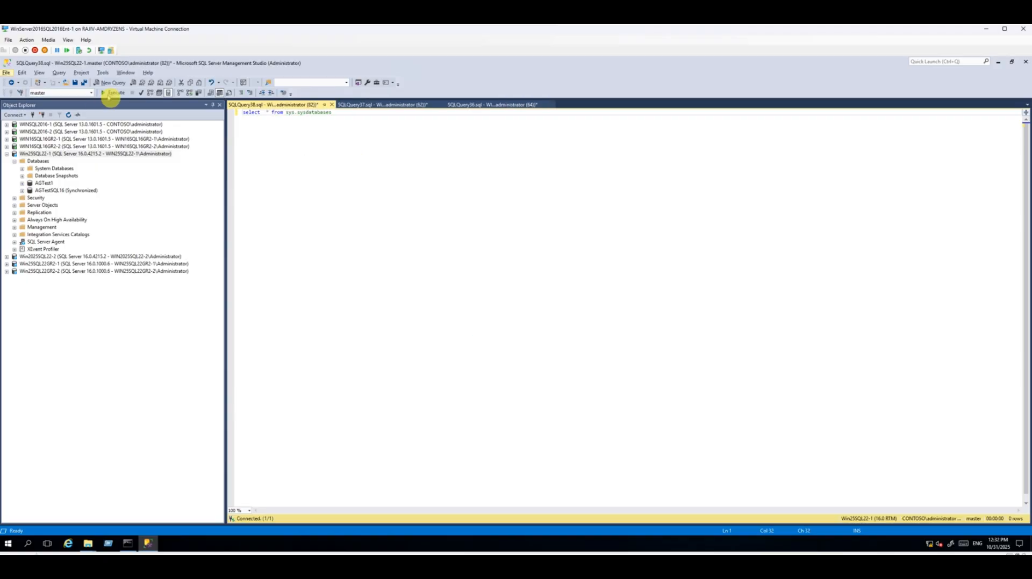
{"action": "left_click", "coordinate": [113, 92]}
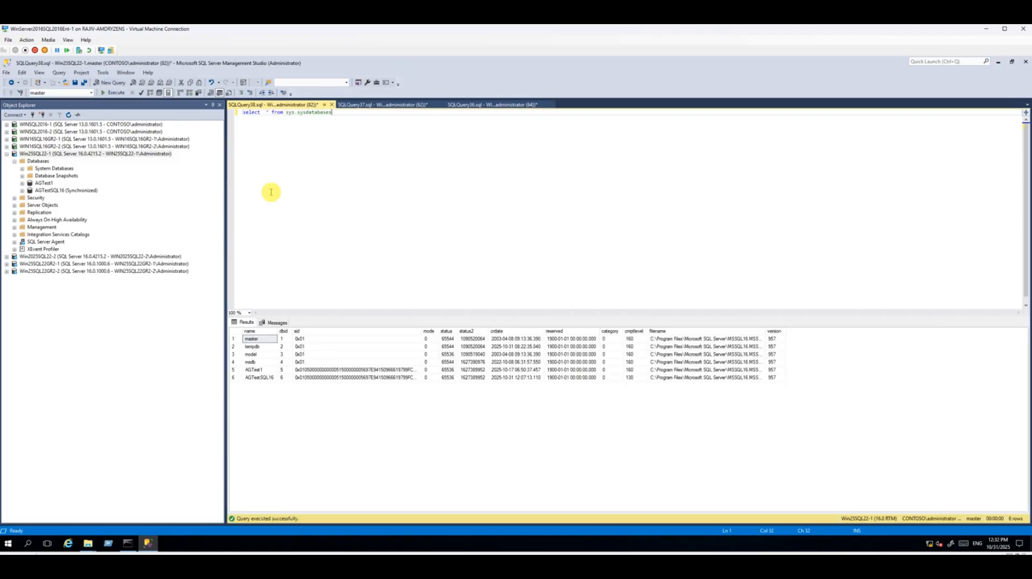
Step: Check the AGTestSQL16 row's name and version in the results, and close the query without saving it
{"action": "left_click", "coordinate": [772, 376]}
{"action": "left_click", "coordinate": [259, 378]}
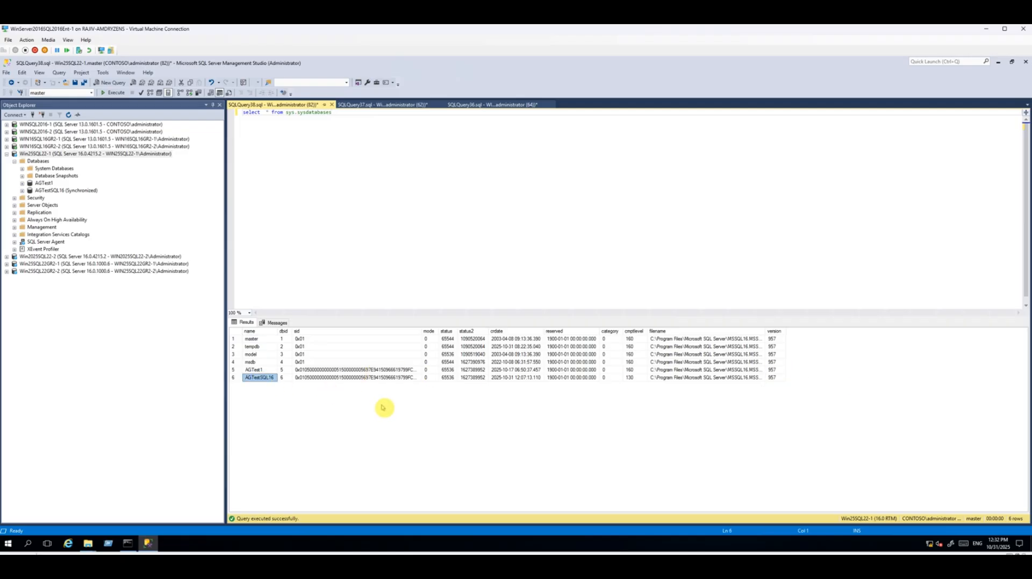
{"action": "left_click", "coordinate": [312, 150]}
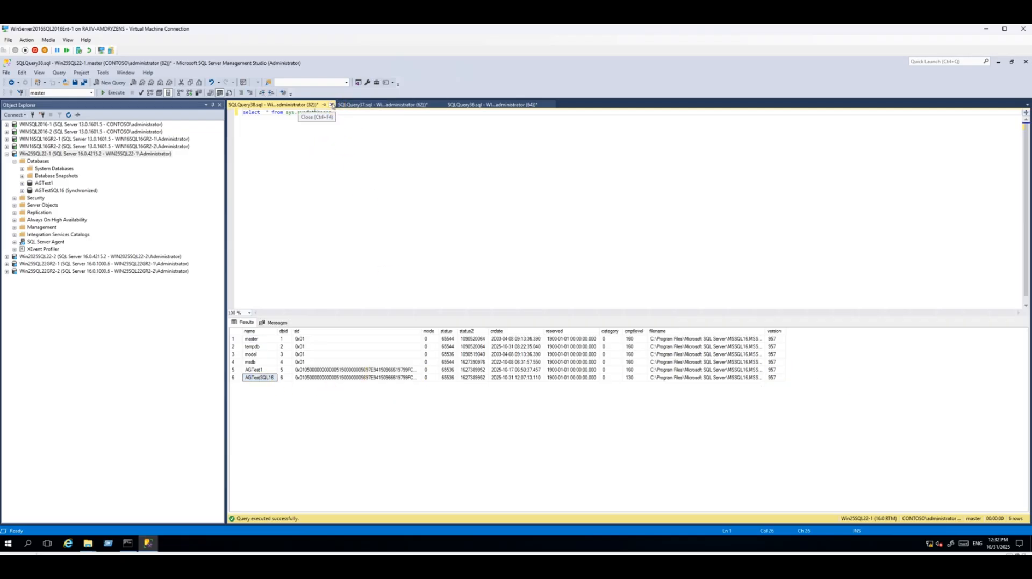
{"action": "left_click", "coordinate": [332, 104]}
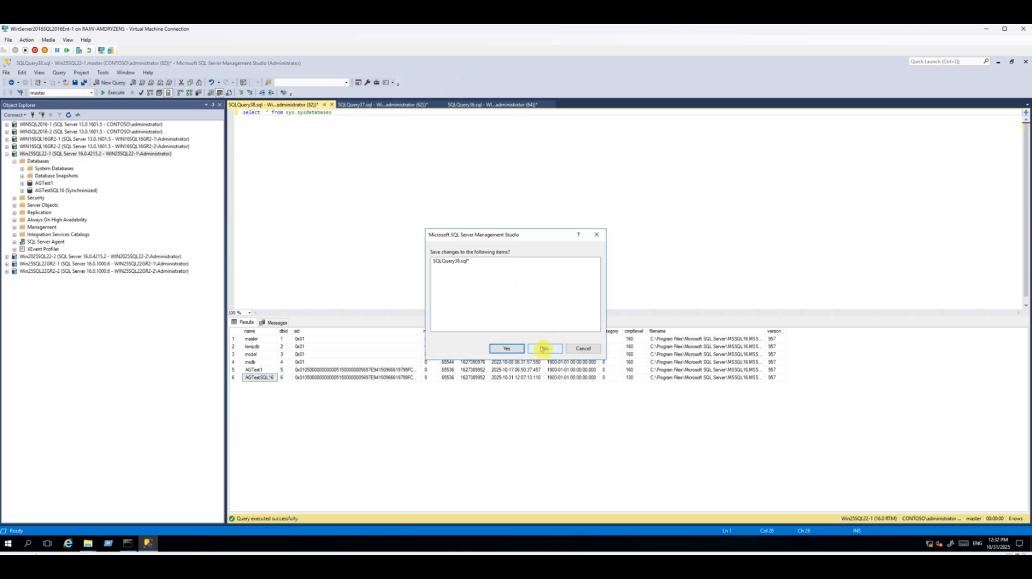
{"action": "left_click", "coordinate": [543, 348]}
Step: Open the AGSQL22-GR1 availability group dashboard on Win25SQL22-1 and check AGTestSQL16's synchronization on both replicas
{"action": "left_click", "coordinate": [15, 162]}
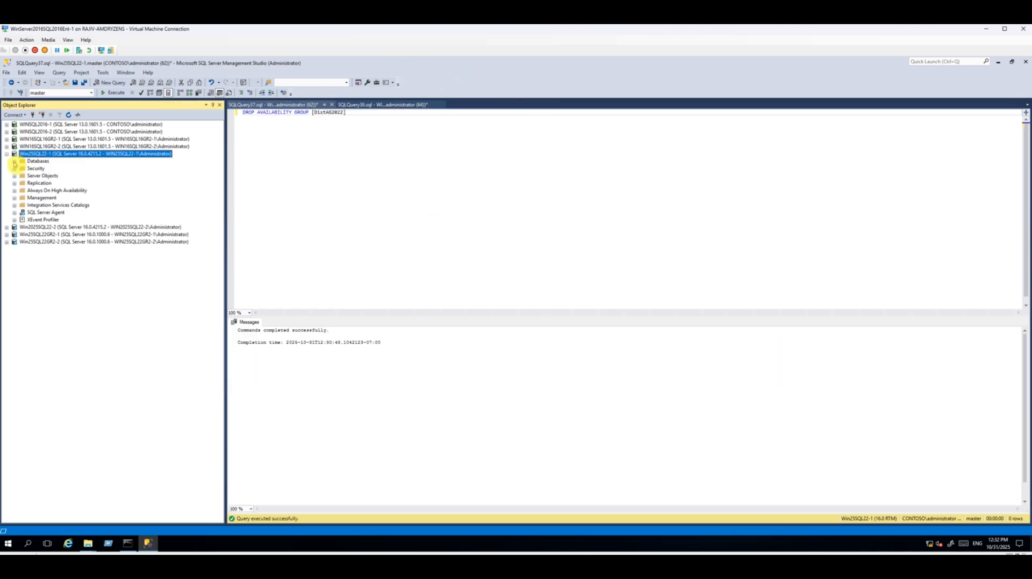
{"action": "left_click", "coordinate": [15, 190]}
{"action": "left_click", "coordinate": [22, 198]}
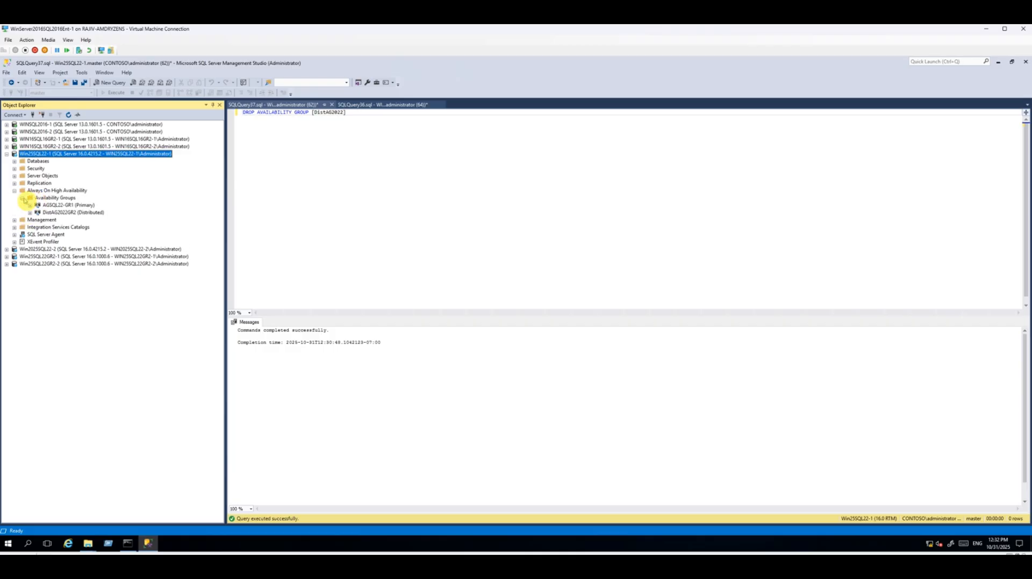
{"action": "right_click", "coordinate": [75, 206]}
{"action": "left_click", "coordinate": [102, 234]}
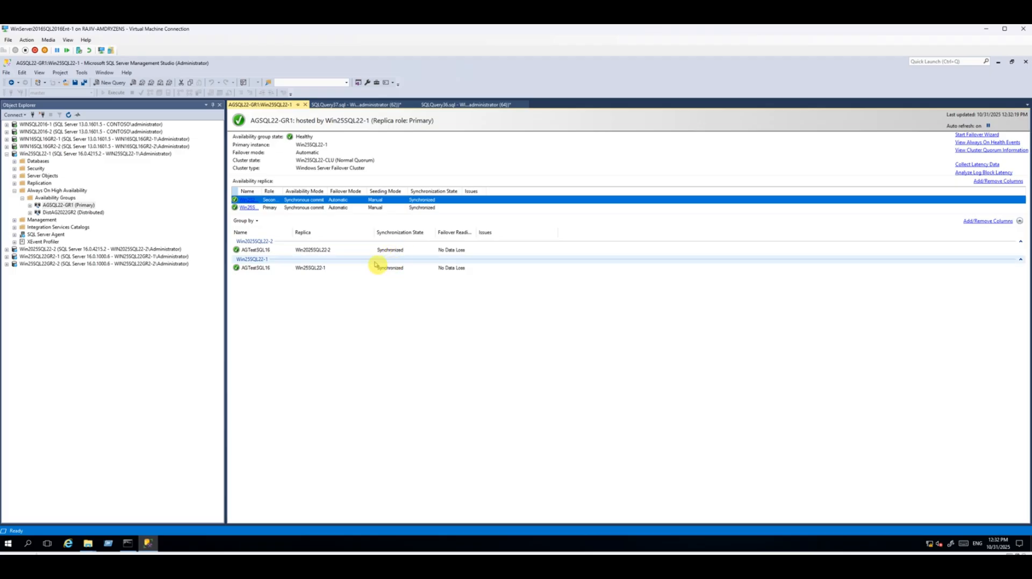
{"action": "left_click", "coordinate": [310, 249]}
{"action": "left_click", "coordinate": [308, 267]}
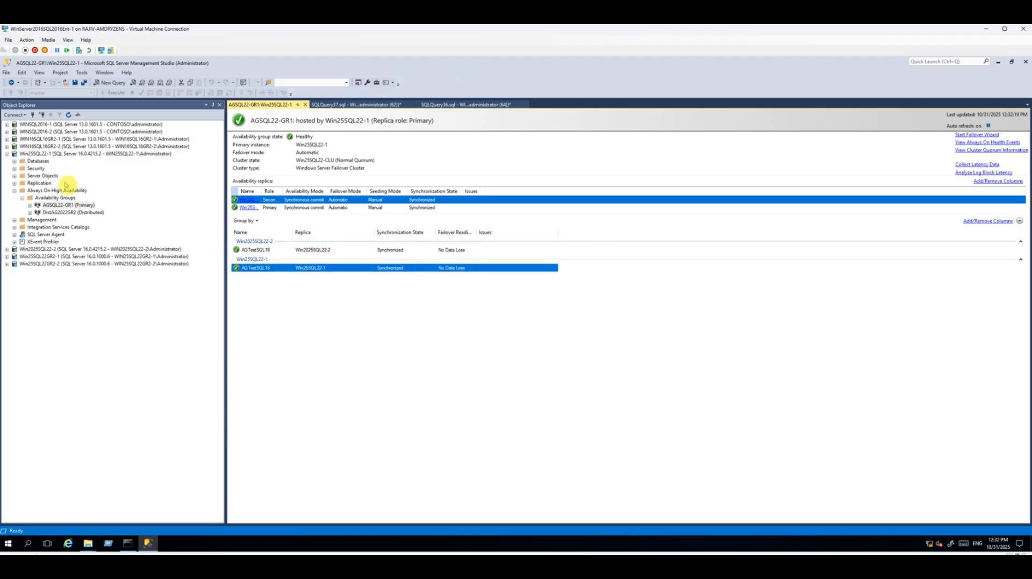
Step: Open the AGSQL22GR2 availability group dashboard on Win25SQL22GR2-1 and check AGTestSQL16's synchronization on both replicas
{"action": "left_click", "coordinate": [44, 154]}
{"action": "left_click", "coordinate": [47, 250]}
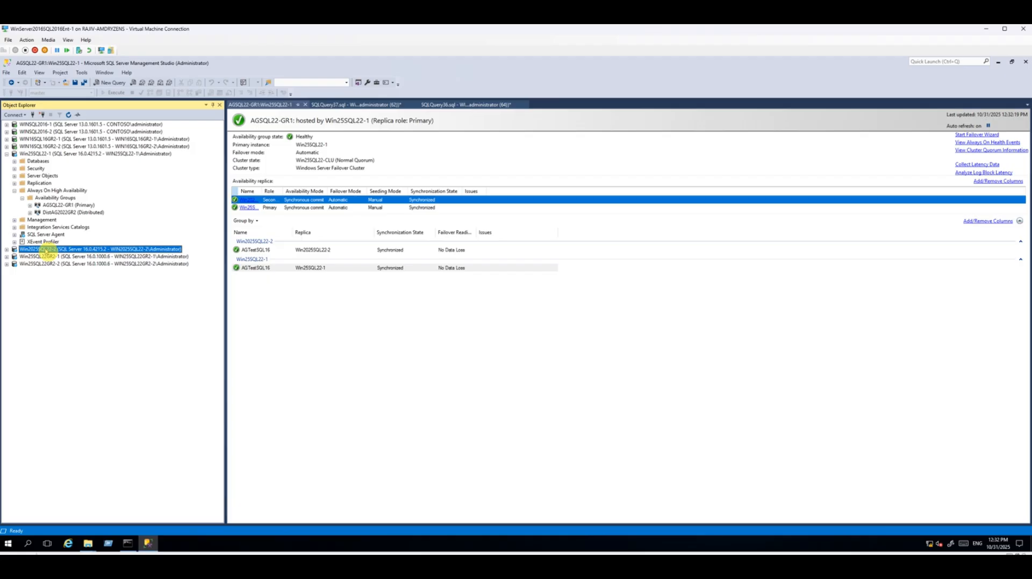
{"action": "left_click", "coordinate": [7, 154]}
{"action": "left_click", "coordinate": [7, 168]}
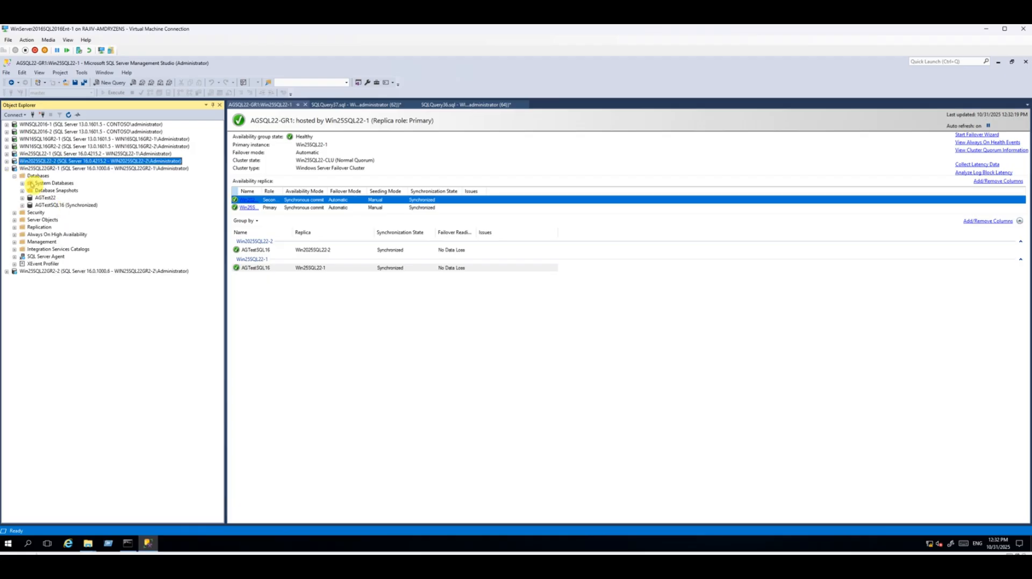
{"action": "left_click", "coordinate": [14, 235]}
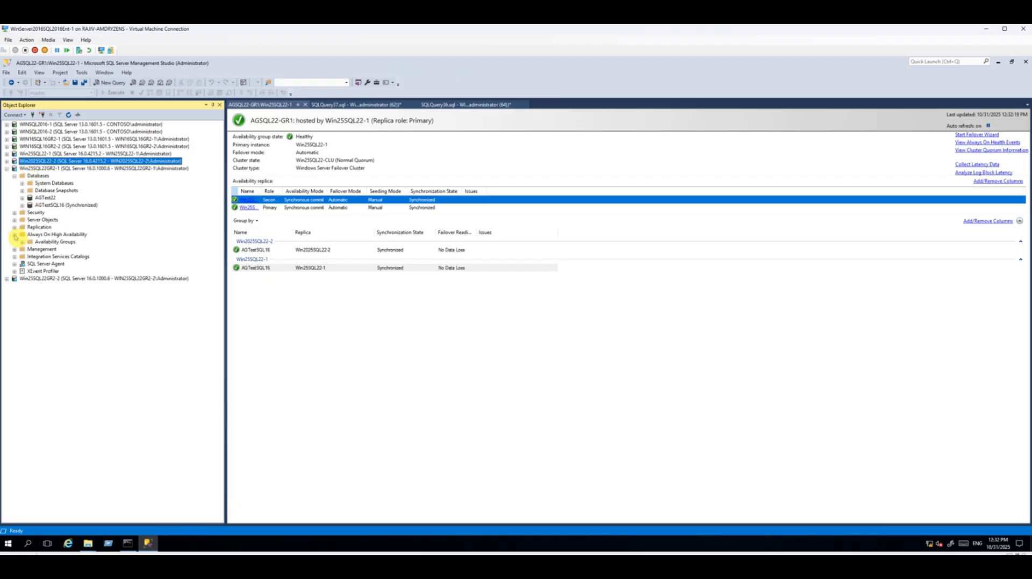
{"action": "left_click", "coordinate": [22, 242]}
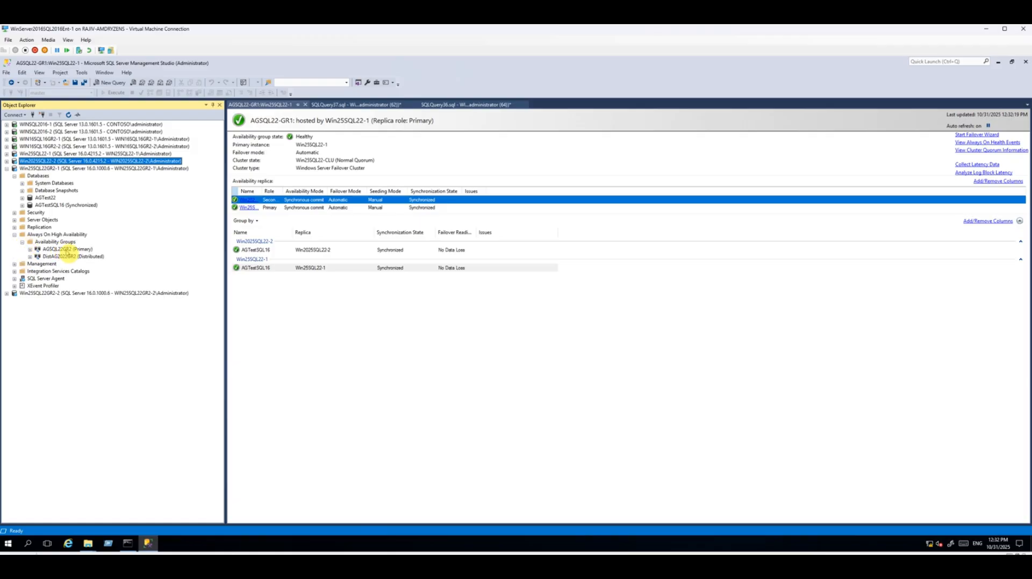
{"action": "right_click", "coordinate": [67, 250]}
{"action": "left_click", "coordinate": [110, 283]}
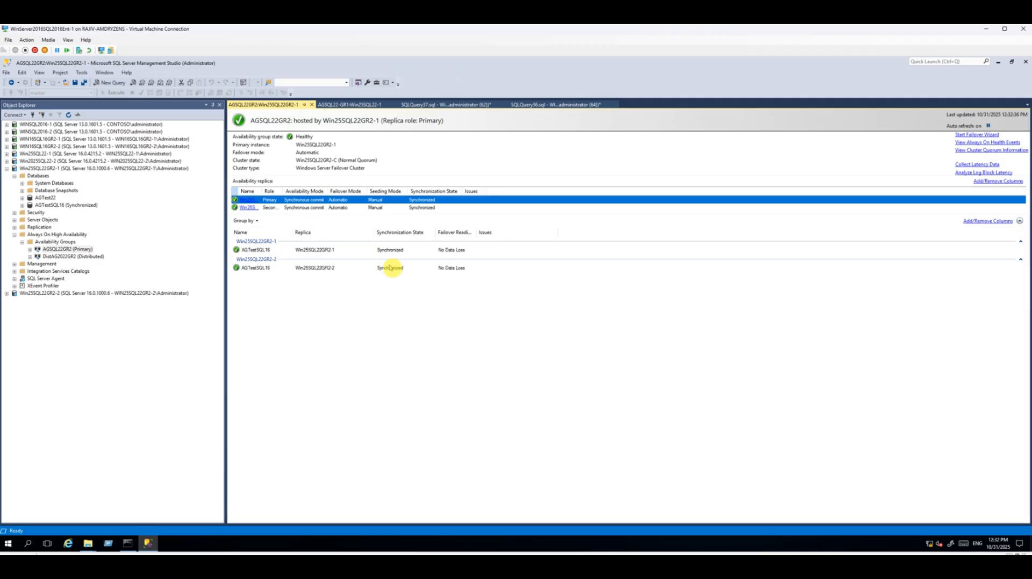
{"action": "left_click", "coordinate": [390, 268]}
{"action": "left_click", "coordinate": [393, 250]}
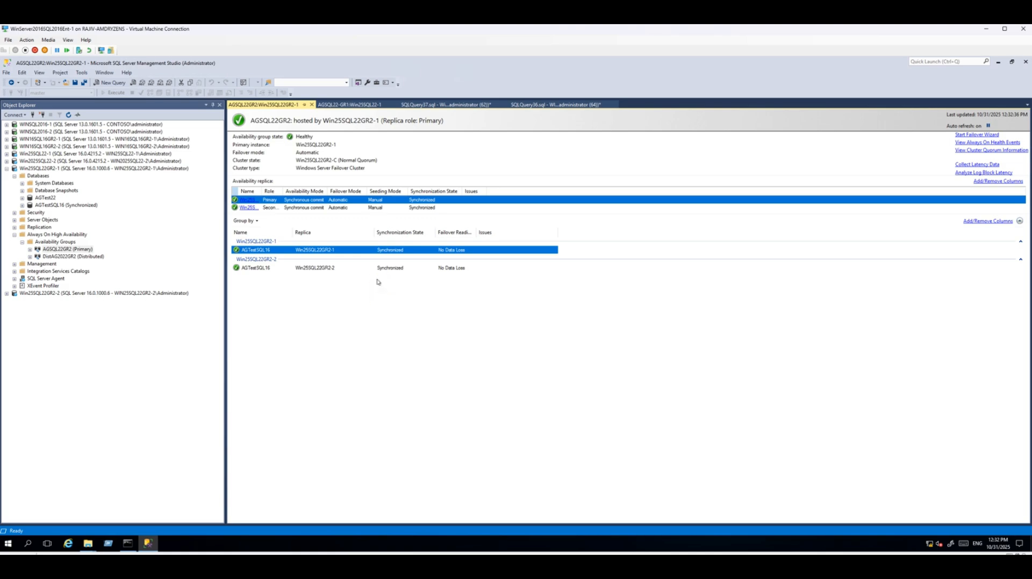
Step: Check the AGTestSQL16 state in the Win25SQL22GR2-2 database list, and collapse both GR2 server trees
{"action": "left_click", "coordinate": [447, 105]}
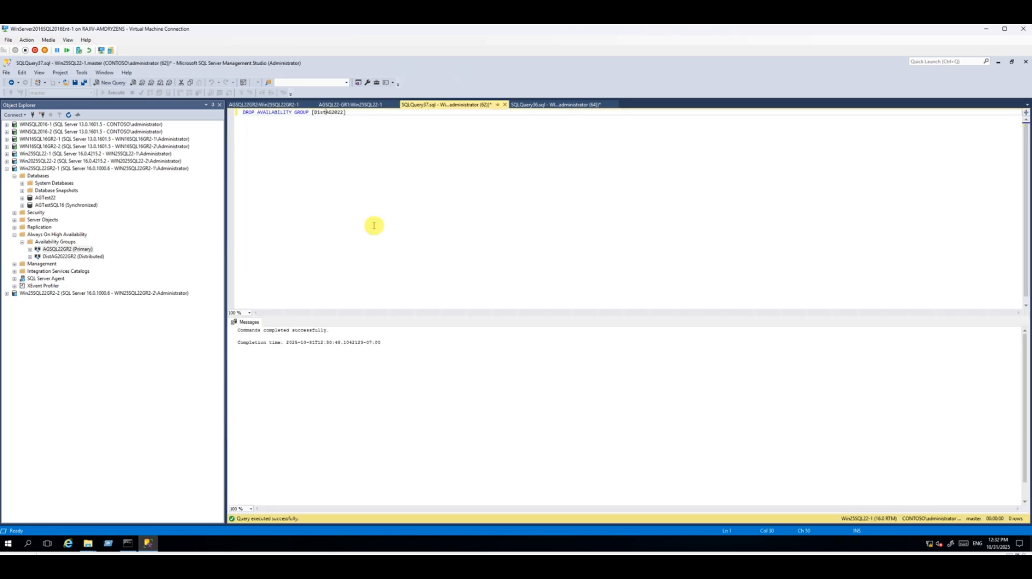
{"action": "left_click", "coordinate": [6, 293]}
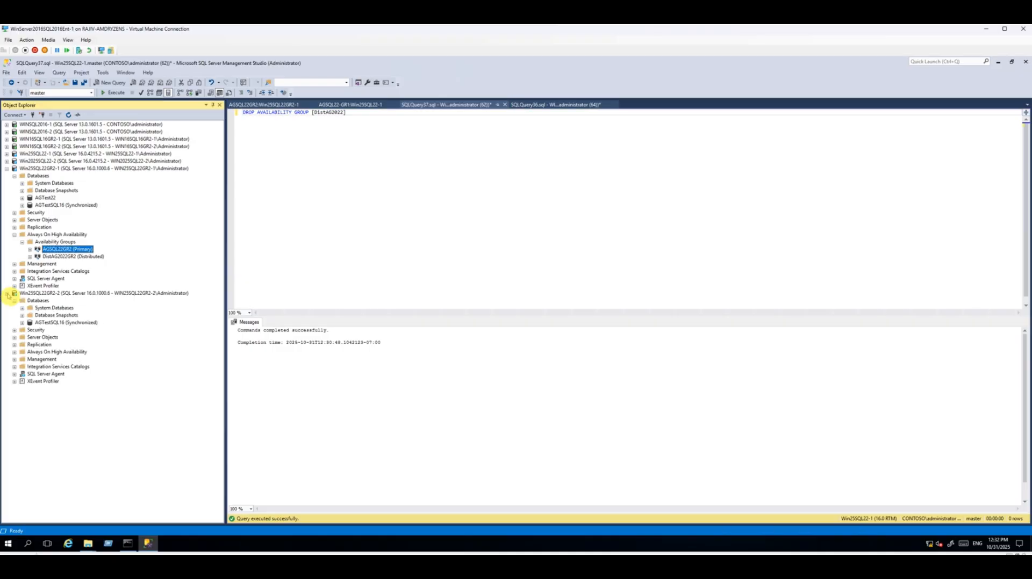
{"action": "left_click", "coordinate": [66, 323]}
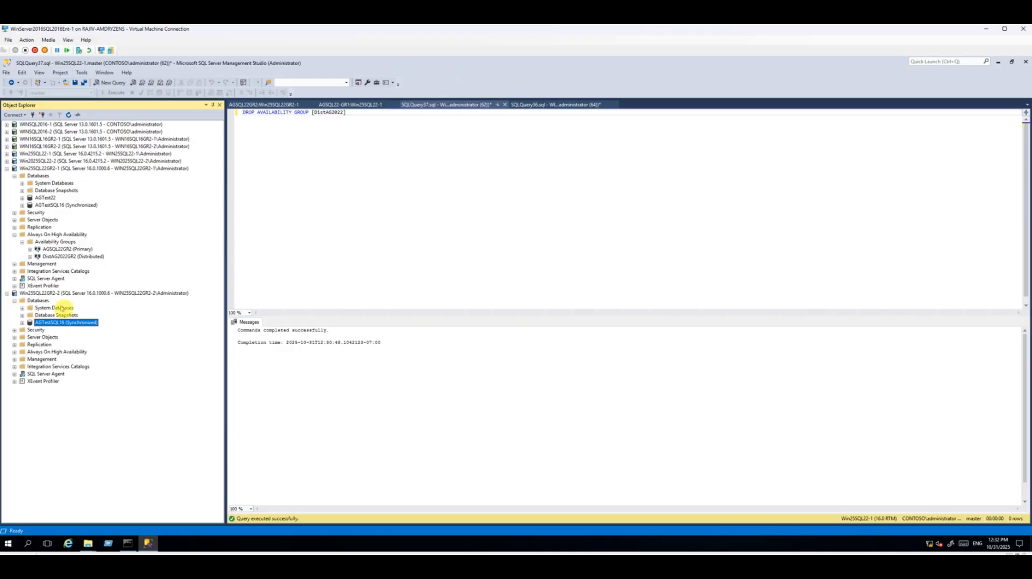
{"action": "left_click", "coordinate": [15, 177]}
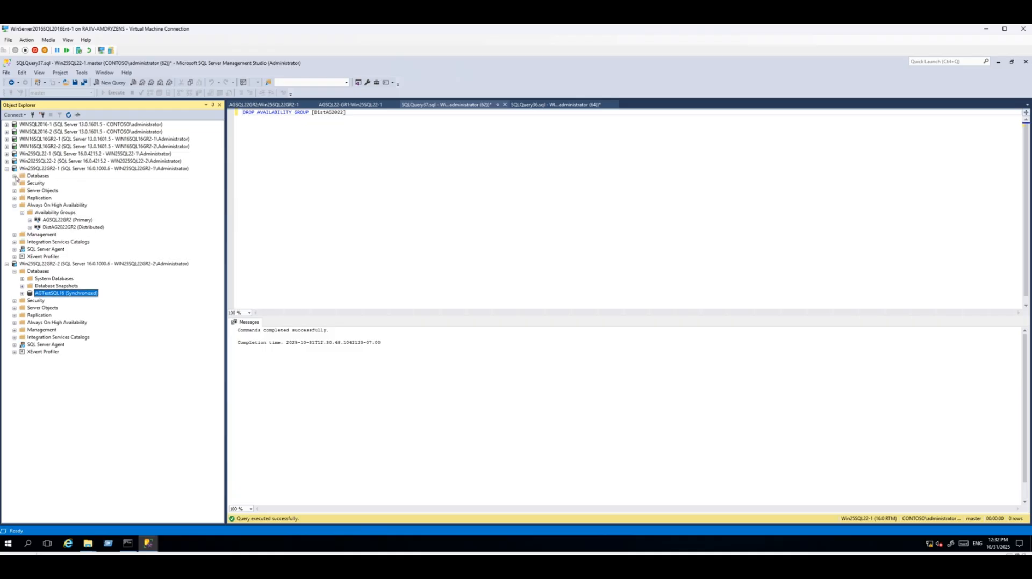
{"action": "left_click", "coordinate": [14, 177]}
{"action": "left_click", "coordinate": [7, 170]}
{"action": "left_click", "coordinate": [7, 176]}
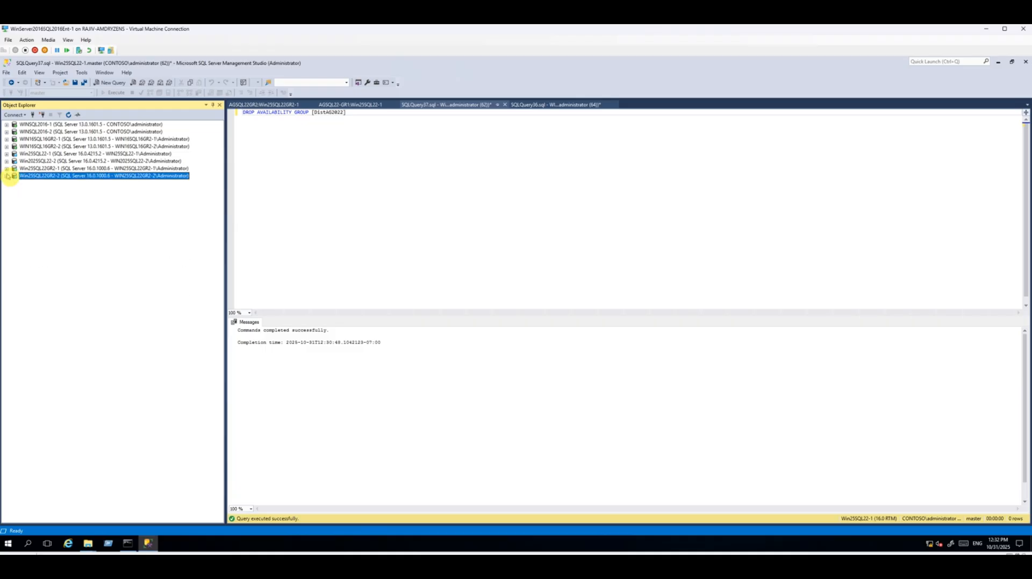
Step: List the top 1000 rows of the dbo.test table in AGTestSQL16 on Win25SQL22-1
{"action": "left_click", "coordinate": [7, 154]}
{"action": "left_click", "coordinate": [15, 161]}
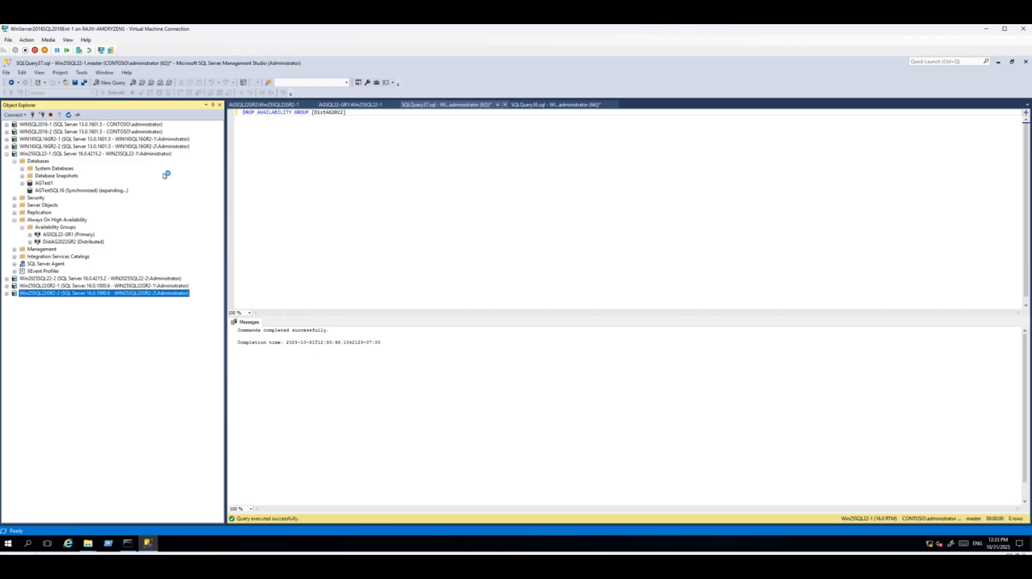
{"action": "left_click", "coordinate": [165, 173]}
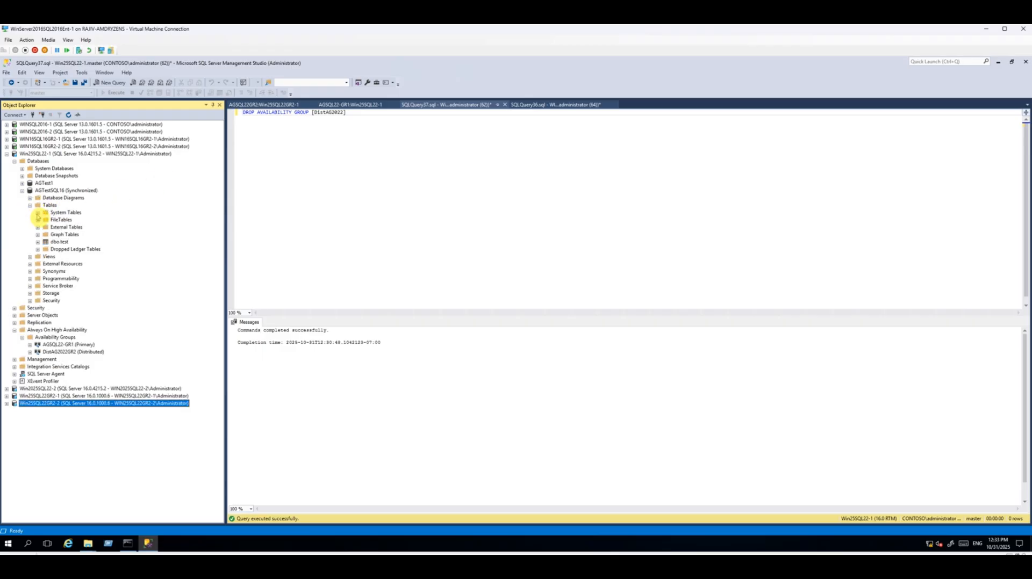
{"action": "right_click", "coordinate": [60, 243]}
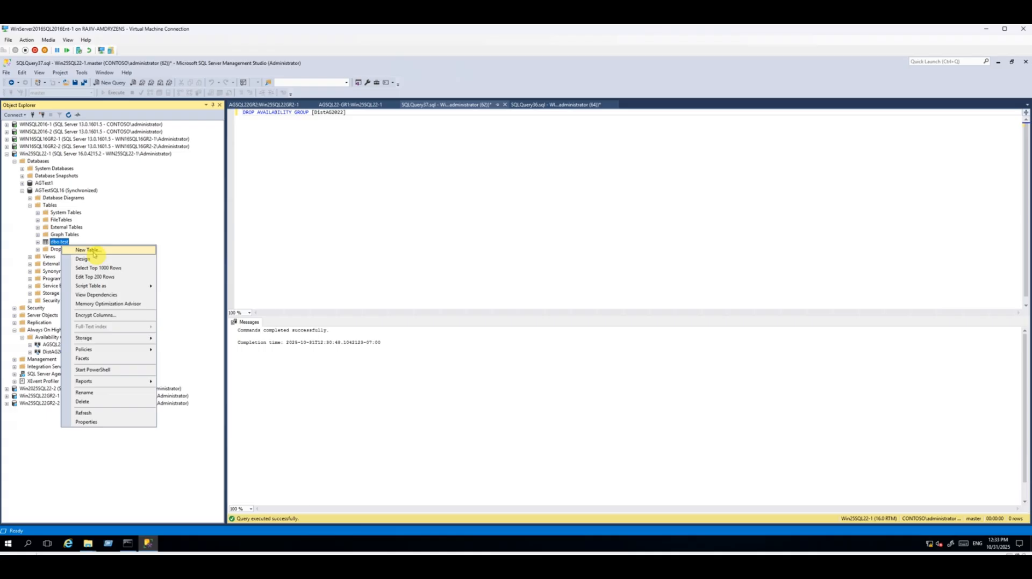
{"action": "left_click", "coordinate": [99, 268]}
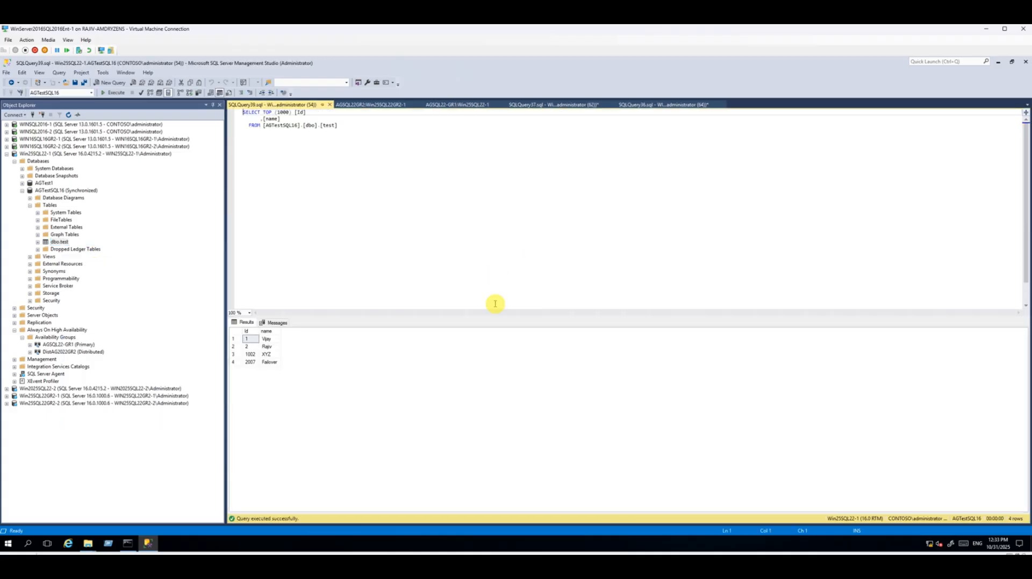
{"action": "left_click", "coordinate": [278, 377]}
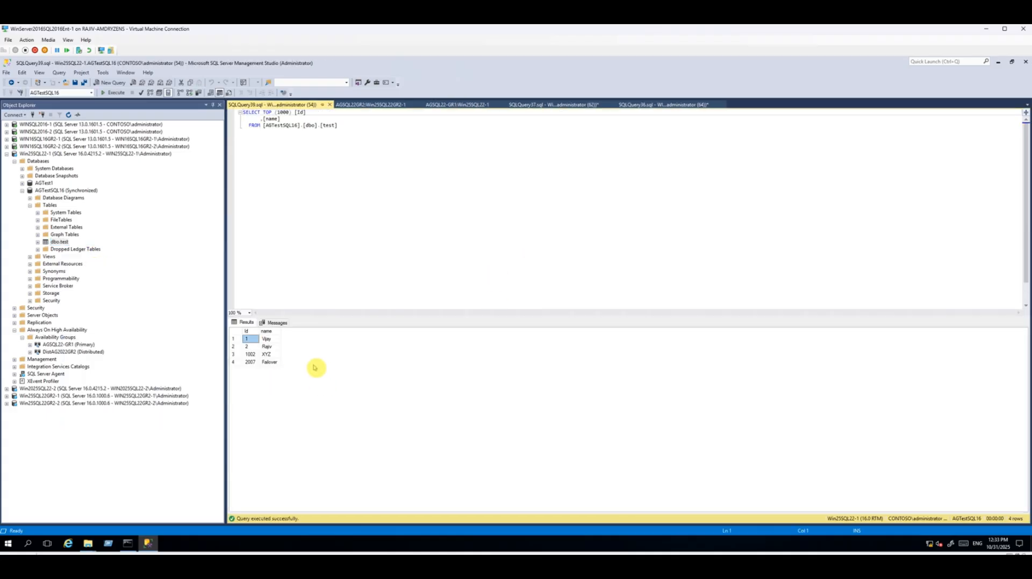
Step: Add "insert into test values('cutover')" below the SELECT query on Win25SQL22-1 and run only that statement
{"action": "left_click", "coordinate": [394, 176]}
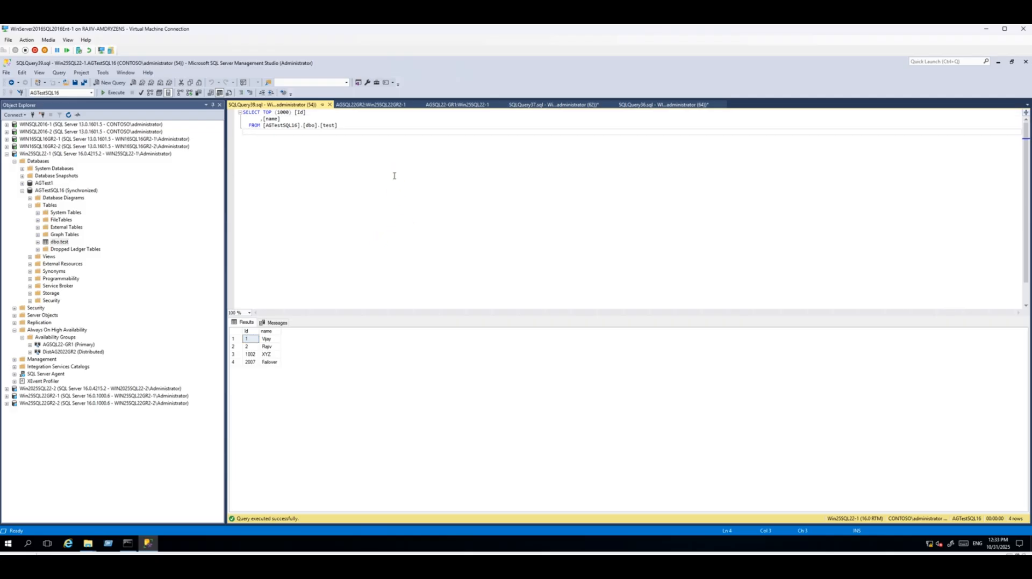
{"action": "type", "text": "insert into test values('cutover"}
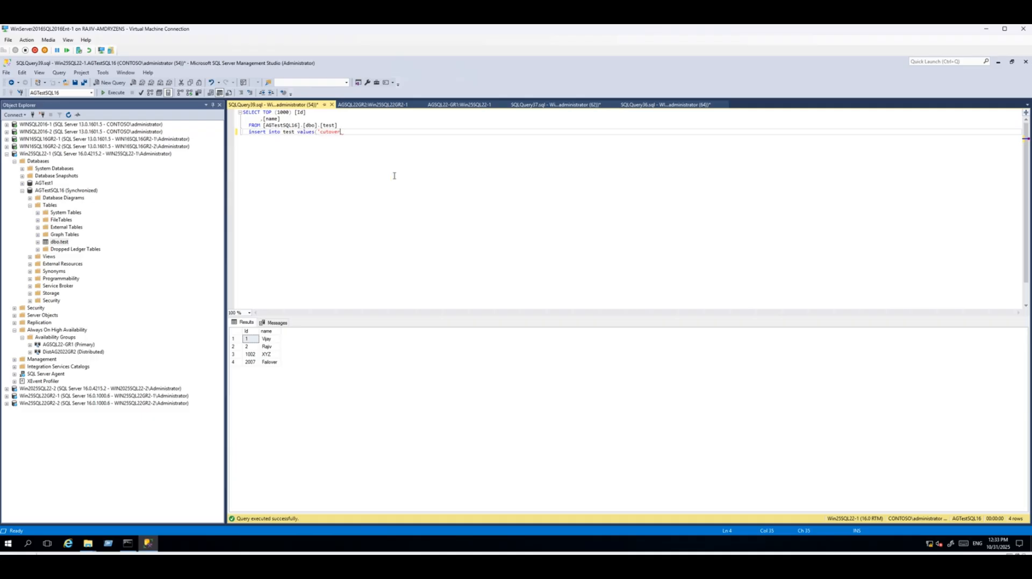
{"action": "key", "text": "Return"}
{"action": "key", "text": "shift+Up"}
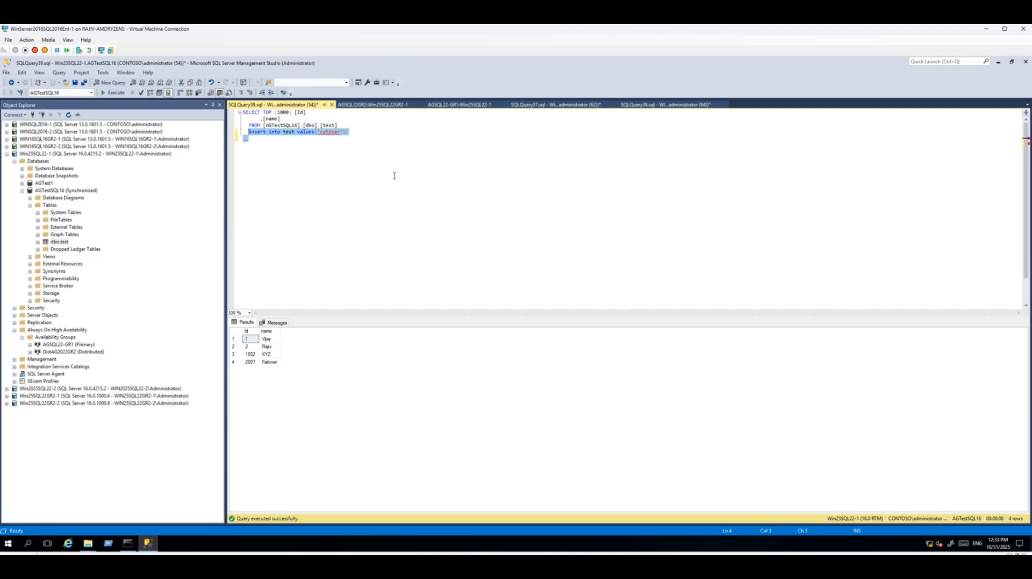
{"action": "key", "text": "F5"}
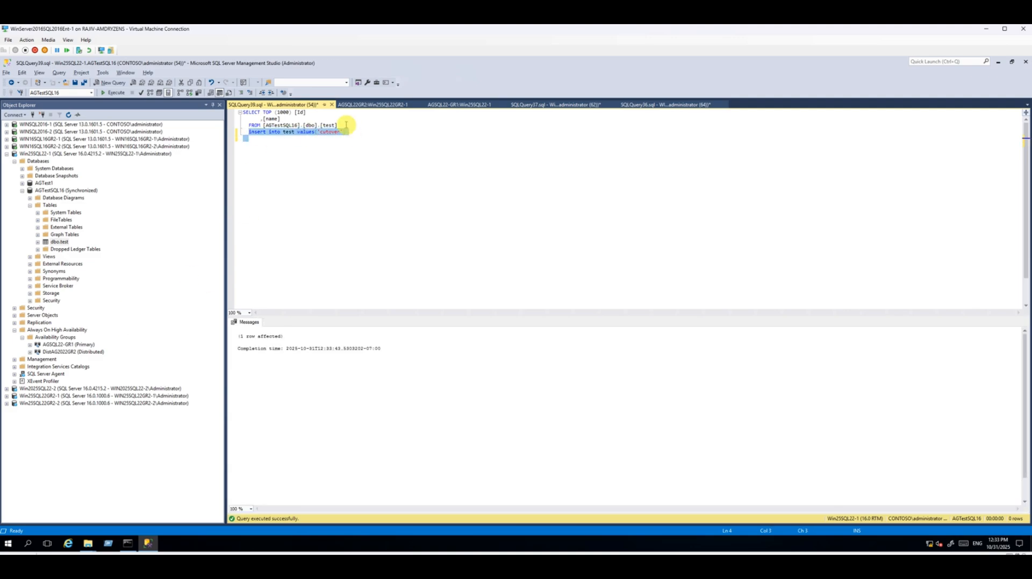
Step: Run the copied SELECT on dbo.test in a new Win25SQL22GR2-2 query, check for the cutover row, and collapse the Win25SQL22-1 tree
{"action": "left_click_drag", "start_coordinate": [342, 126], "coordinate": [203, 97]}
{"action": "key", "text": "ctrl+c"}
{"action": "left_click", "coordinate": [64, 404]}
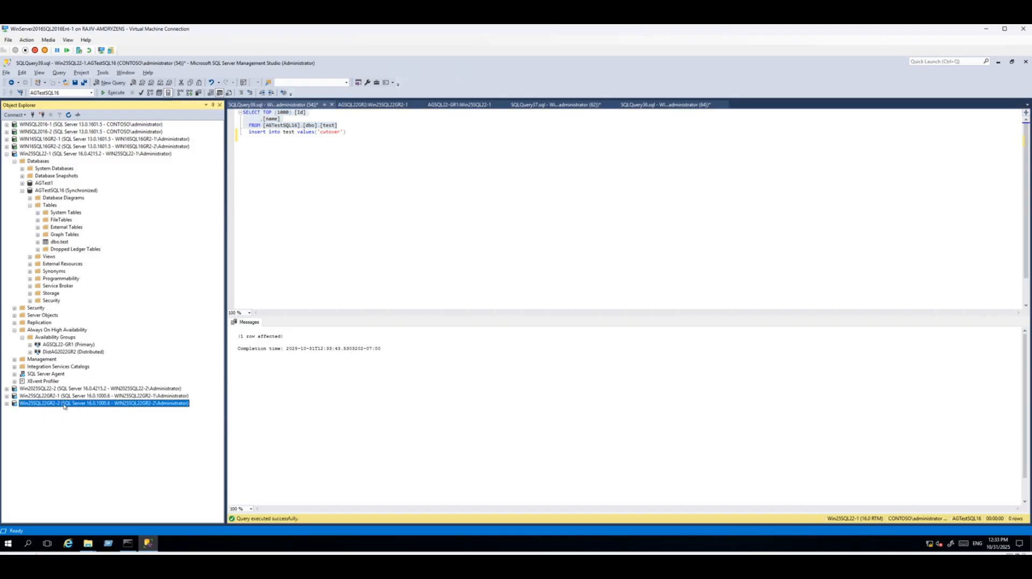
{"action": "key", "text": "ctrl+n"}
{"action": "key", "text": "ctrl+v"}
{"action": "key", "text": "F5"}
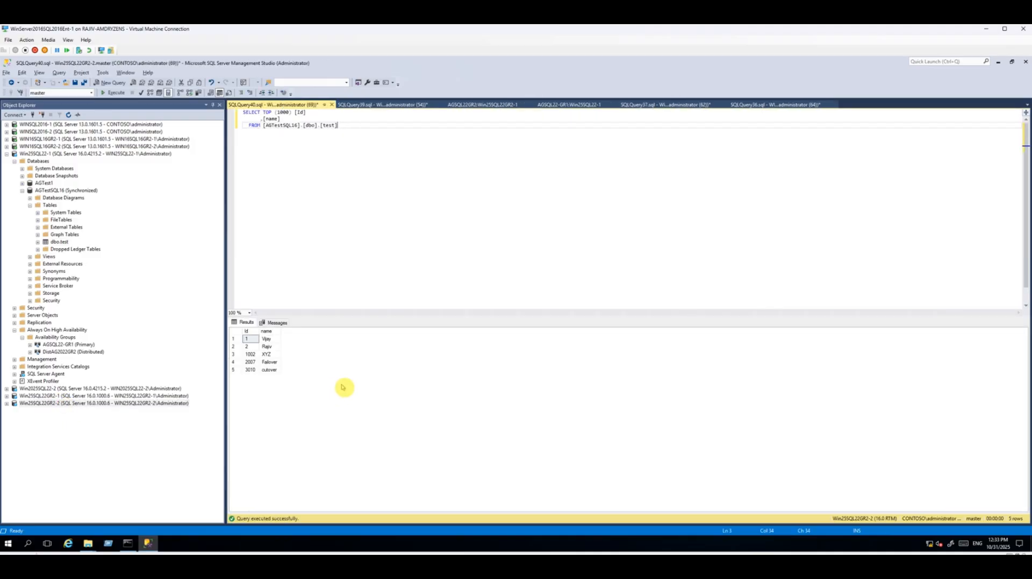
{"action": "left_click", "coordinate": [270, 370]}
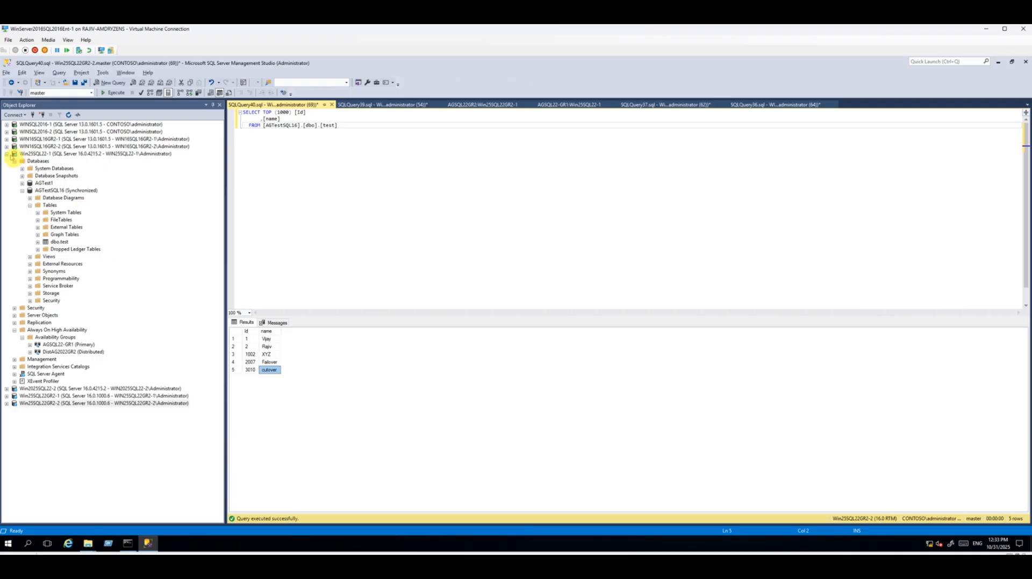
{"action": "left_click", "coordinate": [6, 154]}
{"action": "left_click", "coordinate": [41, 155]}
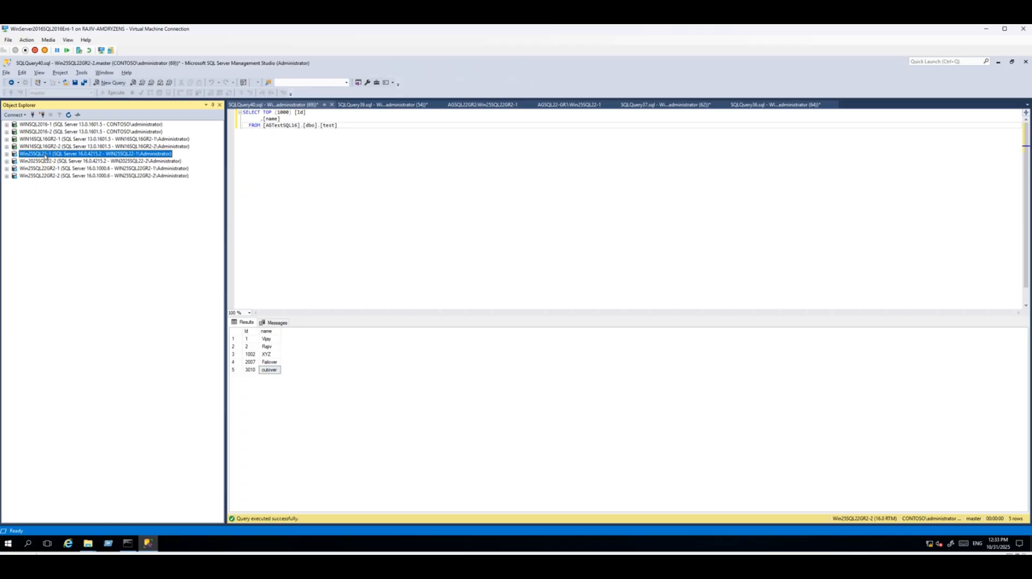
Step: Refresh the WINSQL2016-1 server tree and check the AGTestSQL16 state in its database list
{"action": "left_click", "coordinate": [50, 168]}
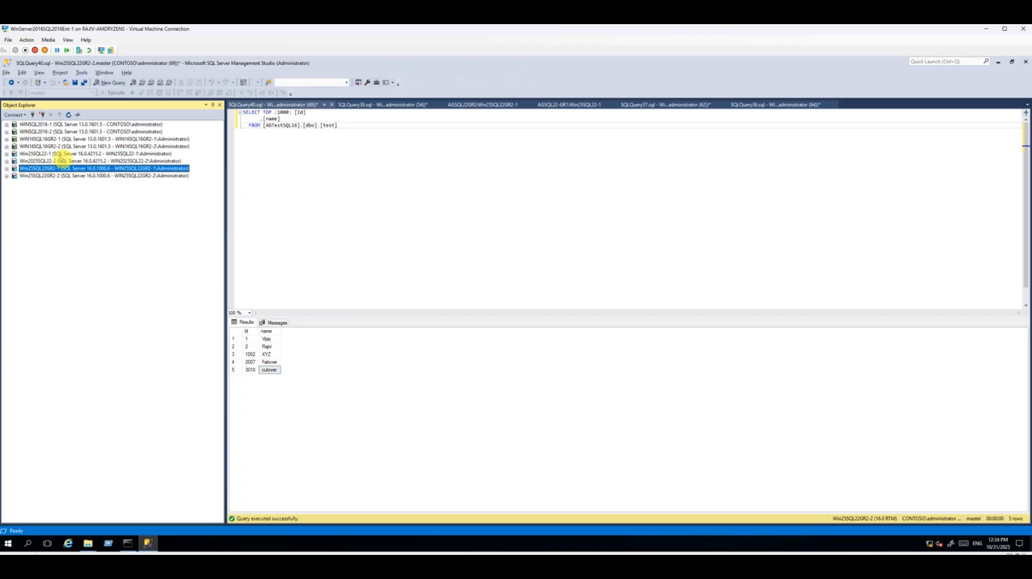
{"action": "left_click", "coordinate": [64, 154]}
{"action": "left_click", "coordinate": [64, 168]}
{"action": "left_click", "coordinate": [7, 125]}
{"action": "left_click", "coordinate": [53, 125]}
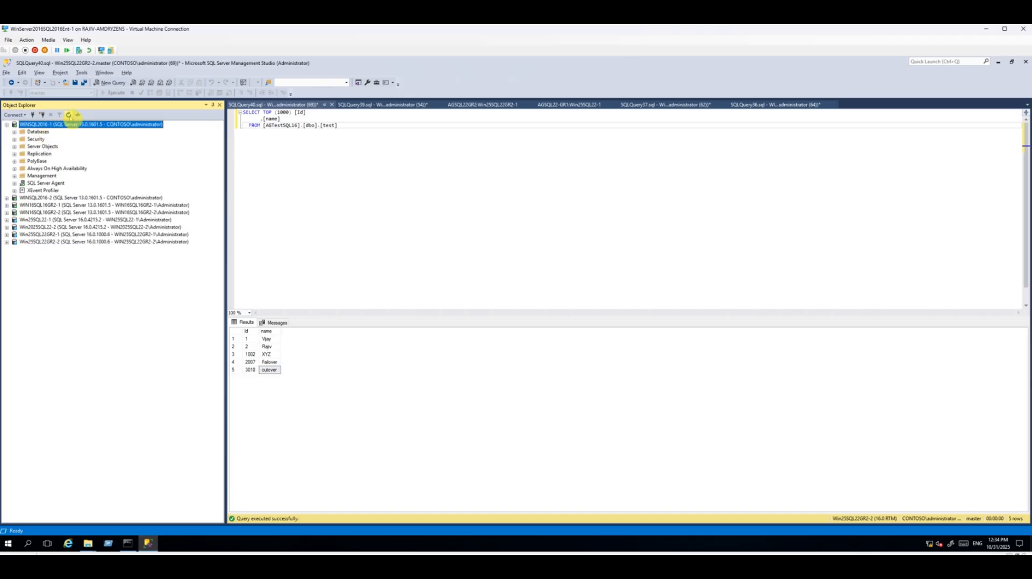
{"action": "left_click", "coordinate": [69, 115]}
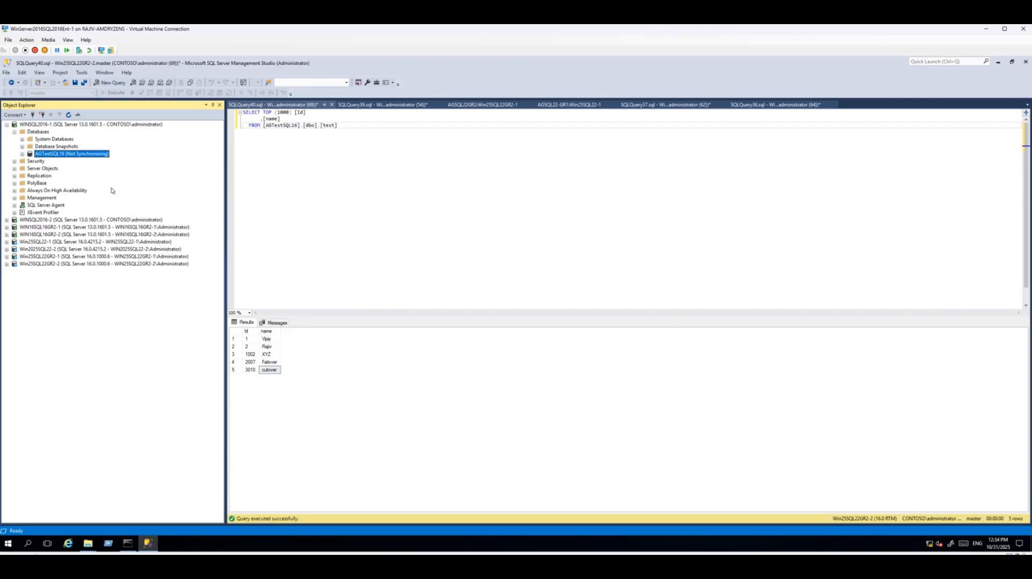
Step: Resume data movement for AGTestSQL16 in AGSQL16-GR1 on WINSQL2016-1, with execution set to stop after the first error
{"action": "left_click", "coordinate": [14, 191]}
{"action": "left_click", "coordinate": [22, 198]}
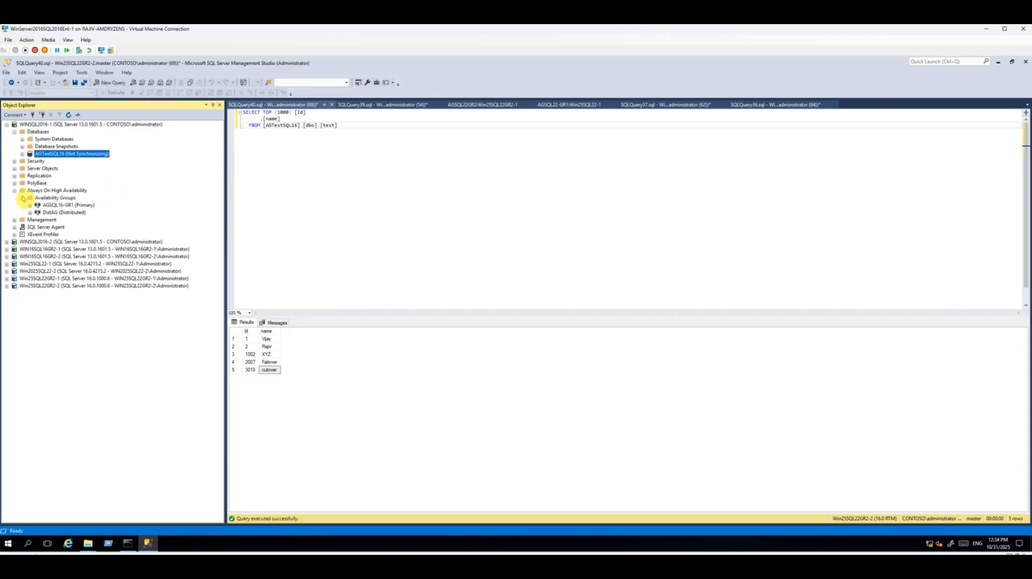
{"action": "left_click", "coordinate": [30, 205]}
{"action": "left_click", "coordinate": [37, 220]}
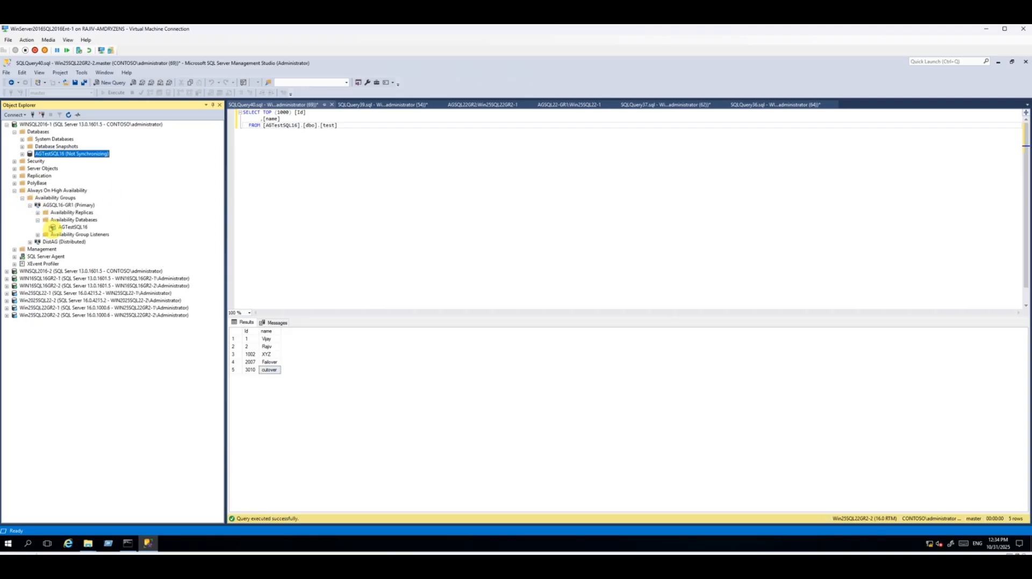
{"action": "left_click", "coordinate": [73, 228]}
{"action": "right_click", "coordinate": [73, 228]}
{"action": "left_click", "coordinate": [108, 237]}
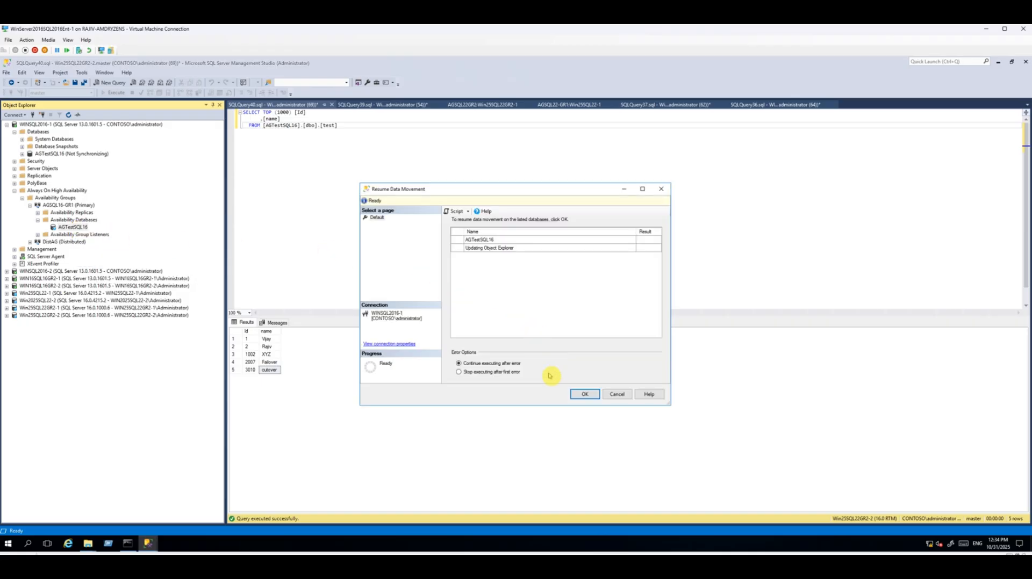
{"action": "left_click", "coordinate": [500, 374]}
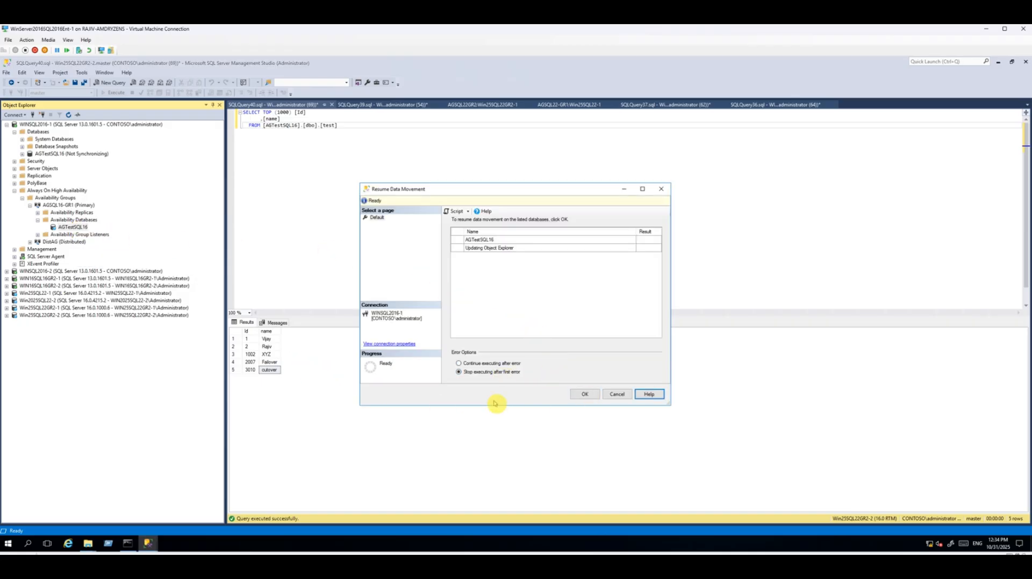
{"action": "left_click", "coordinate": [585, 395]}
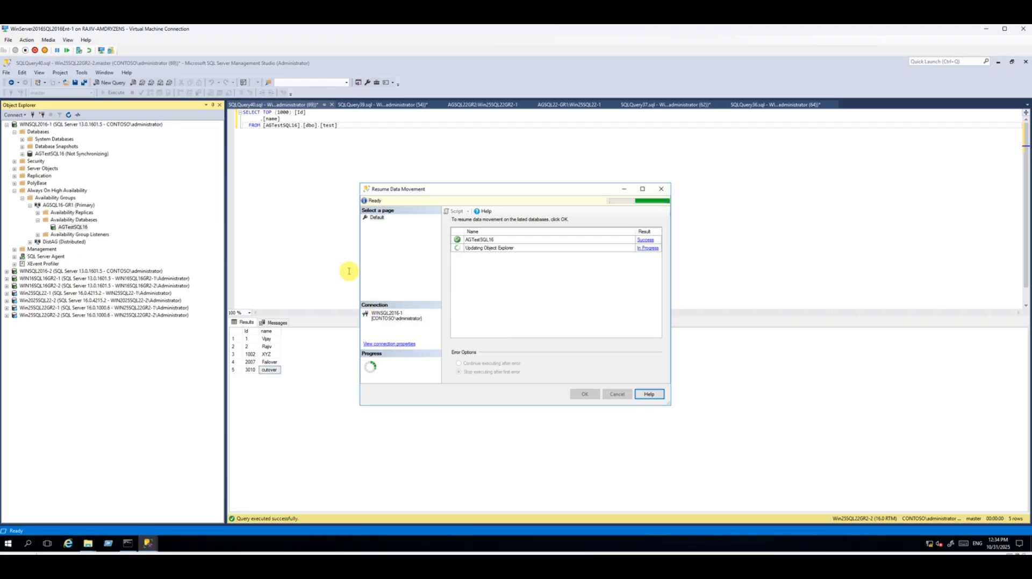
Step: Check the AGTestSQL16 state on WINSQL2016-1 after refreshing, and try to browse the database's contents
{"action": "left_click", "coordinate": [47, 131]}
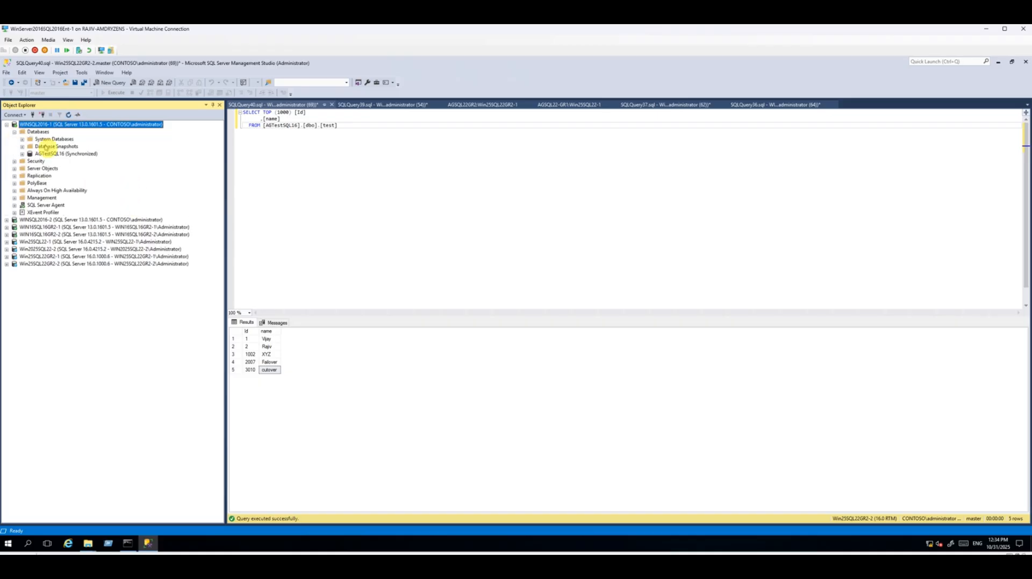
{"action": "left_click", "coordinate": [76, 154]}
{"action": "left_click", "coordinate": [22, 155]}
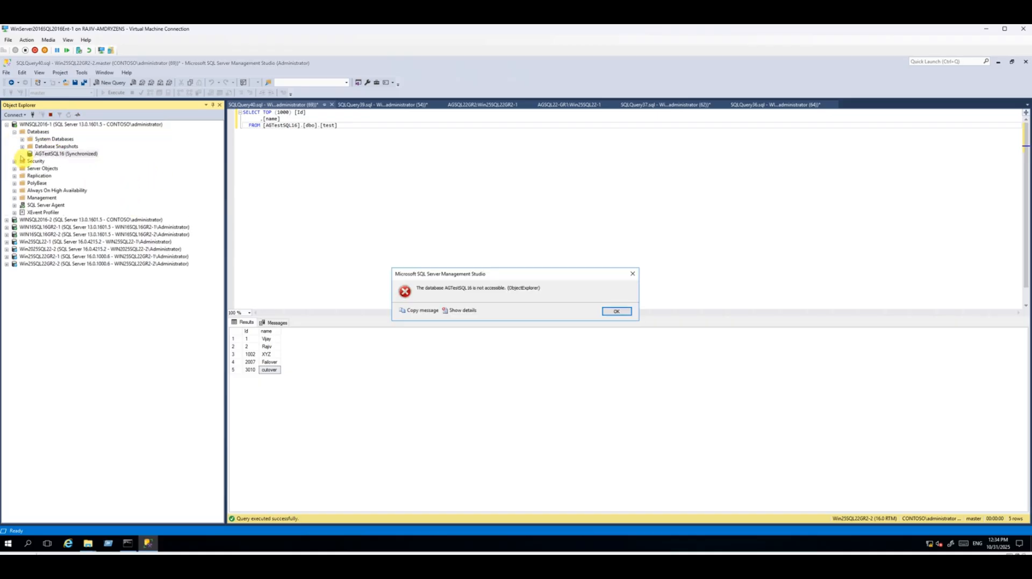
{"action": "left_click", "coordinate": [612, 312]}
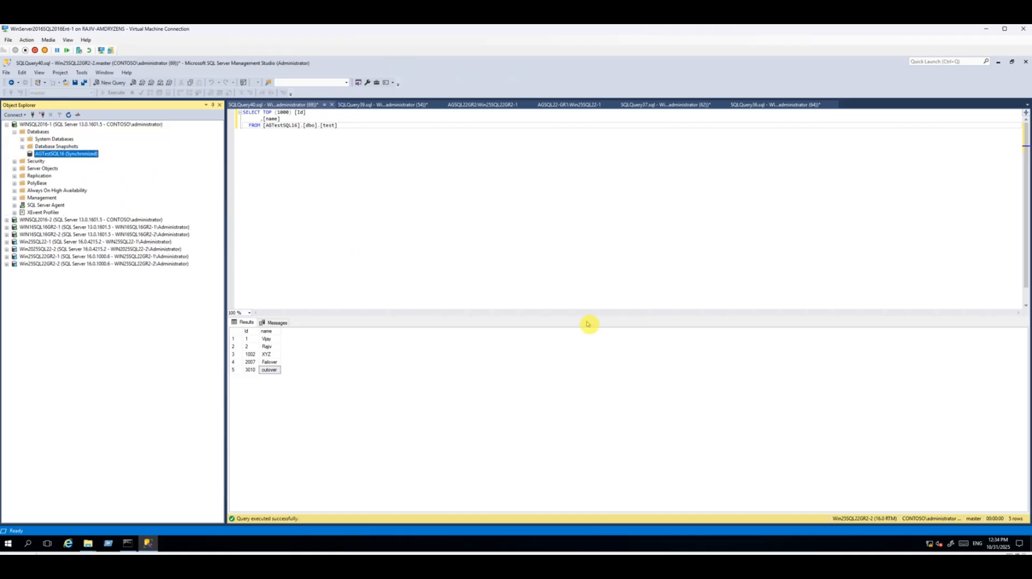
Step: Refresh WINSQL2016-1 and check the synchronization state of both replicas in the AGSQL16-GR1 dashboard
{"action": "left_click", "coordinate": [15, 191]}
{"action": "left_click", "coordinate": [22, 198]}
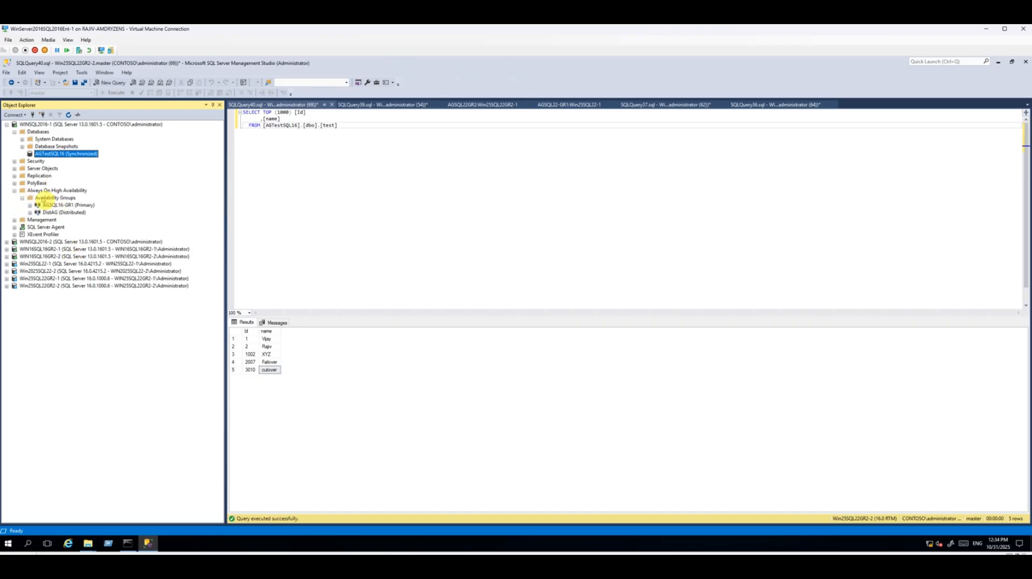
{"action": "left_click", "coordinate": [55, 198]}
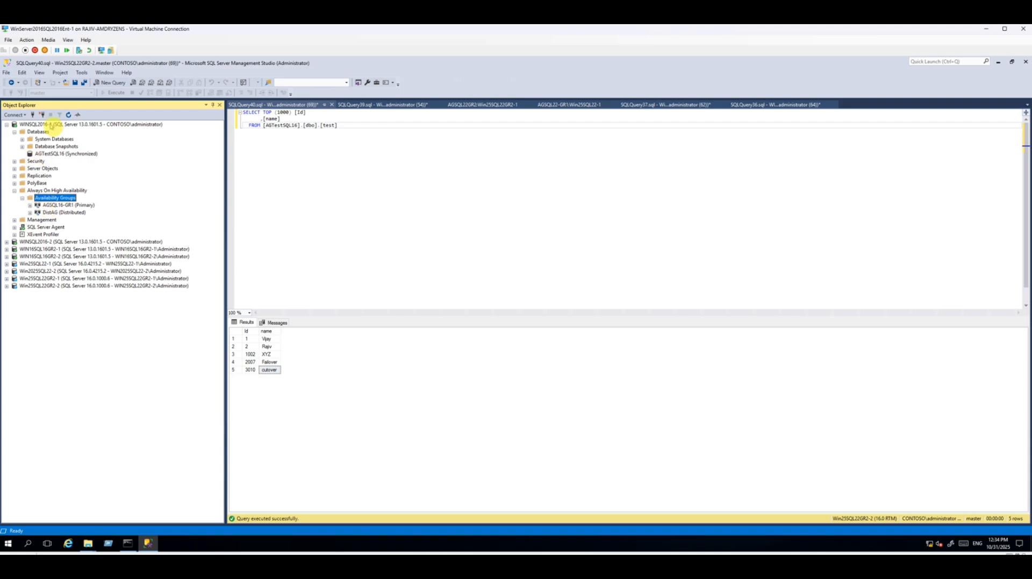
{"action": "left_click", "coordinate": [77, 125]}
{"action": "left_click", "coordinate": [69, 115]}
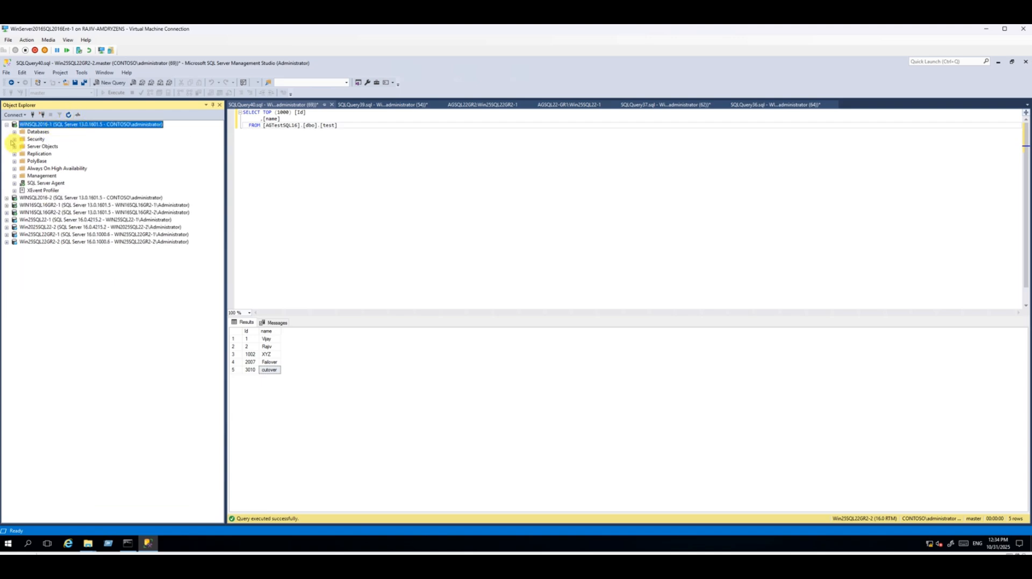
{"action": "left_click", "coordinate": [14, 168]}
{"action": "left_click", "coordinate": [23, 176]}
{"action": "left_click", "coordinate": [52, 183]}
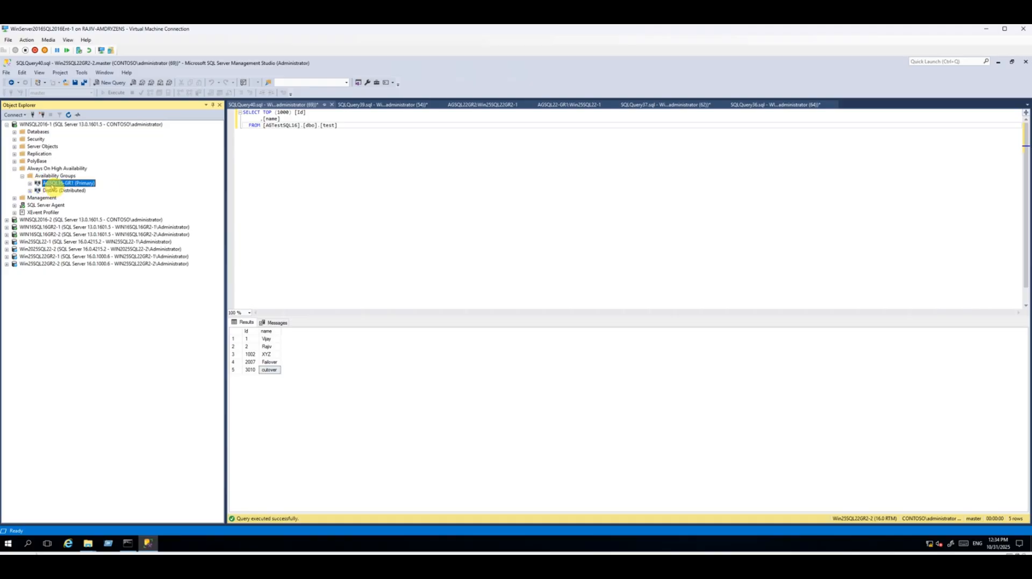
{"action": "right_click", "coordinate": [52, 186]}
{"action": "left_click", "coordinate": [92, 219]}
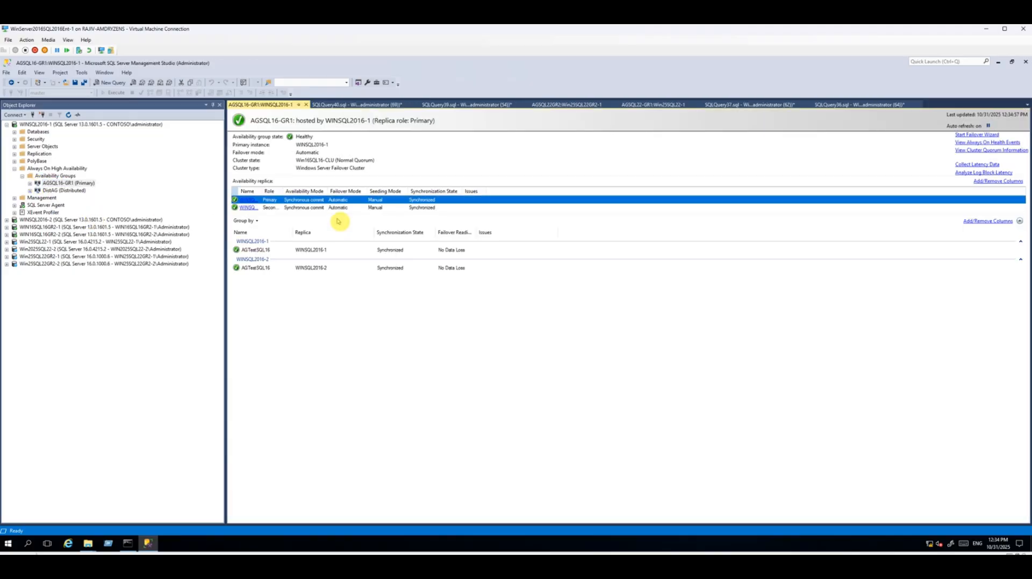
{"action": "left_click", "coordinate": [391, 250]}
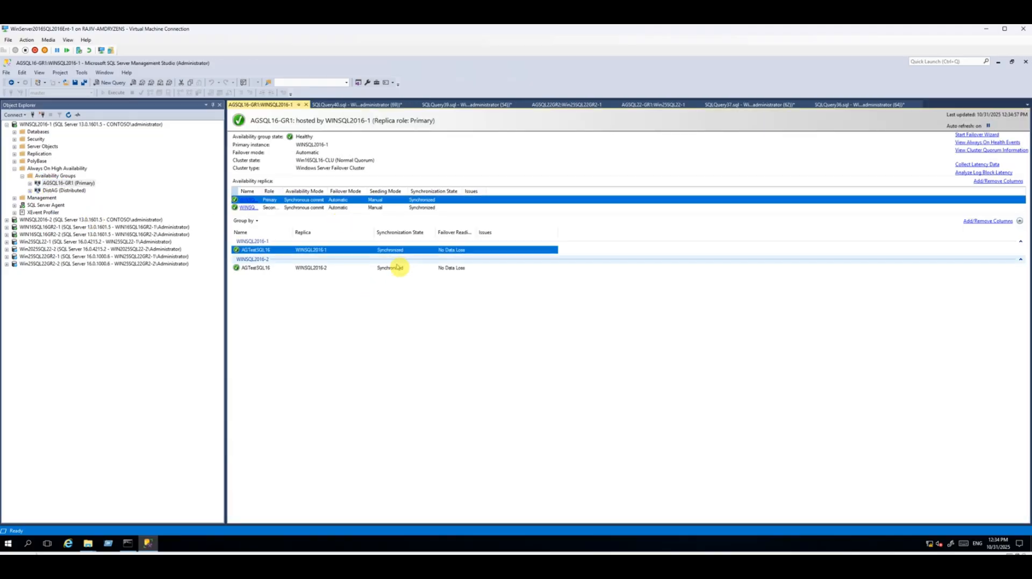
Step: Try again to expand the AGTestSQL16 database on WINSQL2016-1, and dismiss the message
{"action": "left_click", "coordinate": [14, 132]}
{"action": "left_click", "coordinate": [23, 154]}
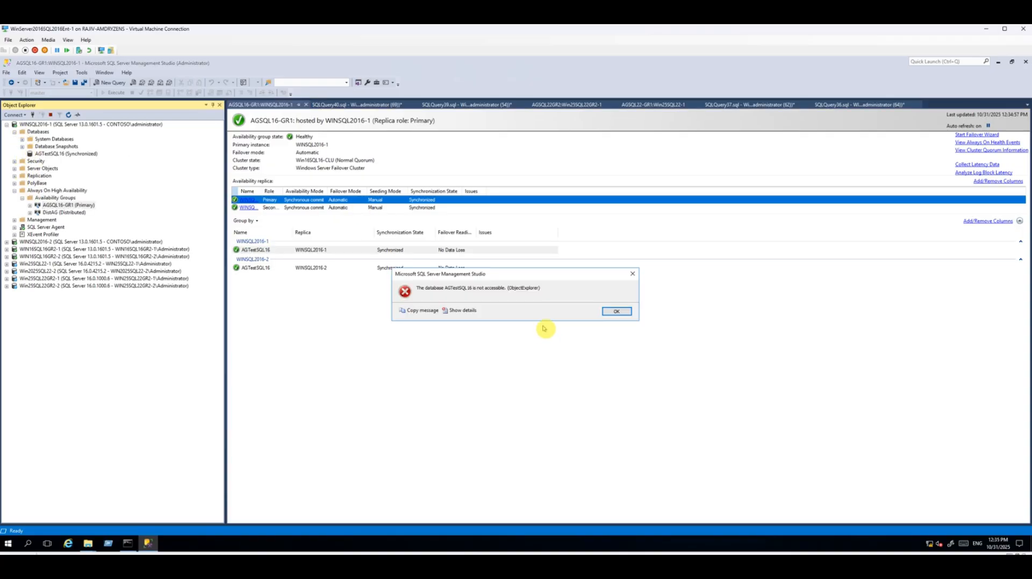
{"action": "left_click", "coordinate": [627, 314]}
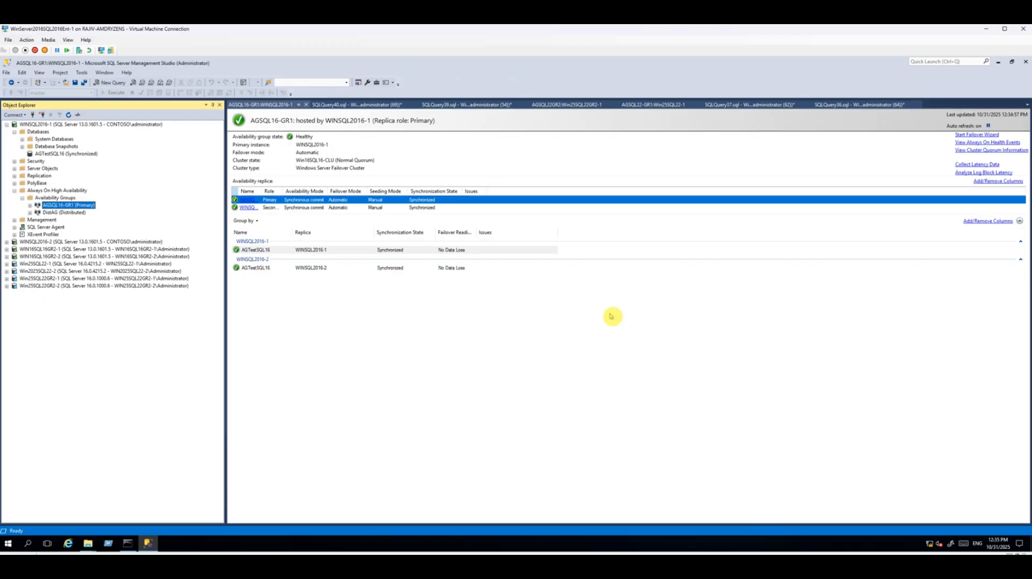
Step: Refresh WINSQL2016-2 and list the tables of its AGTestSQL16 database
{"action": "left_click", "coordinate": [6, 243]}
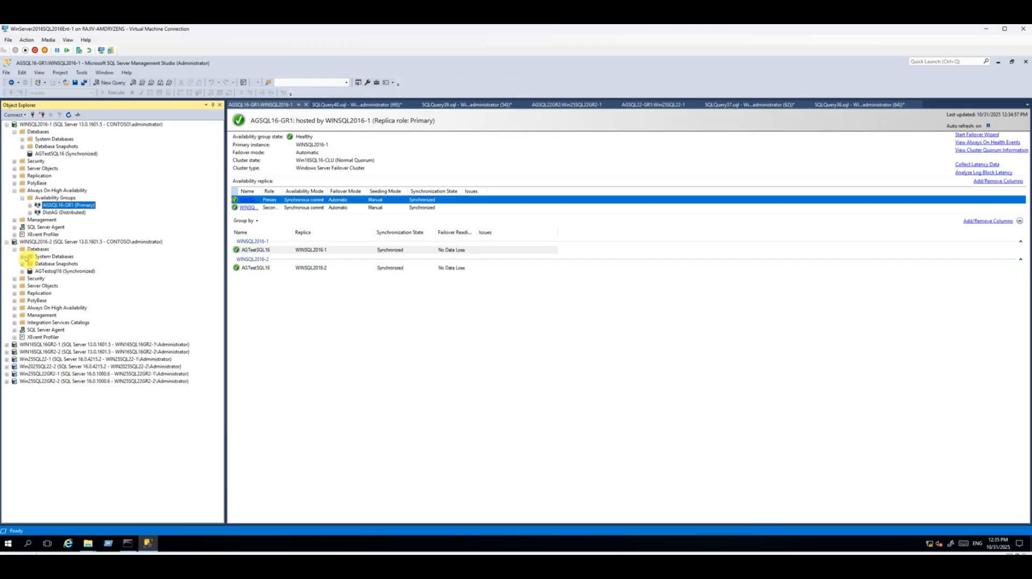
{"action": "left_click", "coordinate": [56, 242]}
{"action": "left_click", "coordinate": [70, 115]}
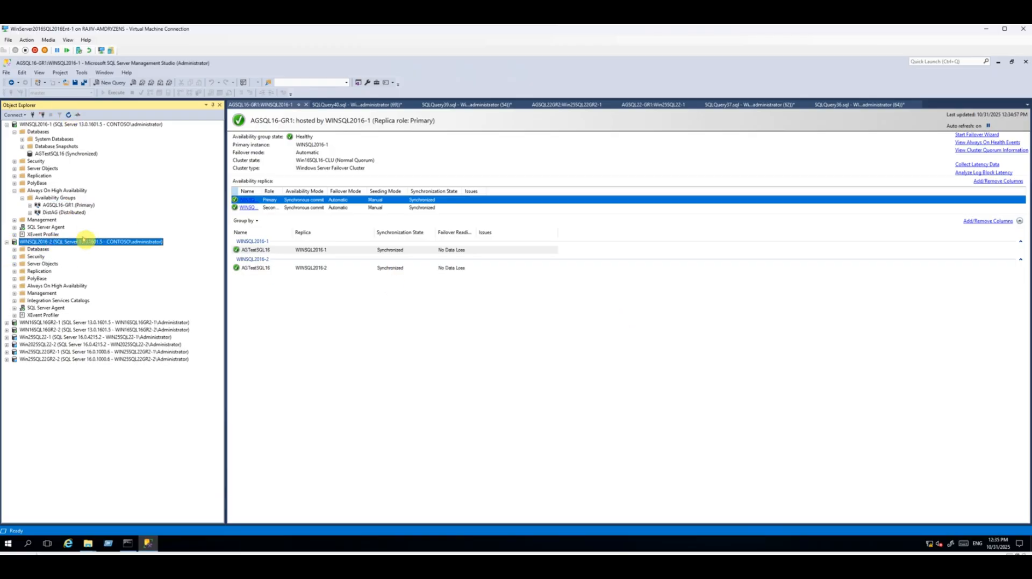
{"action": "left_click", "coordinate": [22, 272]}
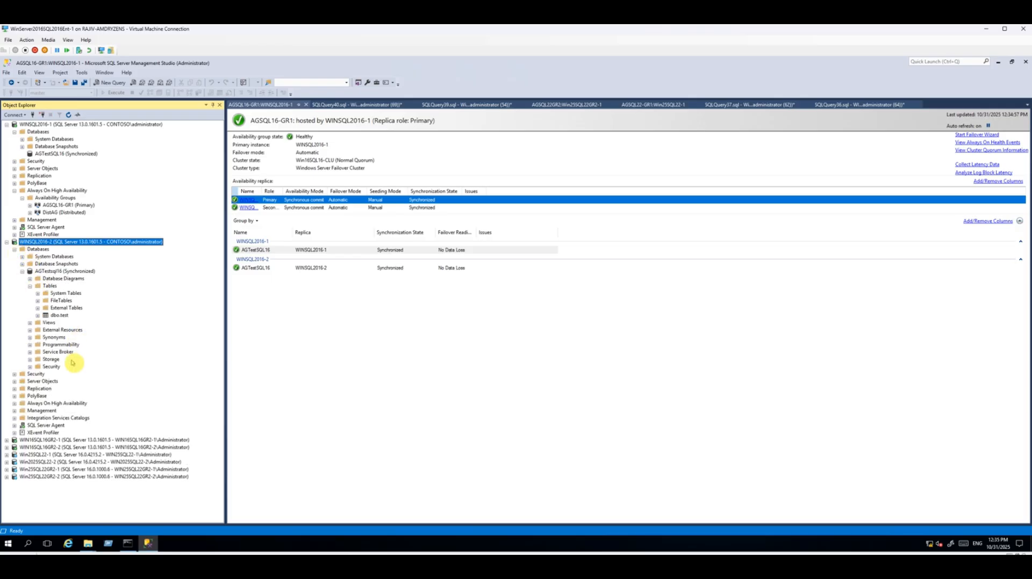
Step: Compare the AGSQL16-GR1 role on WINSQL2016-1 with its role under Availability Groups on WINSQL2016-2
{"action": "left_click", "coordinate": [80, 207]}
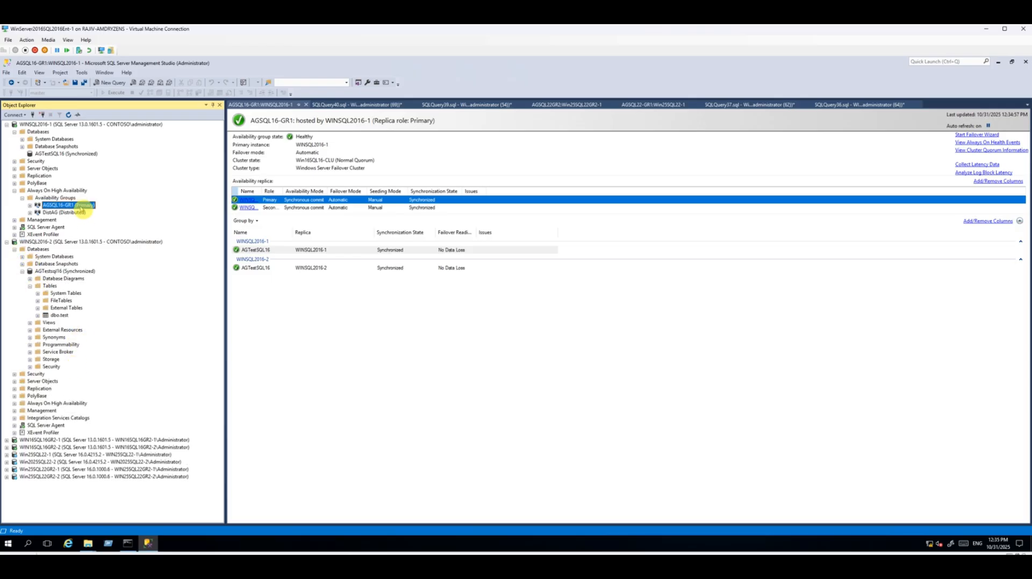
{"action": "left_click", "coordinate": [14, 403]}
{"action": "left_click", "coordinate": [22, 411]}
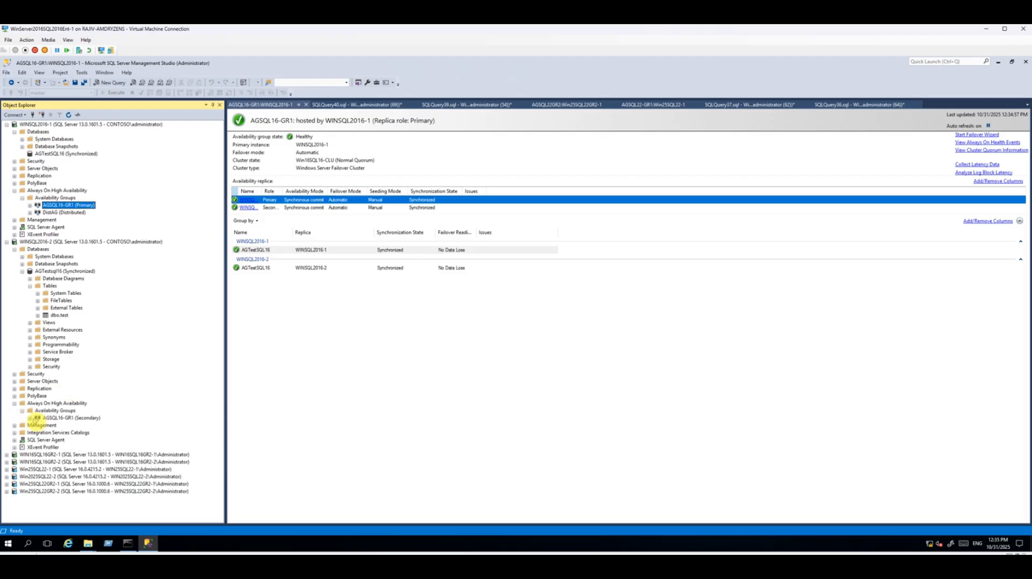
{"action": "left_click", "coordinate": [30, 419]}
{"action": "left_click", "coordinate": [69, 419]}
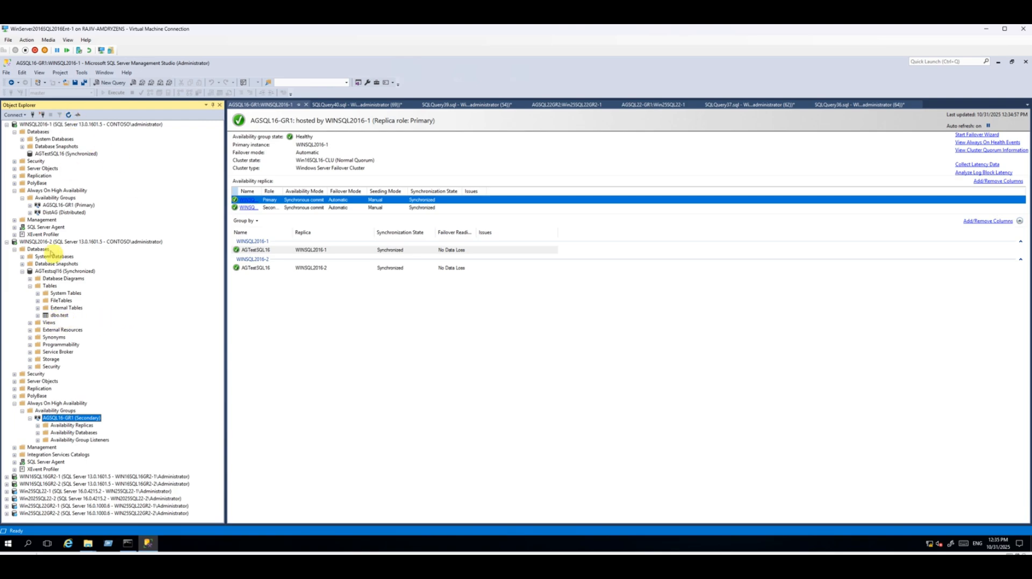
Step: Refresh WINSQL2016-2 again and recheck the state and contents of its AGTestSQL16 database
{"action": "left_click", "coordinate": [54, 242]}
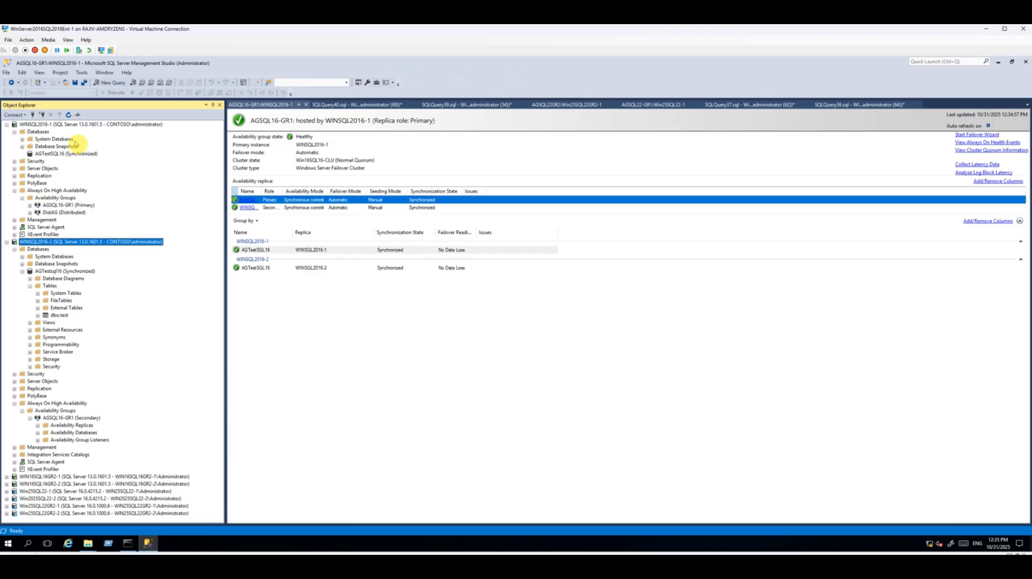
{"action": "left_click", "coordinate": [69, 115]}
{"action": "left_click", "coordinate": [15, 249]}
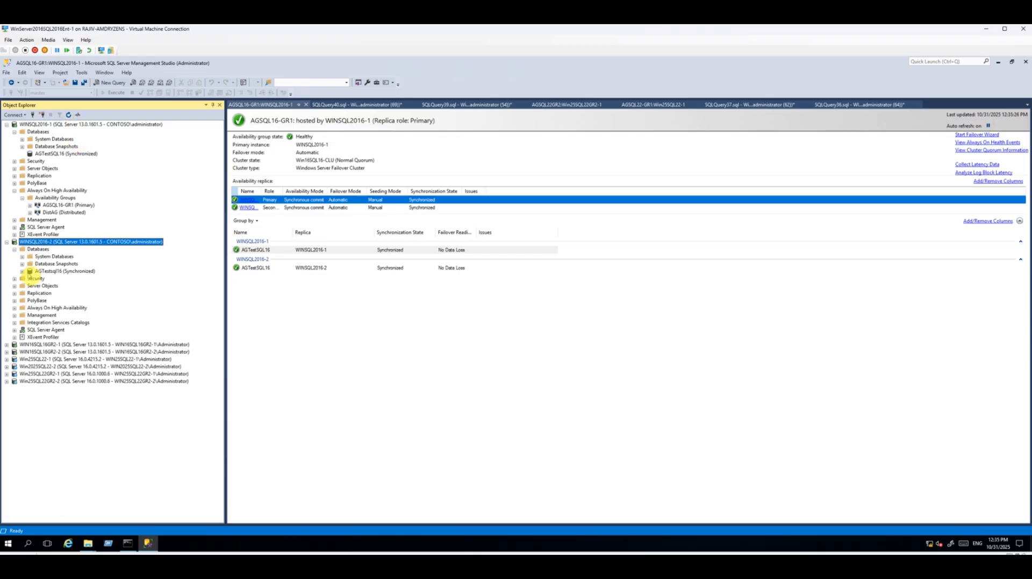
{"action": "left_click", "coordinate": [22, 271]}
Step: Try to fail over AGSQL16-GR1 from WINSQL2016-1 to WINSQL2016-2 as the new primary replica, connecting to WINSQL2016-2
{"action": "right_click", "coordinate": [56, 205]}
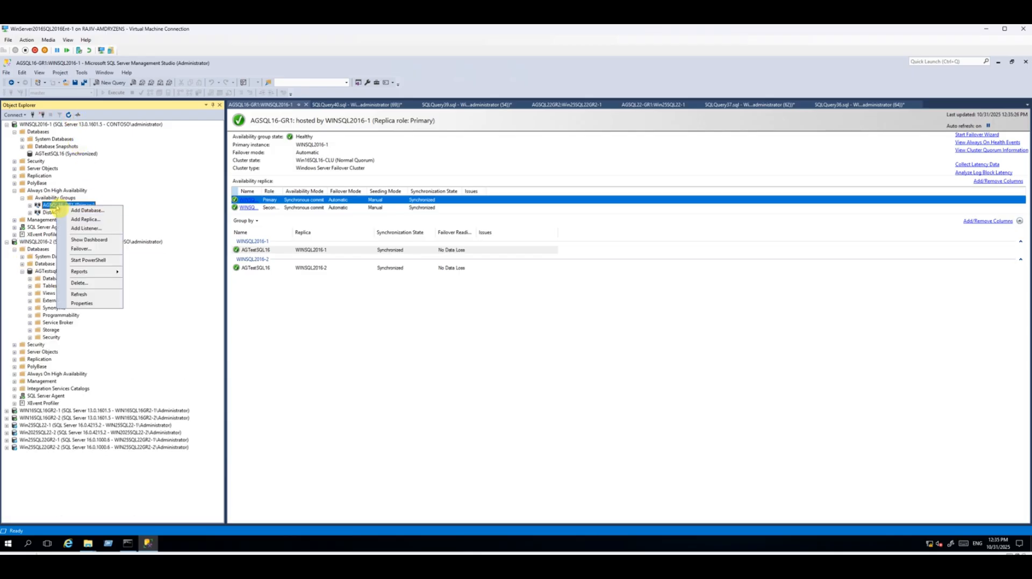
{"action": "left_click", "coordinate": [84, 247]}
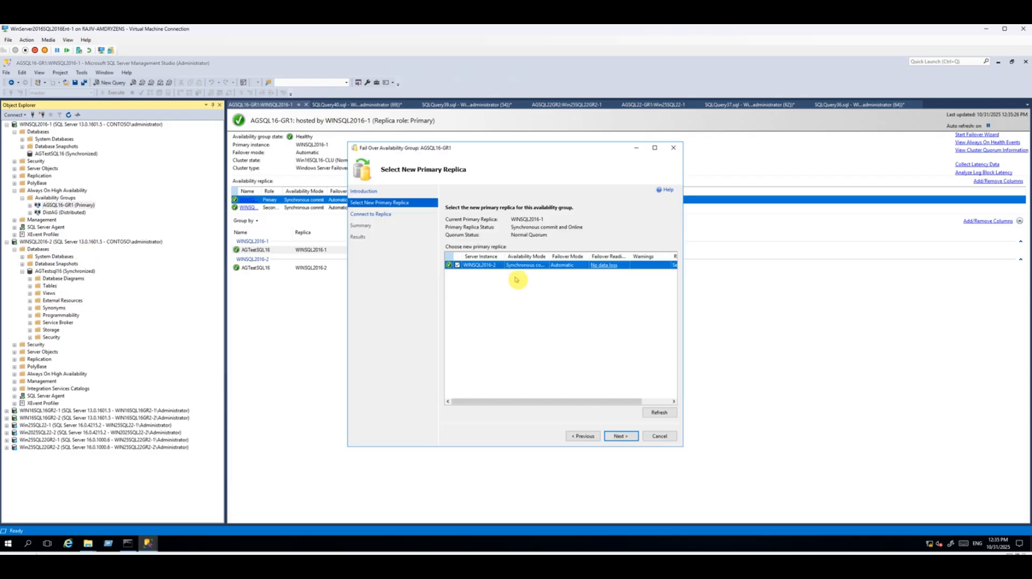
{"action": "left_click", "coordinate": [620, 436]}
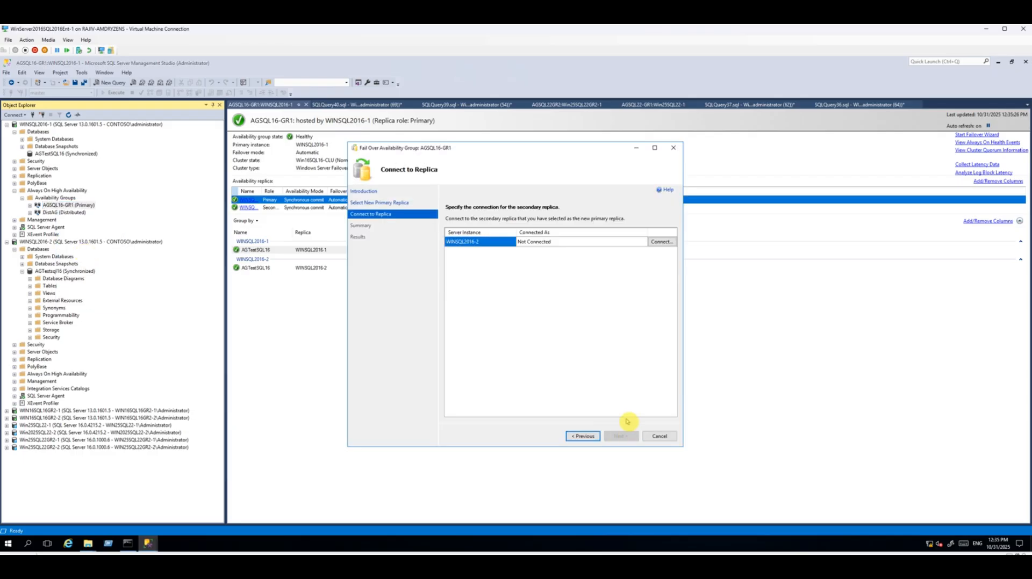
{"action": "left_click", "coordinate": [653, 245]}
{"action": "left_click", "coordinate": [489, 387]}
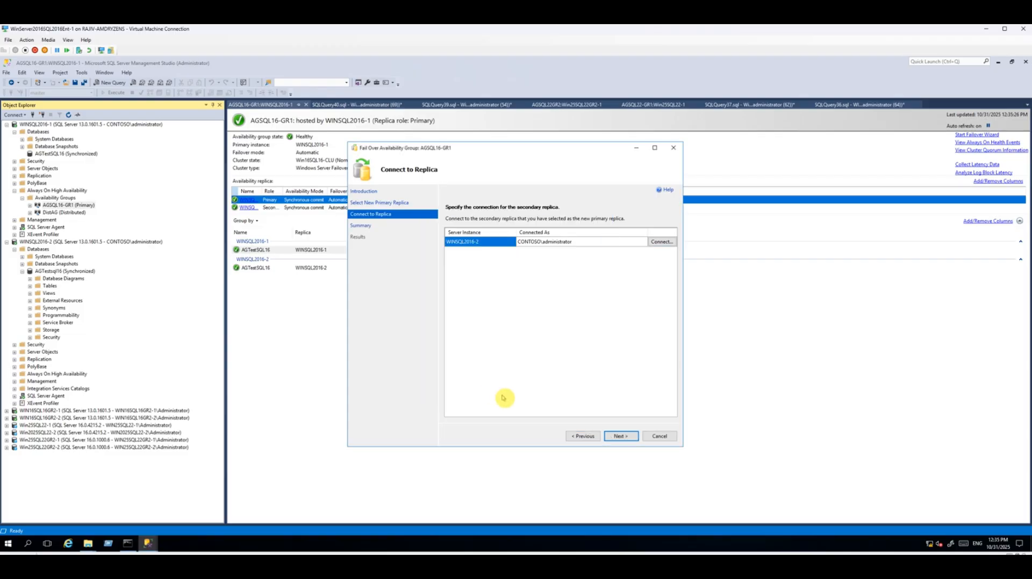
{"action": "left_click", "coordinate": [619, 436]}
{"action": "left_click", "coordinate": [621, 437]}
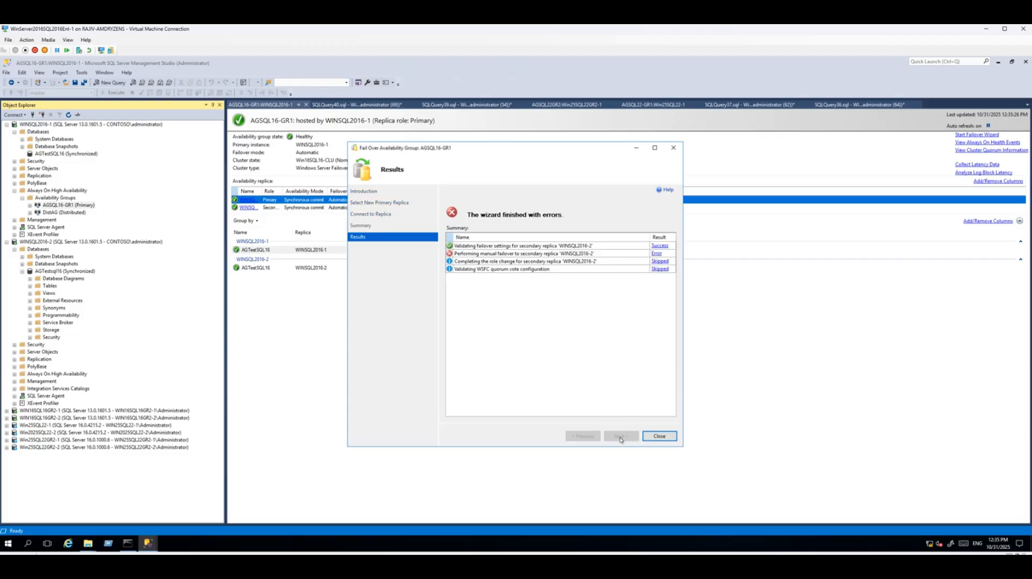
Step: Read the error details of the manual failover to WINSQL2016-2 and close the failover wizard
{"action": "left_click", "coordinate": [657, 254]}
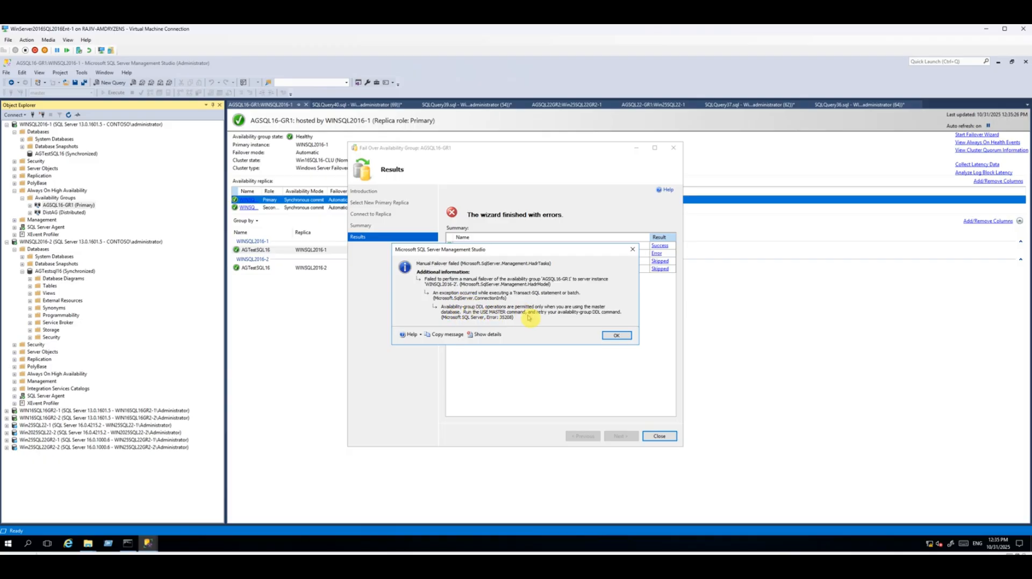
{"action": "key", "text": "Return"}
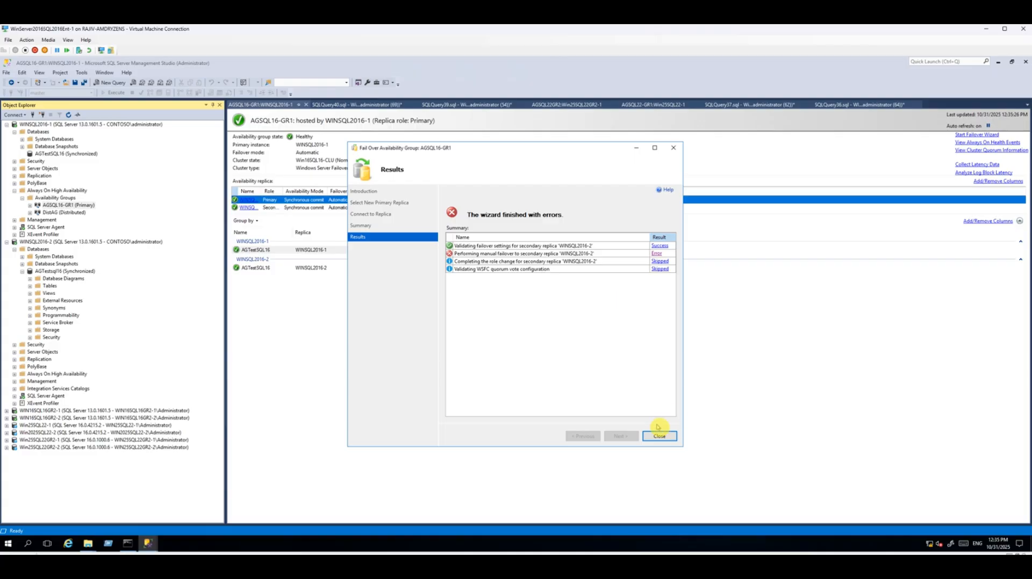
{"action": "left_click", "coordinate": [671, 440]}
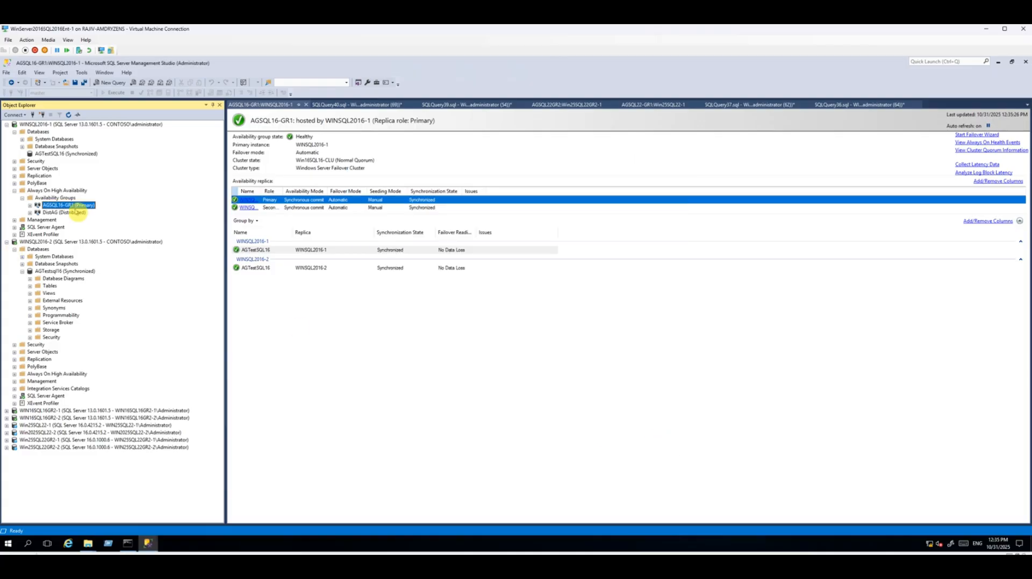
Step: Start failing over AGSQL16-GR1 to WINSQL2016-2 and connect to that replica, choosing another database in the connection properties
{"action": "right_click", "coordinate": [70, 205]}
{"action": "left_click", "coordinate": [94, 248]}
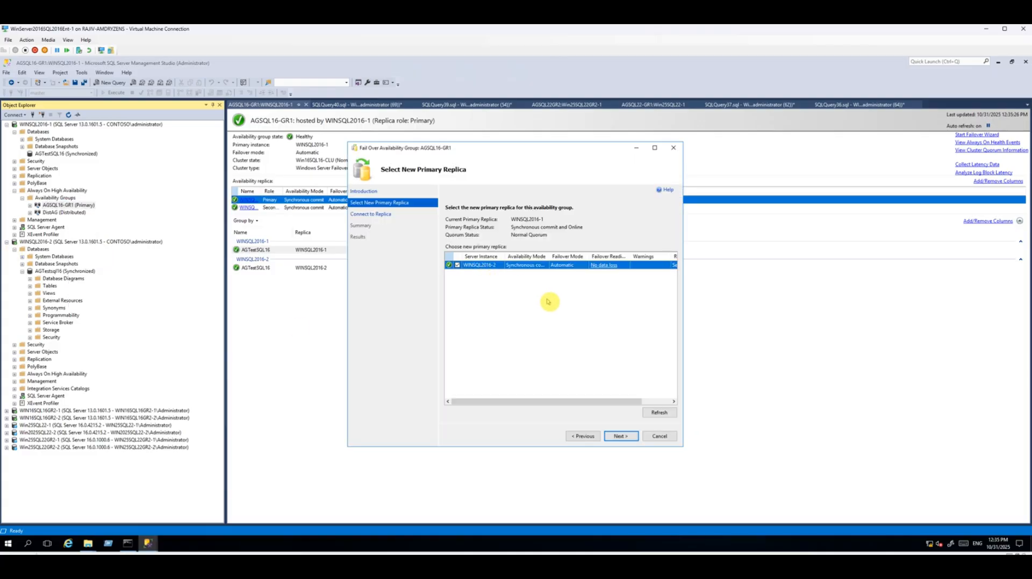
{"action": "left_click", "coordinate": [622, 436]}
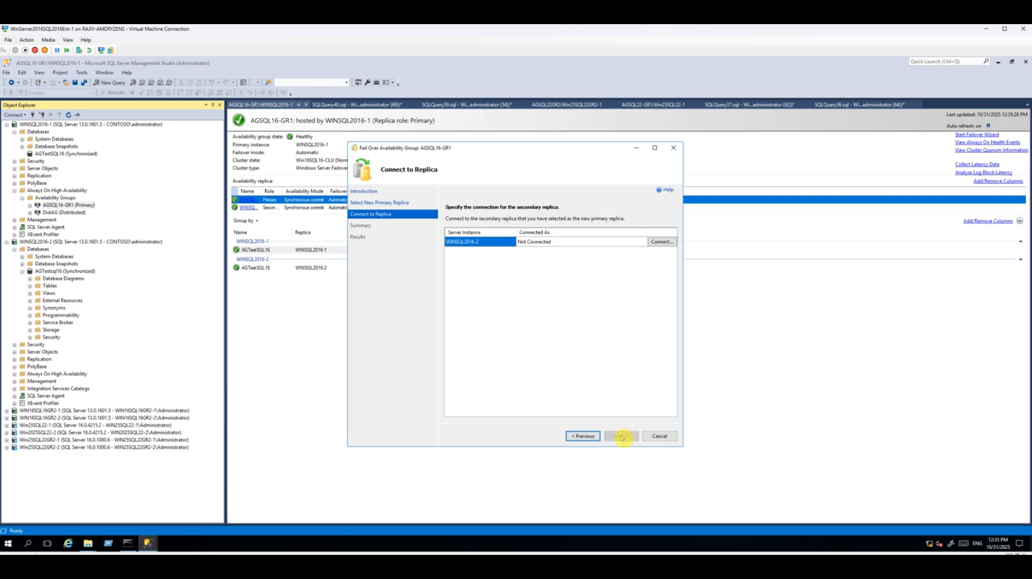
{"action": "left_click", "coordinate": [656, 245]}
{"action": "left_click", "coordinate": [472, 240]}
{"action": "left_click_drag", "start_coordinate": [486, 265], "coordinate": [528, 267]}
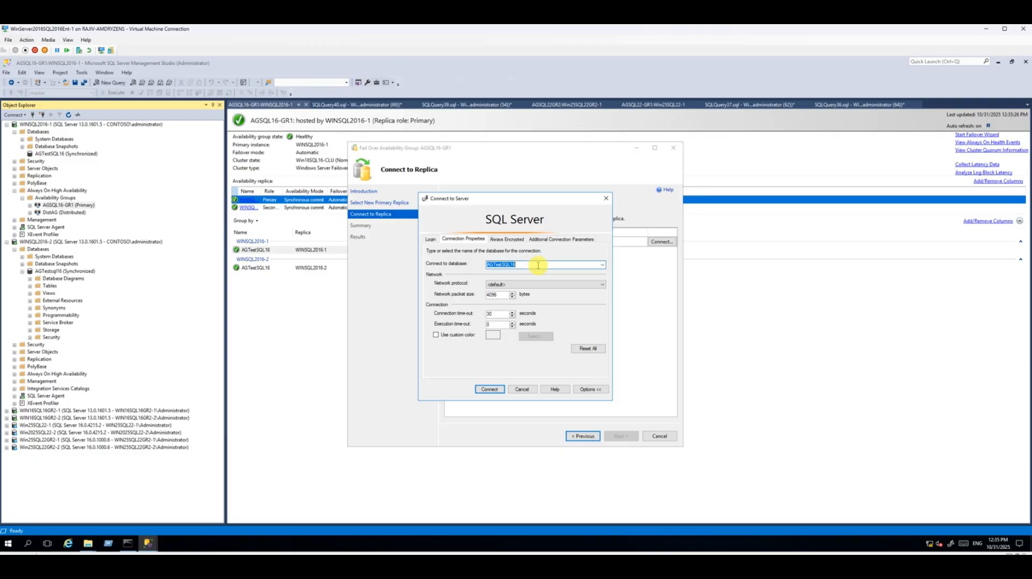
{"action": "left_click", "coordinate": [604, 265]}
{"action": "left_click", "coordinate": [525, 289]}
{"action": "left_click", "coordinate": [494, 390]}
Step: Run the no-data-loss failover of AGSQL16-GR1 to WINSQL2016-2 and close the failover wizard
{"action": "left_click", "coordinate": [620, 436]}
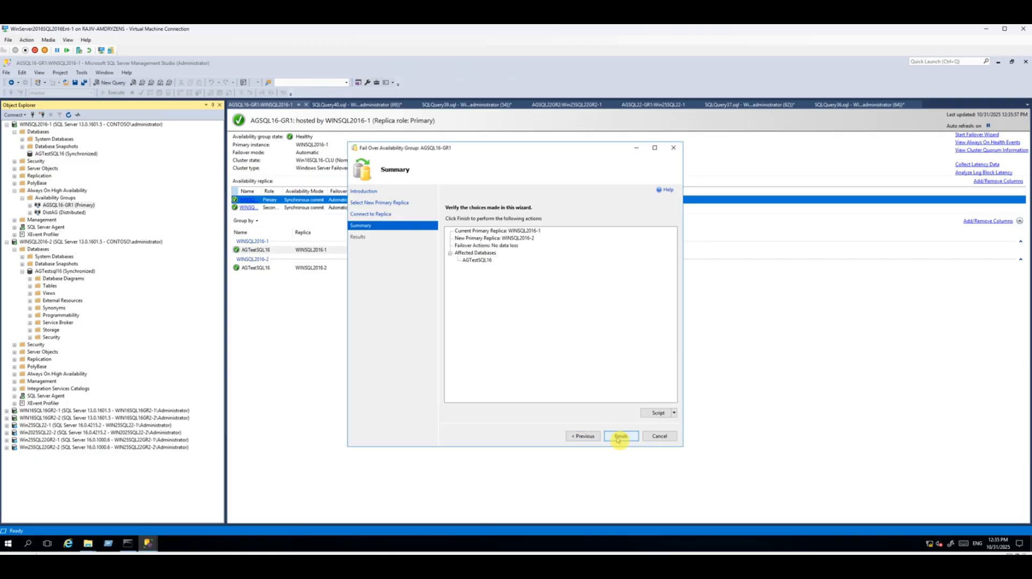
{"action": "left_click", "coordinate": [619, 435]}
{"action": "left_click", "coordinate": [452, 245]}
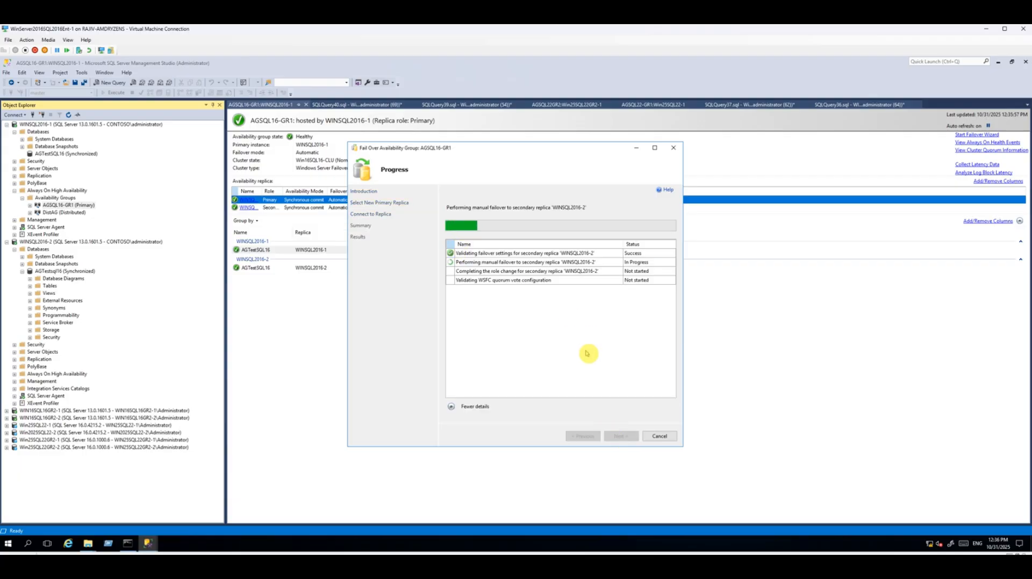
{"action": "left_click", "coordinate": [659, 436]}
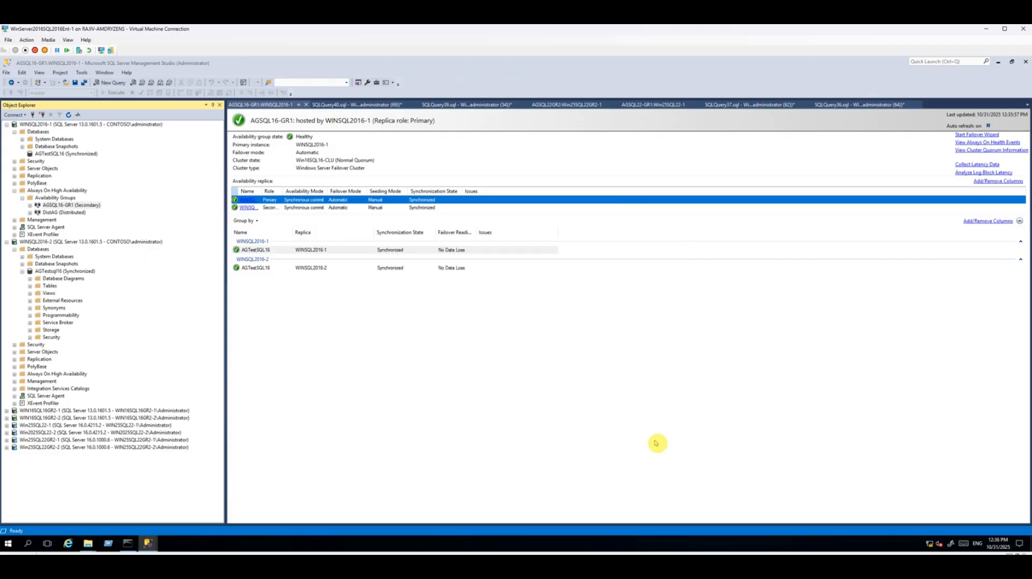
Step: Refresh WINSQL2016-1 and WINSQL2016-2 and compare the AGSQL16-GR1 and DistAG roles listed under Availability Groups
{"action": "left_click", "coordinate": [53, 190]}
{"action": "left_click", "coordinate": [69, 114]}
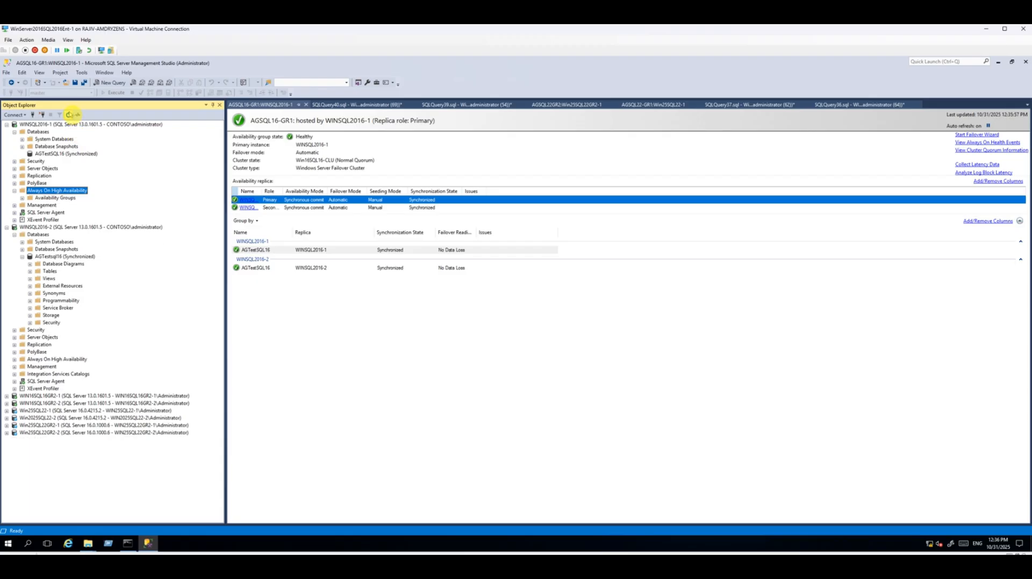
{"action": "left_click", "coordinate": [22, 198]}
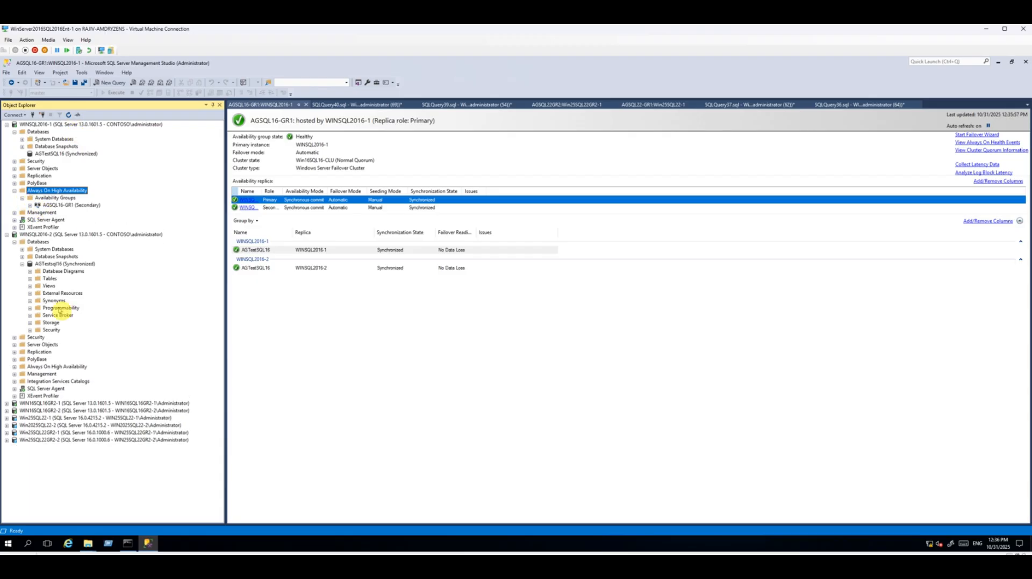
{"action": "left_click", "coordinate": [51, 234]}
{"action": "left_click", "coordinate": [69, 115]}
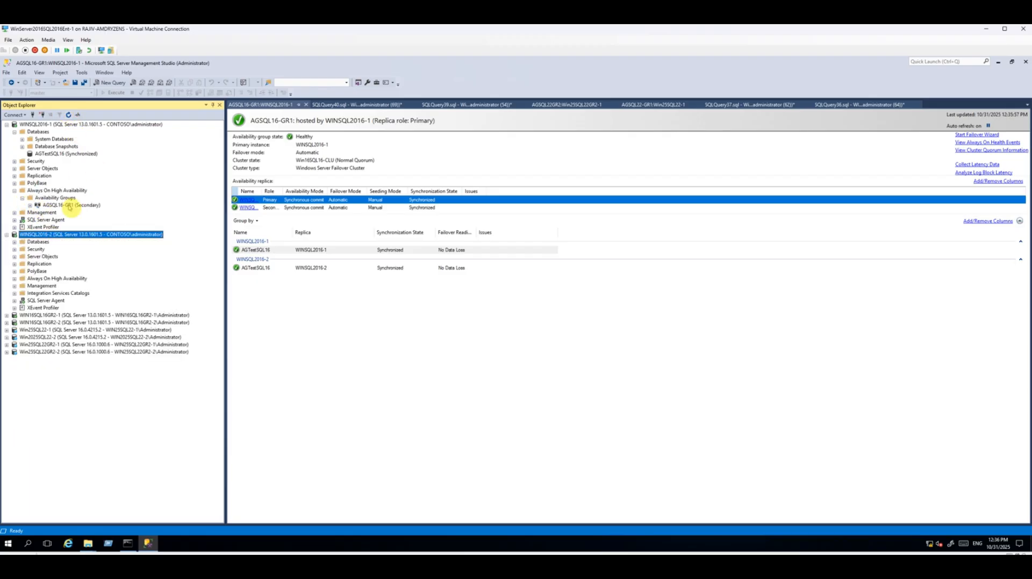
{"action": "left_click", "coordinate": [15, 279]}
{"action": "left_click", "coordinate": [22, 286]}
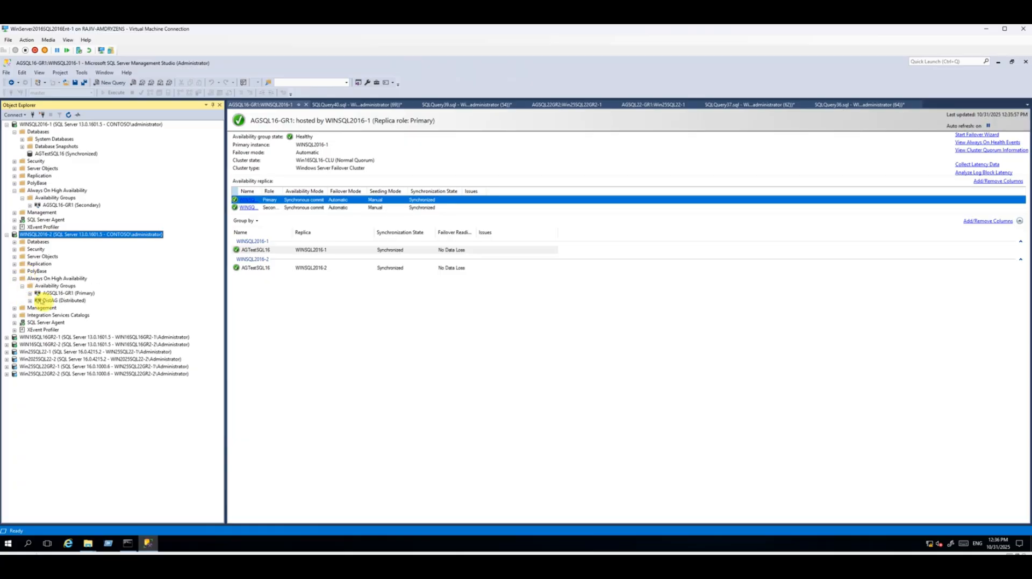
{"action": "left_click", "coordinate": [54, 300]}
Step: Check the synchronization state of the AGTestSQL16 database on WINSQL2016-2 and WINSQL2016-1
{"action": "left_click", "coordinate": [15, 249]}
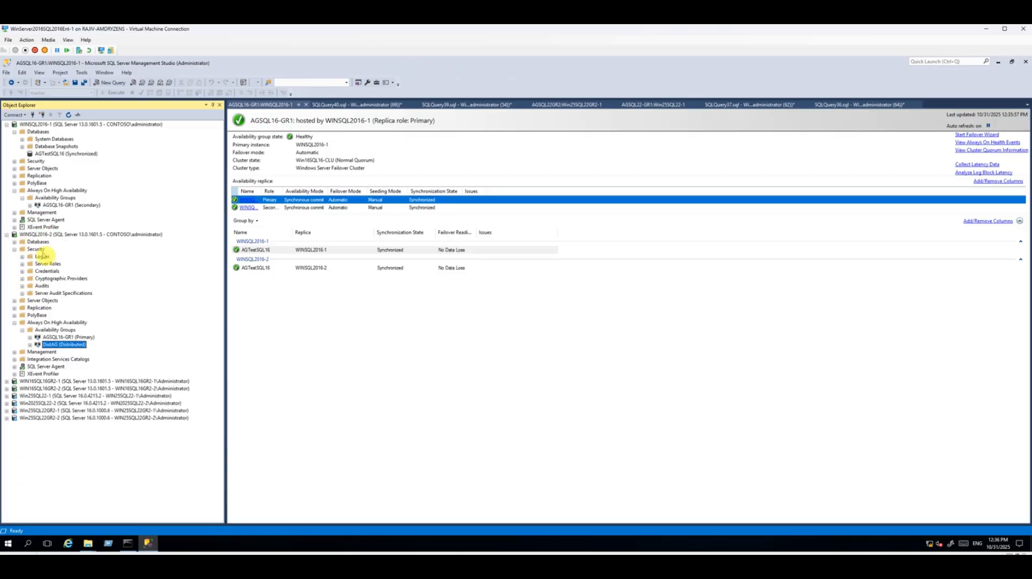
{"action": "left_click", "coordinate": [23, 263]}
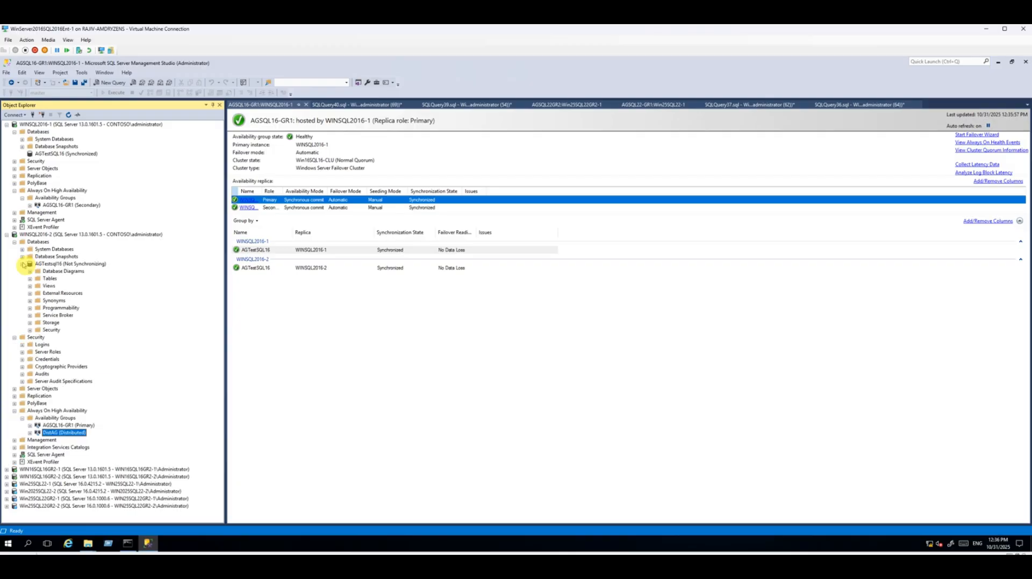
{"action": "left_click", "coordinate": [71, 265]}
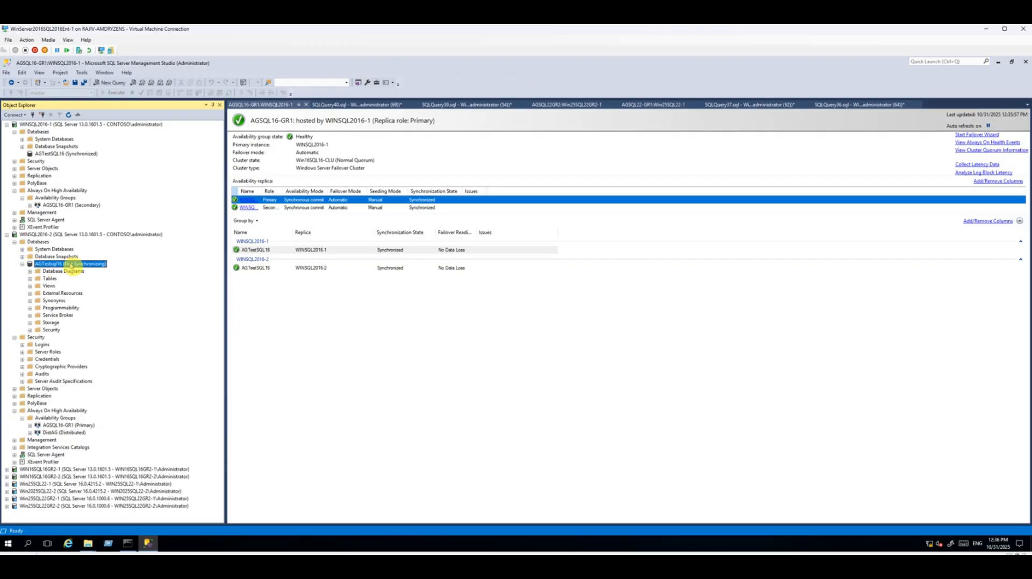
{"action": "left_click", "coordinate": [51, 234]}
{"action": "left_click", "coordinate": [68, 115]}
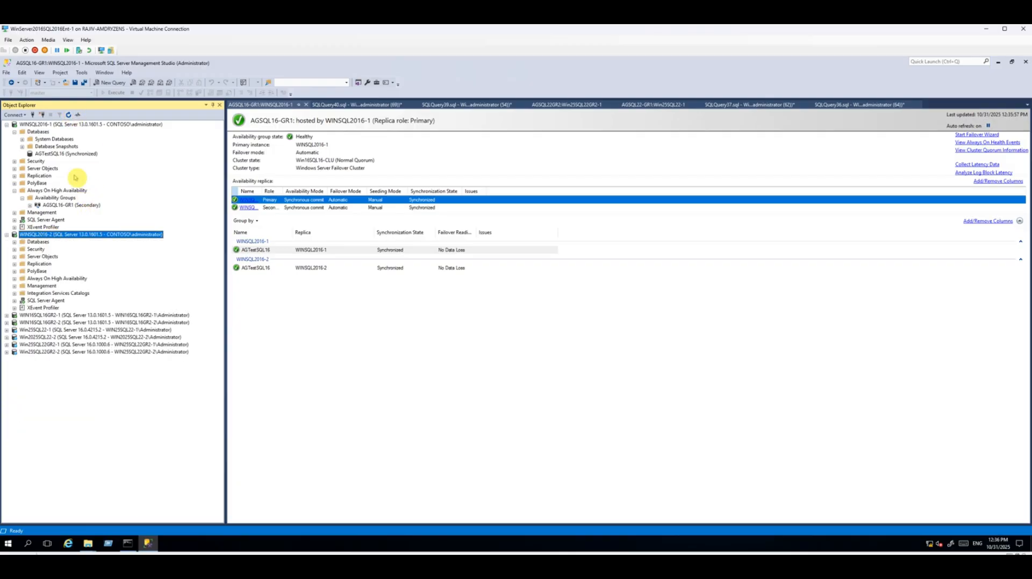
{"action": "left_click", "coordinate": [38, 132]}
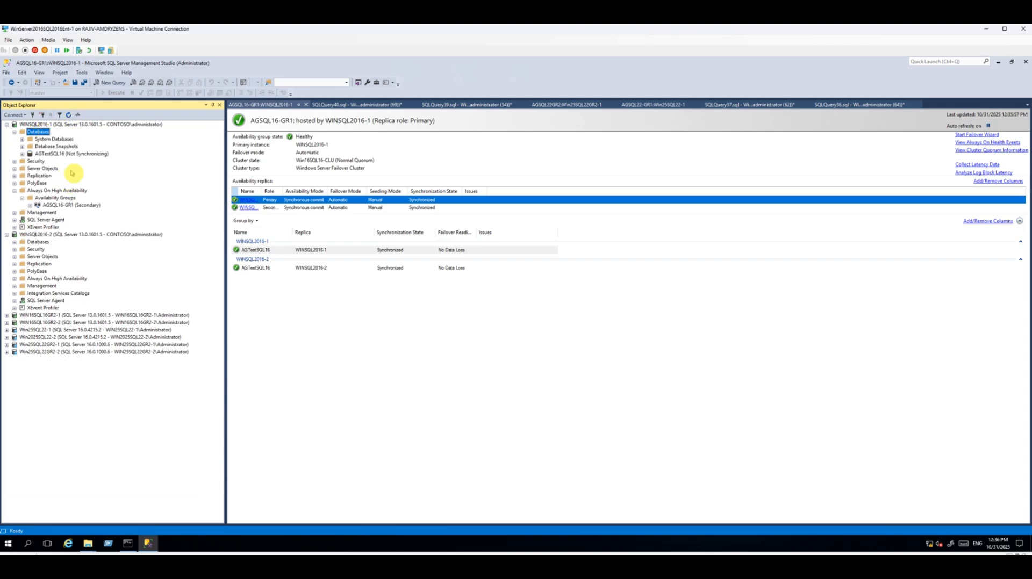
{"action": "left_click", "coordinate": [72, 154]}
Step: Show the AGSQL16-GR1 dashboard from WINSQL2016-2 to review the group's health and synchronization state
{"action": "left_click", "coordinate": [14, 279]}
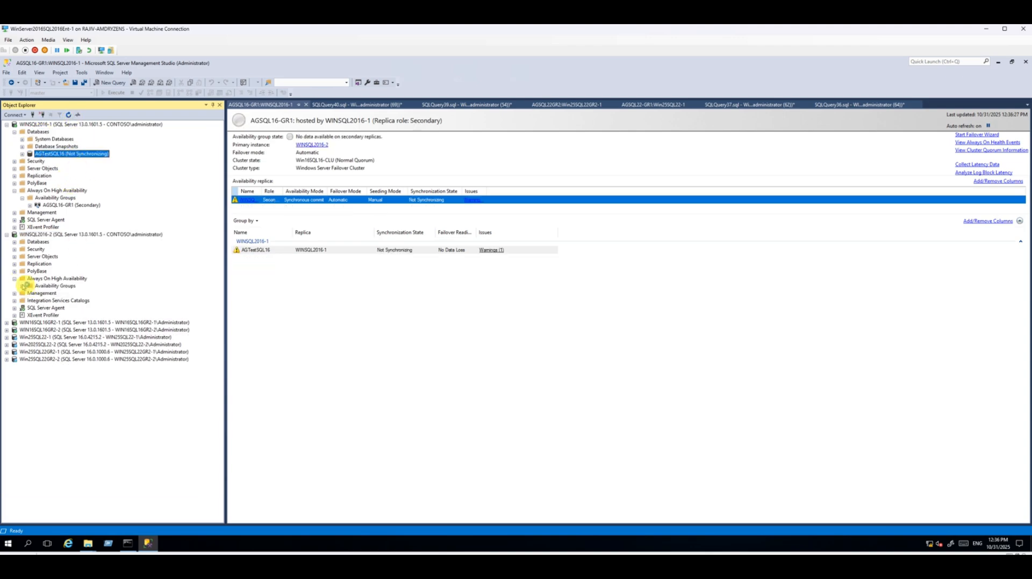
{"action": "double_click", "coordinate": [35, 286]}
{"action": "right_click", "coordinate": [54, 294]}
{"action": "left_click", "coordinate": [85, 329]}
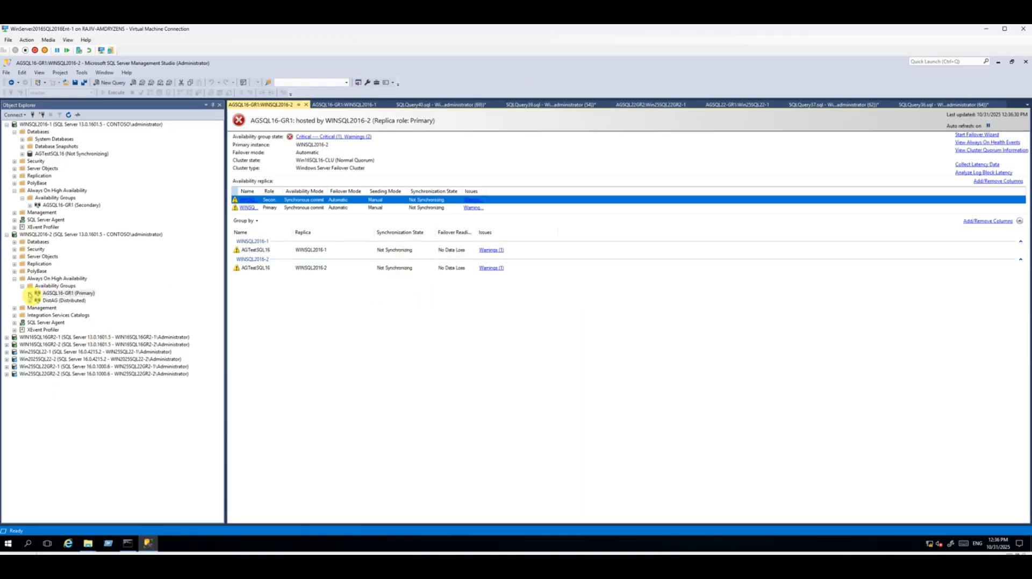
Step: Check the data movement options of the AGTestSQL16 availability database in AGSQL16-GR1 on both WINSQL2016-2 and WINSQL2016-1
{"action": "left_click", "coordinate": [30, 294]}
{"action": "left_click", "coordinate": [38, 308]}
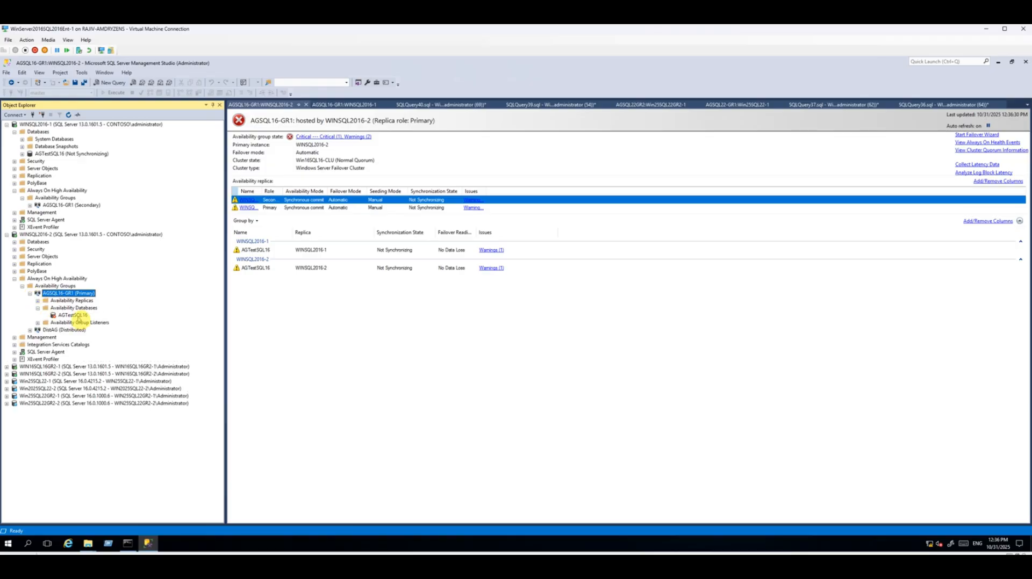
{"action": "right_click", "coordinate": [75, 315]}
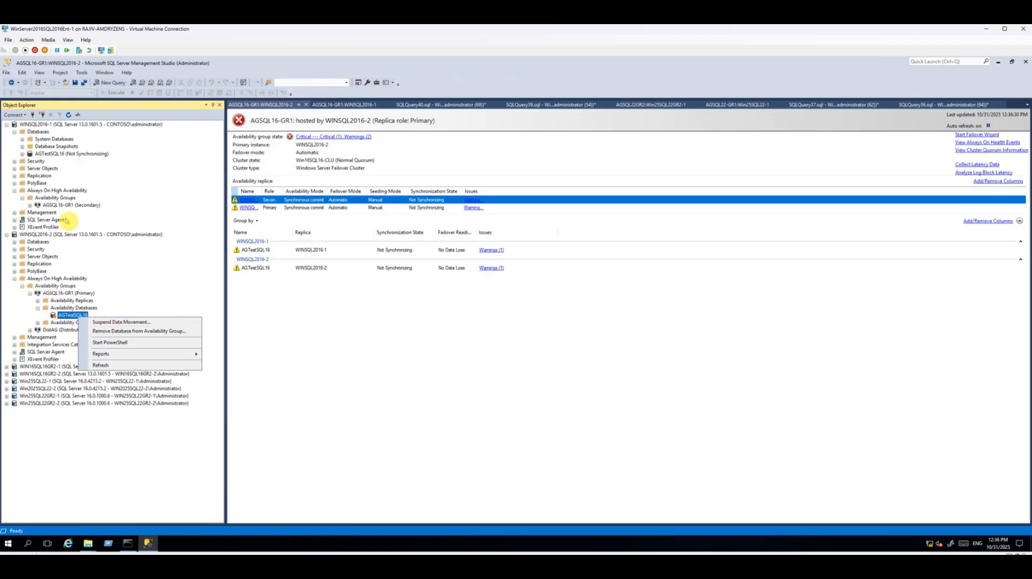
{"action": "left_click", "coordinate": [30, 205]}
{"action": "left_click", "coordinate": [37, 219]}
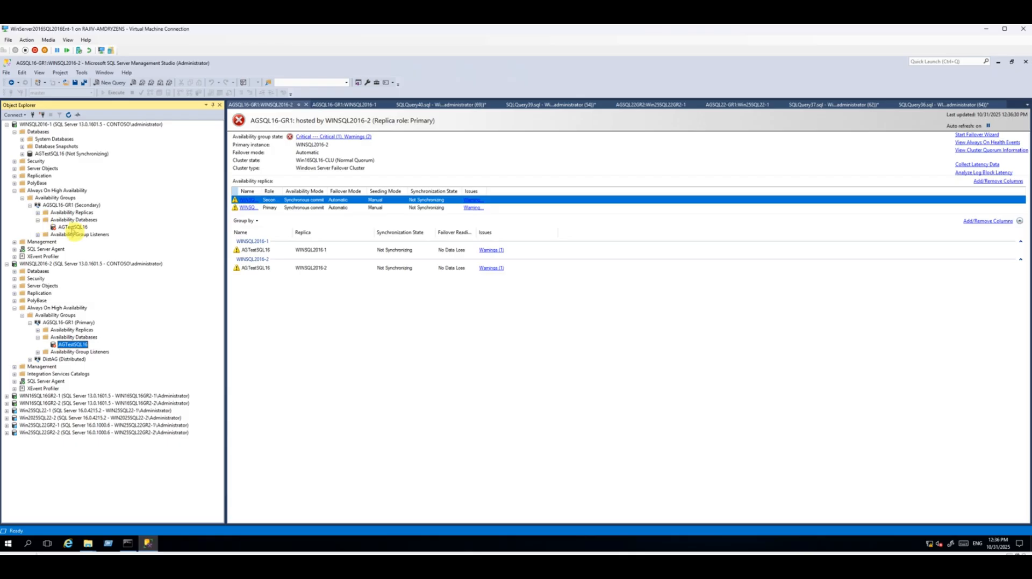
{"action": "right_click", "coordinate": [72, 227]}
{"action": "left_click", "coordinate": [104, 234]}
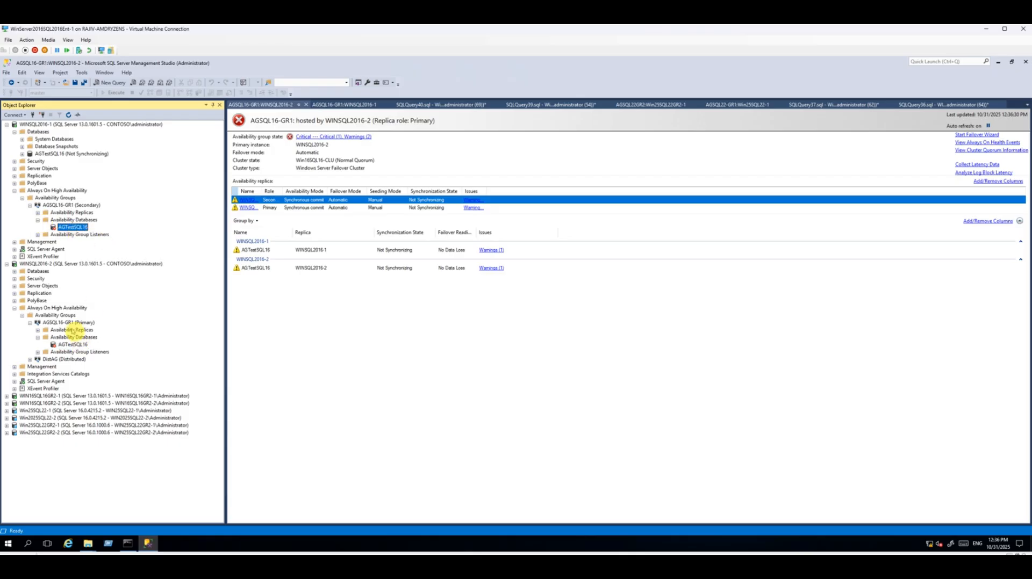
Step: Fail over AGSQL16-GR1 back to WINSQL2016-1 as the new primary replica, connecting to WINSQL2016-1
{"action": "right_click", "coordinate": [71, 324]}
{"action": "left_click", "coordinate": [108, 367]}
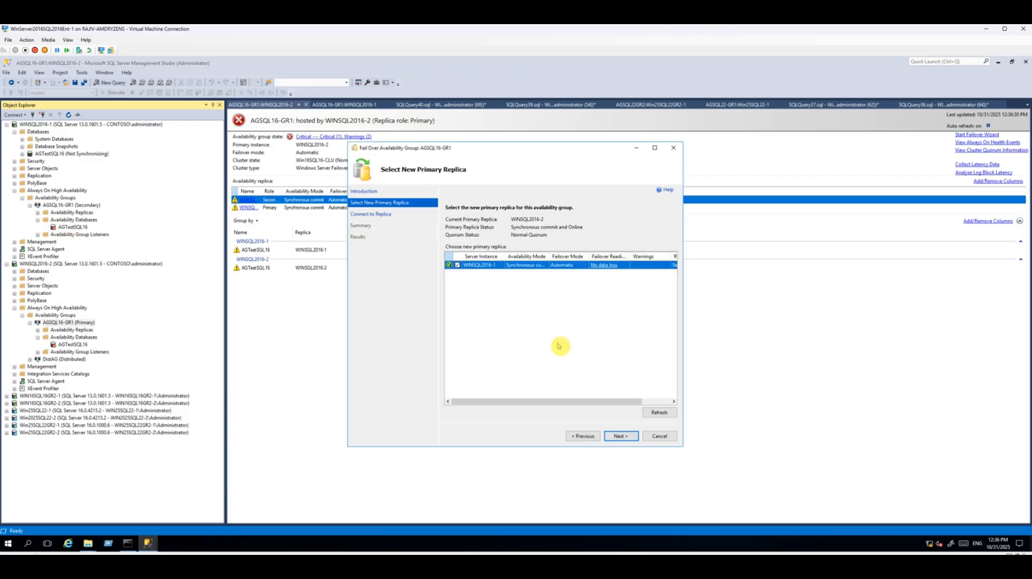
{"action": "left_click", "coordinate": [620, 436]}
{"action": "left_click", "coordinate": [663, 242]}
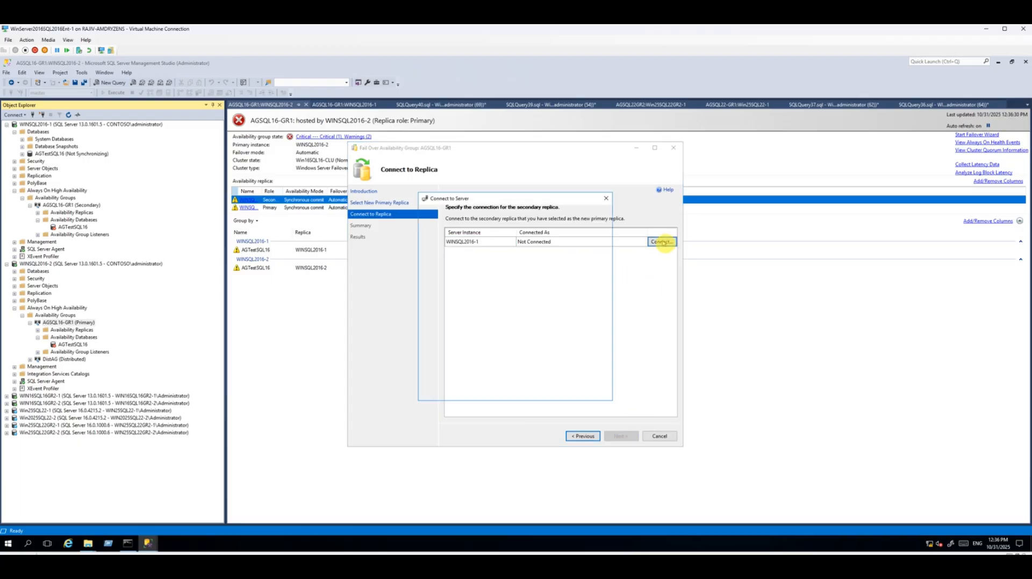
{"action": "left_click", "coordinate": [489, 389]}
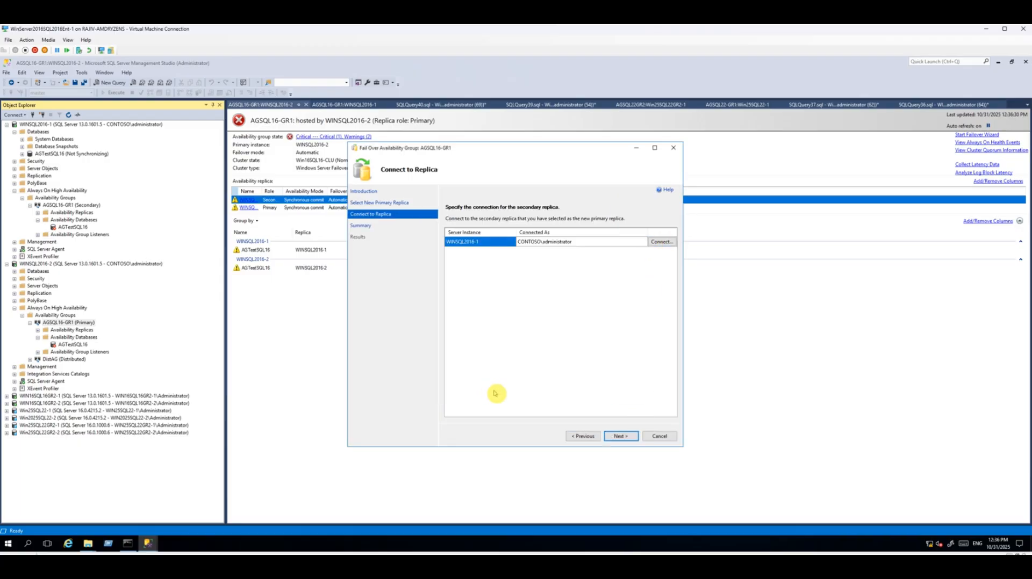
{"action": "left_click", "coordinate": [624, 436]}
{"action": "left_click", "coordinate": [622, 436]}
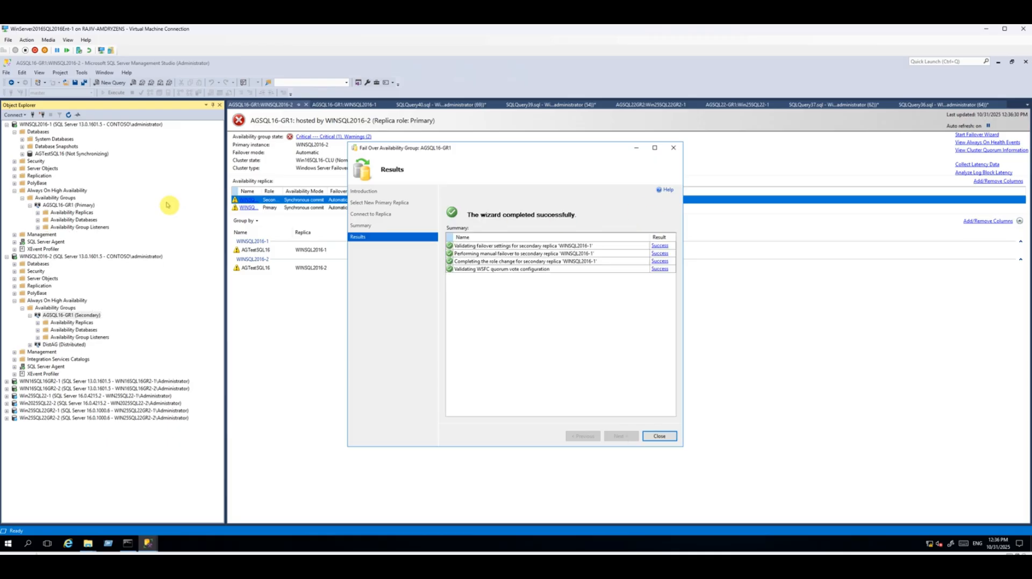
{"action": "left_click", "coordinate": [660, 437]}
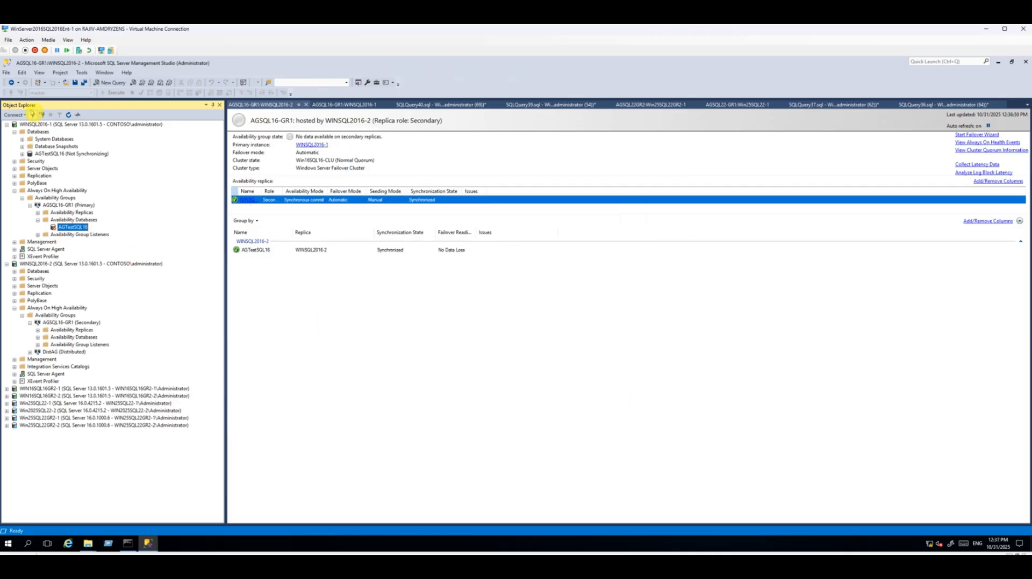
Step: Refresh WINSQL2016-1 and check the roles of its availability groups and the AGTestSQL16 availability database
{"action": "left_click", "coordinate": [69, 124]}
{"action": "left_click", "coordinate": [69, 115]}
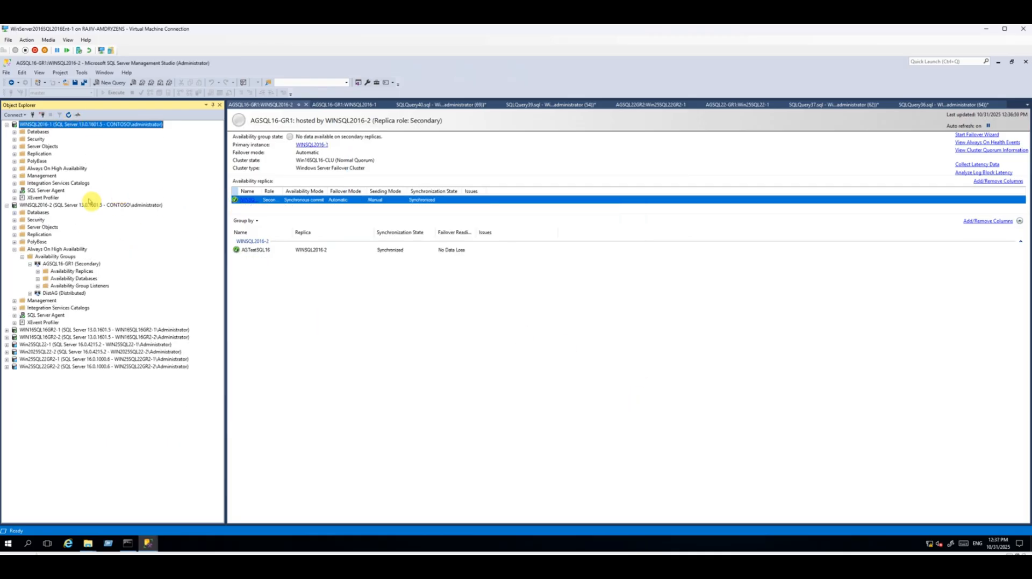
{"action": "left_click", "coordinate": [15, 168]}
{"action": "left_click", "coordinate": [22, 176]}
{"action": "left_click", "coordinate": [29, 190]}
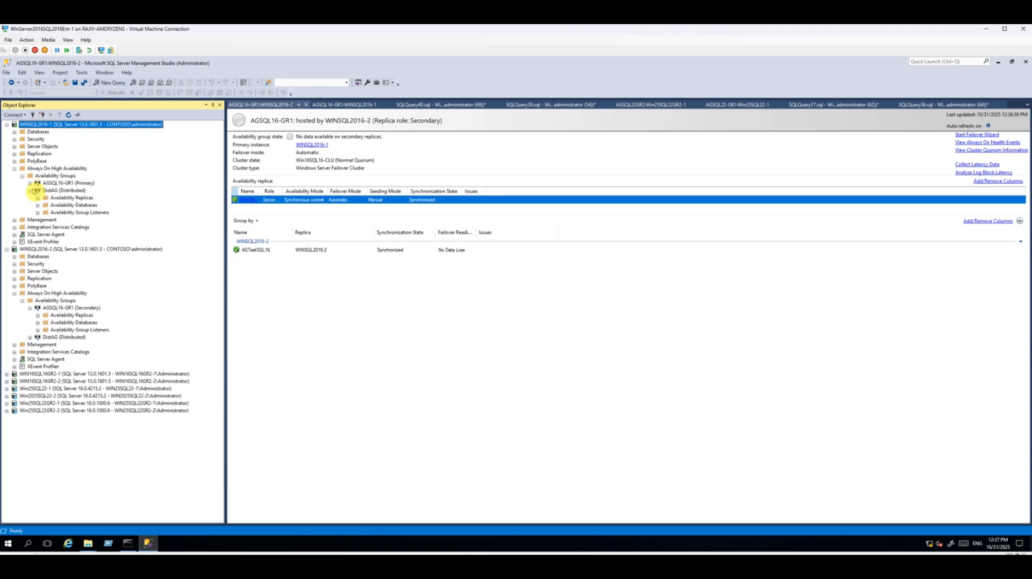
{"action": "left_click", "coordinate": [30, 183]}
{"action": "left_click", "coordinate": [37, 198]}
{"action": "right_click", "coordinate": [71, 205]}
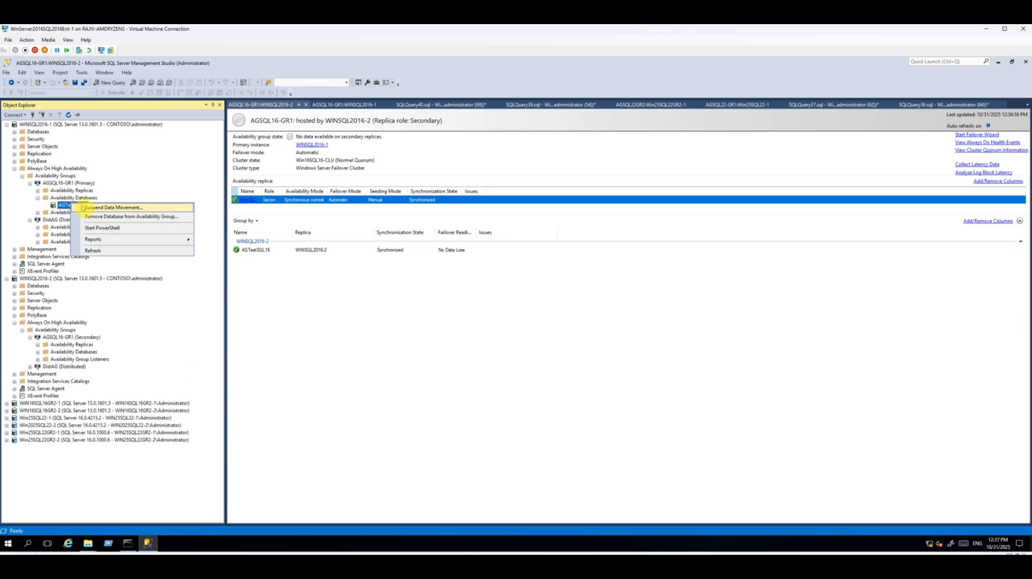
{"action": "left_click", "coordinate": [54, 229]}
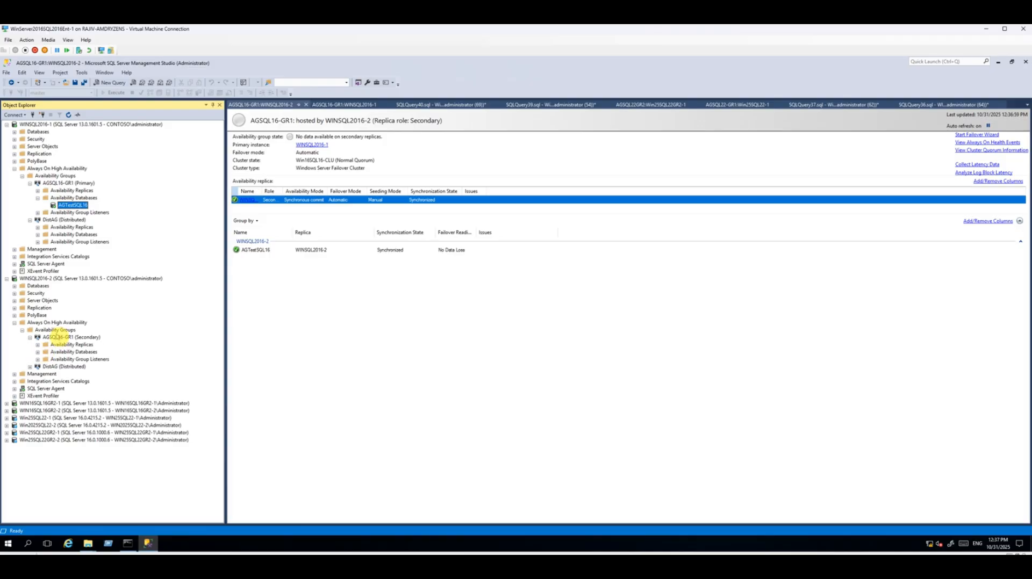
Step: Refresh the availability groups on WINSQL2016-2 and check the AGTestSQL16 availability database in AGSQL16-GR1
{"action": "left_click", "coordinate": [55, 330]}
{"action": "left_click", "coordinate": [68, 115]}
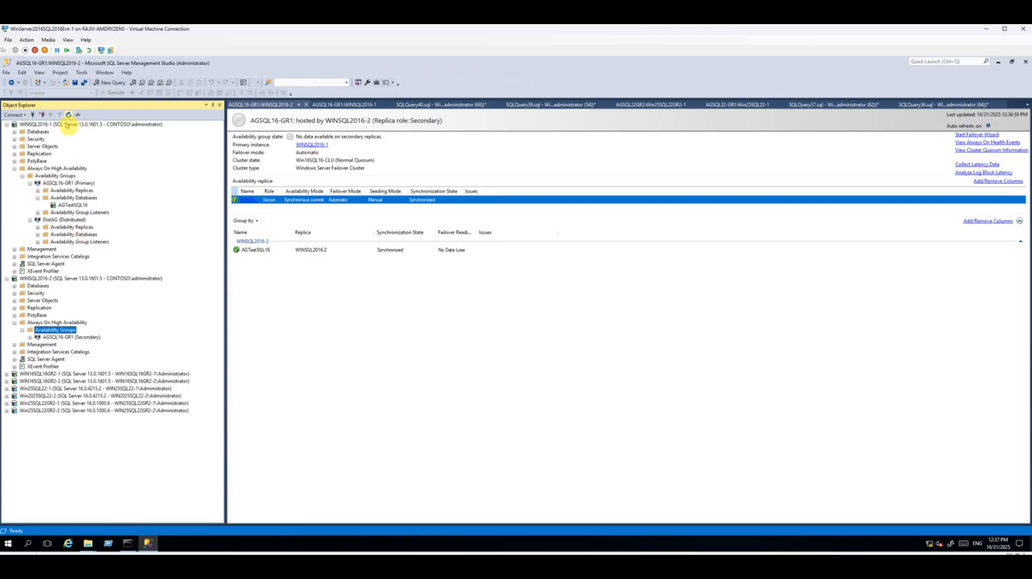
{"action": "left_click", "coordinate": [30, 337]}
{"action": "left_click", "coordinate": [38, 352]}
{"action": "right_click", "coordinate": [70, 359]}
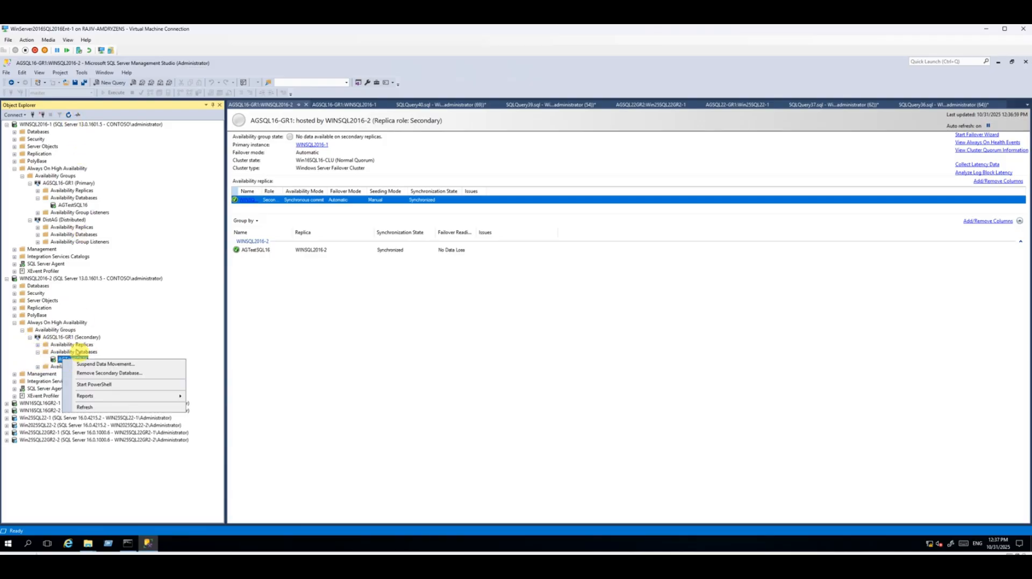
Step: Show the AGSQL16-GR1 dashboard from WINSQL2016-1 and review the synchronization of both replicas
{"action": "right_click", "coordinate": [71, 198]}
{"action": "right_click", "coordinate": [69, 184]}
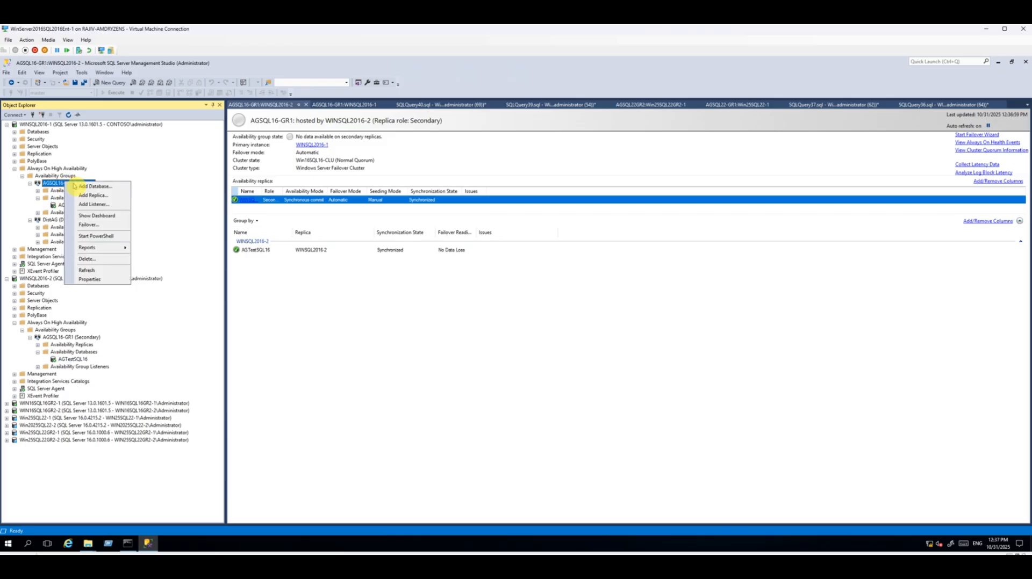
{"action": "left_click", "coordinate": [91, 213]}
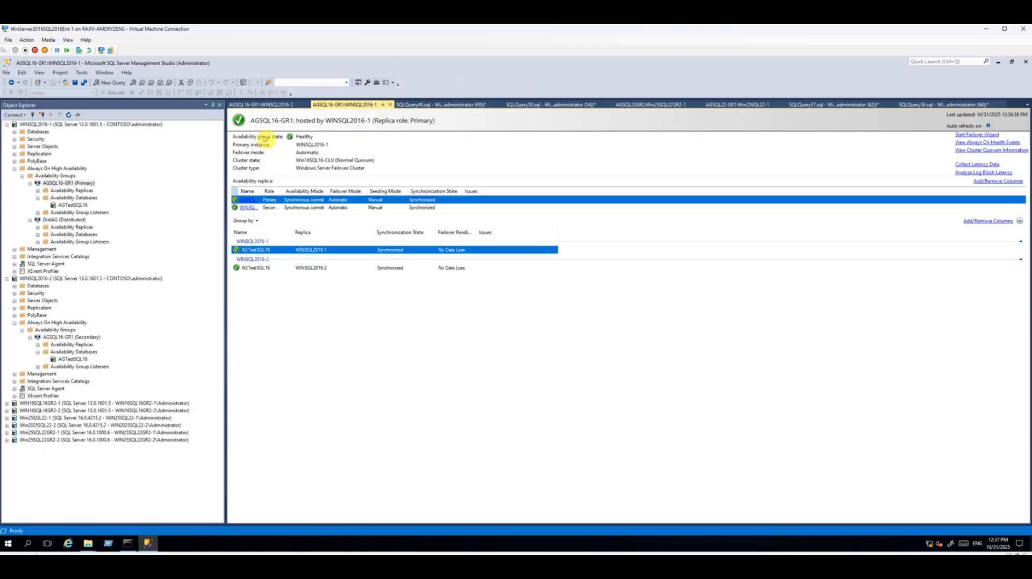
{"action": "left_click", "coordinate": [53, 126]}
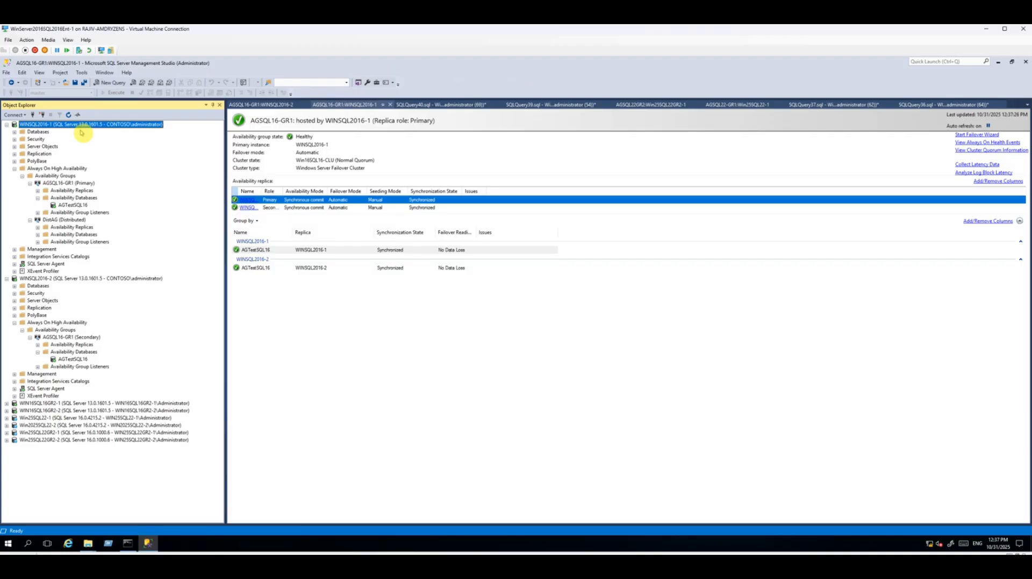
Step: List the databases on WINSQL2016-1 and check the state of AGTestSQL16
{"action": "left_click", "coordinate": [14, 168]}
{"action": "left_click", "coordinate": [14, 132]}
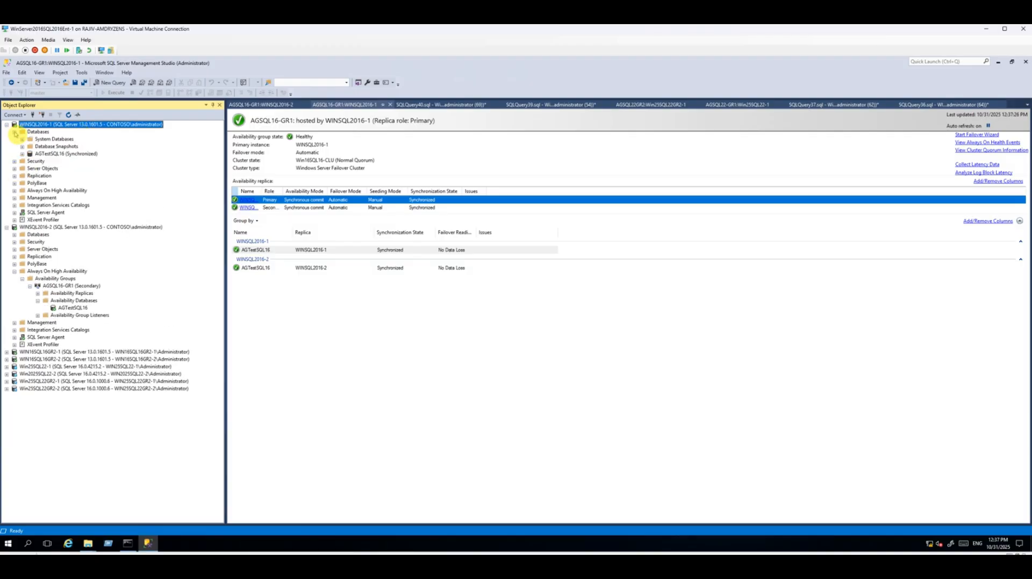
{"action": "left_click", "coordinate": [51, 154]}
Step: Show the databases on Win25SQL22-1 and check the synchronization state of the migrated AGTestSQL16 database
{"action": "left_click", "coordinate": [54, 374]}
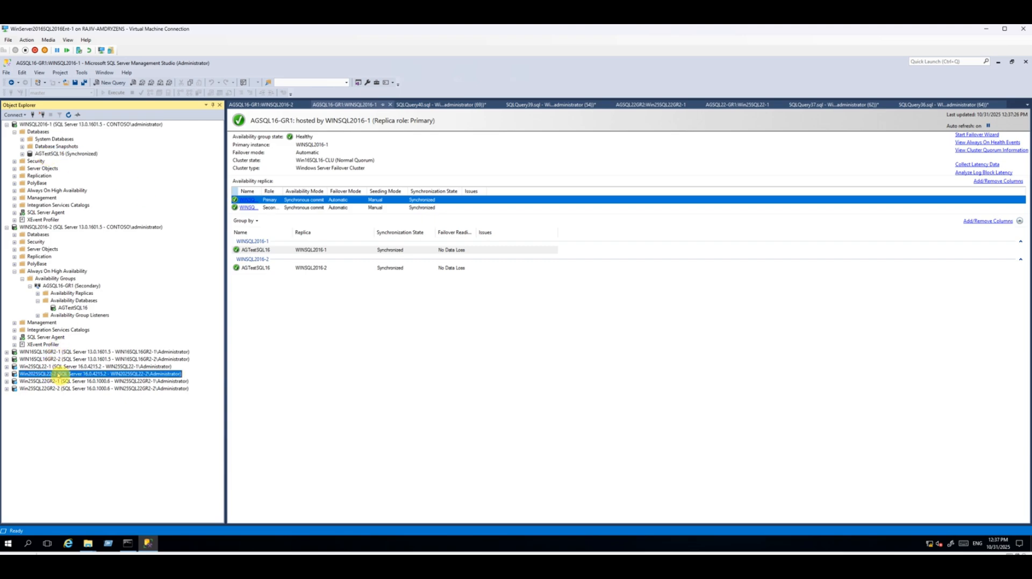
{"action": "left_click", "coordinate": [42, 367]}
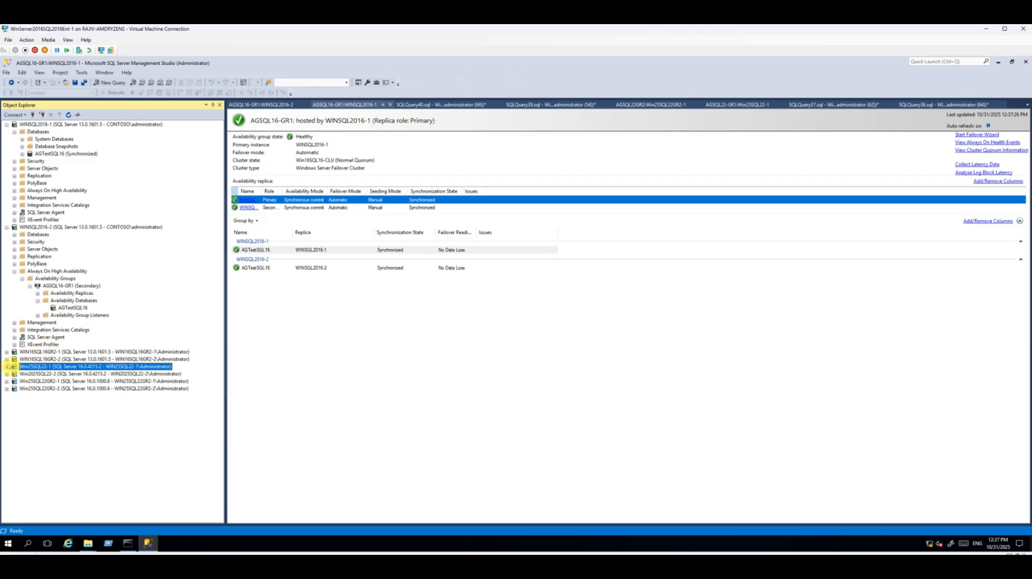
{"action": "left_click", "coordinate": [6, 367]}
{"action": "left_click", "coordinate": [63, 322]}
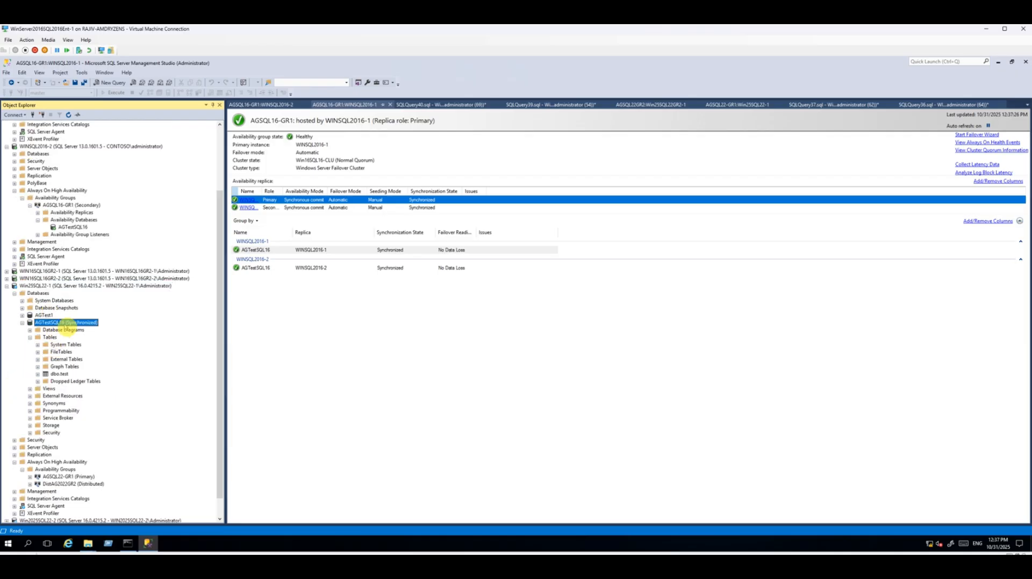
Step: Collapse the database and Always On folders of Win25SQL22-1, and leave every server in the object tree collapsed
{"action": "left_click", "coordinate": [22, 322]}
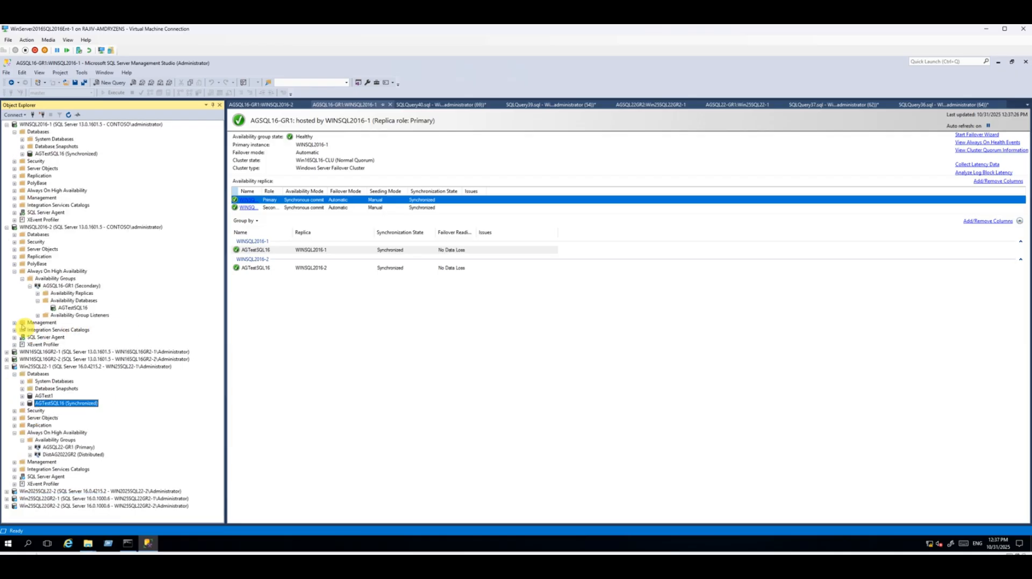
{"action": "left_click", "coordinate": [14, 374]}
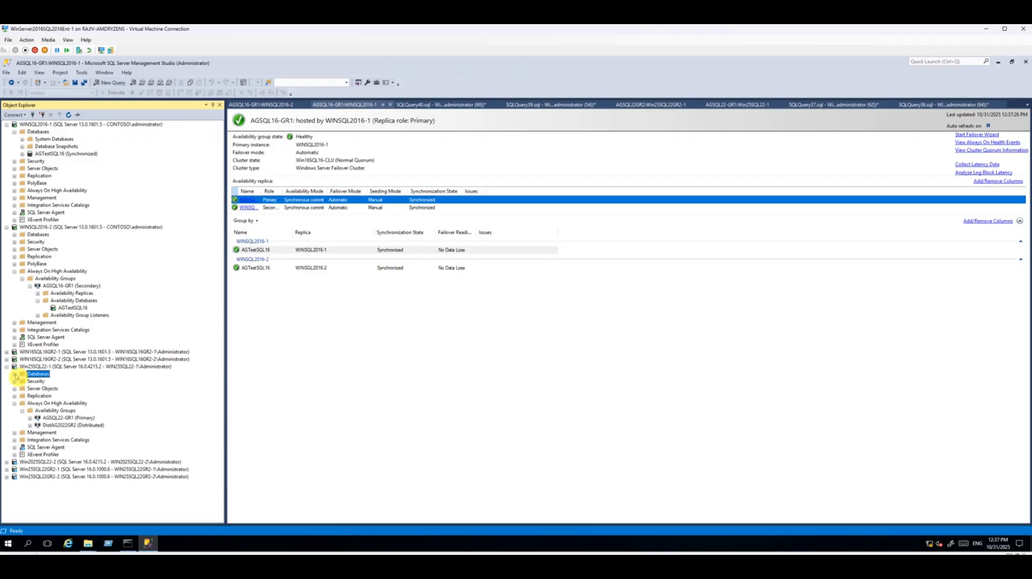
{"action": "left_click", "coordinate": [15, 403]}
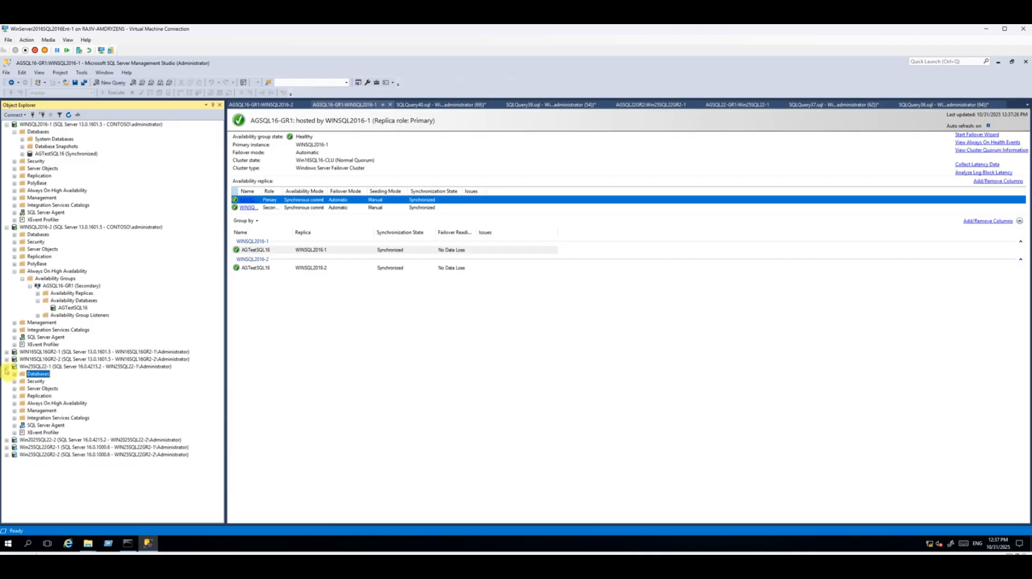
{"action": "left_click", "coordinate": [6, 367]}
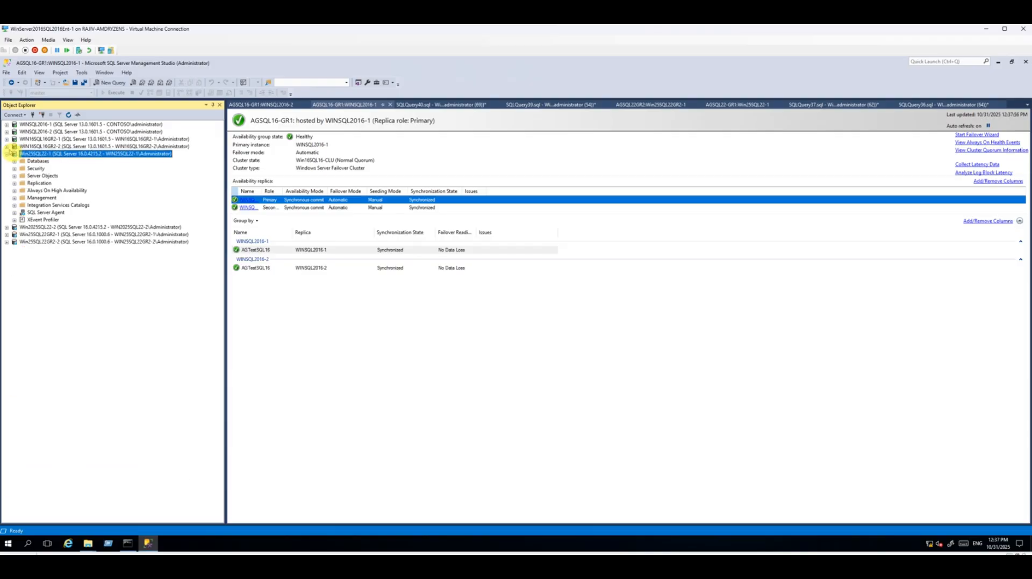
{"action": "left_click", "coordinate": [6, 153]}
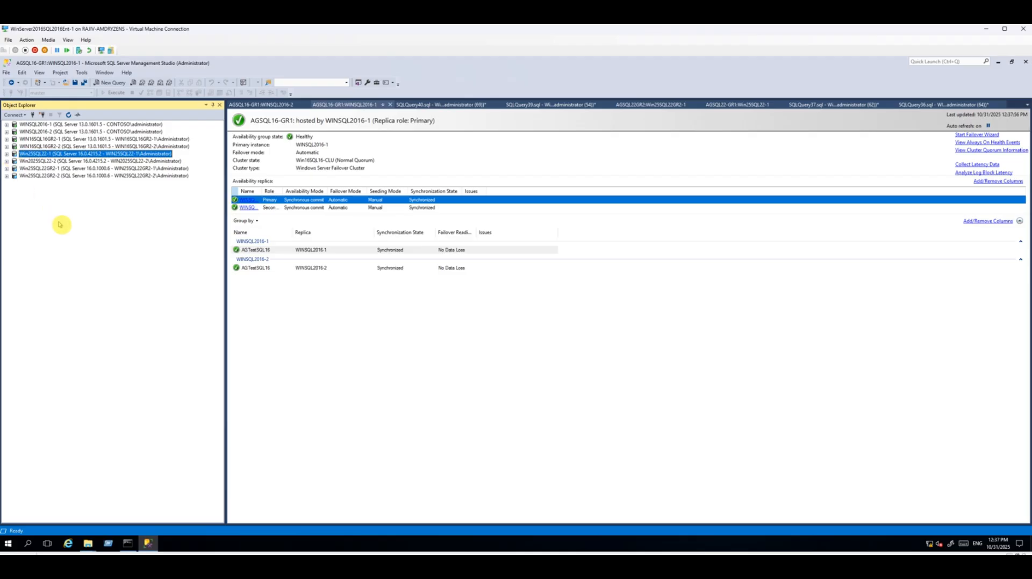